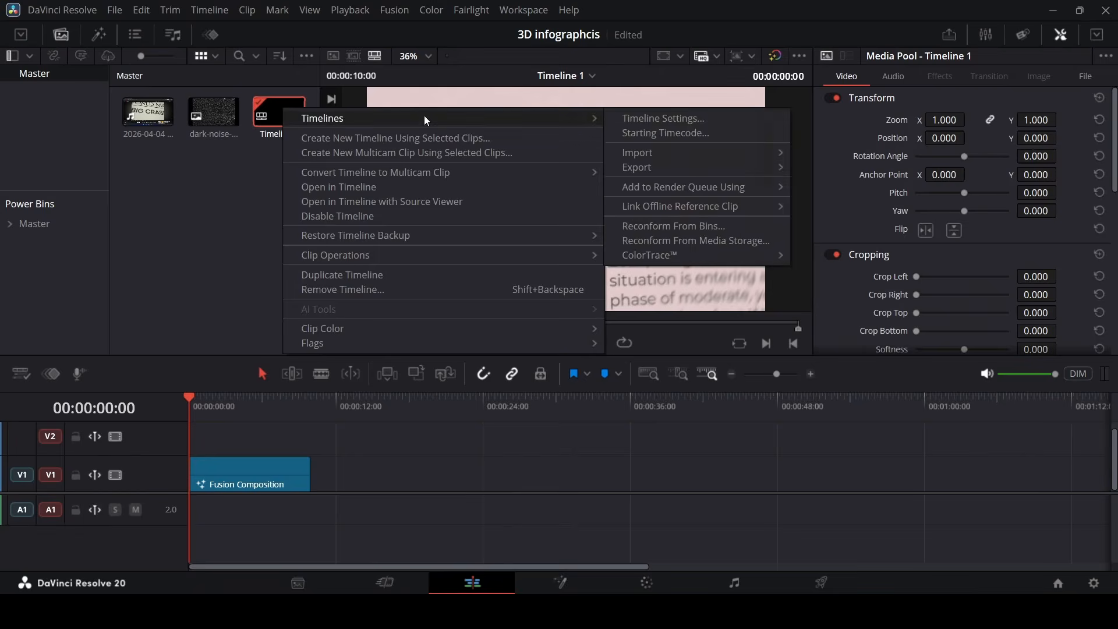
Step: Check the resolution and frame rate in the timeline's settings without changing them
left_click(638, 115)
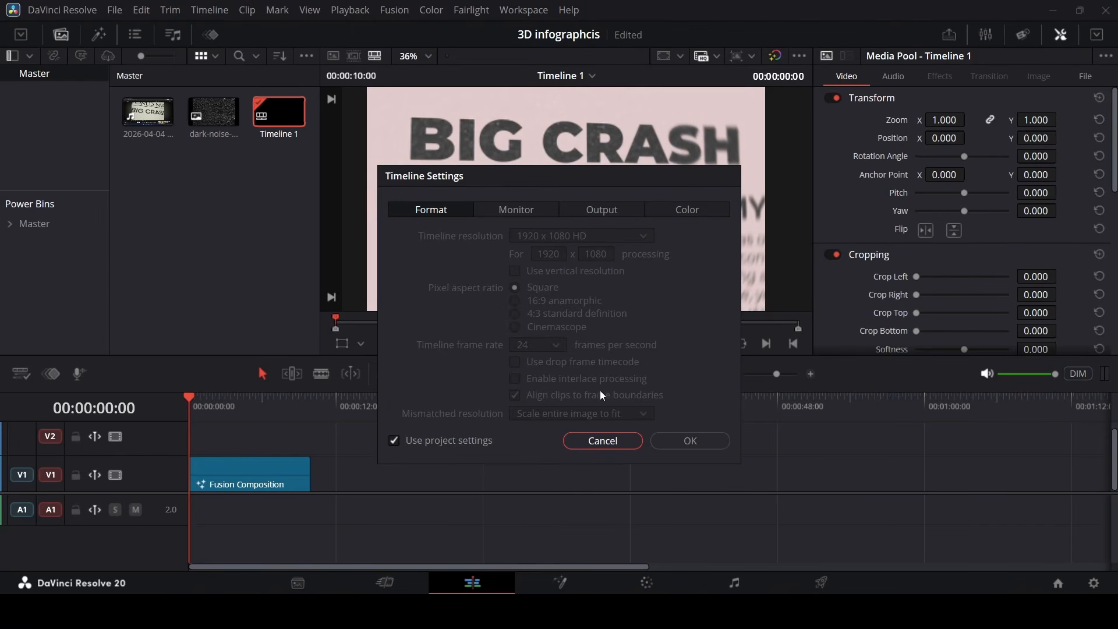
left_click(604, 446)
Step: Add a Fusion Composition on video track 1 after the existing clip and set its duration to 10 seconds
left_click(97, 36)
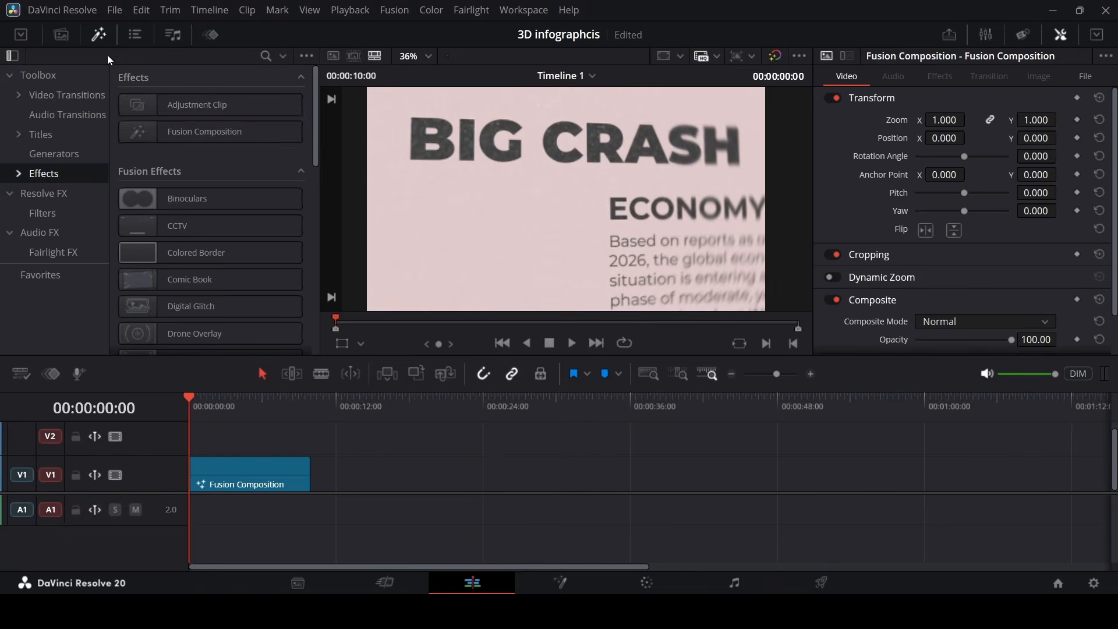
left_click_drag(208, 139, 379, 477)
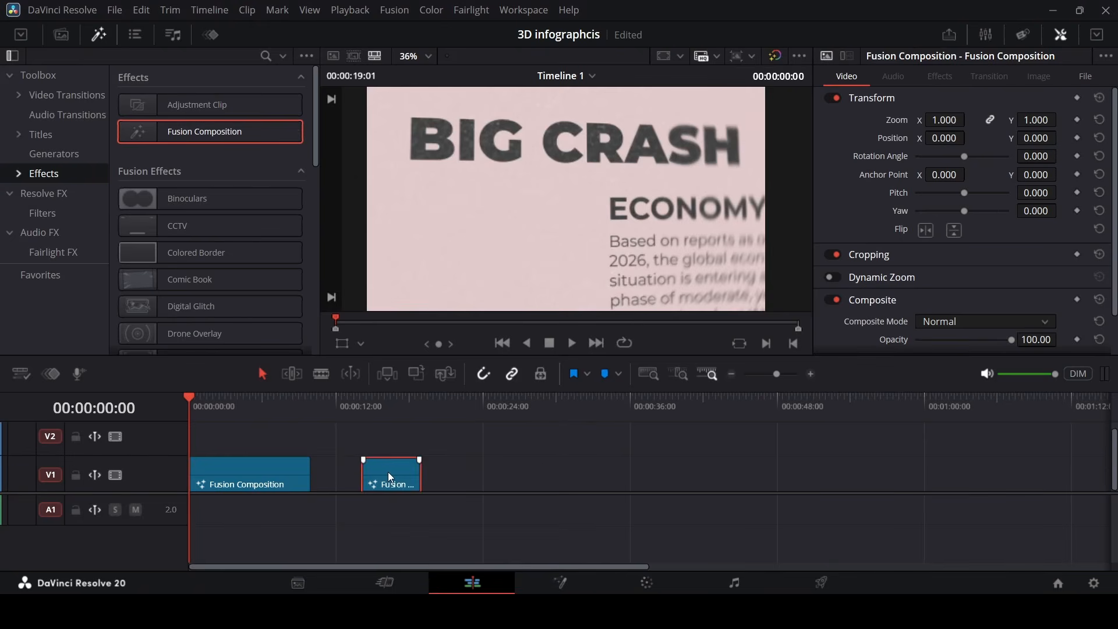
right_click(389, 473)
left_click(454, 359)
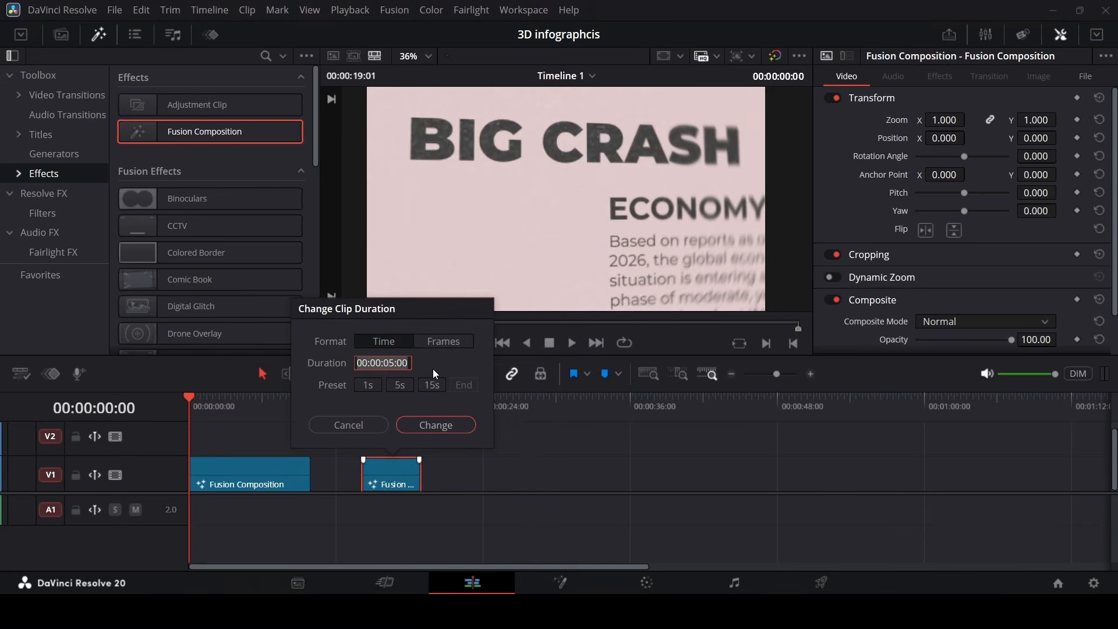
key("Left")
key("Left")
key("Left")
key("shift+Left")
key("shift+Left")
type("2")
key("BackSpace")
type("10")
key("Return")
Step: Open the new composition in the Fusion page and feed a new Background node into MediaOut1
right_click(408, 473)
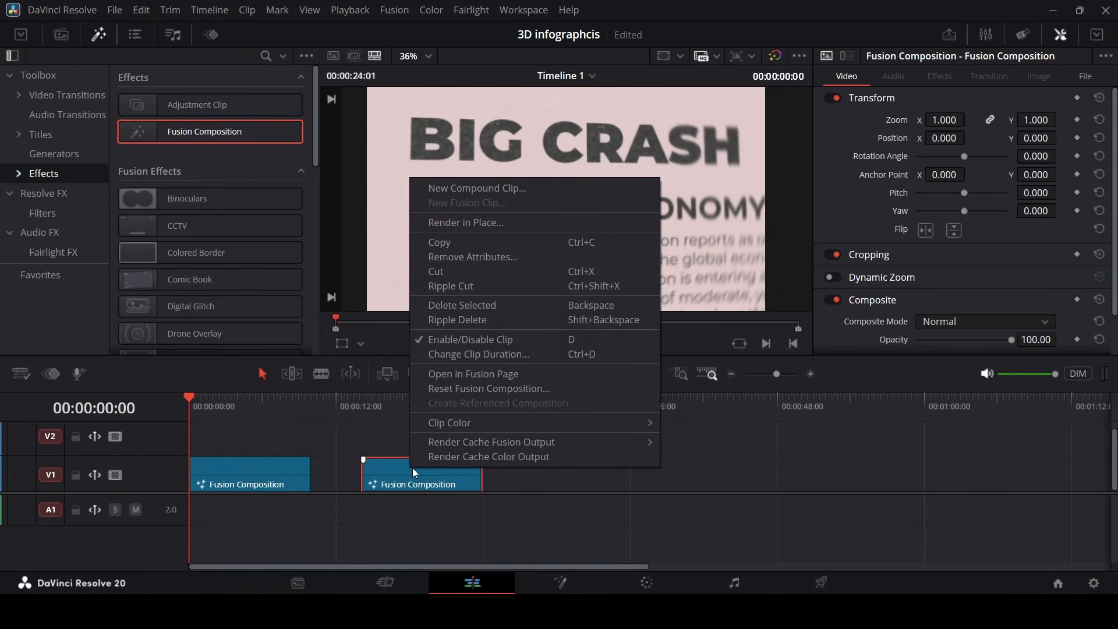
left_click(470, 376)
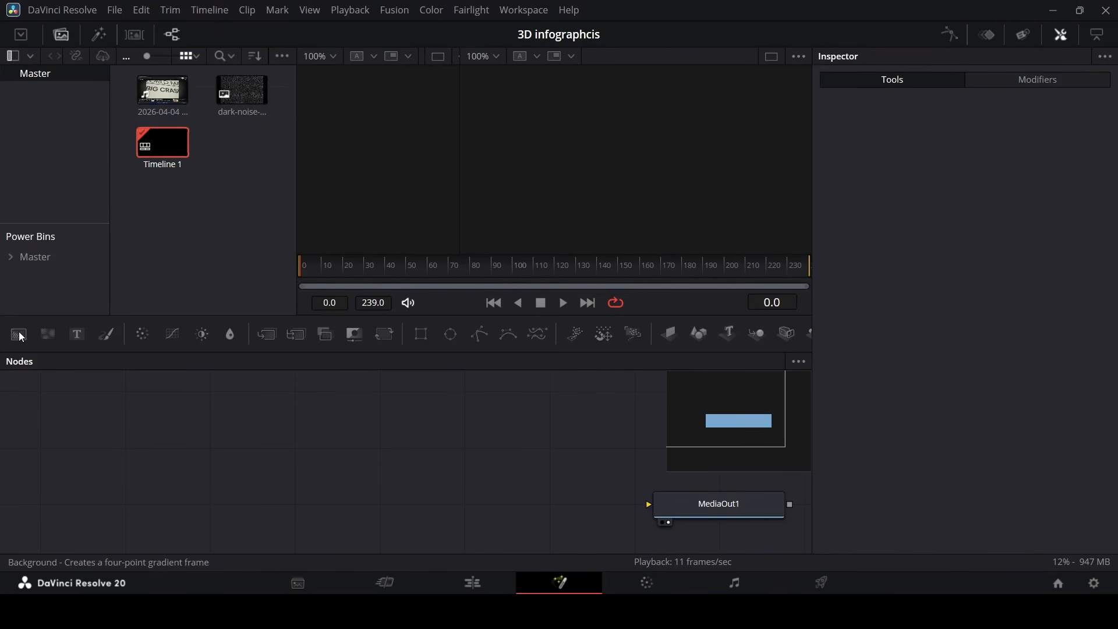
left_click_drag(18, 334, 304, 504)
left_click_drag(680, 505, 510, 505)
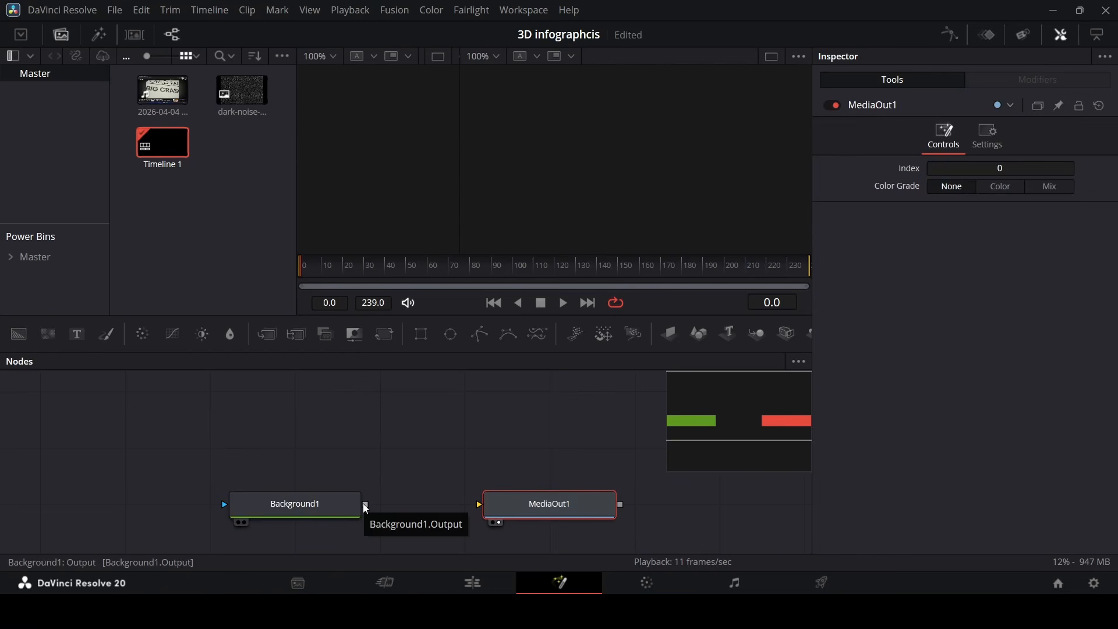
left_click_drag(366, 507, 506, 509)
Step: Set the Background node's solid color to a pale pinkish white with saturation 0.036 and value 0.969
left_click(303, 505)
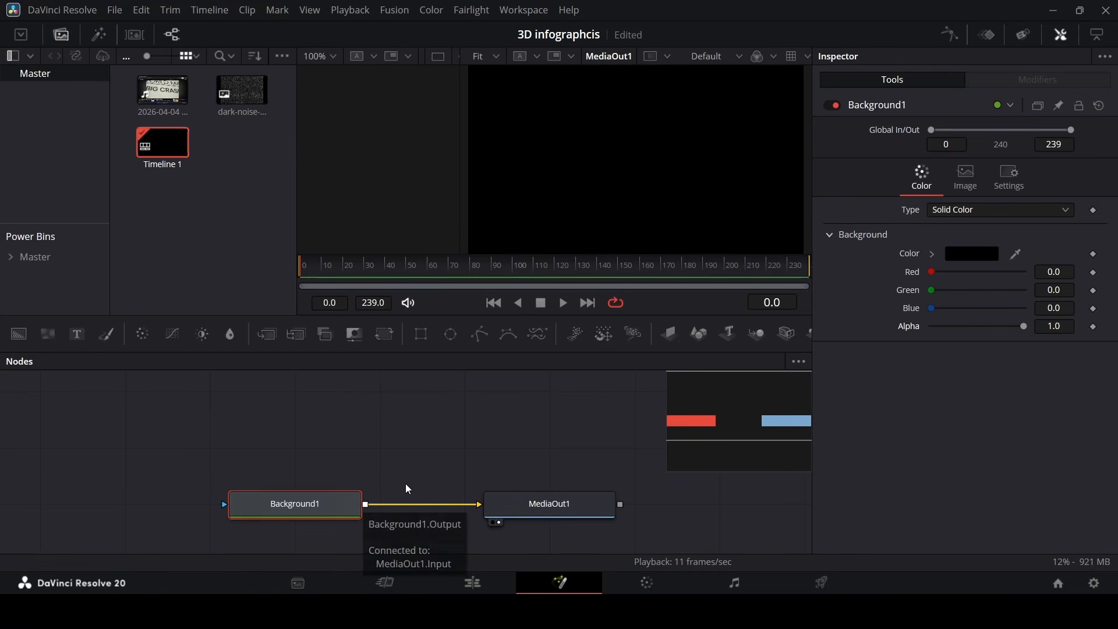
left_click(933, 255)
left_click_drag(935, 273, 932, 269)
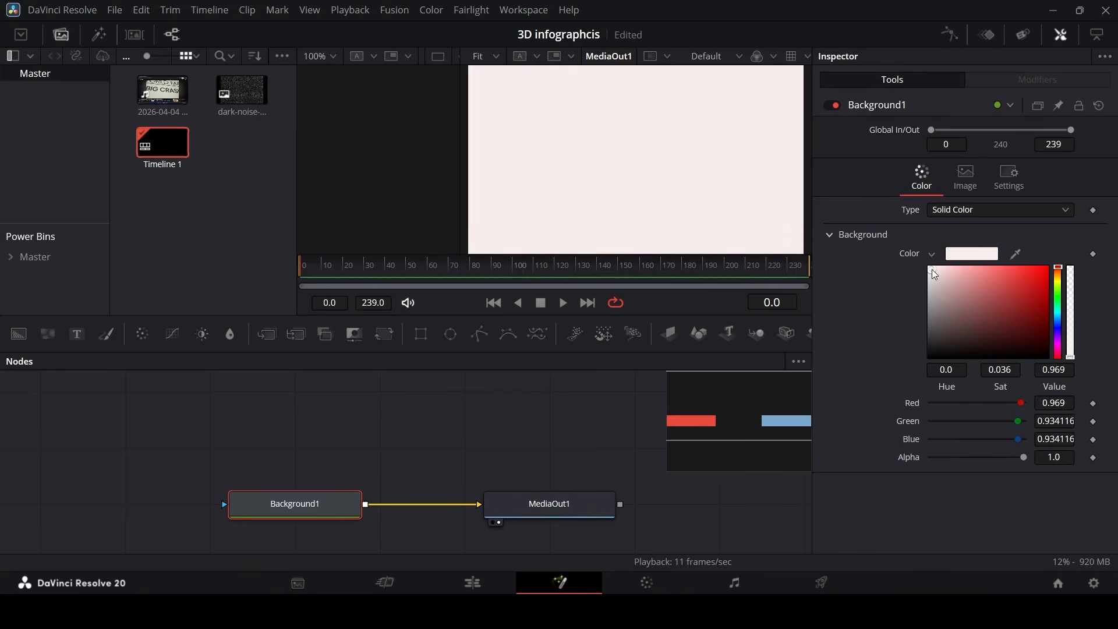
Step: Turn off Auto Resolution for the Background node and raise its height to 4096
left_click(975, 175)
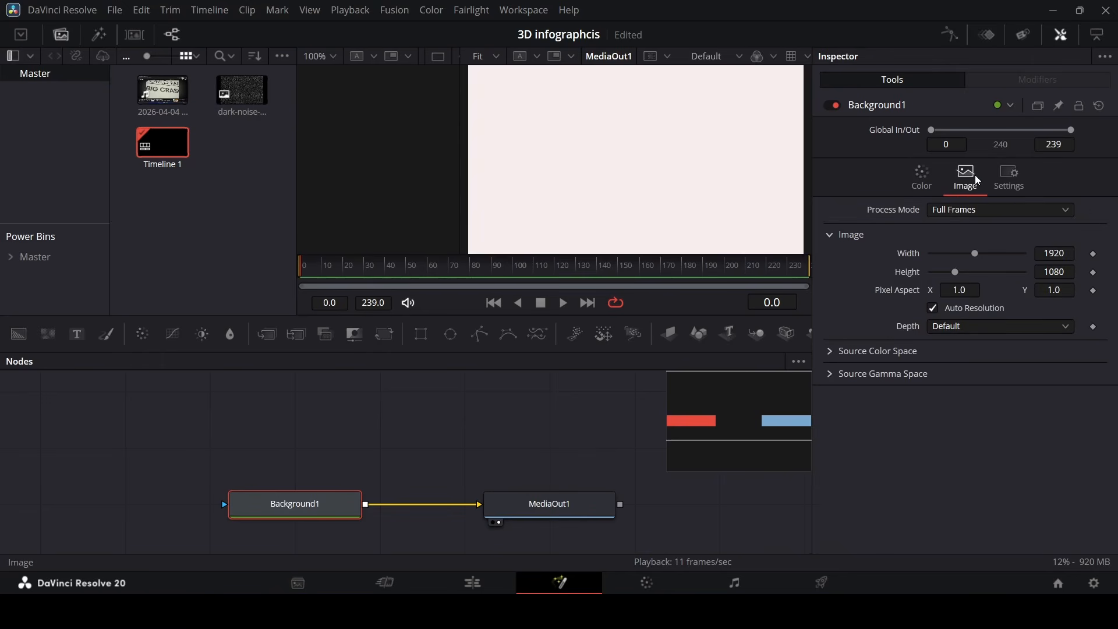
left_click(968, 307)
left_click_drag(956, 272, 1056, 279)
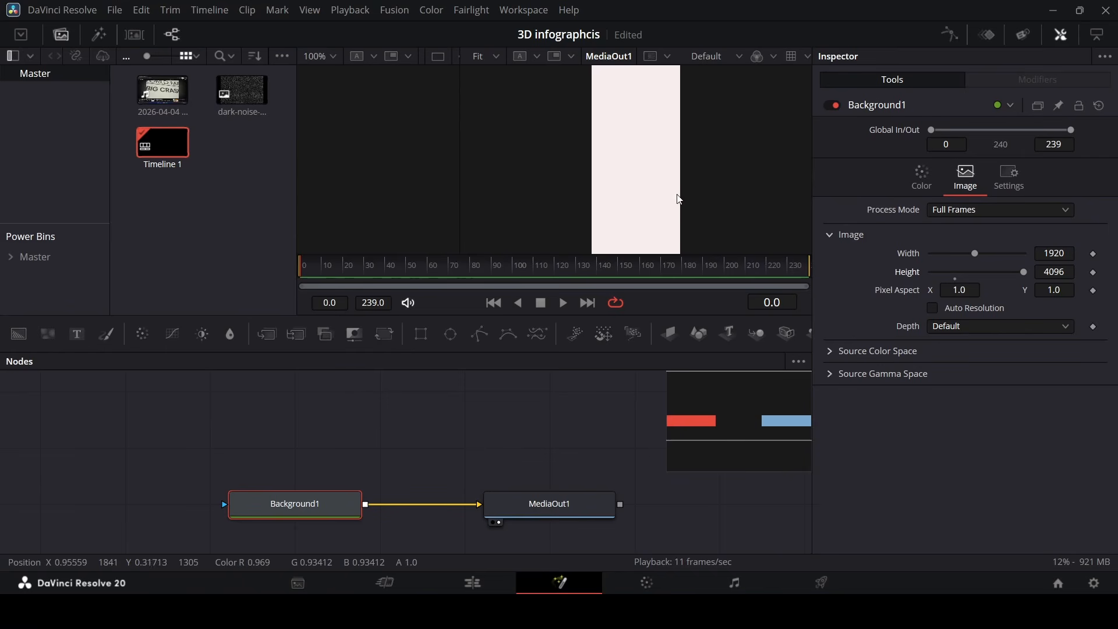
scroll(635, 151, "down", 2)
scroll(635, 151, "up", 2)
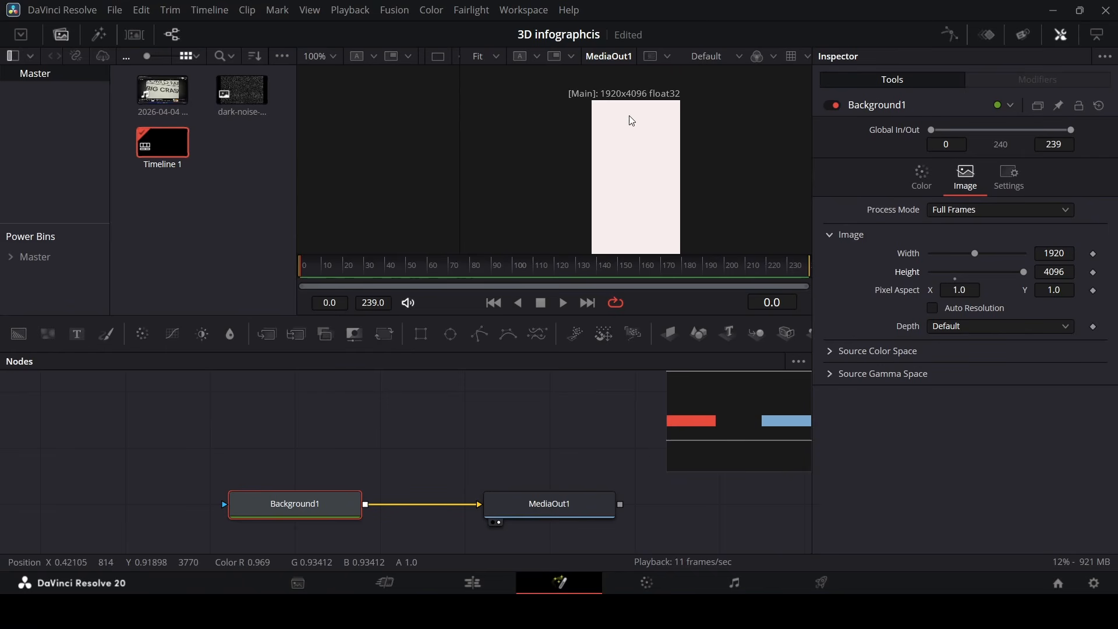
scroll(632, 121, "down", 2)
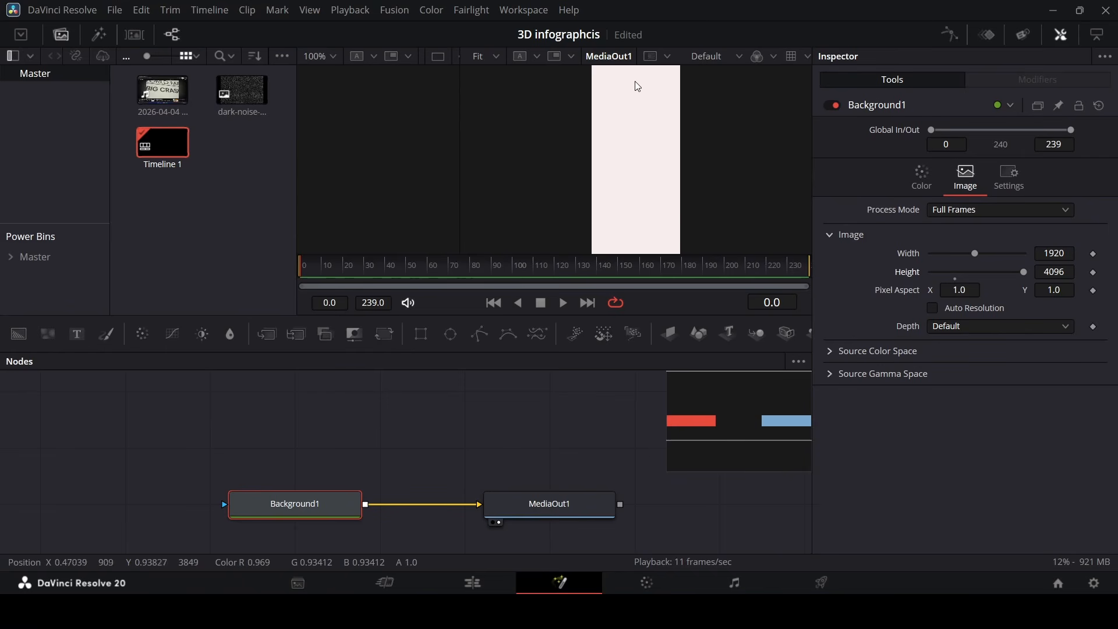
scroll(630, 186, "up", 2)
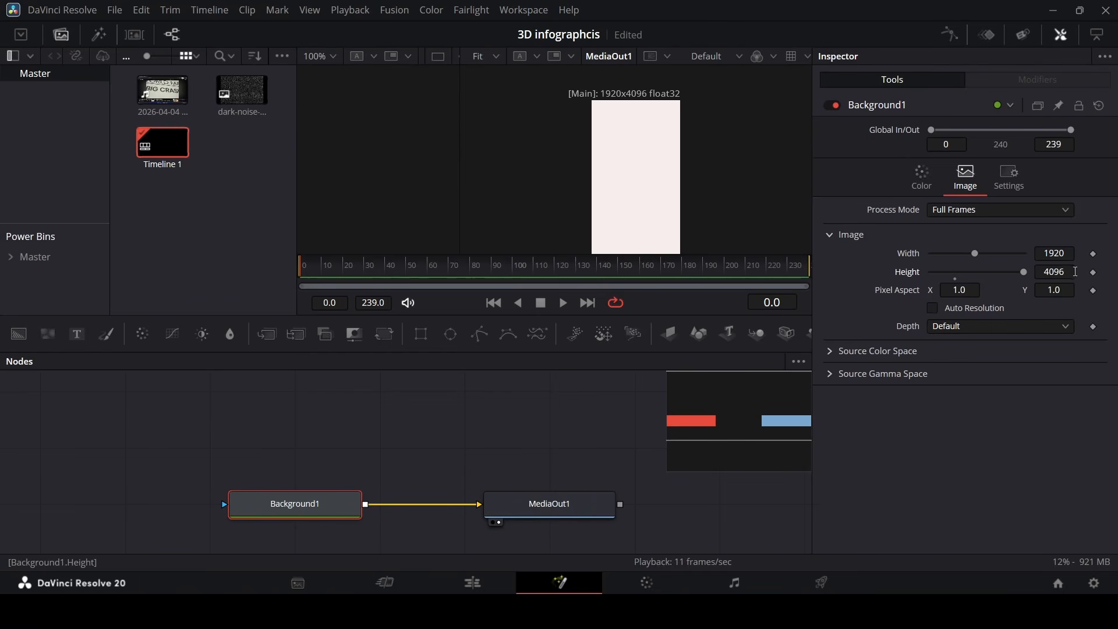
Step: Make room after the Background node and merge a new Text node over it
left_click_drag(279, 509, 37, 507)
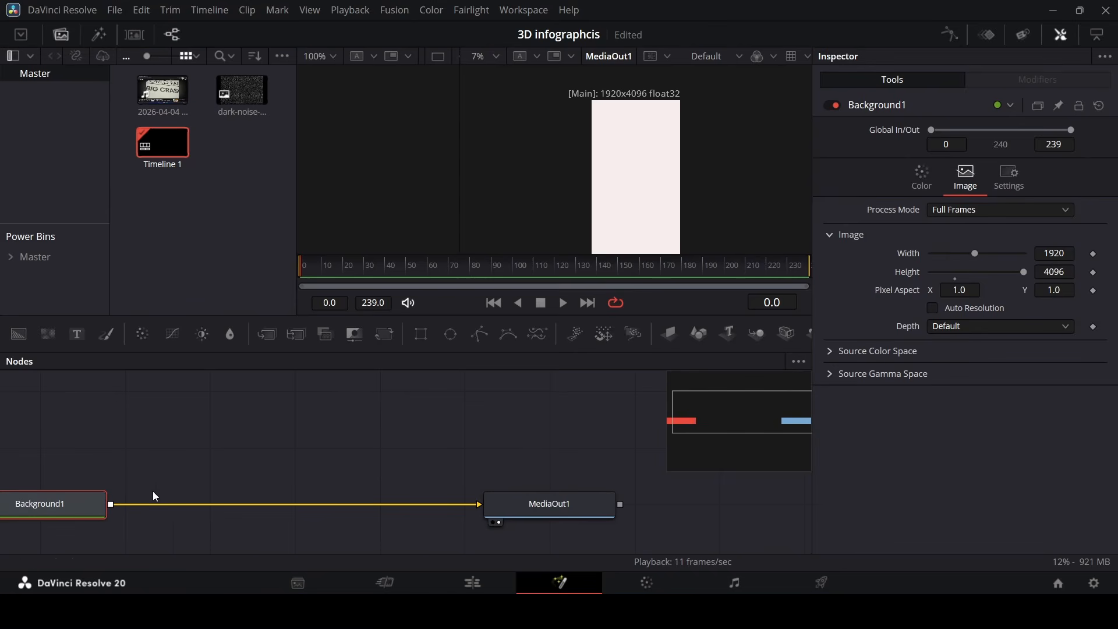
left_click_drag(76, 335, 184, 408)
left_click_drag(281, 410, 204, 519)
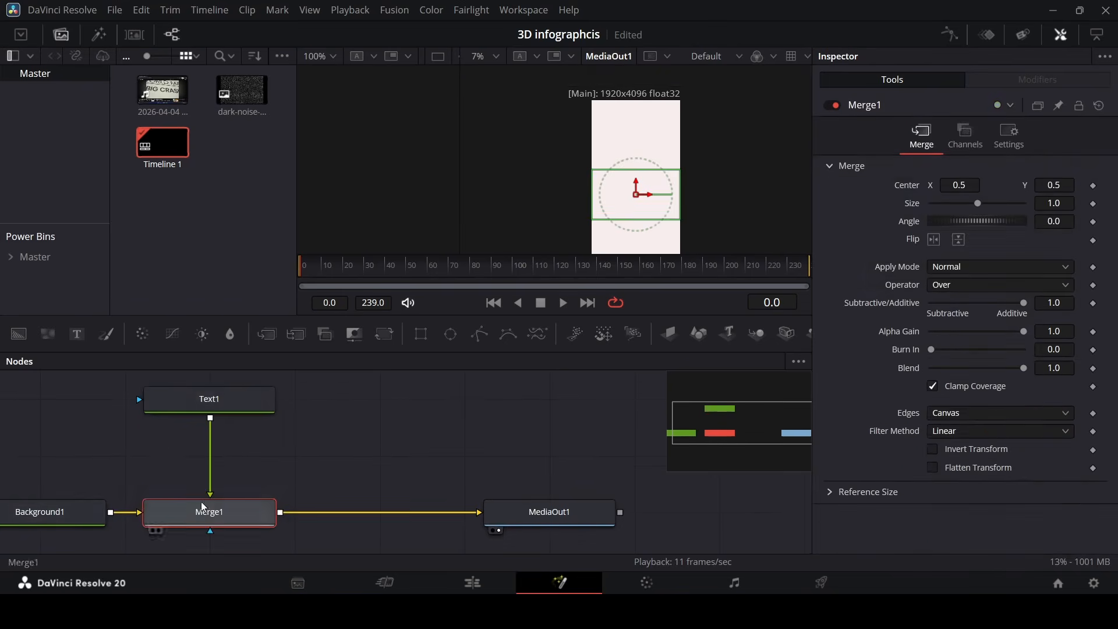
Step: Enter BIG CRASH as the Text1 node's text and set its font to Montserrat
left_click(237, 413)
left_click(877, 278)
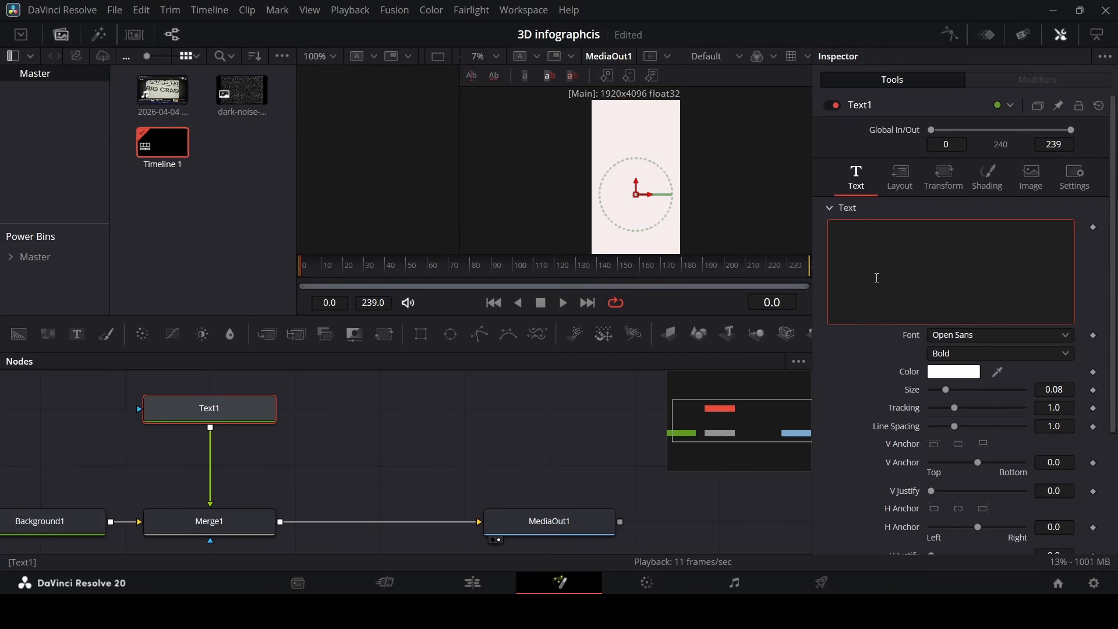
type("BIG CRASH")
left_click(982, 334)
type("mont")
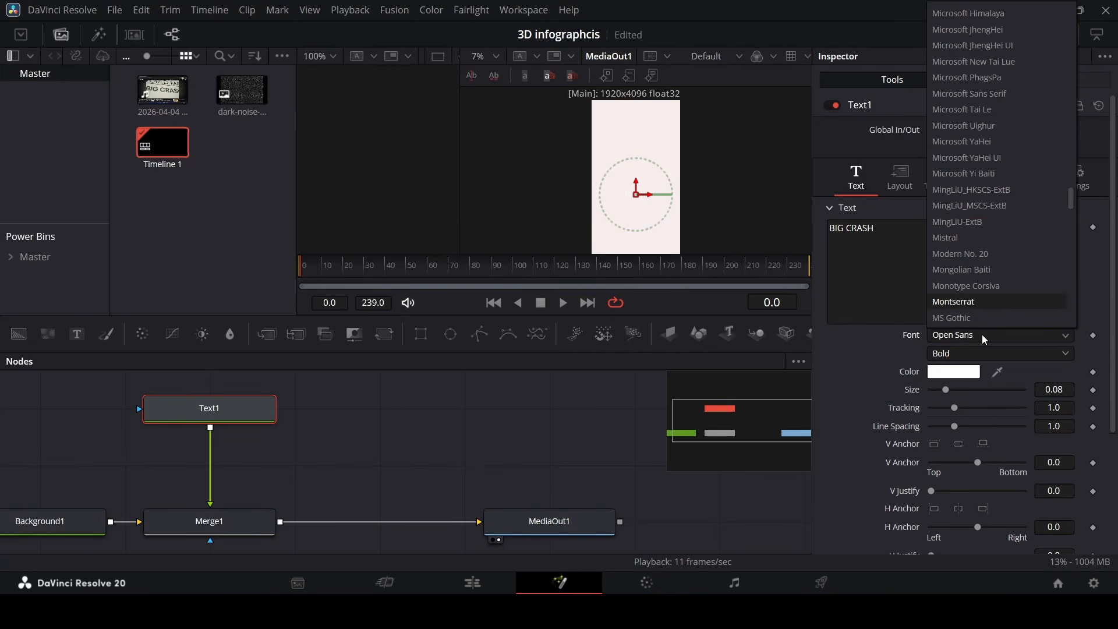
key("Return")
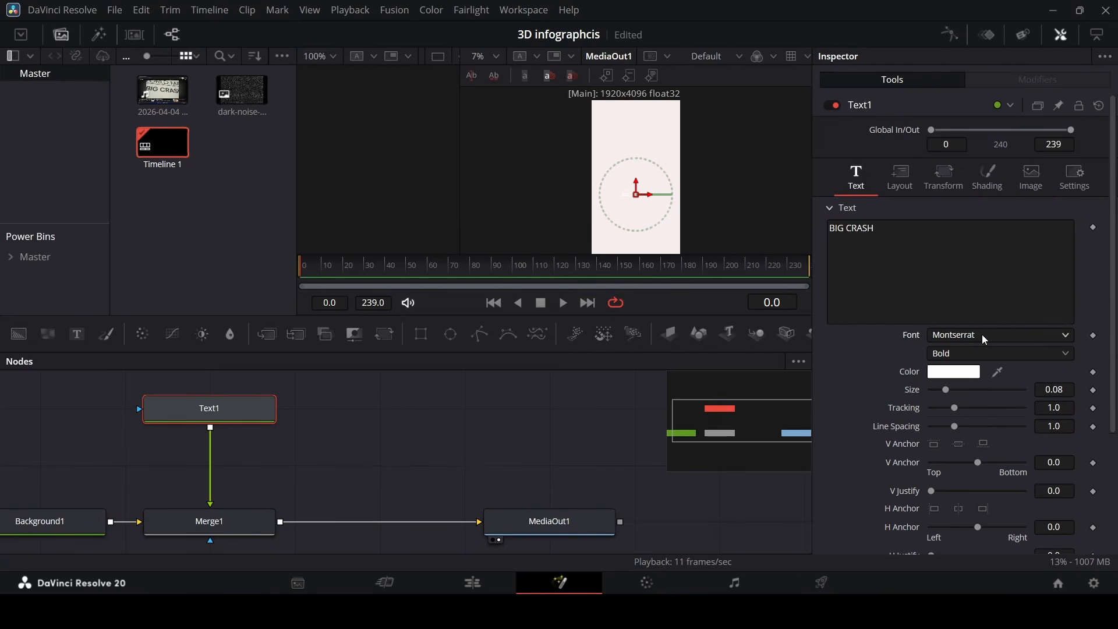
Step: Set the BIG CRASH text color to dark gray #313131
left_click(953, 374)
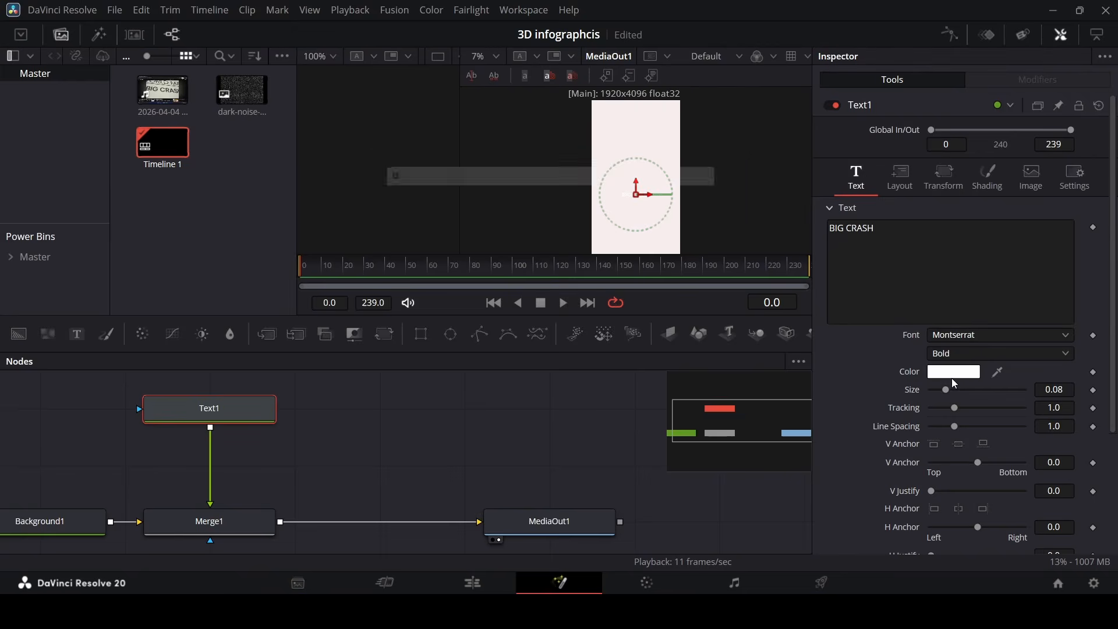
left_click_drag(727, 272, 726, 300)
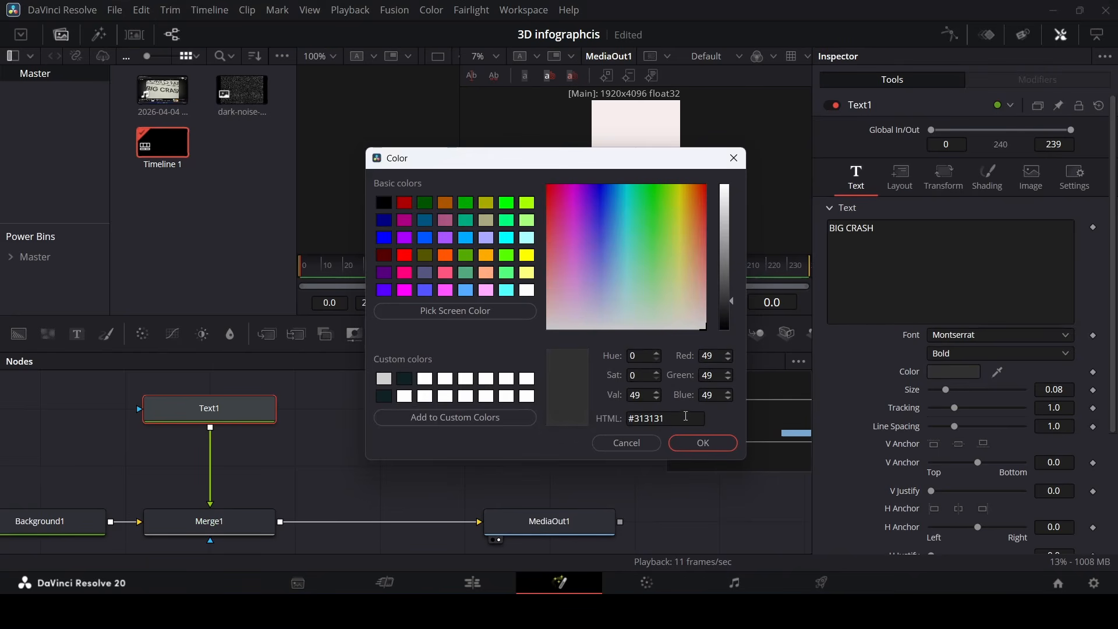
left_click_drag(679, 418, 562, 414)
left_click(703, 443)
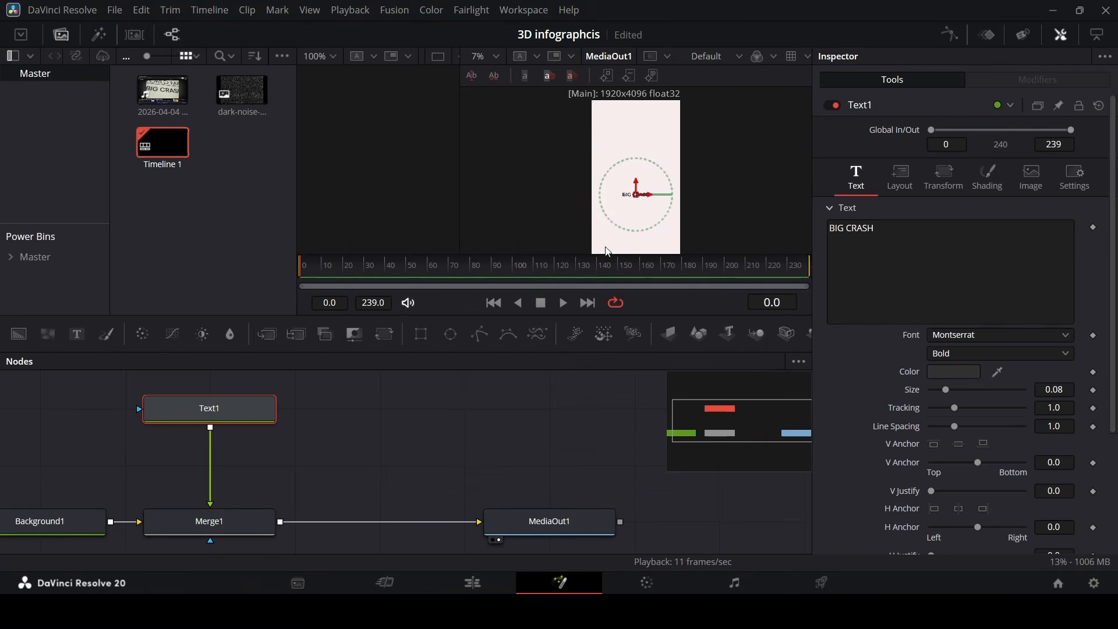
Step: Place the BIG CRASH heading near the top of the page in the Black weight at size 0.18
left_click_drag(643, 194, 636, 114)
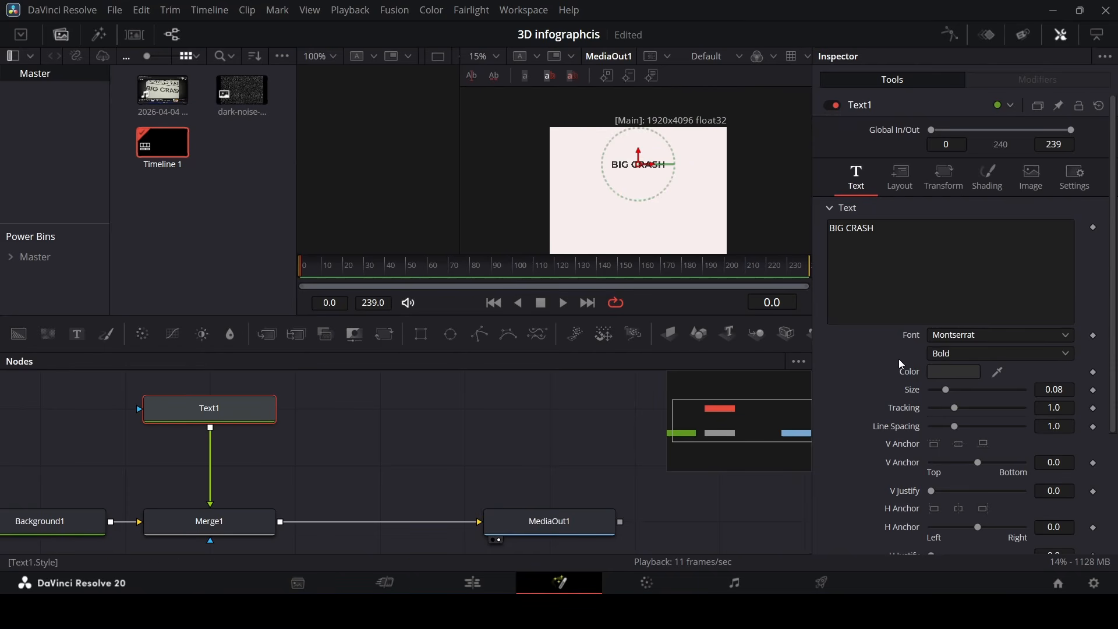
left_click(955, 353)
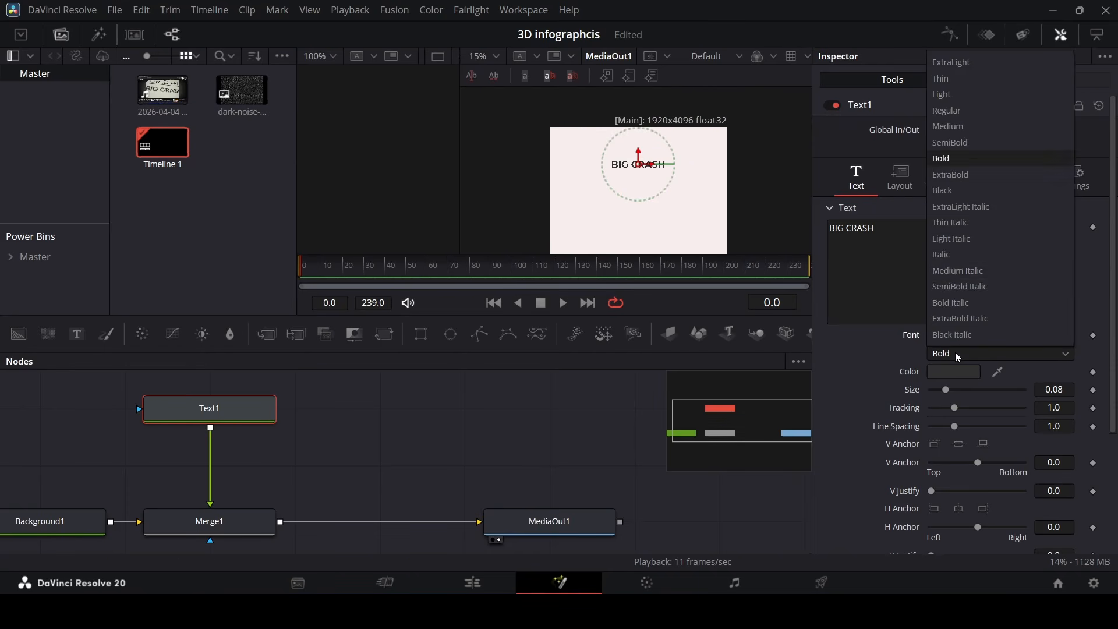
left_click(949, 190)
left_click(965, 390)
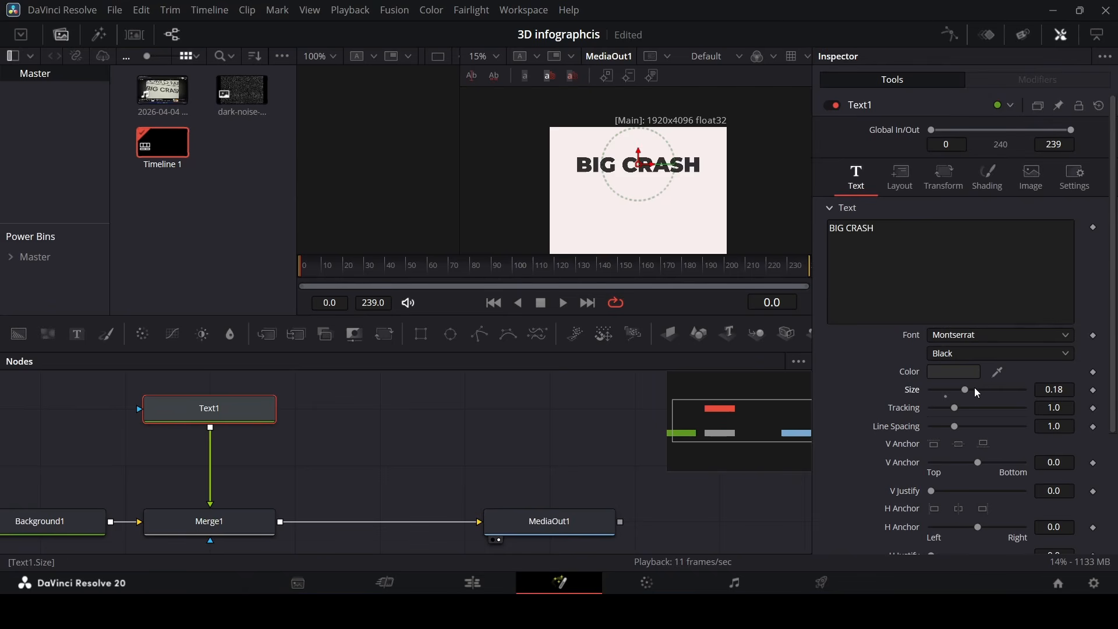
left_click_drag(640, 159, 640, 146)
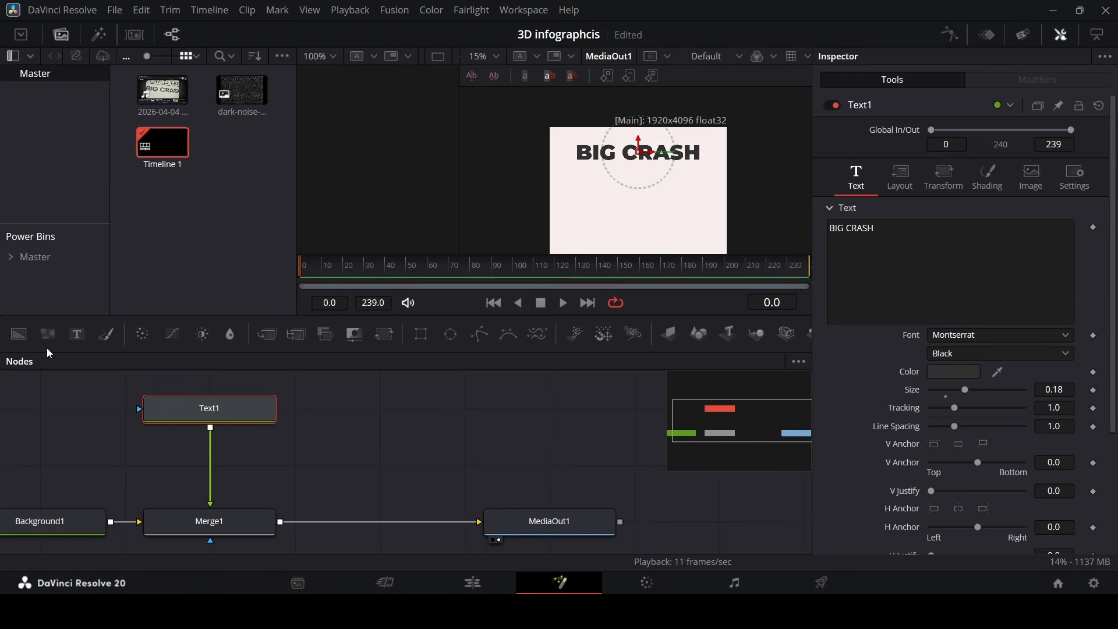
Step: Add a second Text node, paste Text1's settings onto it, and merge it over Merge1's output
left_click_drag(77, 333, 382, 411)
right_click(242, 414)
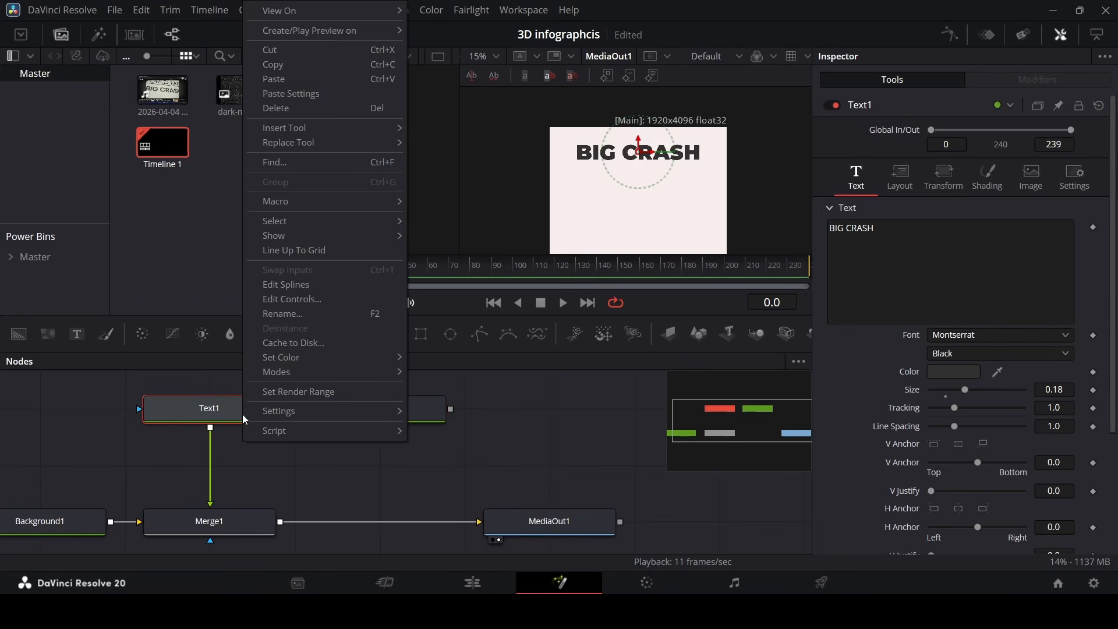
left_click(299, 65)
right_click(357, 410)
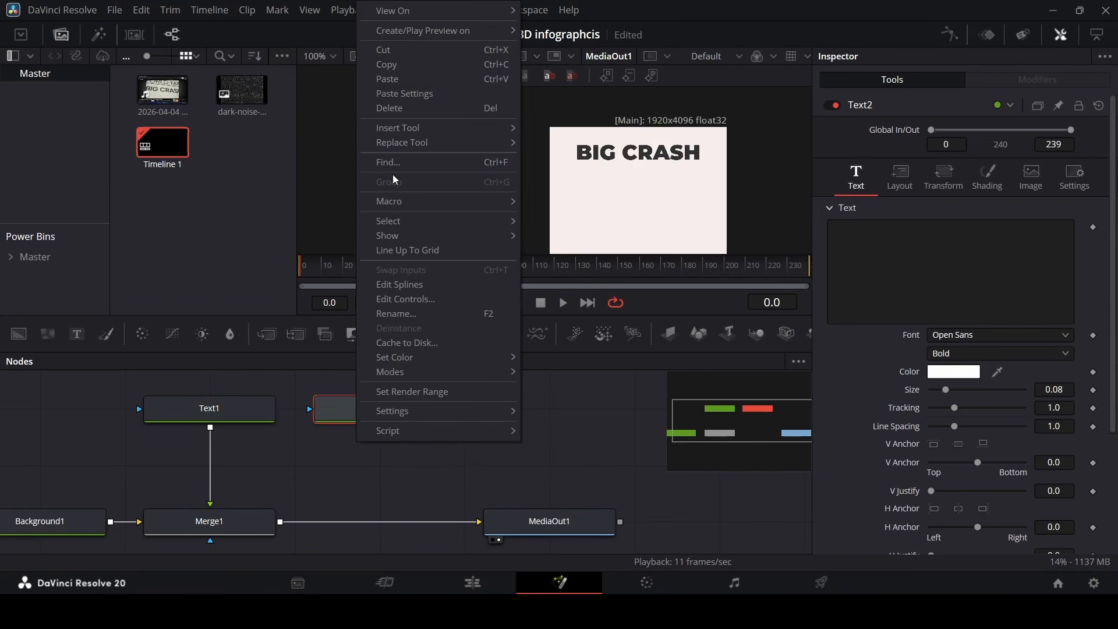
left_click(406, 95)
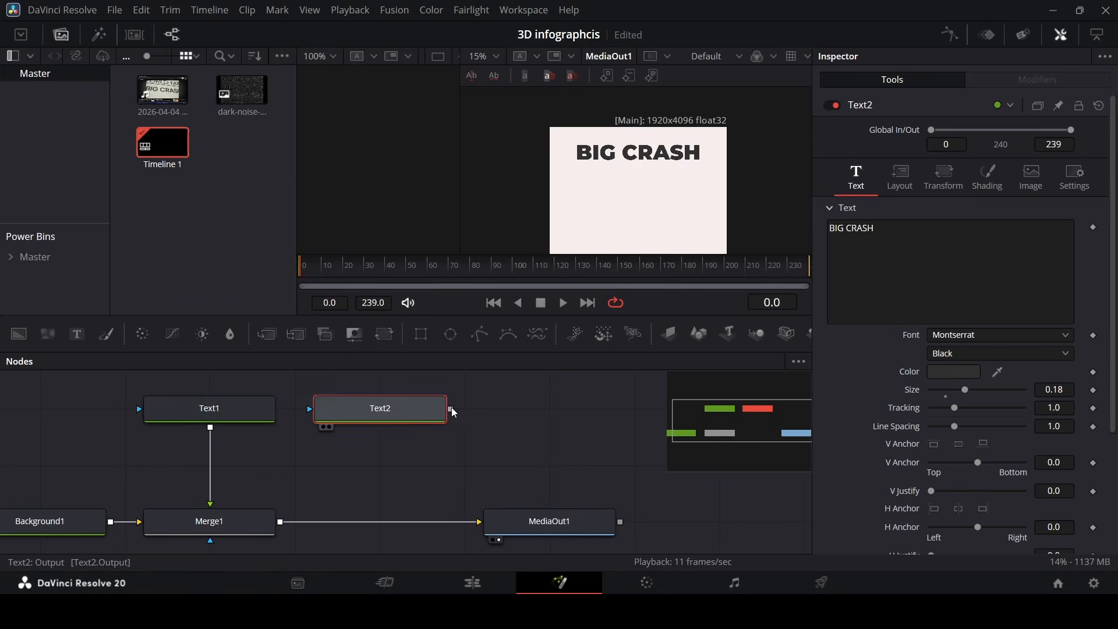
left_click_drag(451, 409, 282, 525)
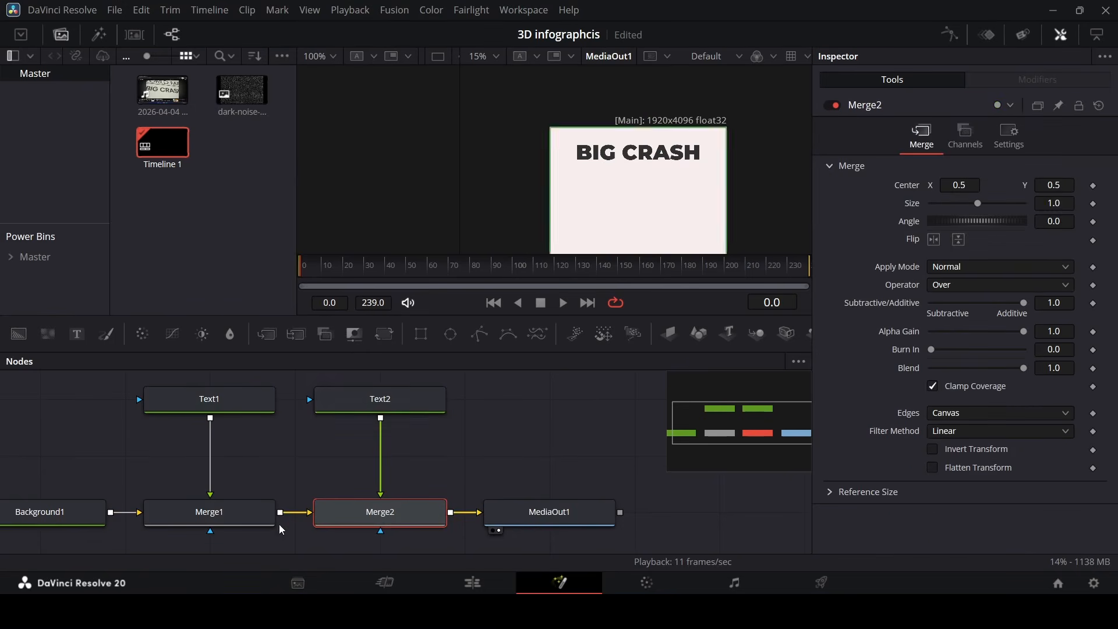
Step: Move the second text just below the BIG CRASH heading and change it to ECONOMY in Bold at size 0.1
left_click(415, 409)
left_click_drag(639, 151, 639, 173)
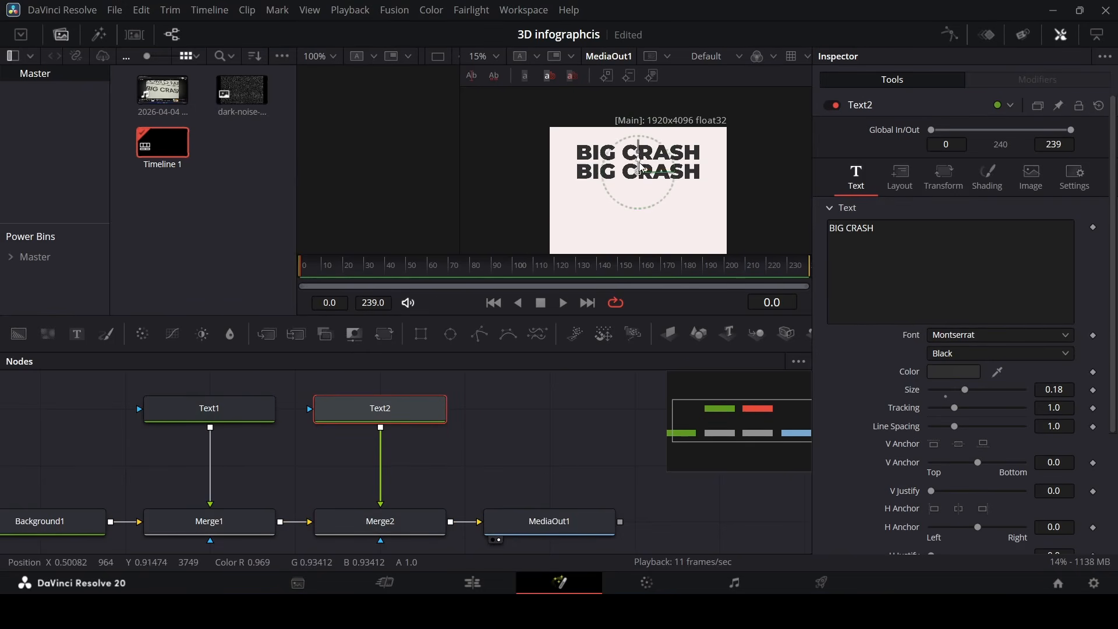
left_click(947, 354)
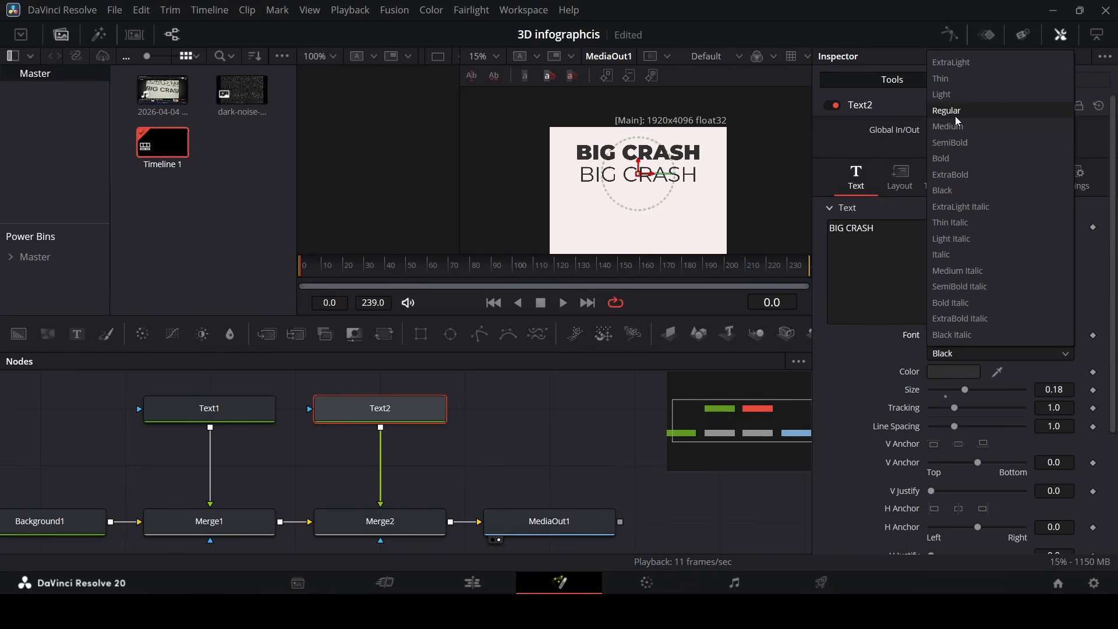
left_click(943, 158)
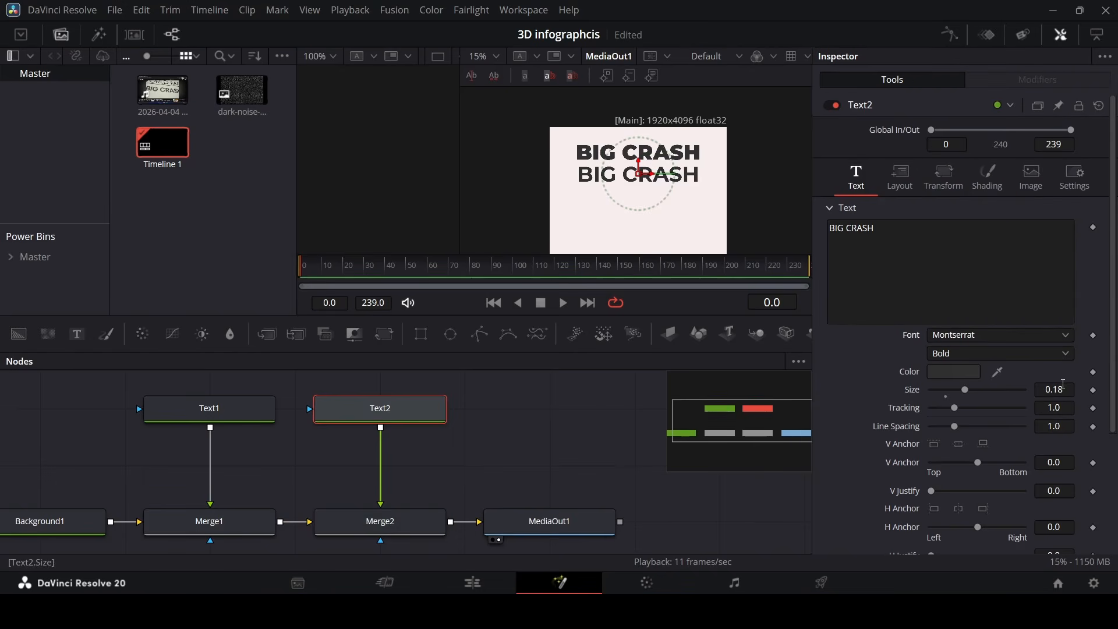
left_click(1071, 390)
key("Tab")
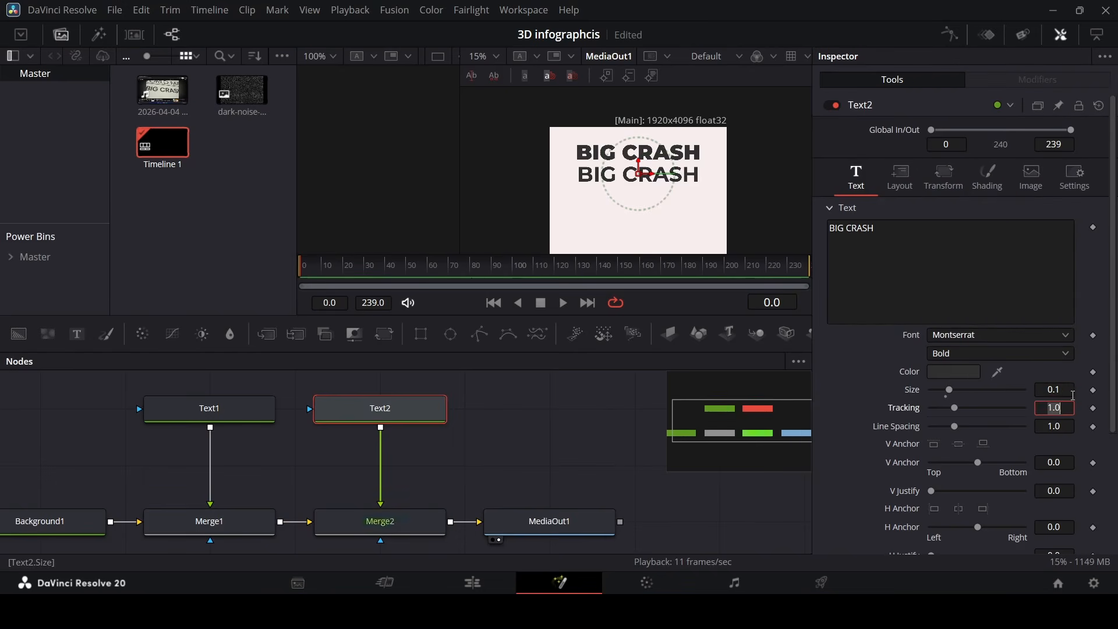
triple_click(967, 259)
type("ECONOMY")
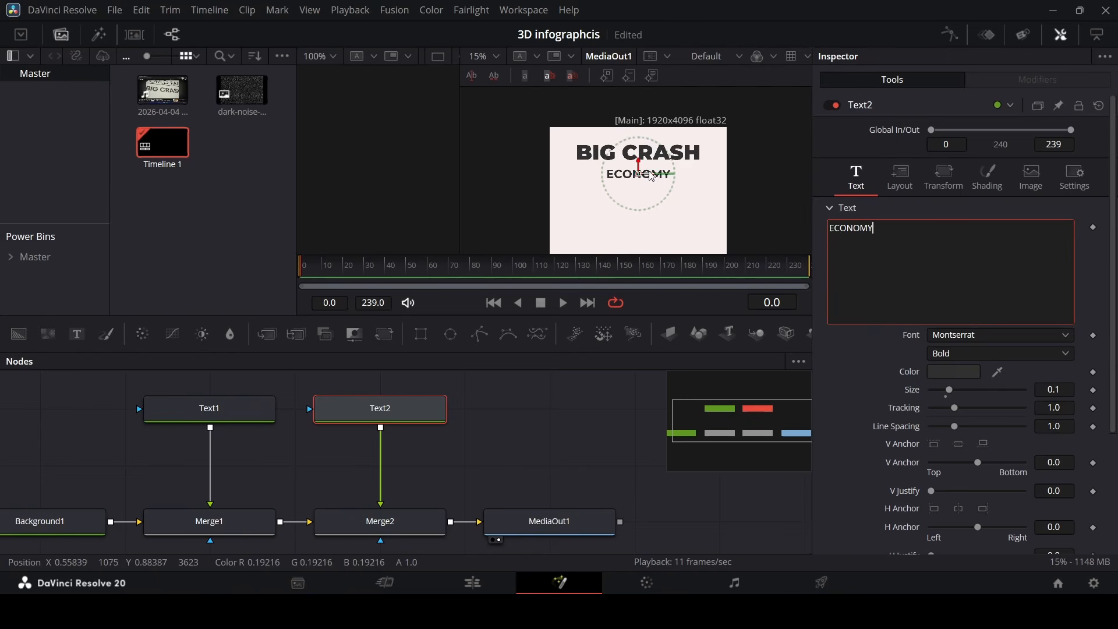
Step: Shift ECONOMY to the page's right side and add a third Text node carrying Text2's settings
left_click_drag(651, 186, 705, 179)
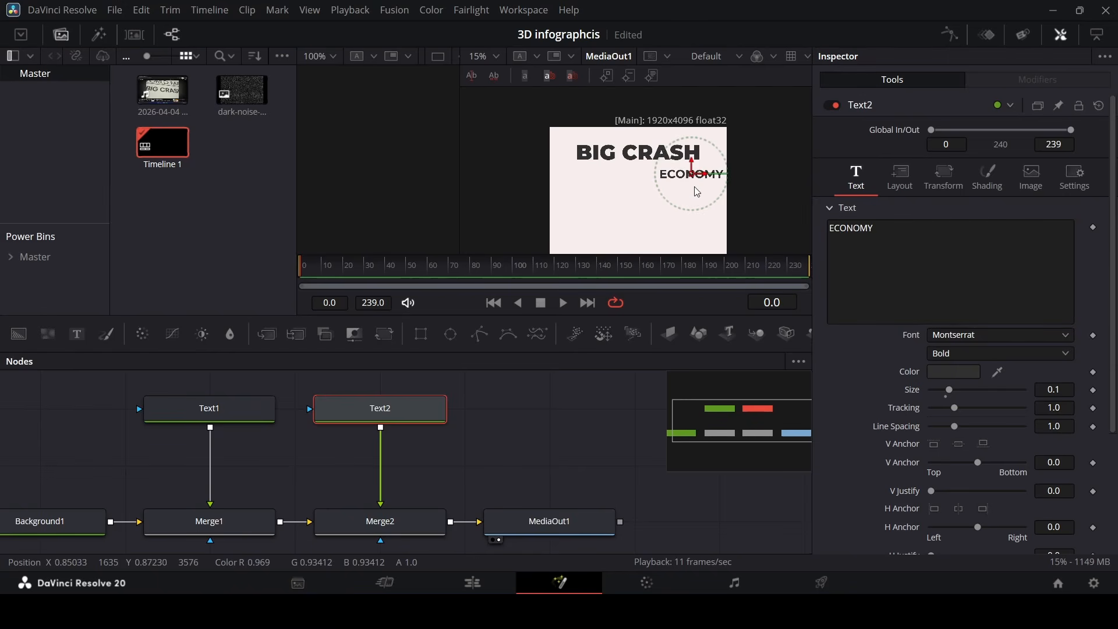
left_click(571, 411)
left_click_drag(79, 342, 534, 424)
right_click(389, 417)
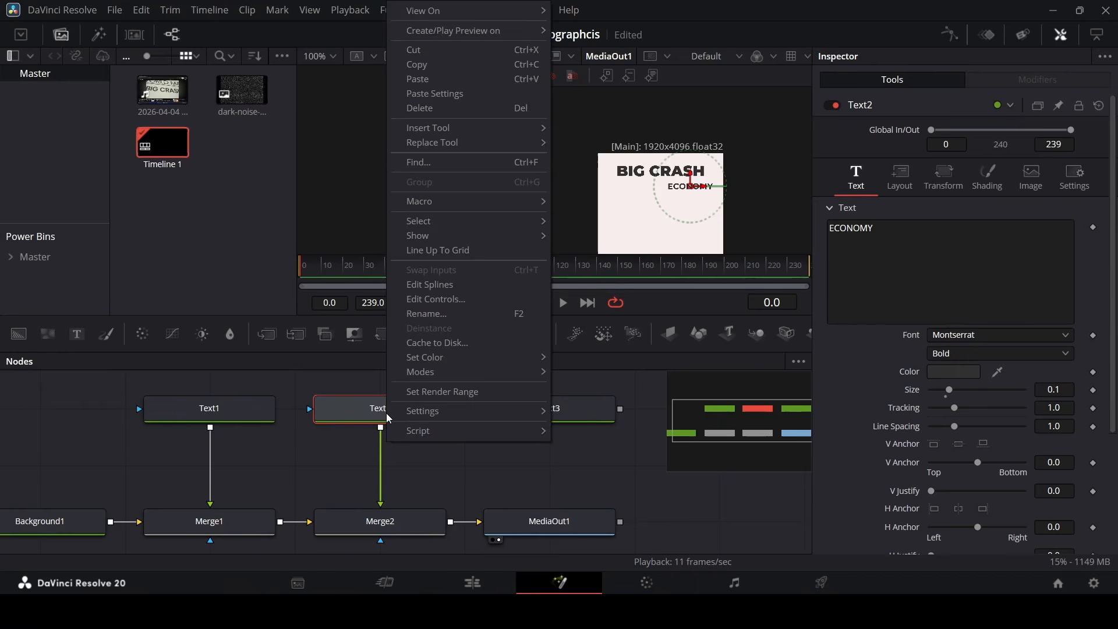
left_click(445, 65)
right_click(533, 403)
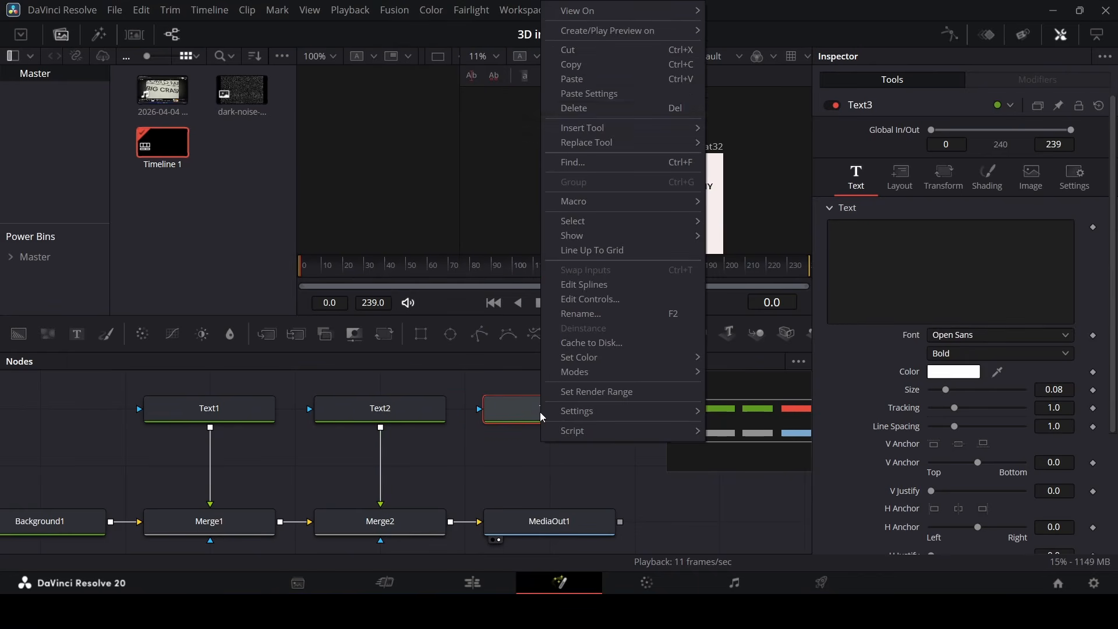
left_click(568, 108)
Step: Replace the third text's ECONOMY wording with the pasted article about the global economic situation in early 2026
double_click(840, 226)
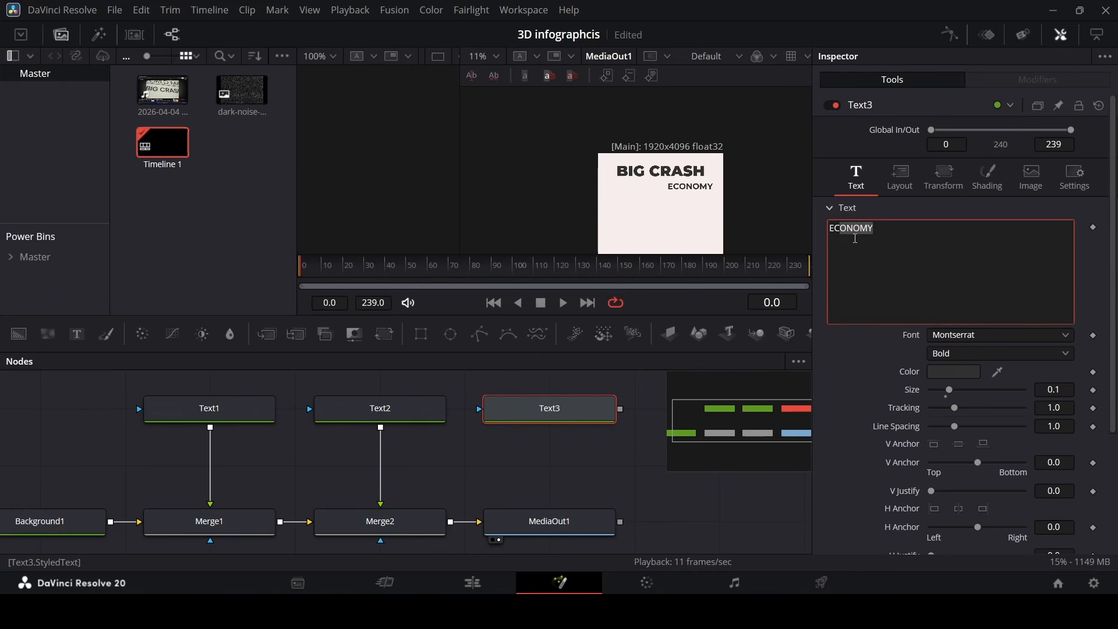
scroll(687, 193, "down", 1)
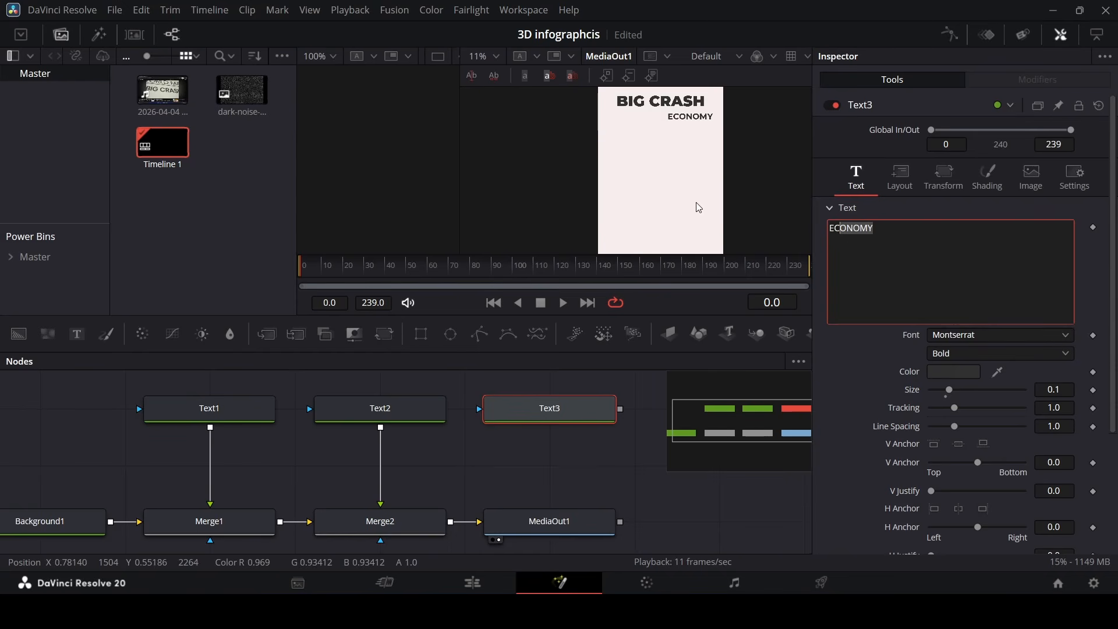
scroll(706, 193, "down", 1)
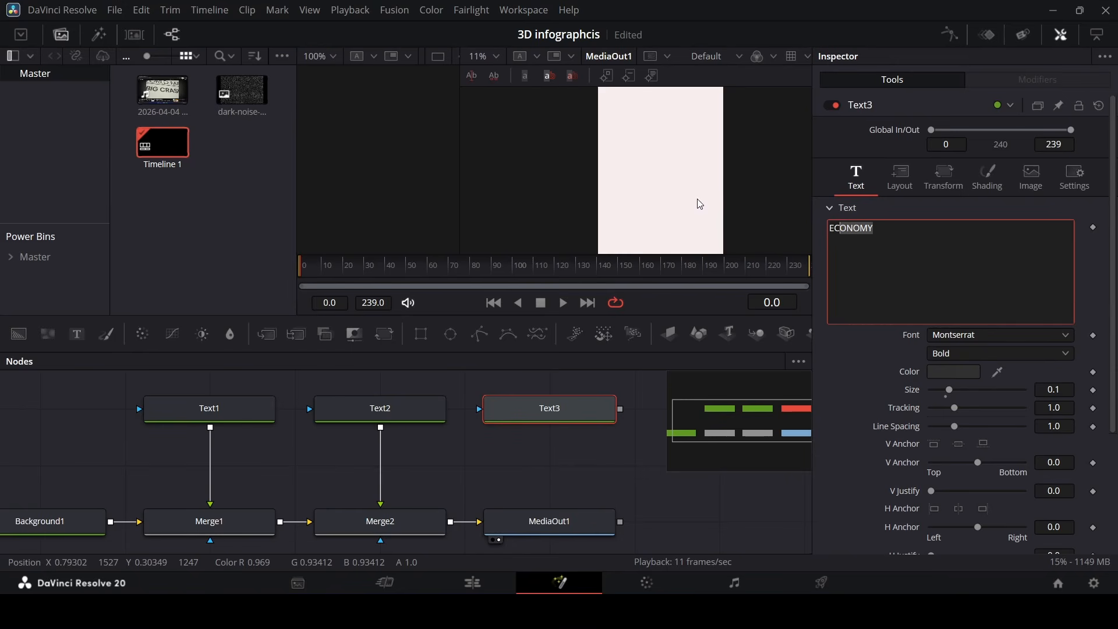
scroll(705, 206, "up", 1)
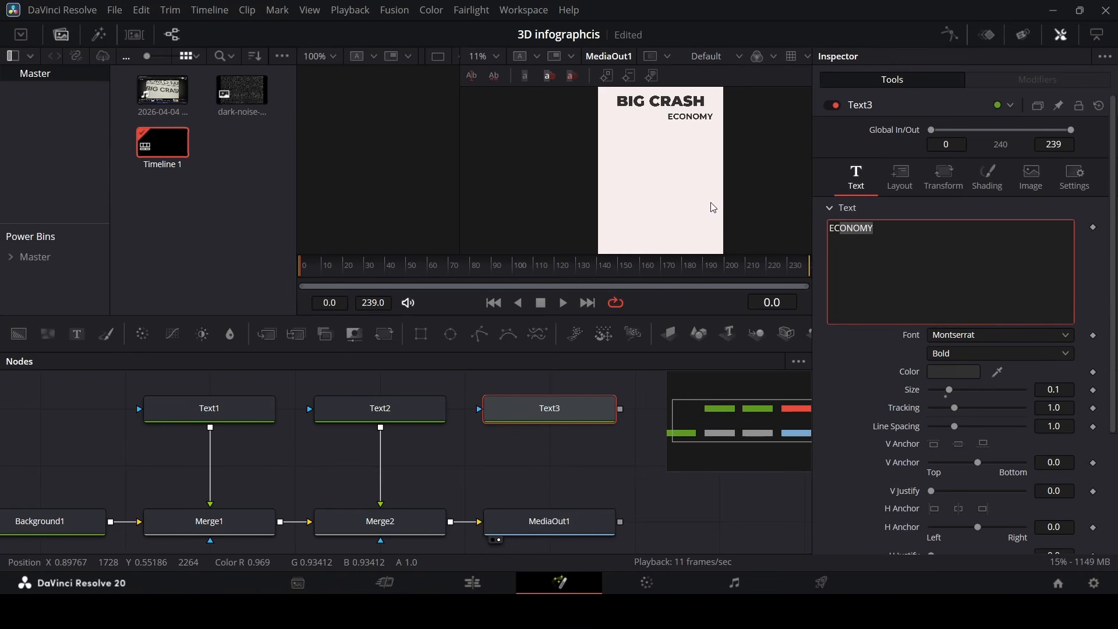
key("ctrl+v")
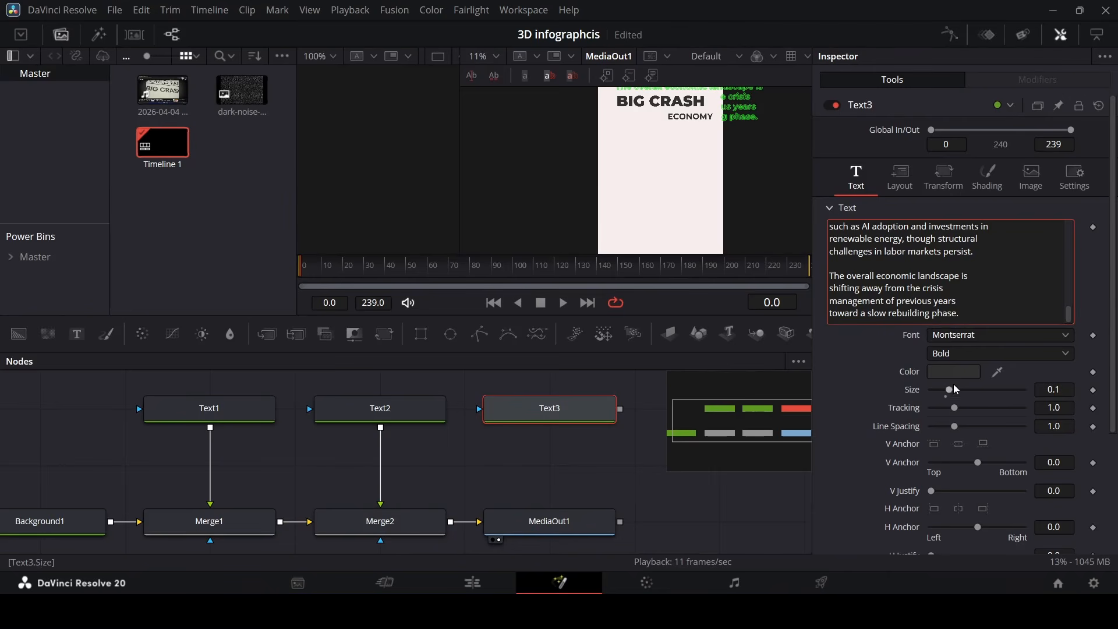
Step: Set the article text to the Regular weight at size 0.05 with a left horizontal anchor
left_click(961, 355)
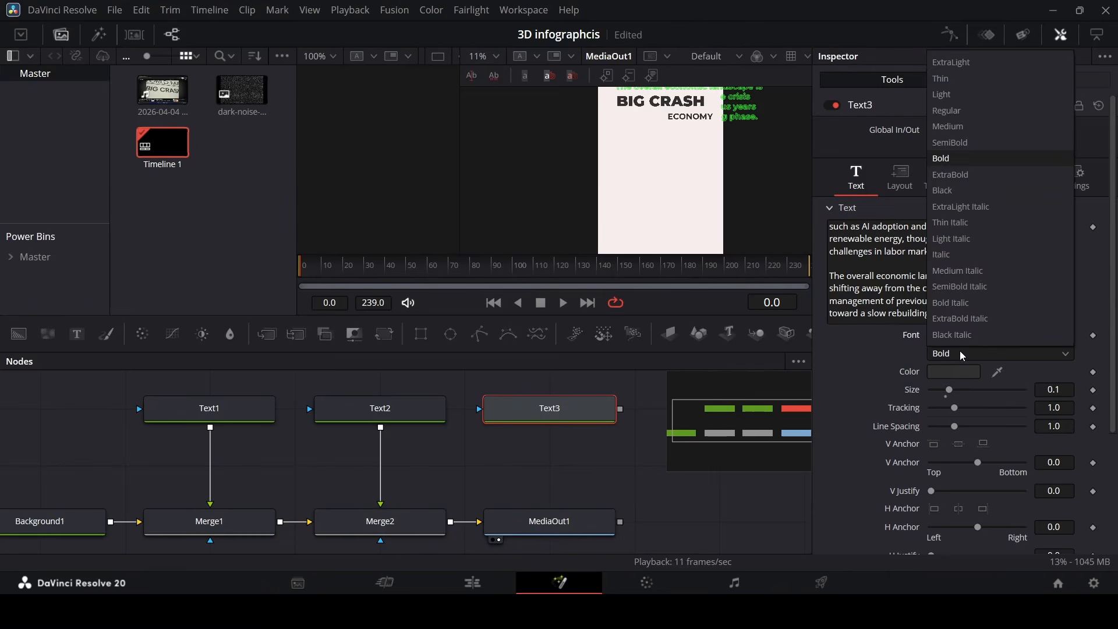
left_click(967, 111)
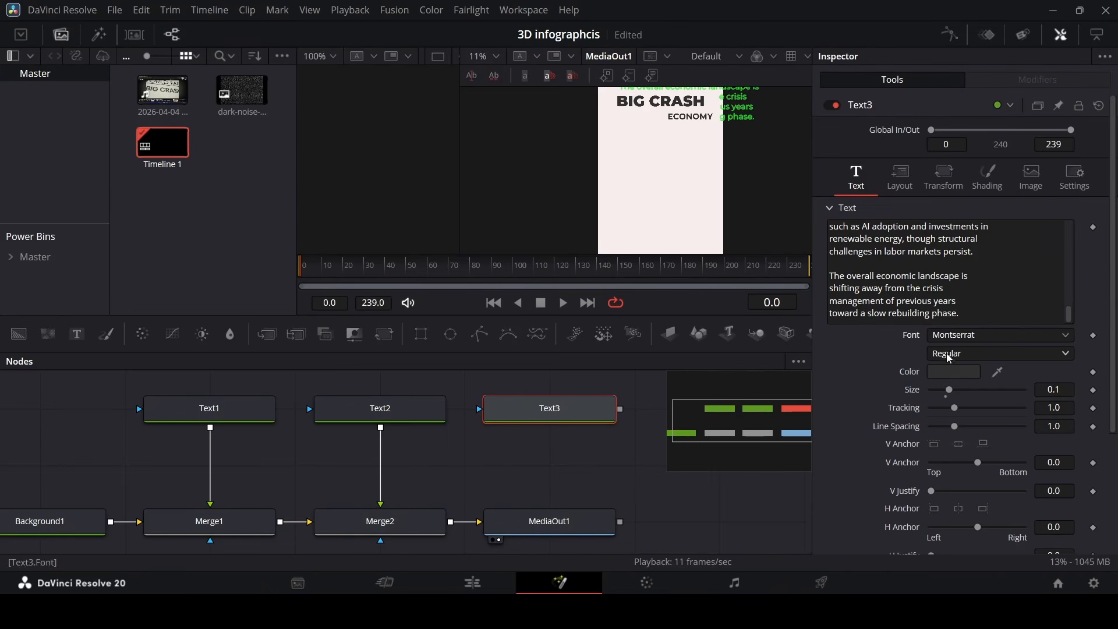
left_click(1070, 389)
type("0.05")
key("Tab")
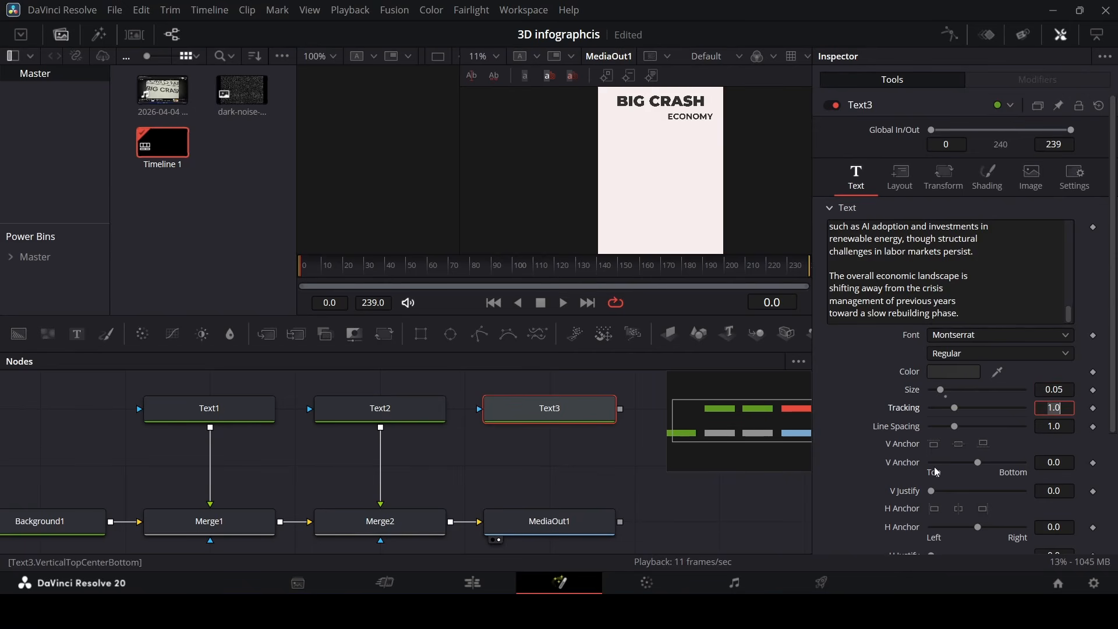
left_click(936, 510)
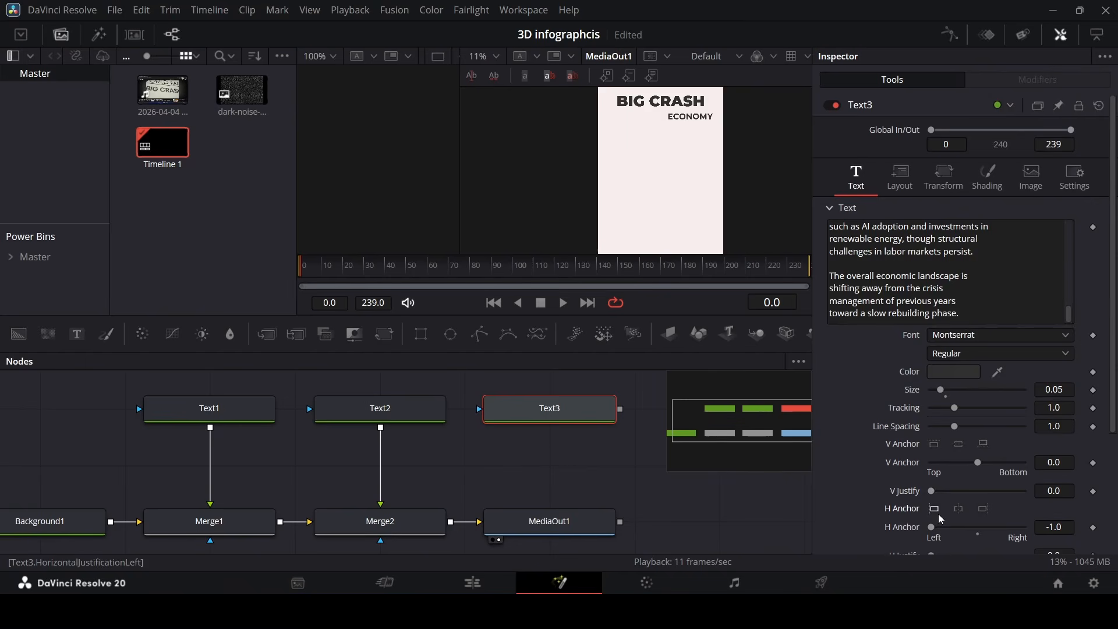
Step: Move the article text down from above the page to the height of the page
left_click(902, 193)
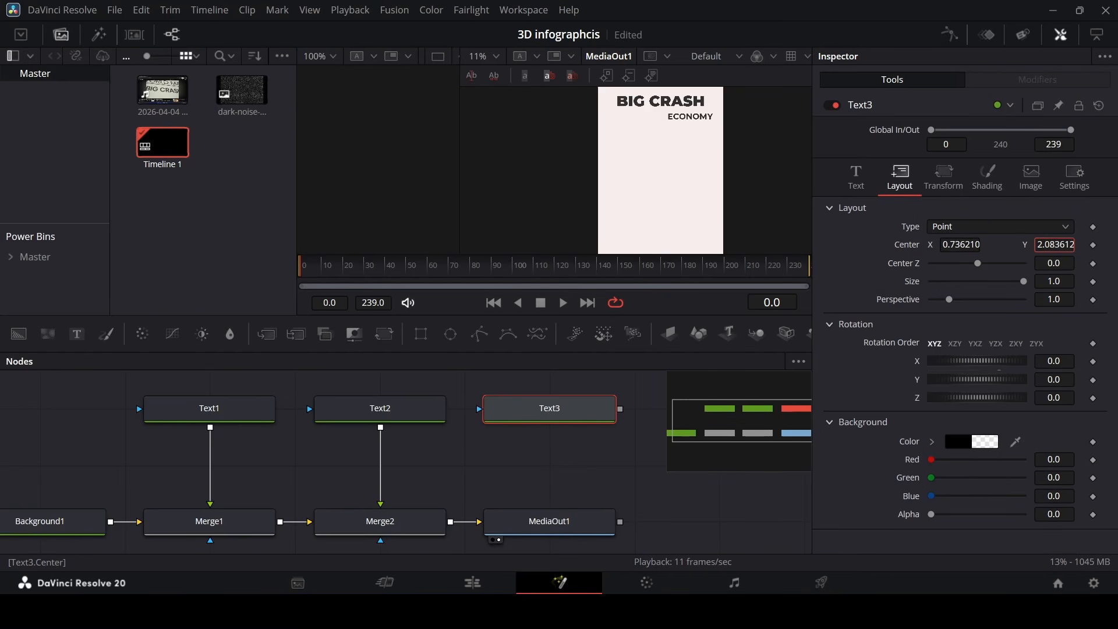
left_click_drag(955, 249, 921, 249)
scroll(680, 220, "down", 5)
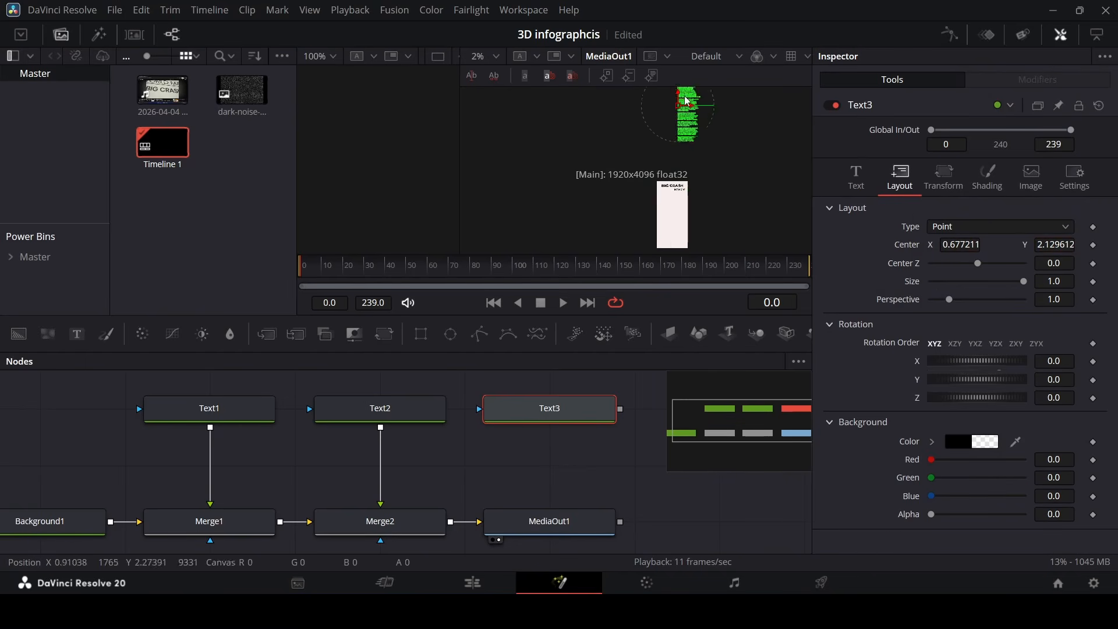
left_click_drag(683, 99, 683, 212)
scroll(690, 208, "up", 7)
left_click(856, 177)
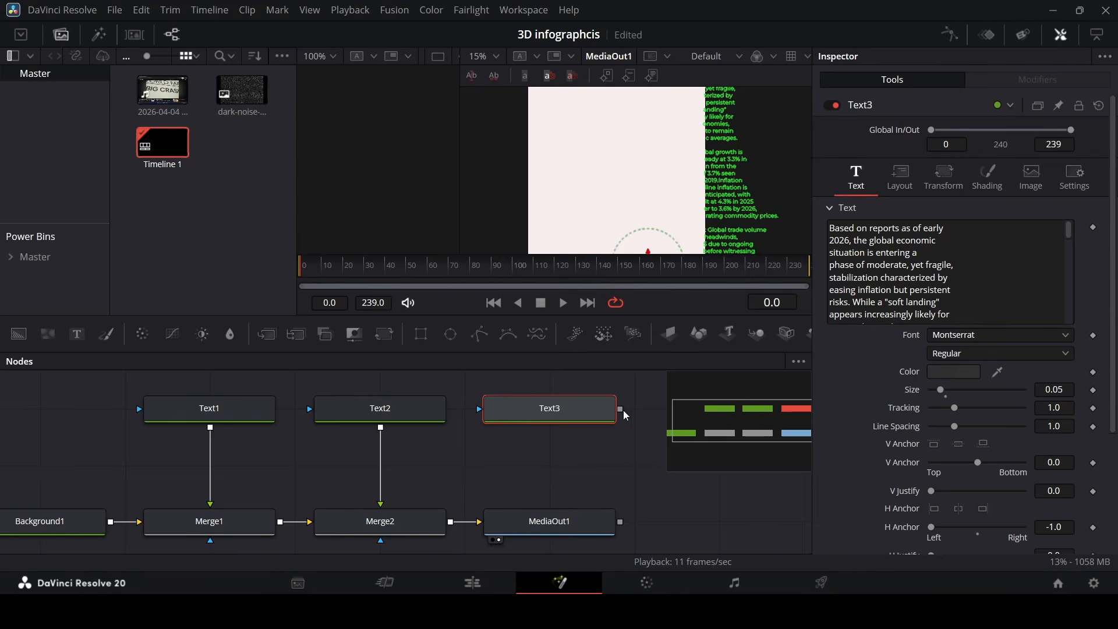
Step: Merge Text3 over Merge2's output and place the article just below ECONOMY at center X 0.559, Y -0.176
left_click_drag(621, 409, 460, 522)
left_click(550, 407)
left_click(899, 177)
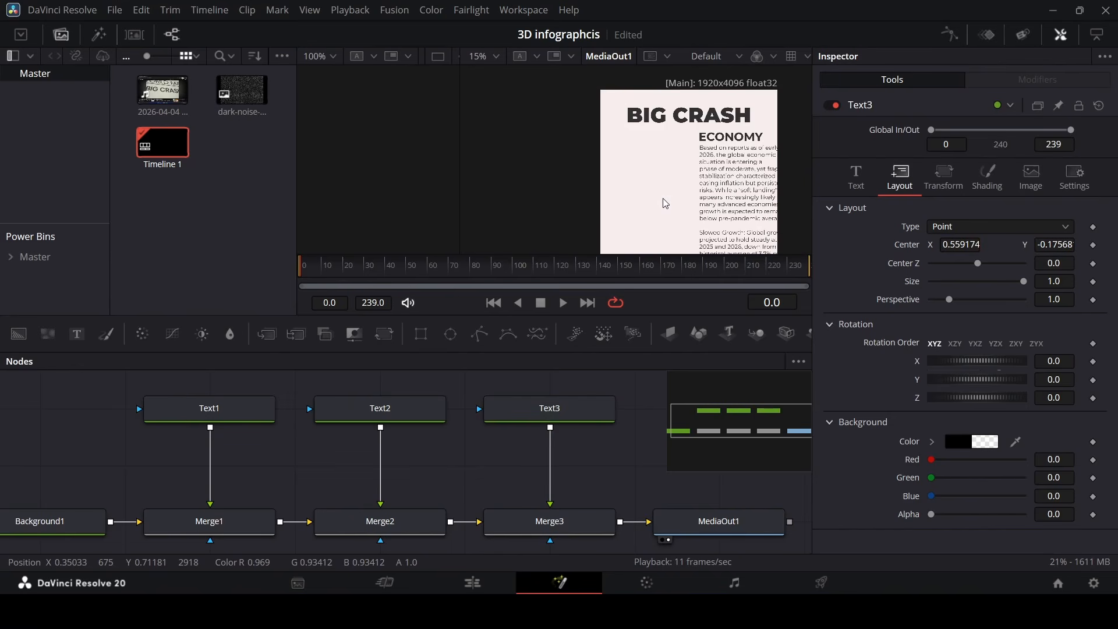
Step: Make room before MediaOut1, insert a MultiMerge node after Merge3, and place it directly beneath Merge3
left_click_drag(757, 437, 809, 426)
left_click_drag(375, 495, 630, 496)
left_click(178, 496)
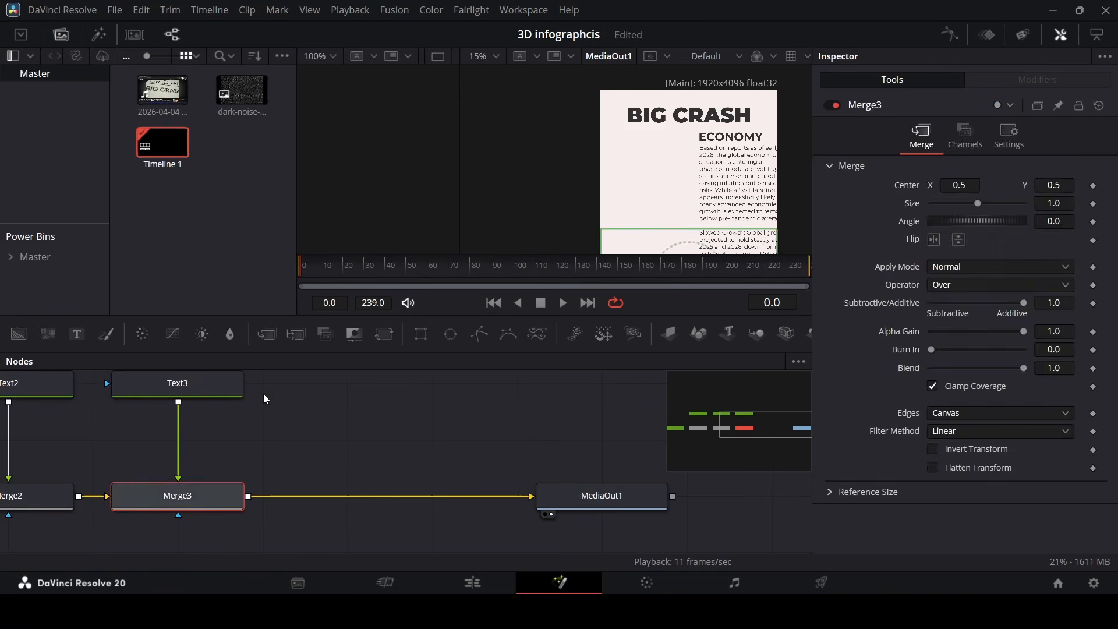
left_click(296, 334)
left_click_drag(358, 500, 406, 500)
scroll(407, 498, "down", 1)
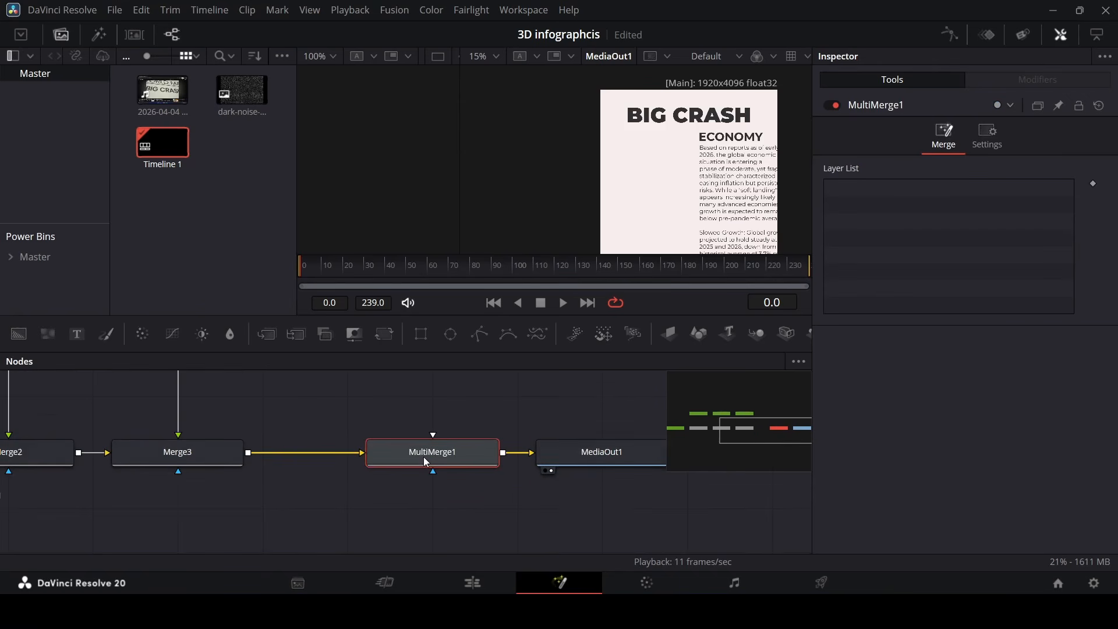
left_click_drag(436, 457, 343, 529)
scroll(379, 507, "down", 2)
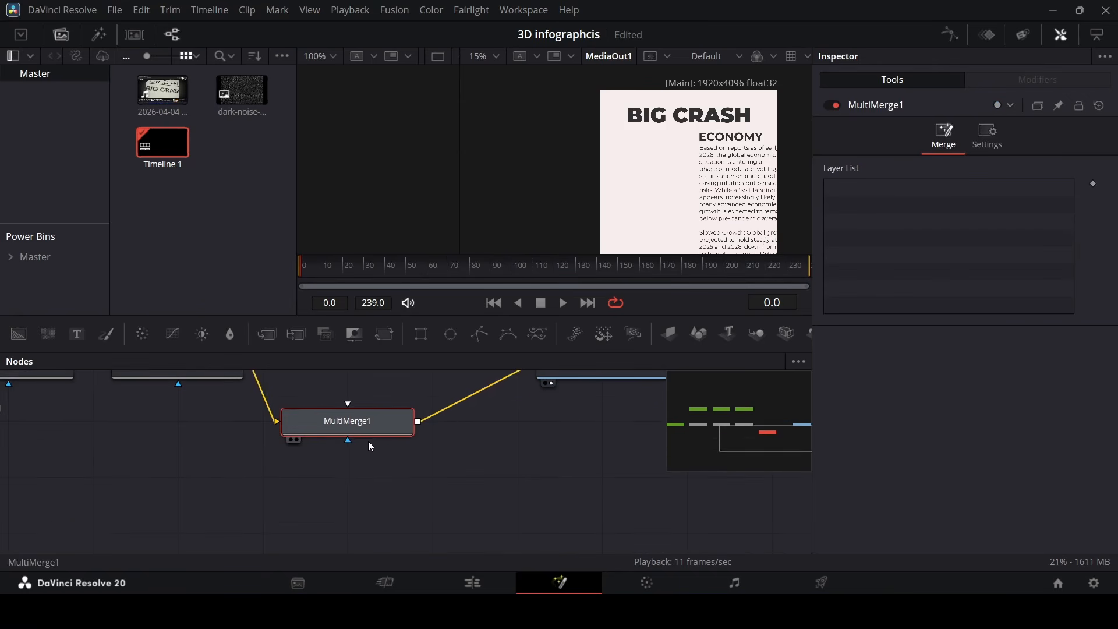
left_click_drag(400, 417, 230, 475)
left_click(320, 400)
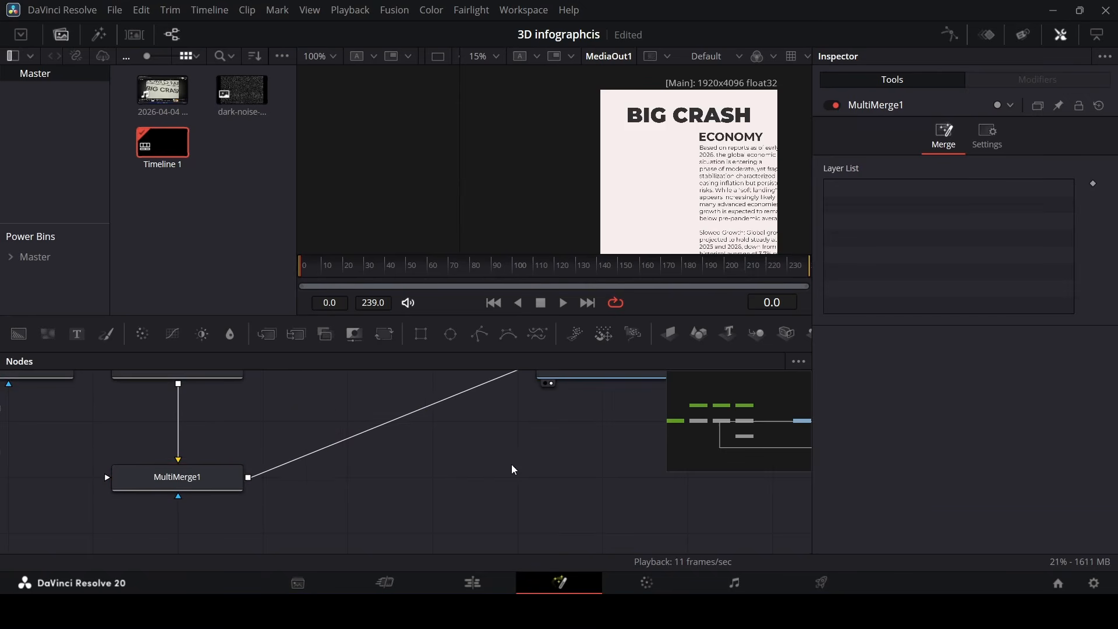
Step: Add a second Background node masked by a Rectangle and connect it as a layer of the MultiMerge
left_click_drag(775, 436, 725, 432)
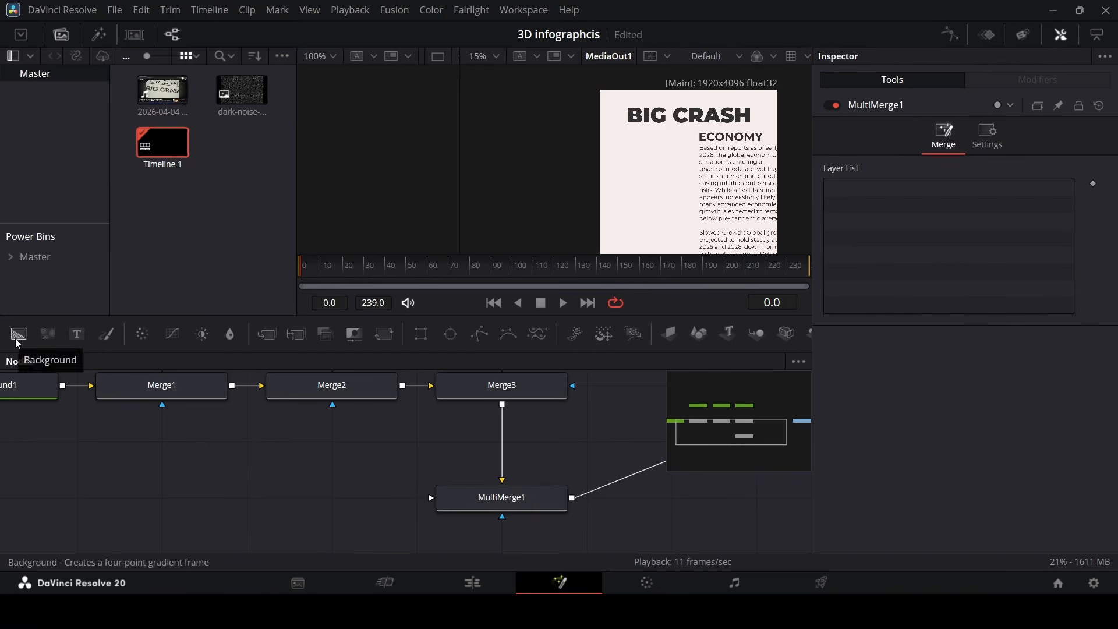
left_click_drag(19, 334, 200, 497)
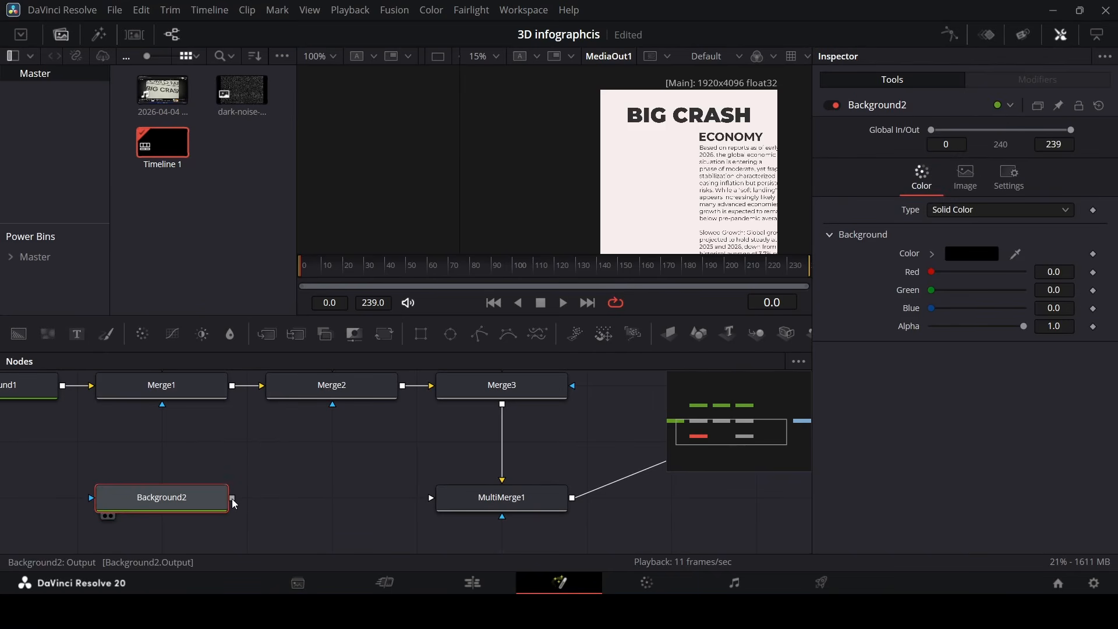
left_click_drag(421, 333, 51, 497)
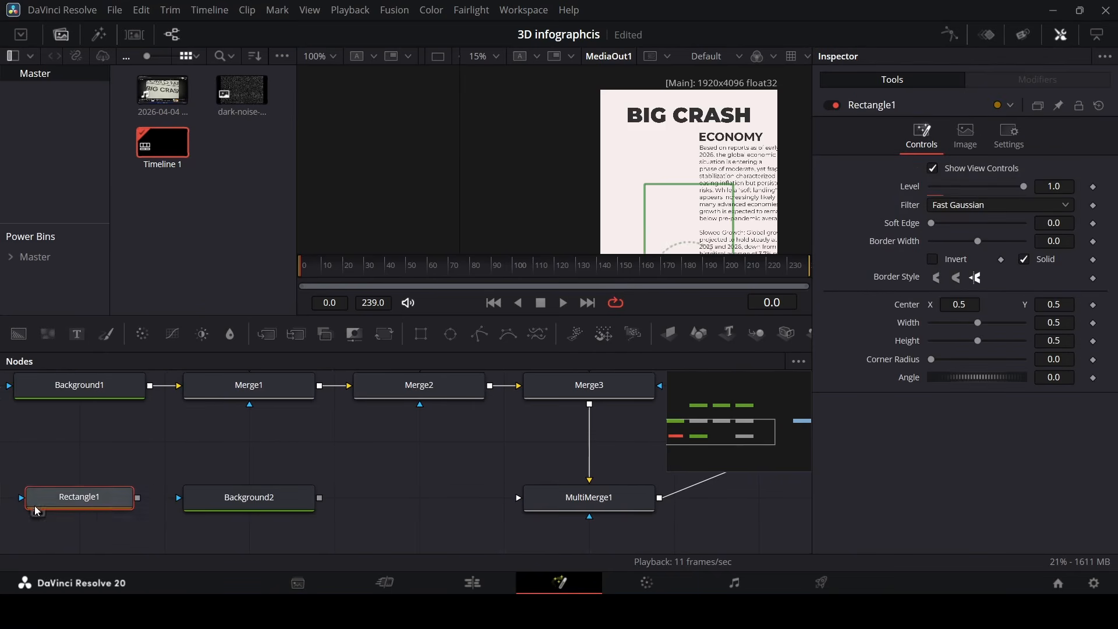
left_click_drag(138, 498, 244, 499)
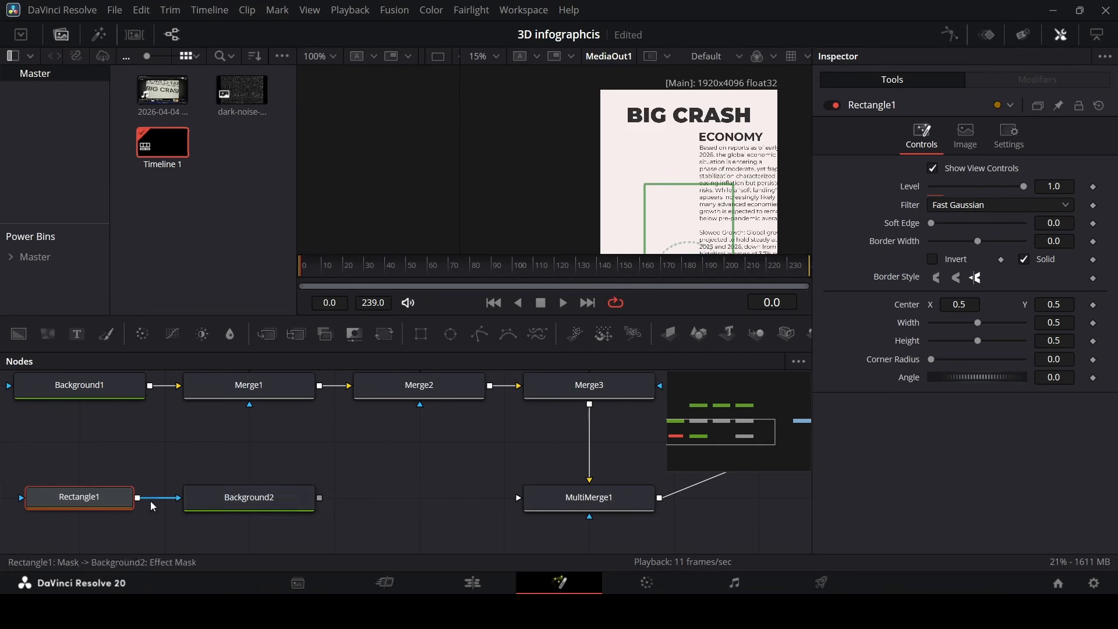
left_click_drag(323, 503, 558, 494)
Step: Color Background2 with the dark gray sampled from the BIG CRASH heading
left_click(258, 502)
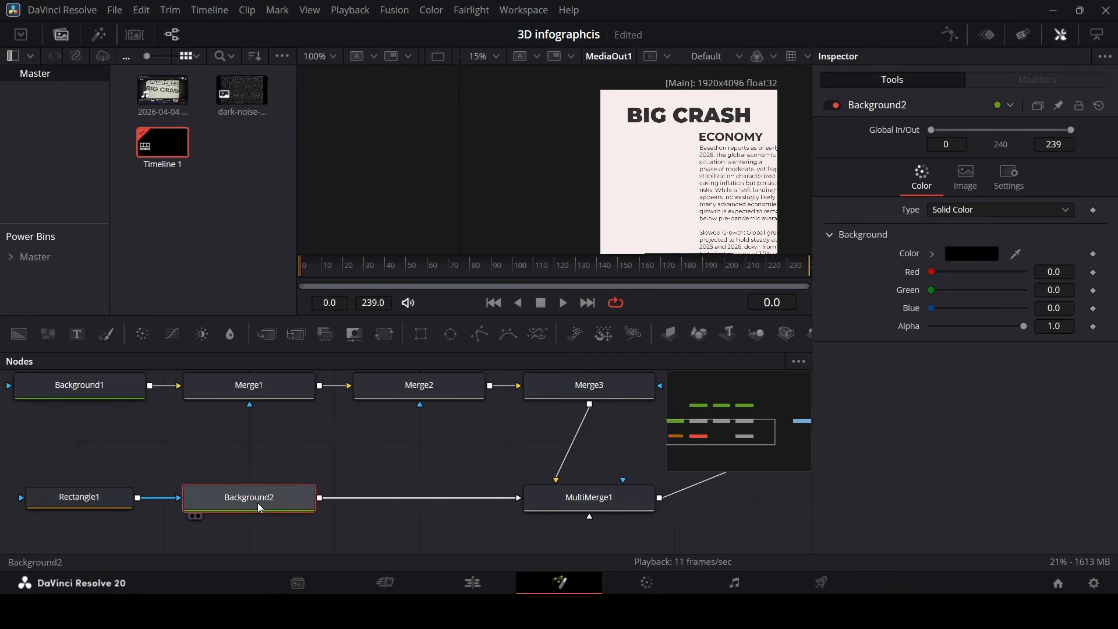
scroll(368, 467, "up", 2)
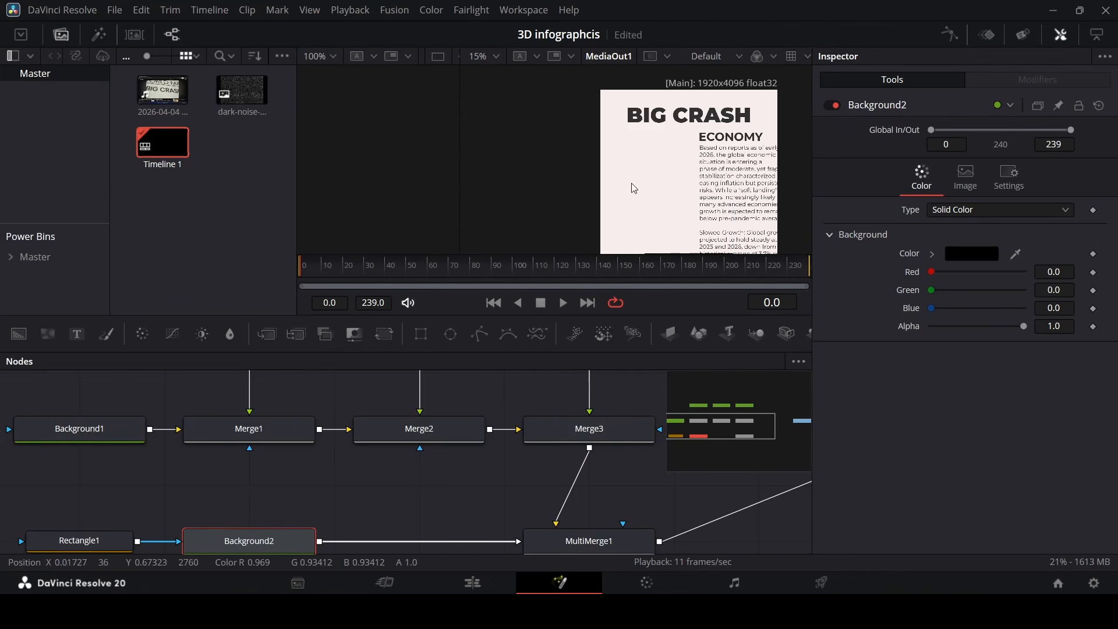
scroll(640, 139, "up", 2)
scroll(640, 138, "up", 6)
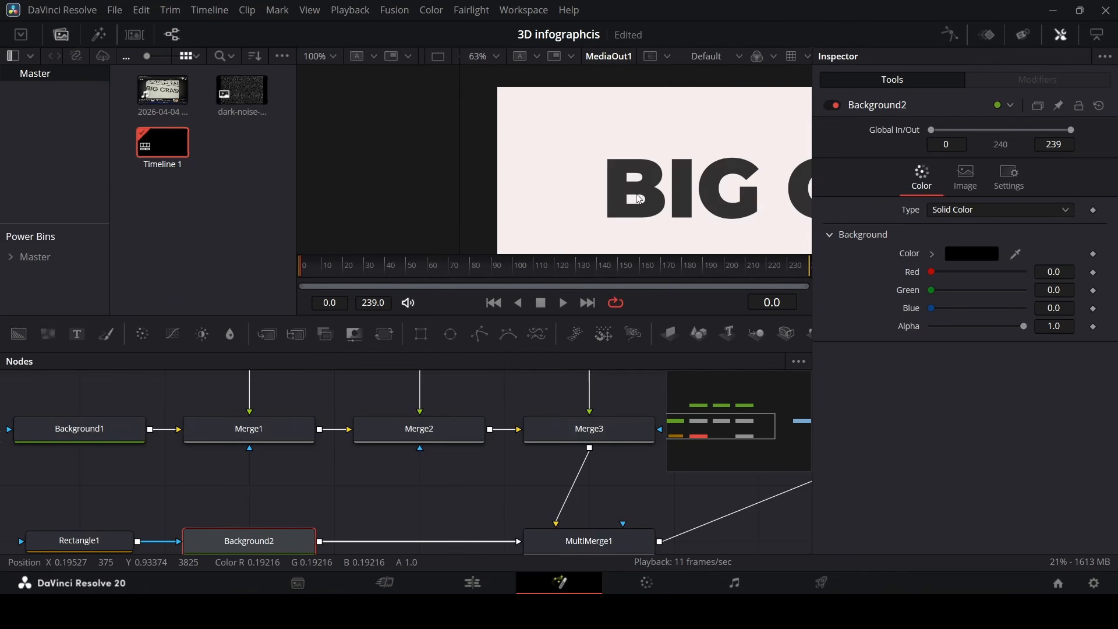
left_click_drag(1015, 254, 668, 163)
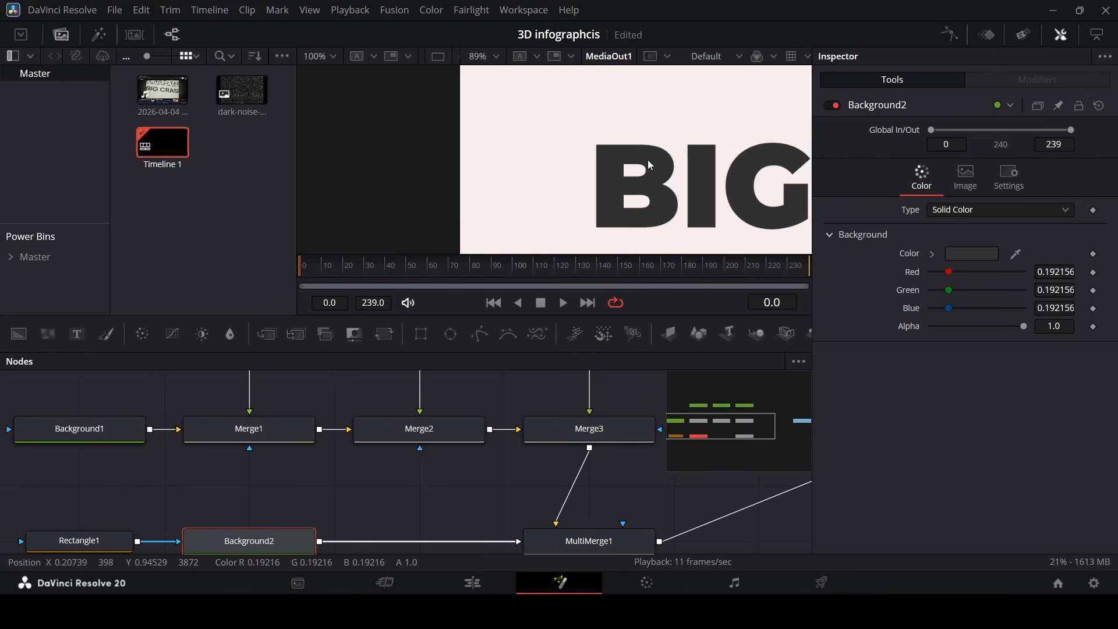
Step: Turn the rectangle mask into an outline by disabling Solid and setting its border width to 0.005
scroll(646, 159, "down", 4)
left_click(79, 541)
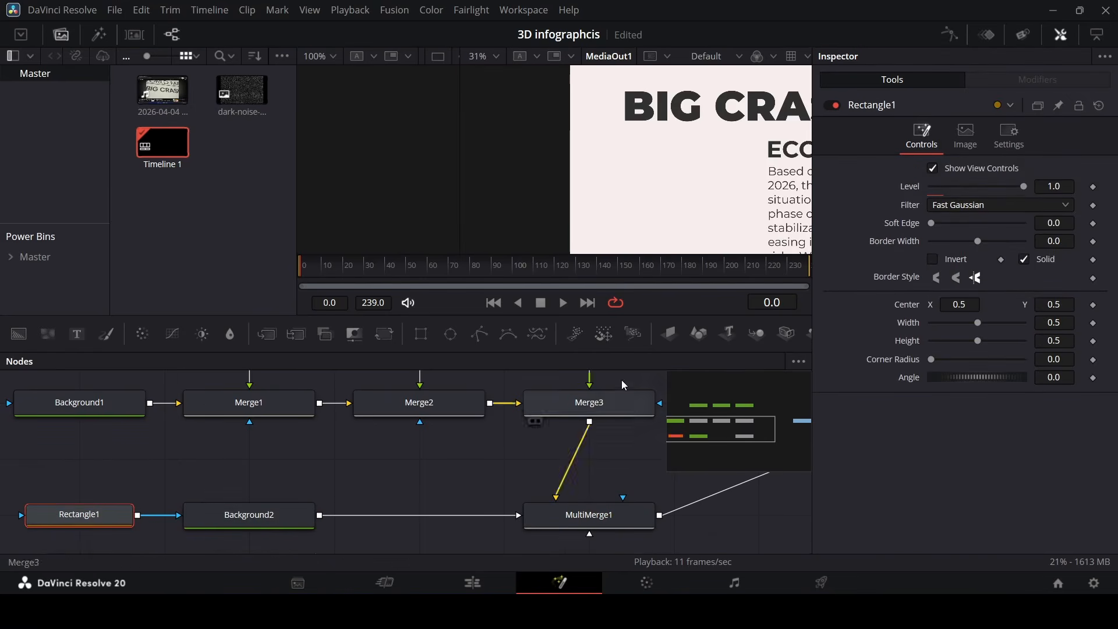
left_click(1034, 260)
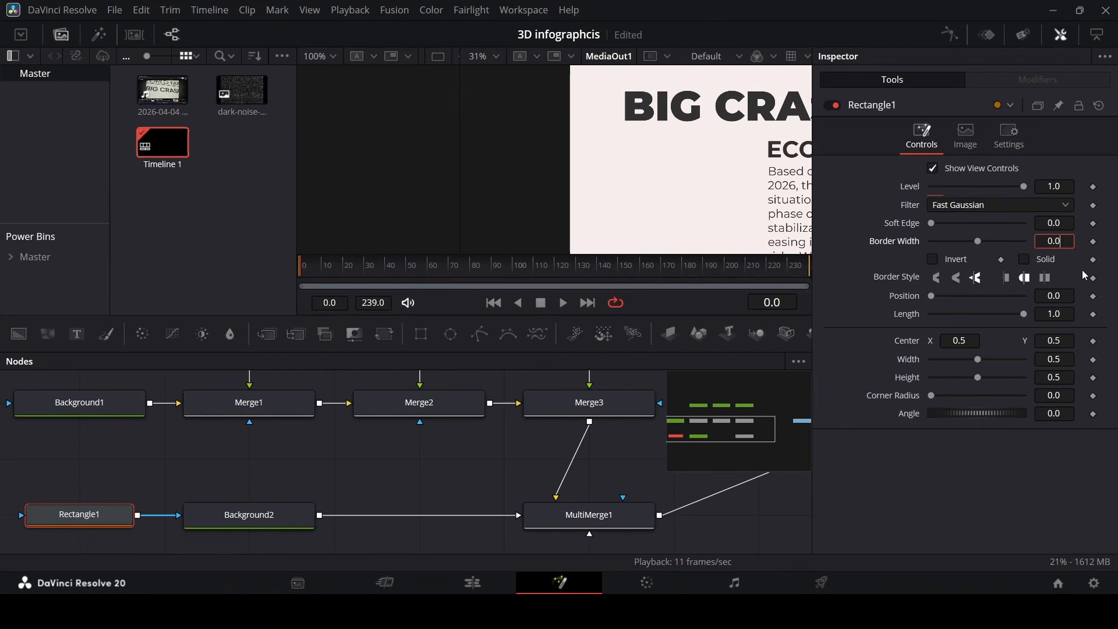
key("Tab")
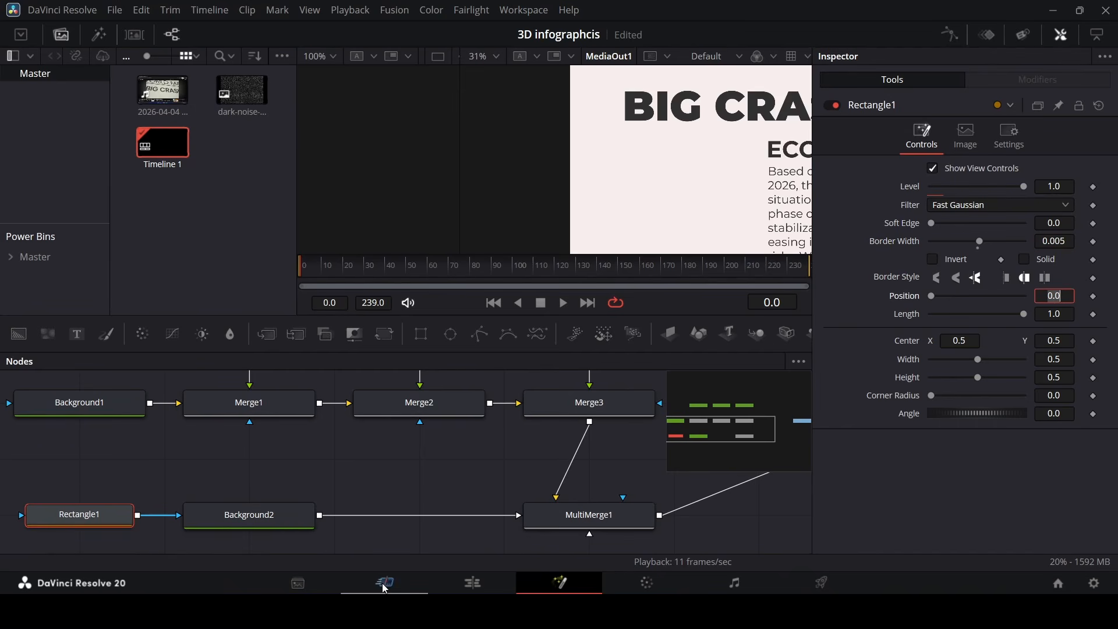
Step: Position the MultiMerge's Background2 layer beneath BIG CRASH at center X 0.408, Y 0.794
scroll(462, 502, "down", 4)
scroll(683, 236, "down", 3)
scroll(676, 204, "down", 6)
scroll(677, 205, "down", 4)
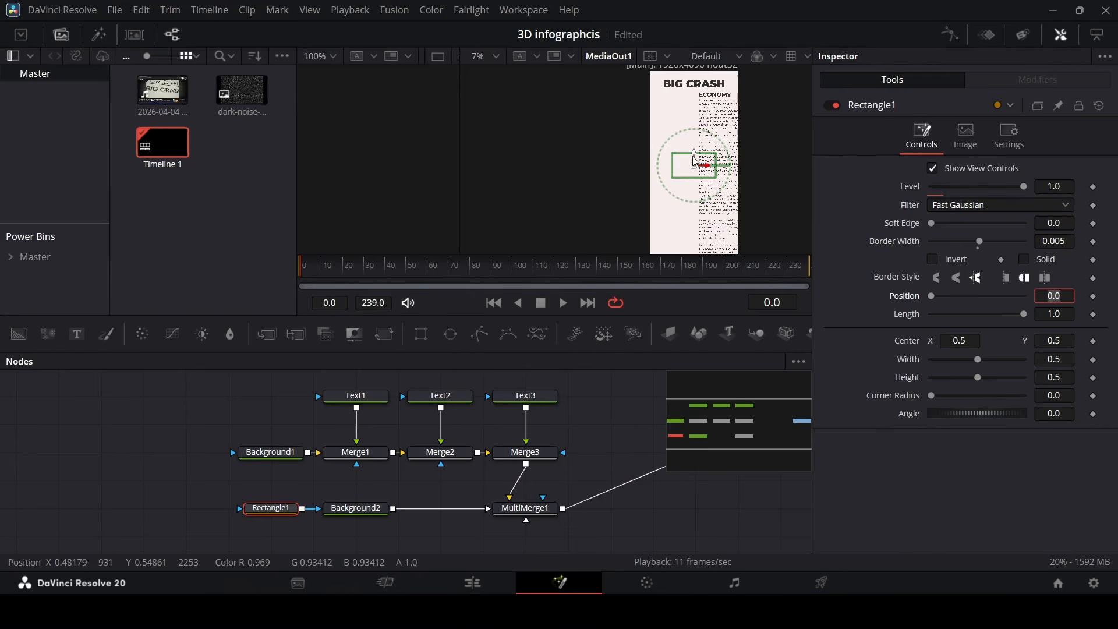
left_click(530, 506)
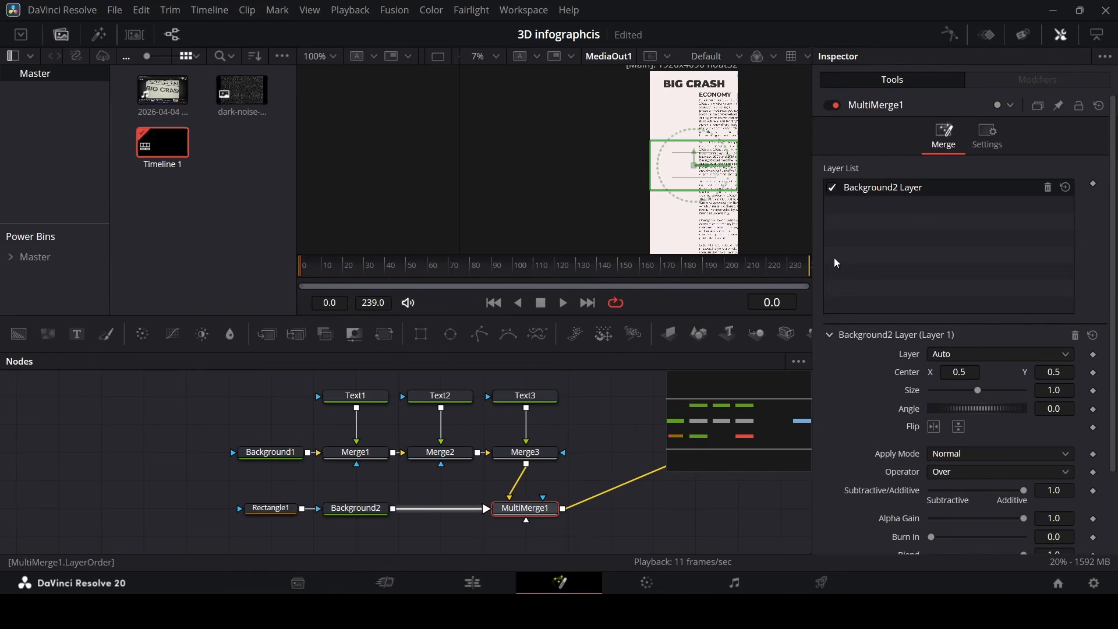
left_click_drag(1052, 373, 1091, 372)
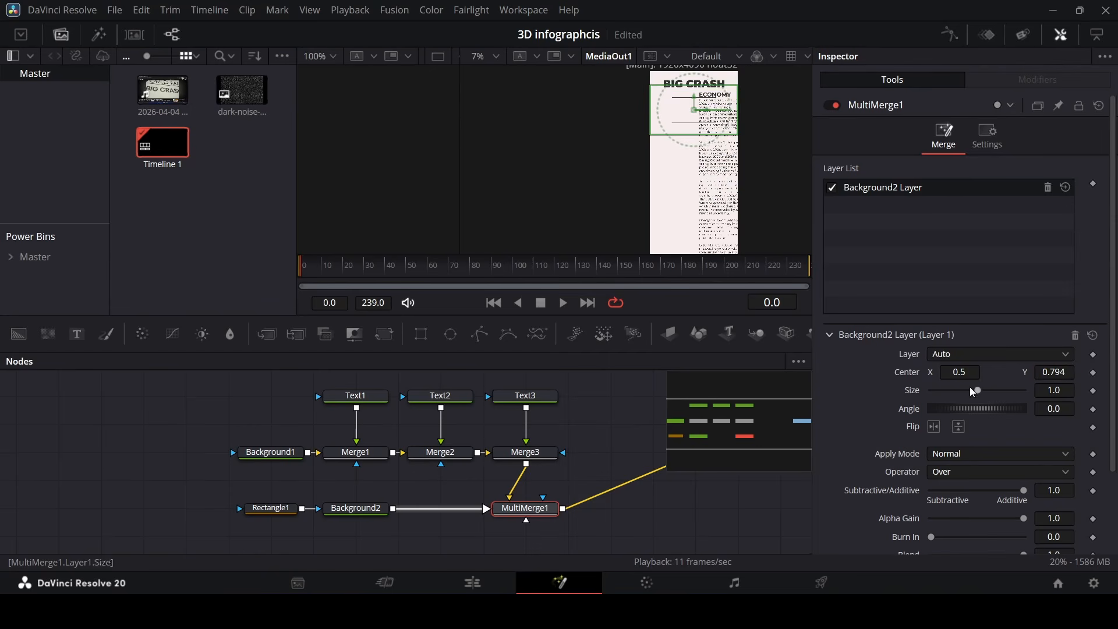
left_click_drag(964, 373, 910, 372)
scroll(762, 167, "up", 5)
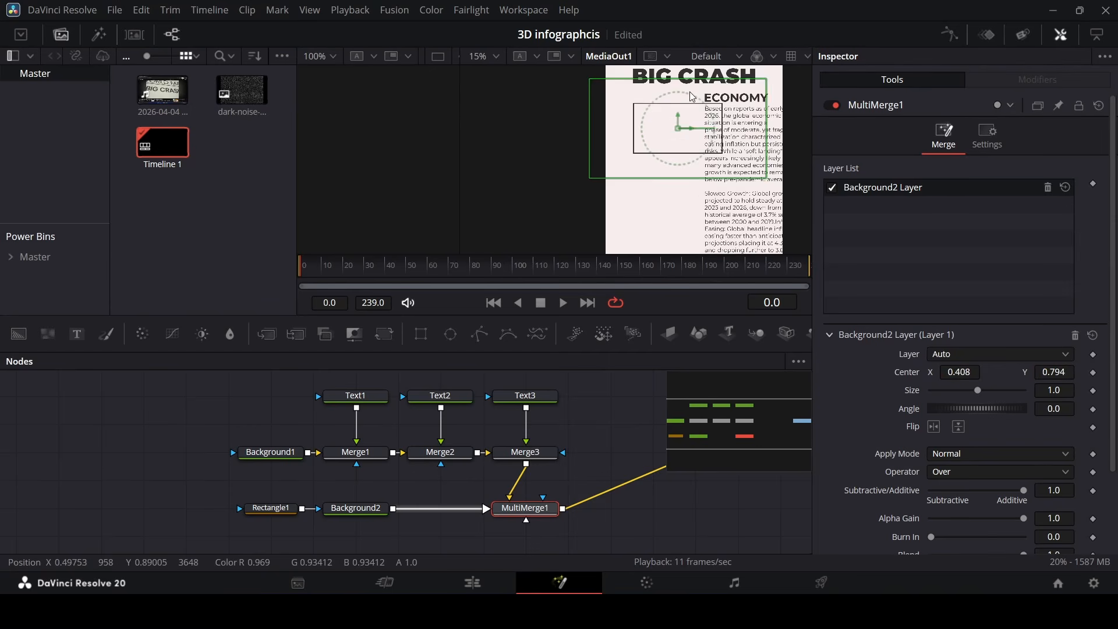
Step: Move the outlined frame beside the article text, with Rectangle1's width at 0.4 and center at about X 0.531, Y 0.467
left_click_drag(706, 166, 655, 170)
left_click(287, 504)
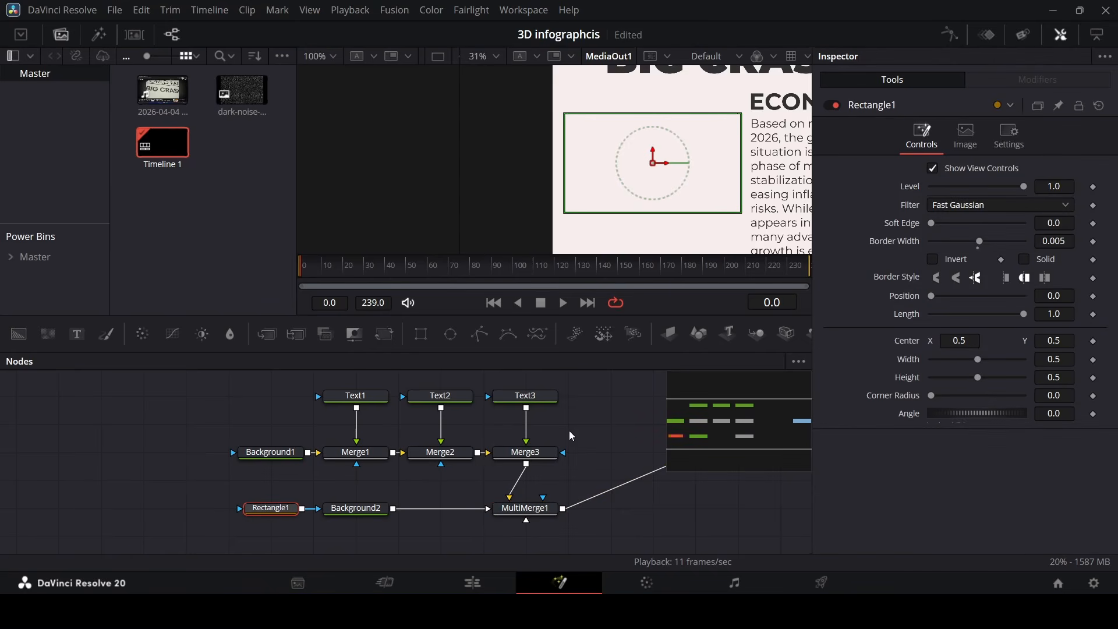
left_click_drag(979, 359, 956, 363)
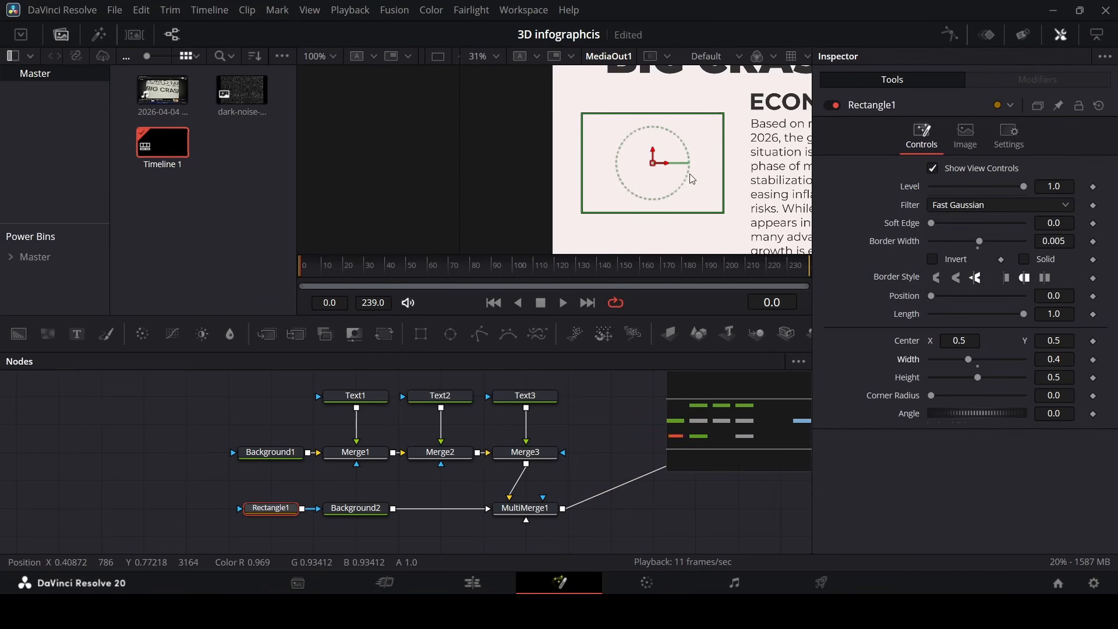
left_click_drag(655, 159, 675, 170)
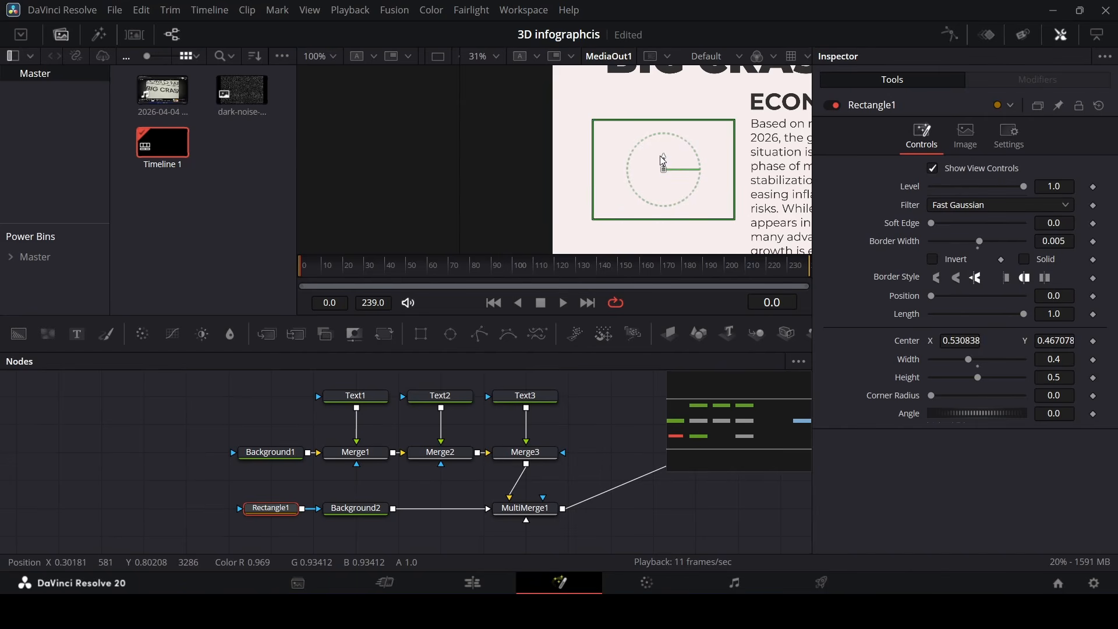
left_click(619, 418)
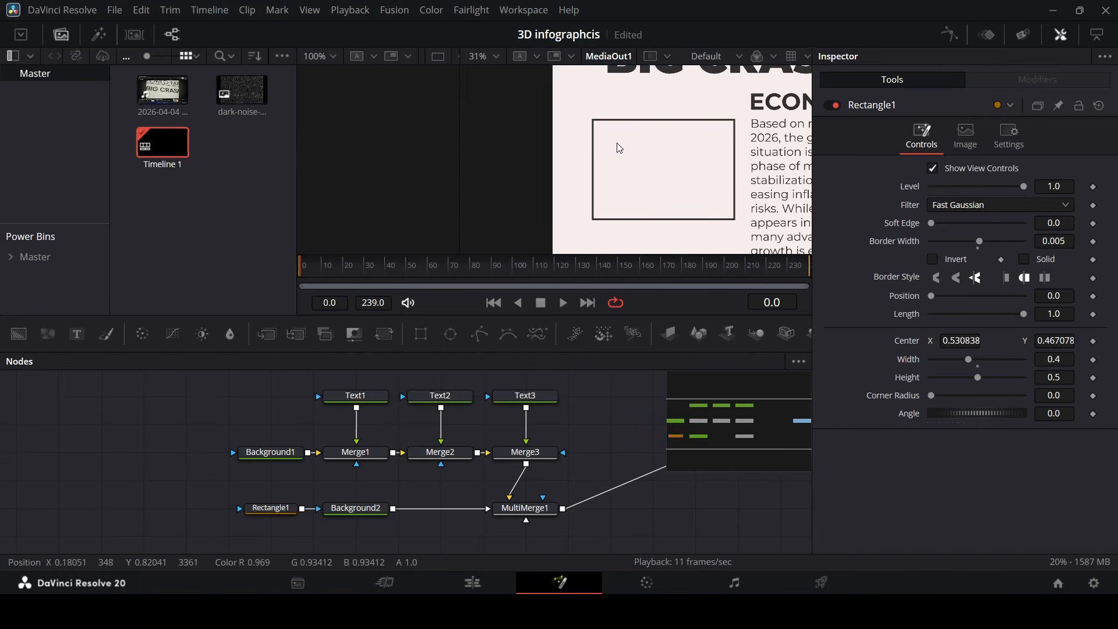
Step: Add a second Rectangle mask and a new Background node masked by it below the existing pair
scroll(386, 432, "down", 3)
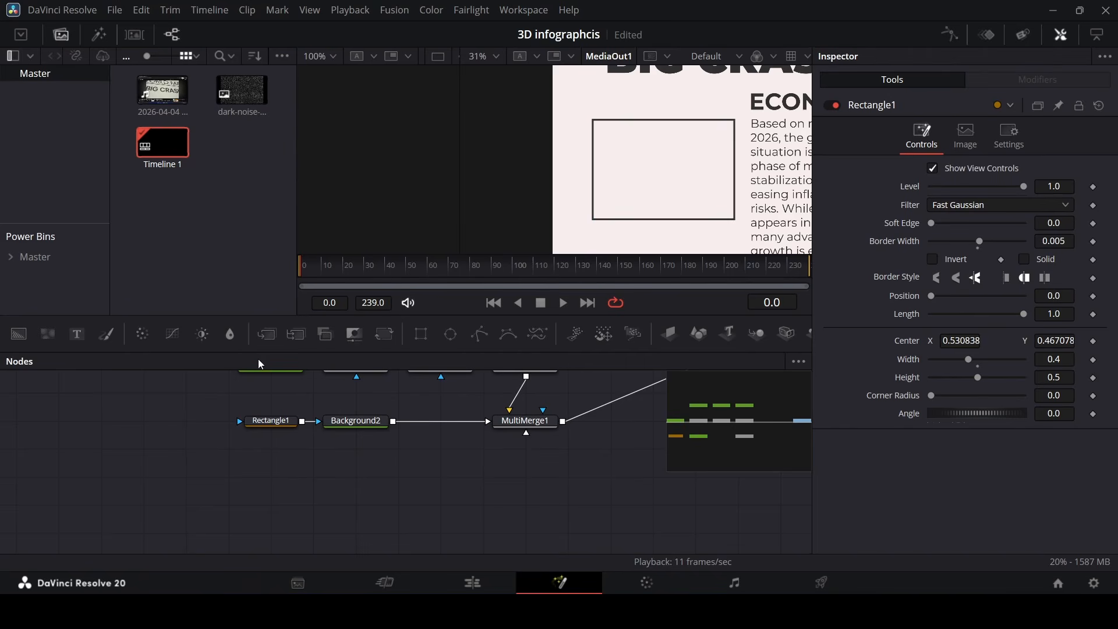
left_click_drag(421, 334, 265, 456)
left_click_drag(19, 335, 319, 449)
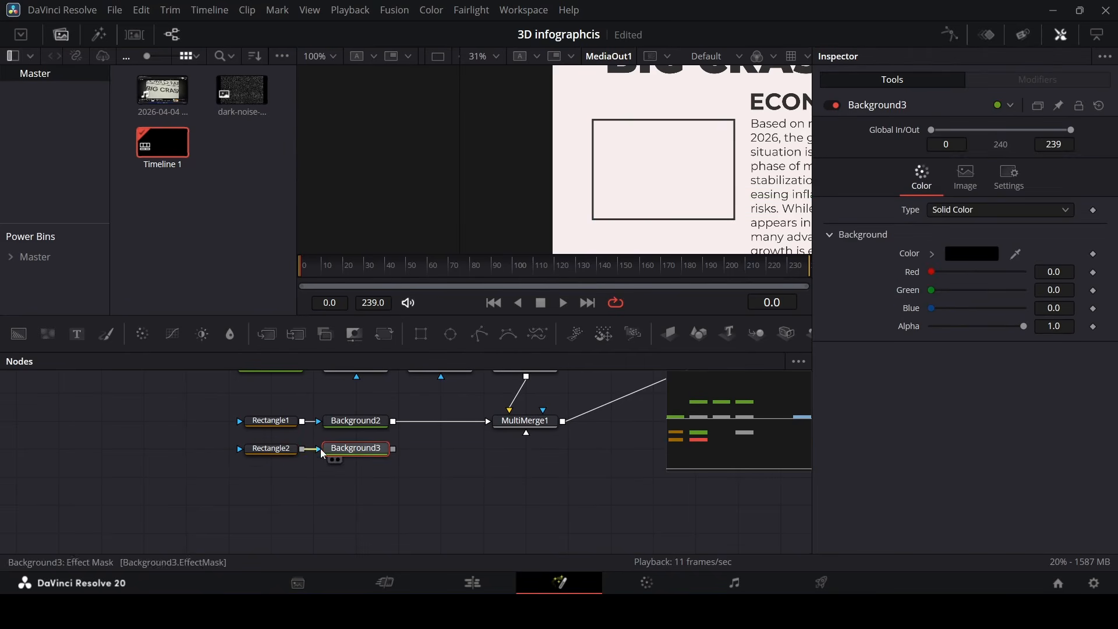
Step: Copy Background2's dark gray settings onto Background3 and connect Background3 as another layer of the MultiMerge
right_click(350, 421)
left_click(388, 78)
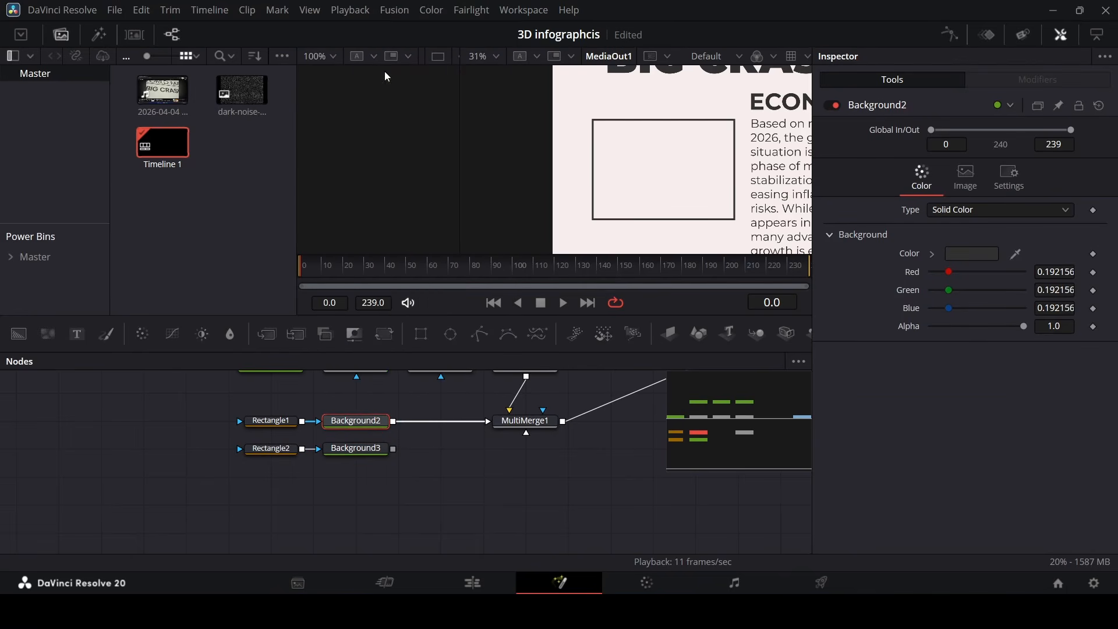
right_click(351, 451)
left_click(402, 99)
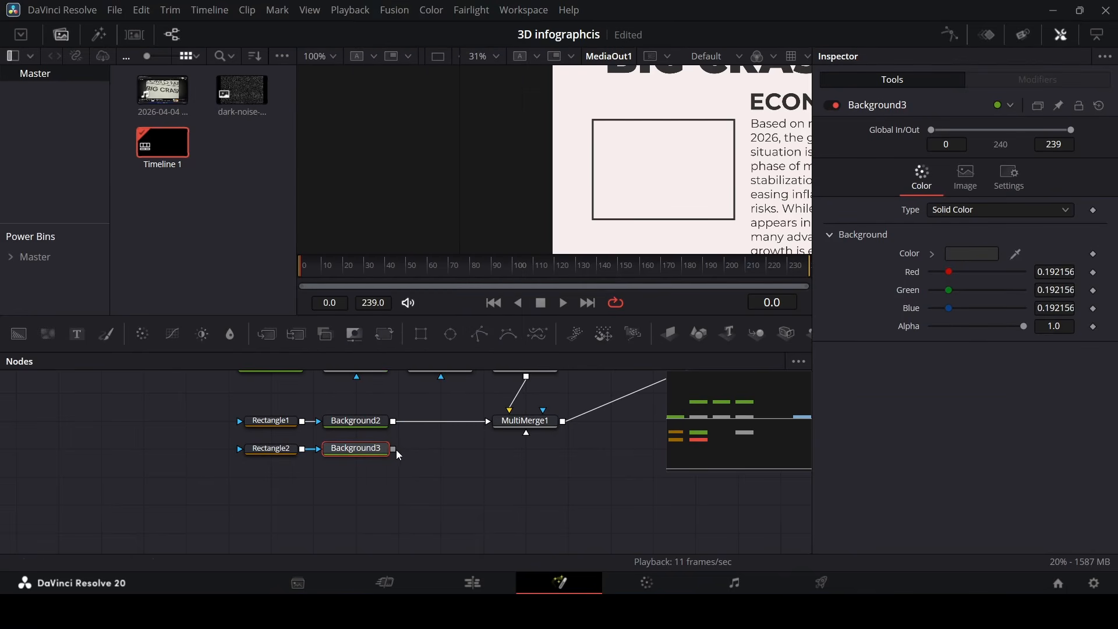
left_click_drag(394, 449, 527, 438)
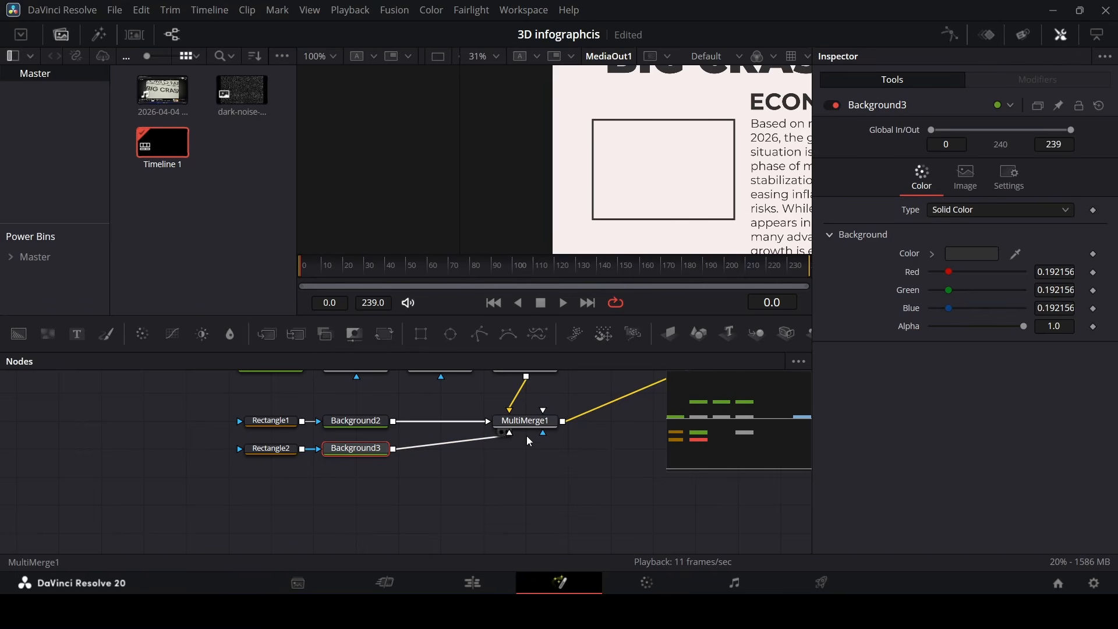
Step: Widen the Rectangle2 mask to about 0.543
left_click(284, 449)
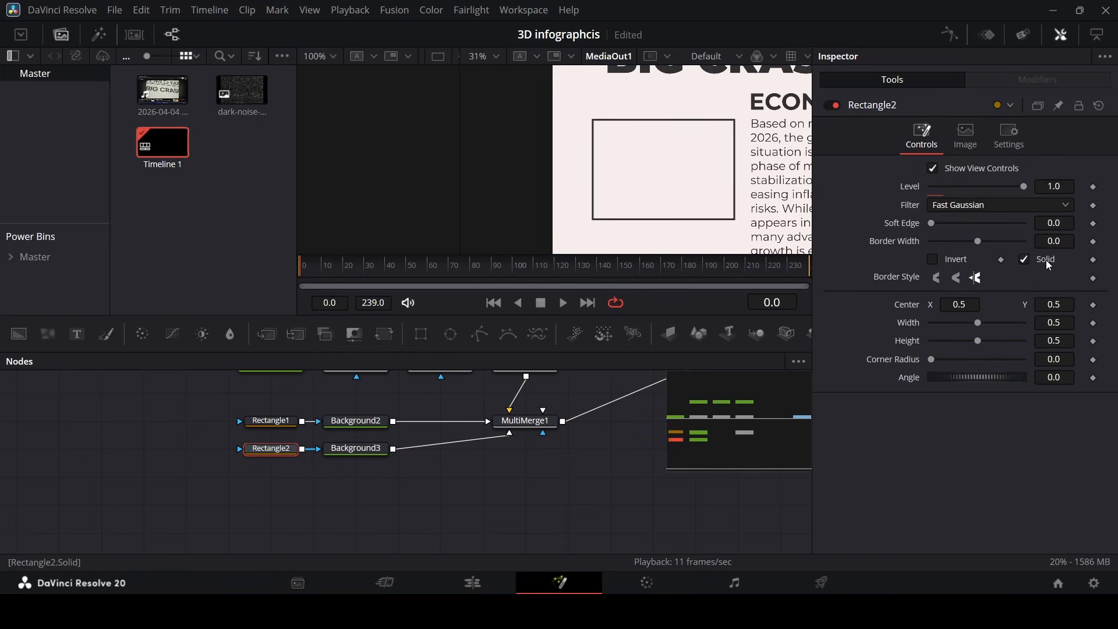
left_click_drag(979, 322, 983, 321)
scroll(670, 183, "down", 3)
scroll(672, 187, "down", 5)
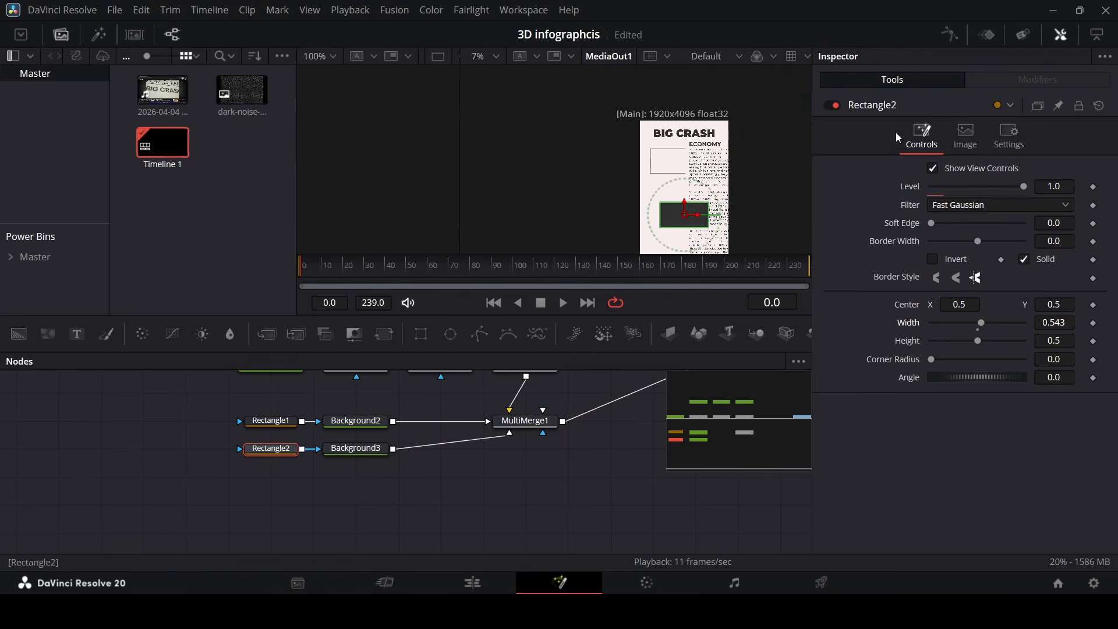
Step: Position the MultiMerge's Background3 layer over the outlined frame at about center X 0.303, Y 0.781
left_click(525, 421)
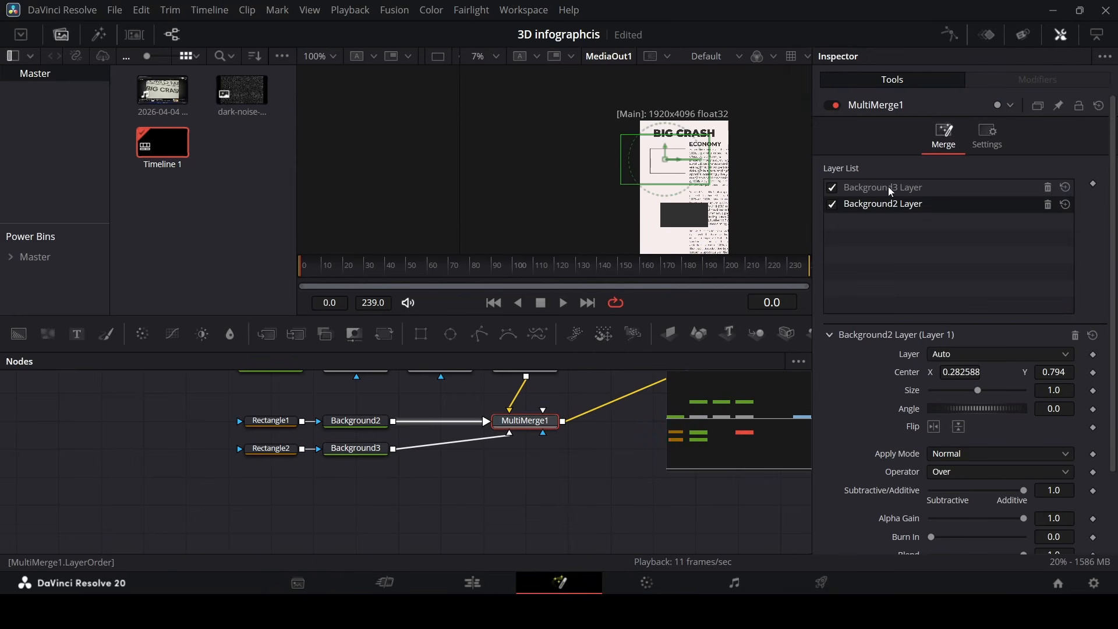
left_click(894, 188)
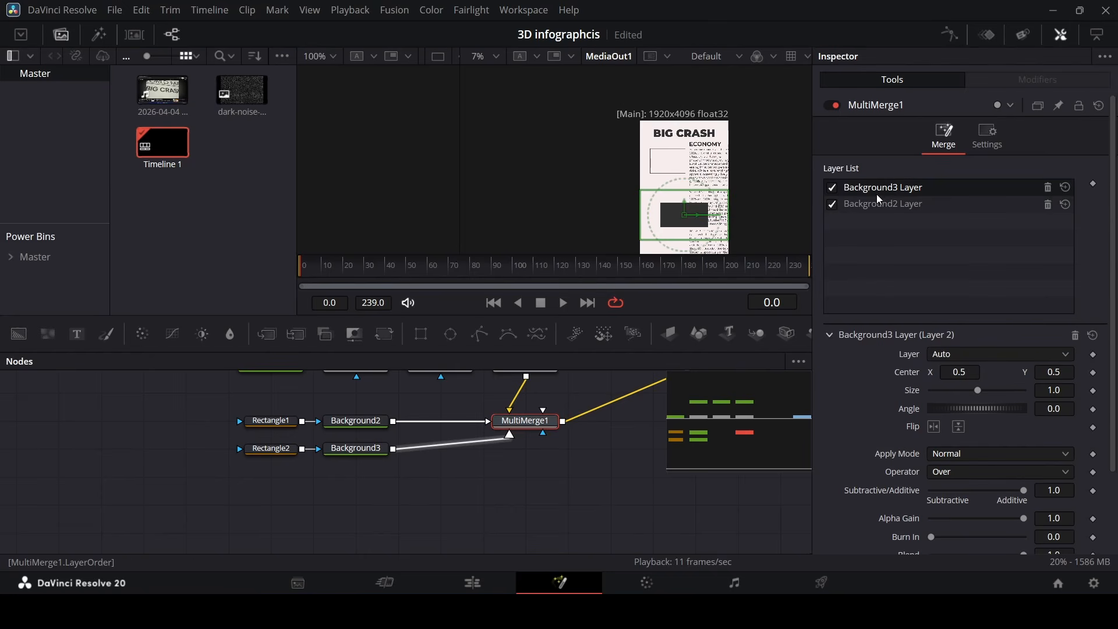
left_click_drag(684, 215, 692, 180)
scroll(668, 160, "up", 3)
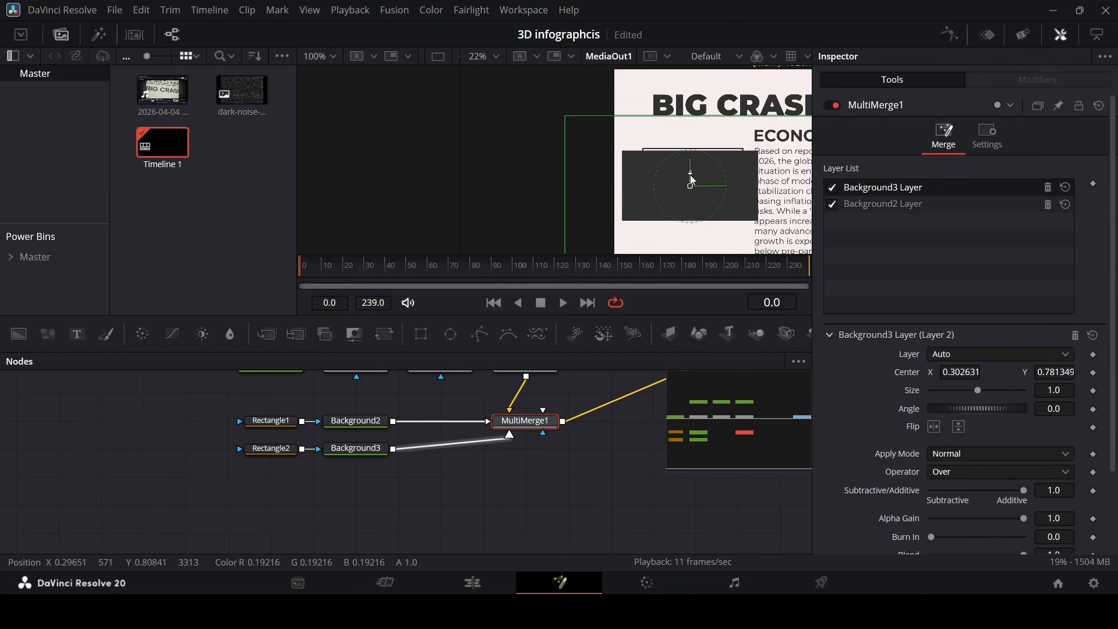
scroll(684, 201, "up", 3)
Step: Shape Rectangle2 into a bar of width 0.03 and height 0.4, standing on the frame's base near its left edge
left_click(274, 449)
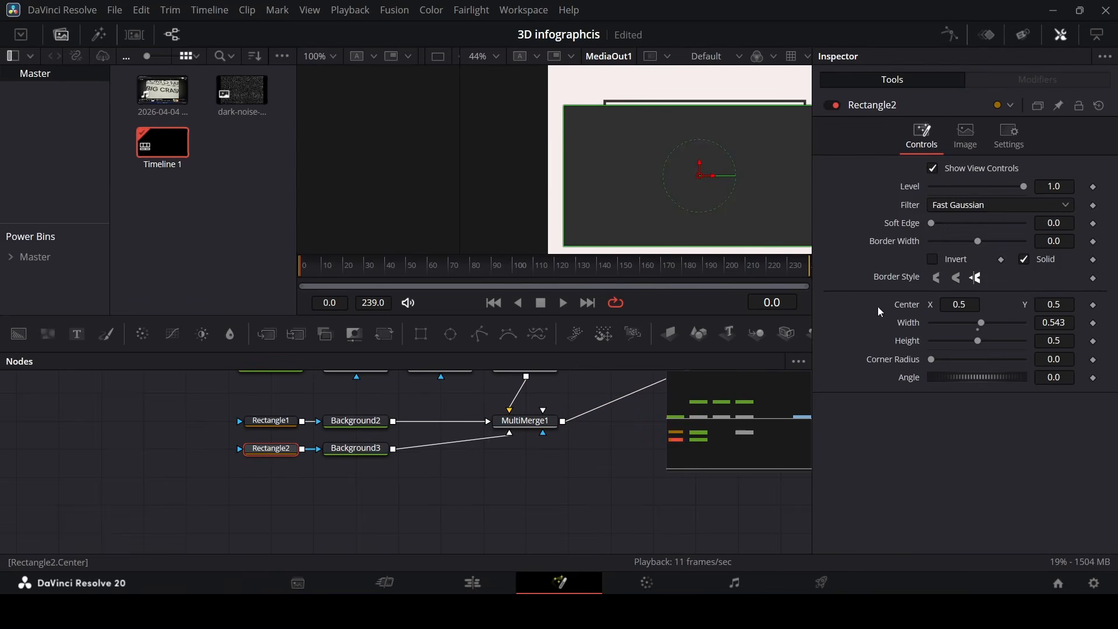
left_click_drag(984, 328, 931, 341)
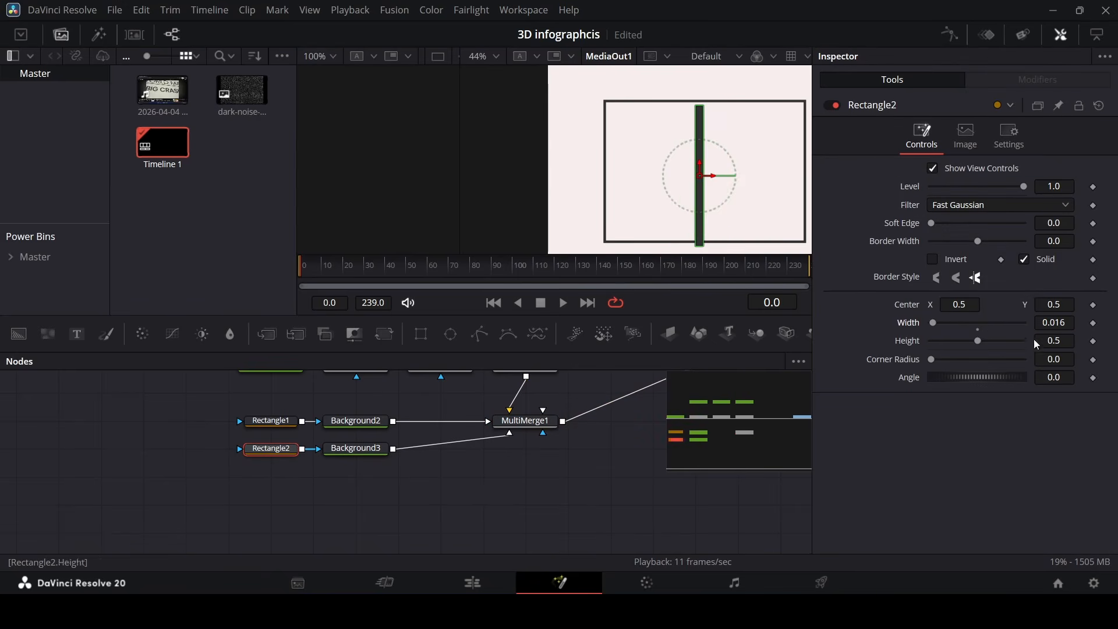
key("BackSpace")
type("3")
key("Tab")
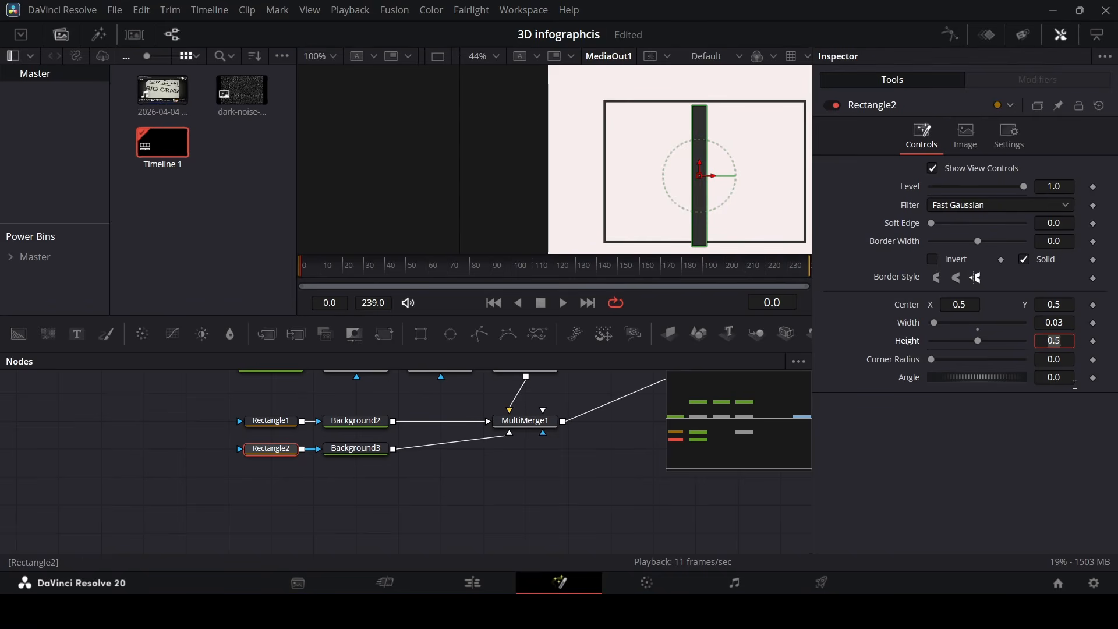
left_click_drag(979, 341, 965, 346)
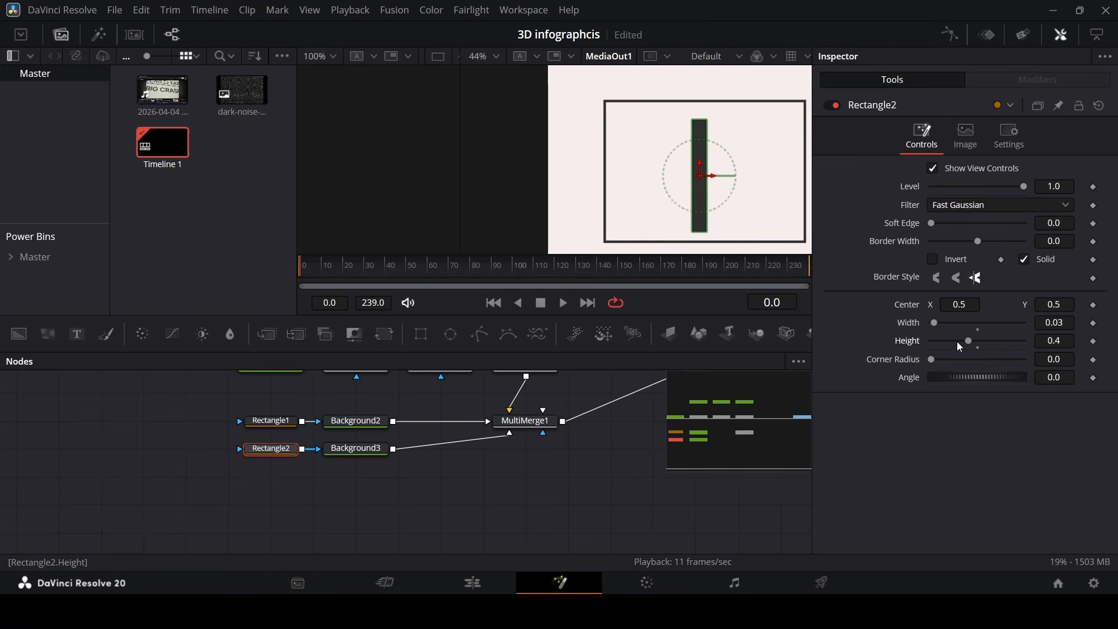
left_click_drag(709, 175, 646, 180)
Step: Add a Duplicate node after Background3 with 5 copies, spacing the bars across the frame at center X 0.572
left_click(363, 452)
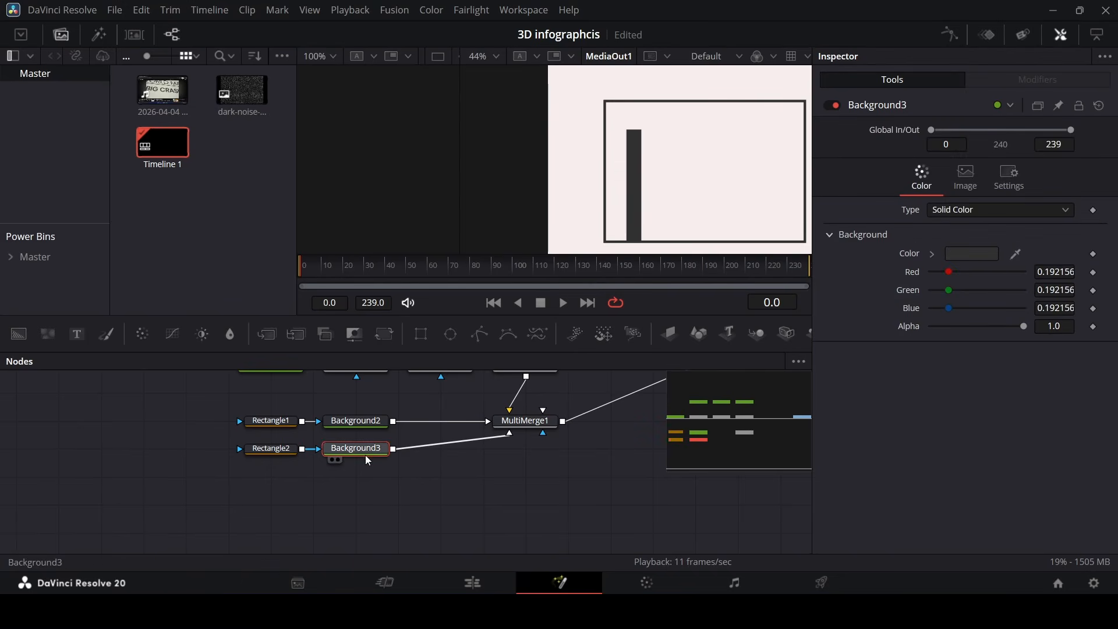
key("shift+space")
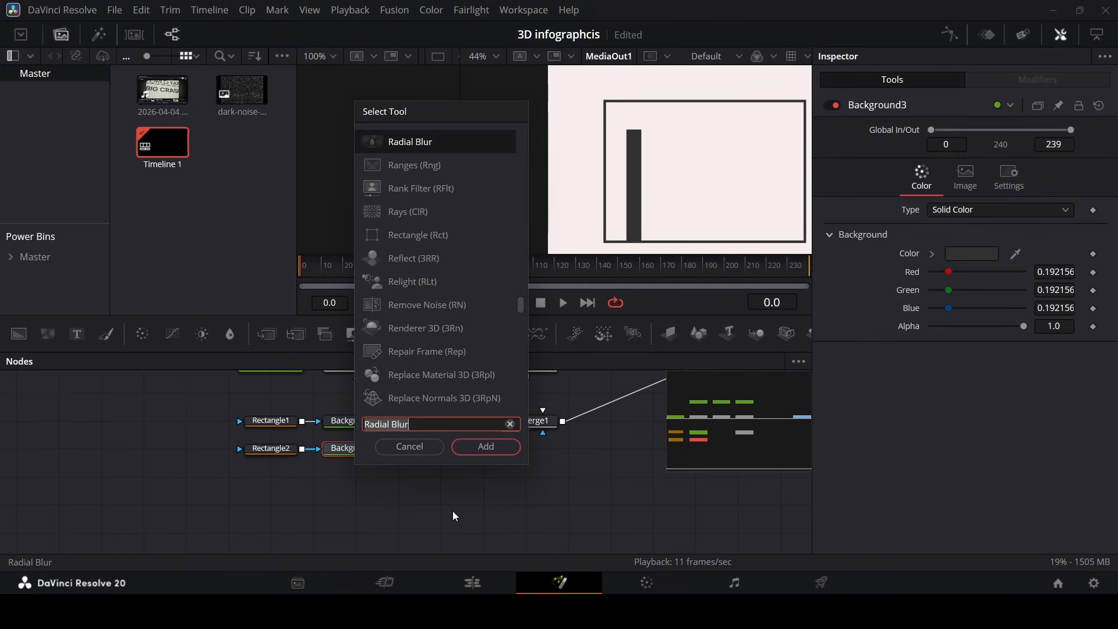
type("dup")
key("Return")
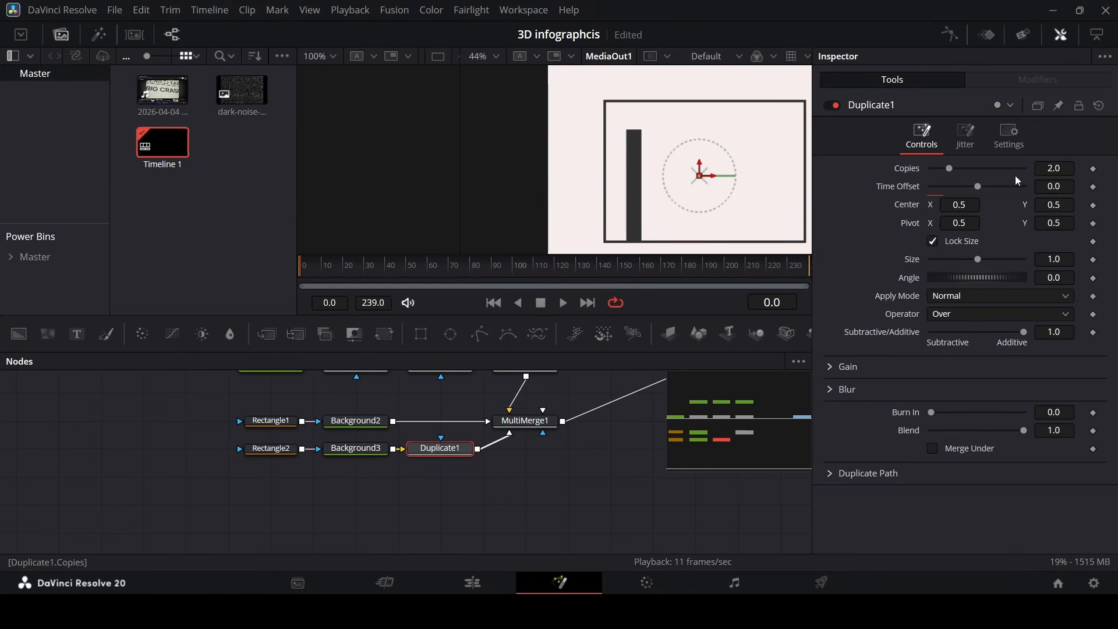
left_click(992, 171)
left_click_drag(699, 175, 736, 174)
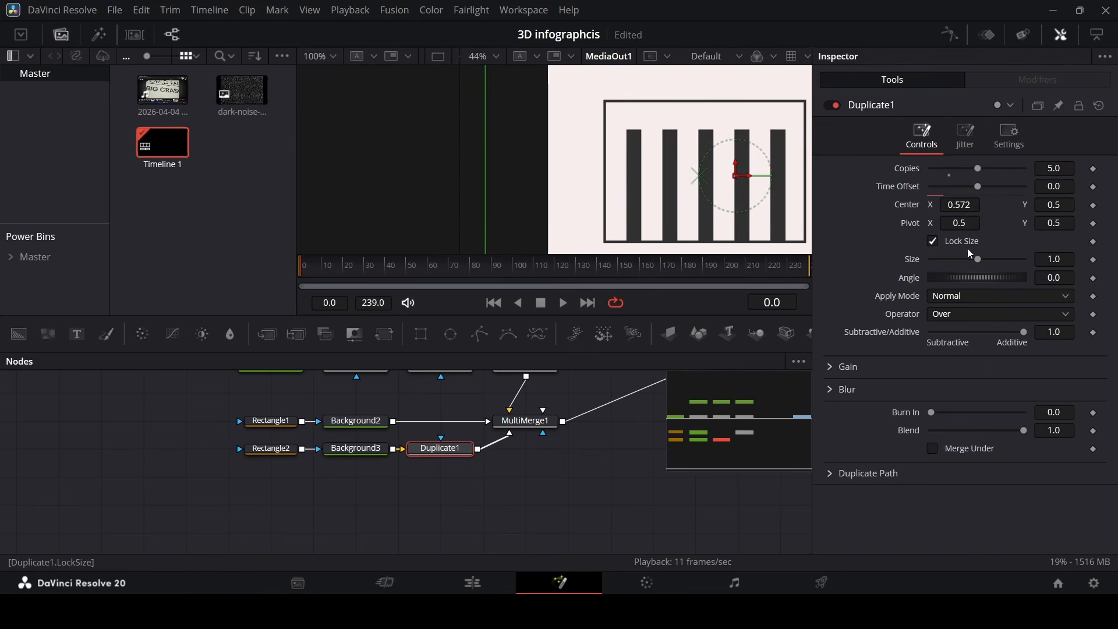
Step: Make the duplicated bars descend along the frame's base with Duplicate1 size 0.882 and center X 0.56, Y 0.476
left_click_drag(978, 264, 971, 265)
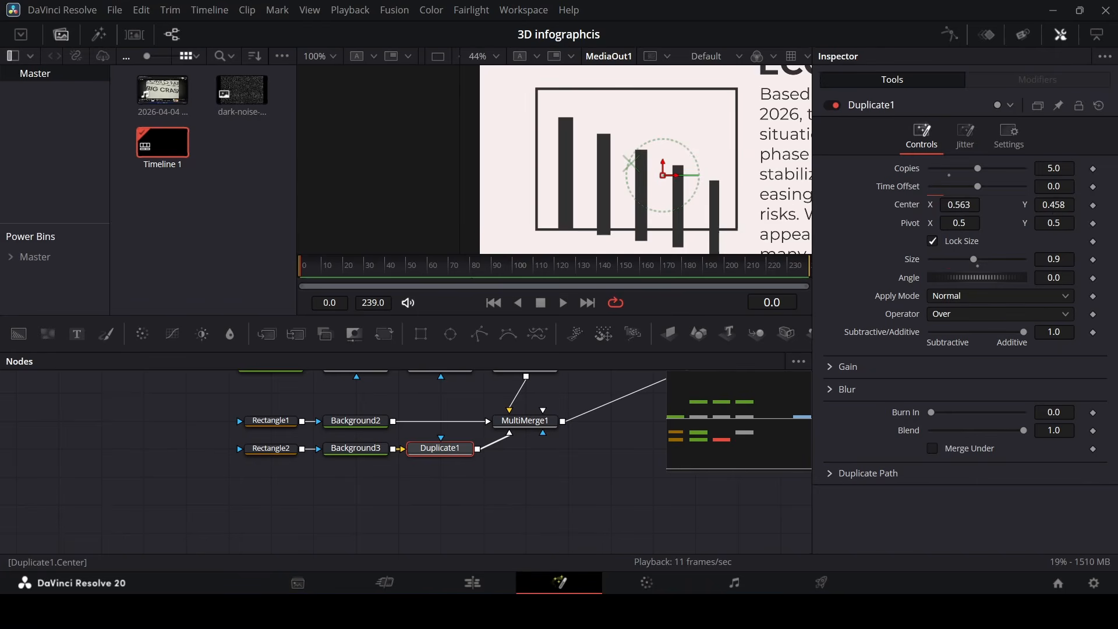
left_click_drag(1054, 205, 1068, 205)
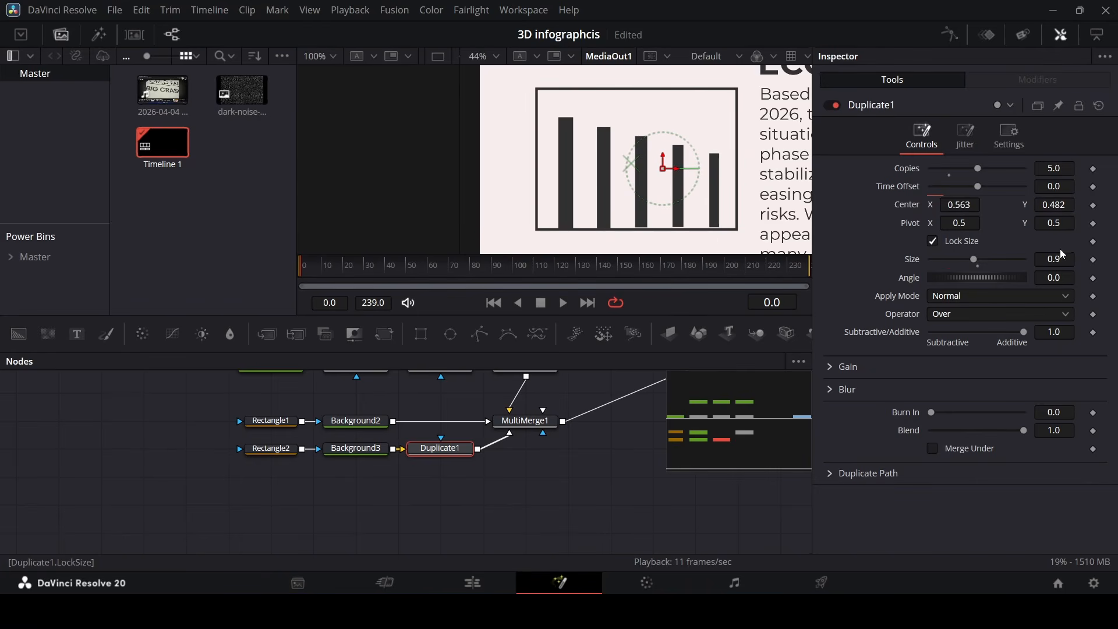
left_click_drag(1063, 258, 1059, 258)
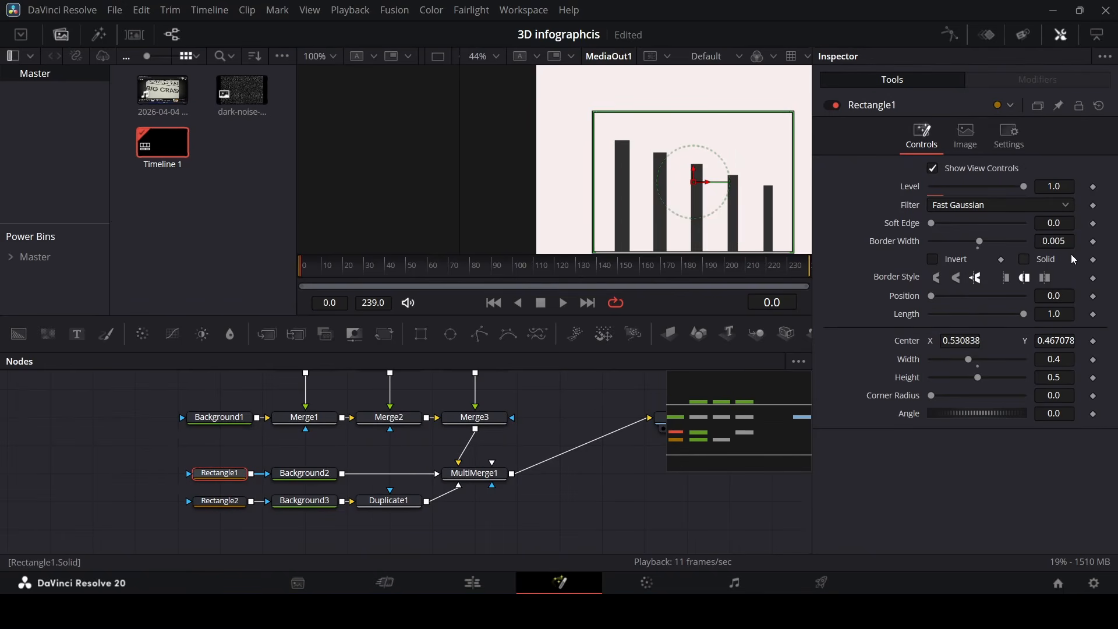
Step: Thicken the chart frame's outline by setting Rectangle1's border width to 0.01
double_click(1054, 242)
type("0.01")
key("Tab")
left_click(661, 186)
left_click_drag(661, 186, 662, 154)
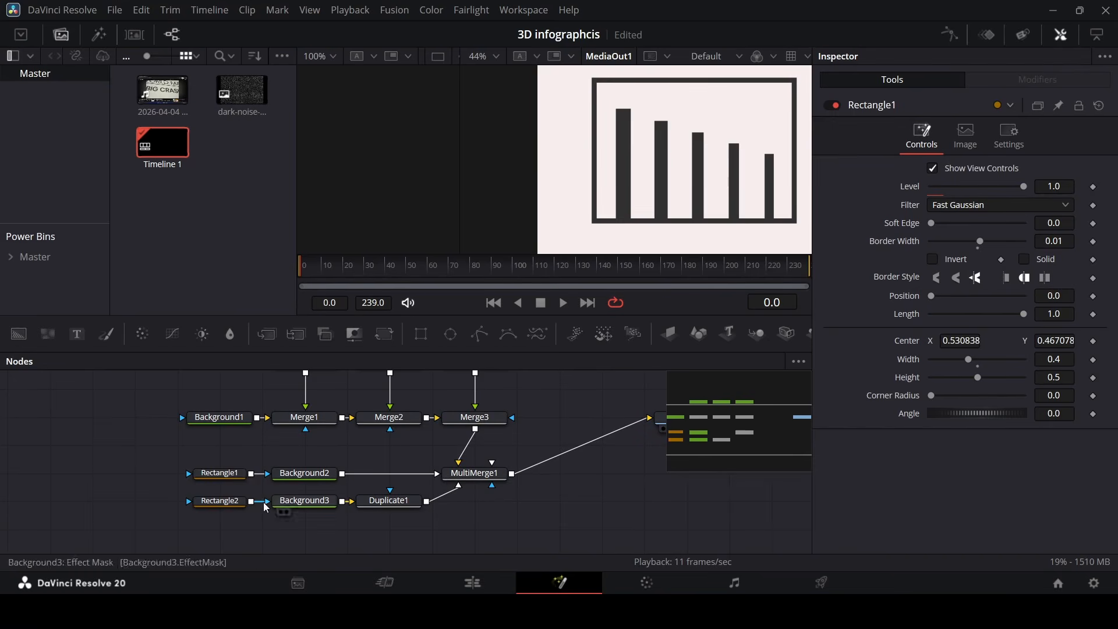
Step: Animate Rectangle1's Length from 0.0 at frame 0 to 1.0 at frame 20, using the Flat cap style
left_click(225, 505)
left_click(239, 476)
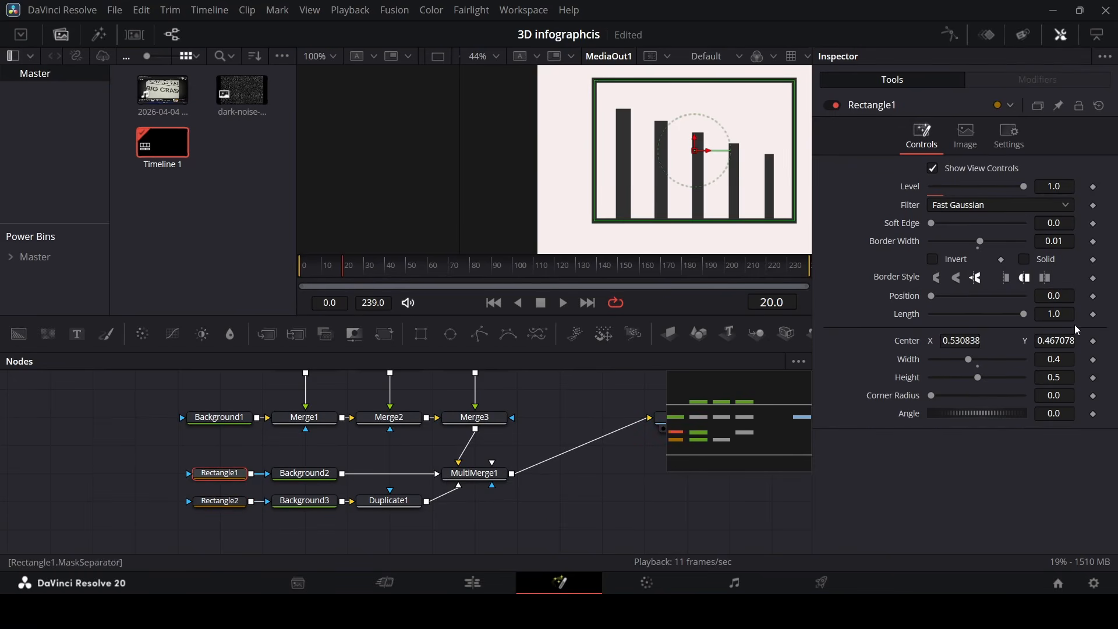
left_click(1093, 315)
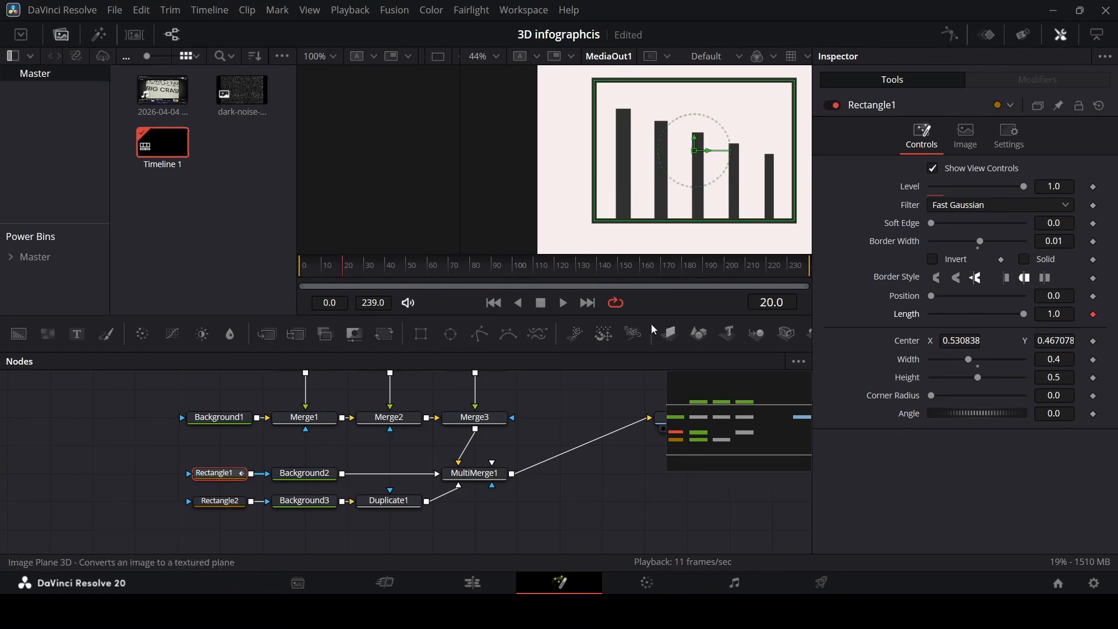
left_click_drag(347, 269, 272, 273)
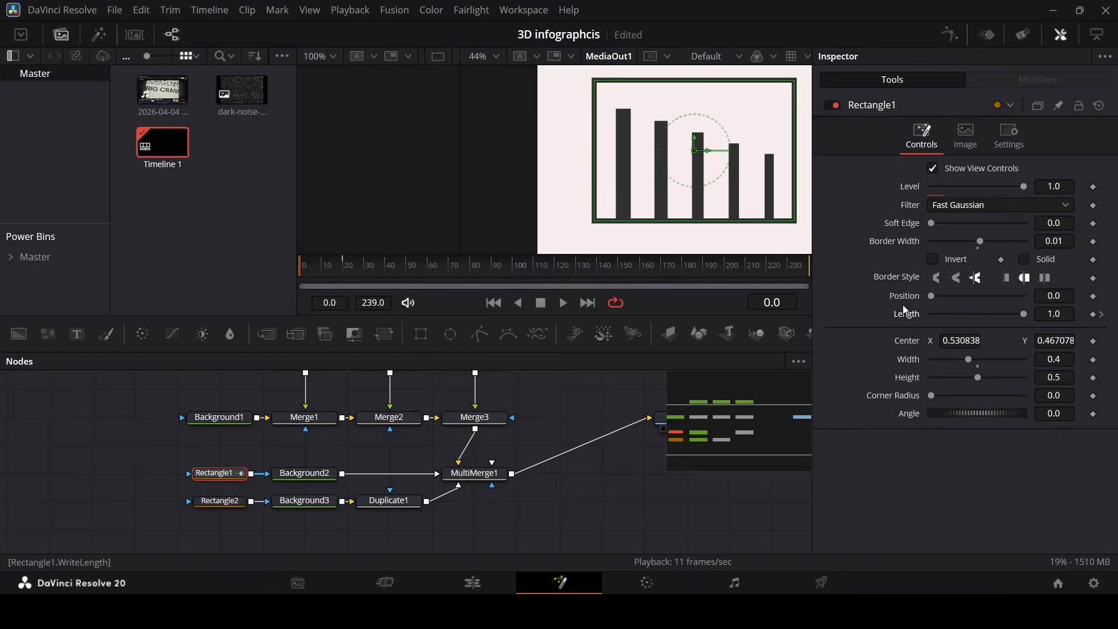
left_click(930, 318)
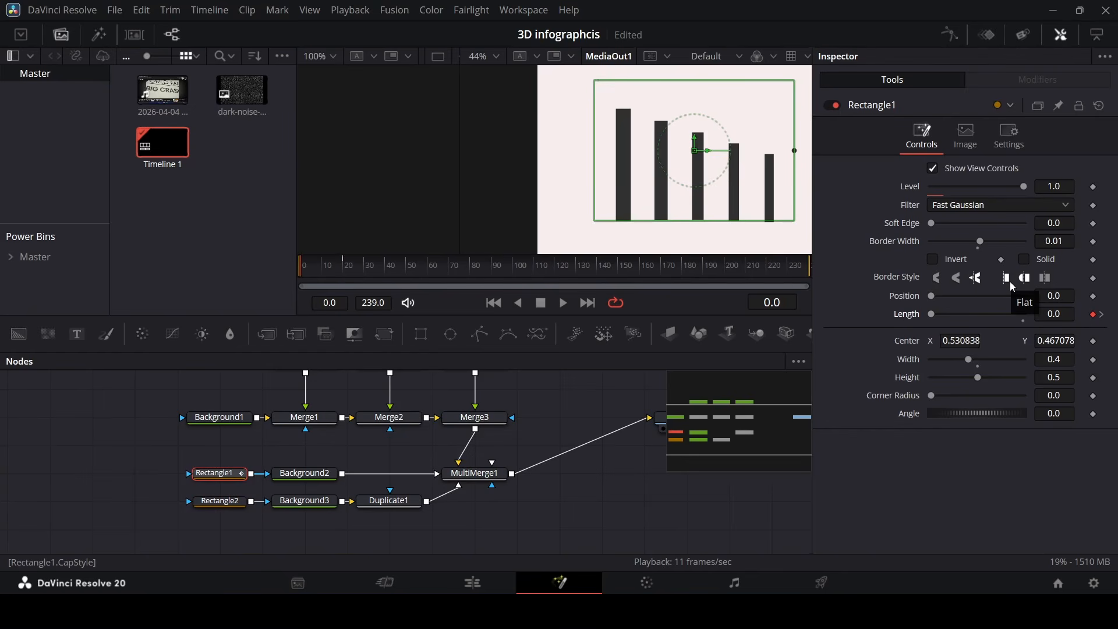
left_click(1011, 285)
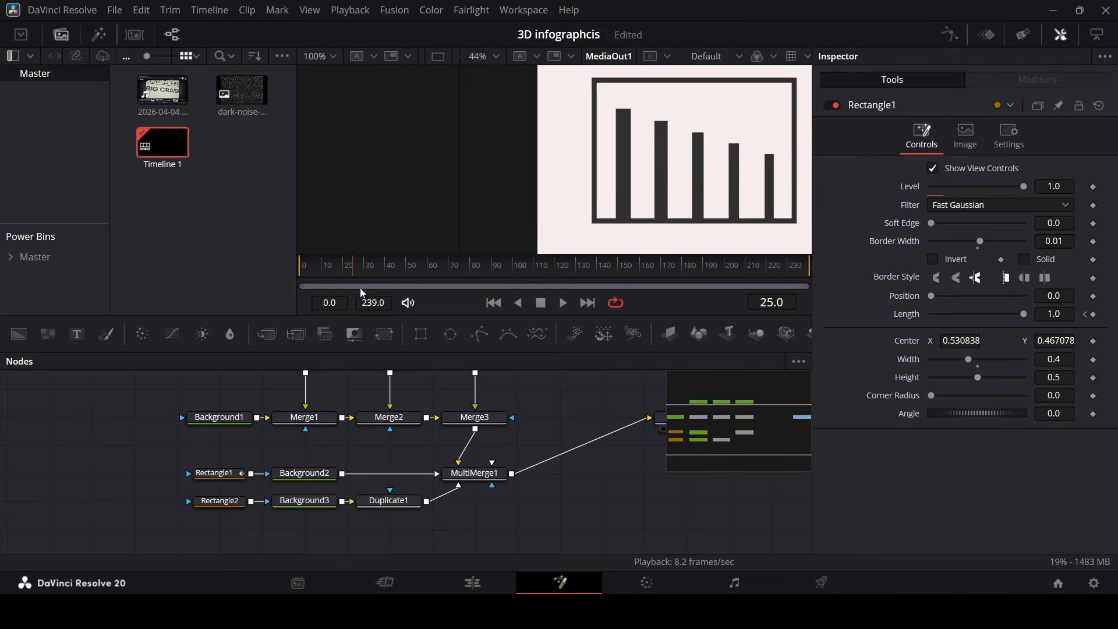
Step: Animate Duplicate1's Copies from 0 at frame 15 to 5 at frame 50 and preview the bars appearing
left_click(337, 279)
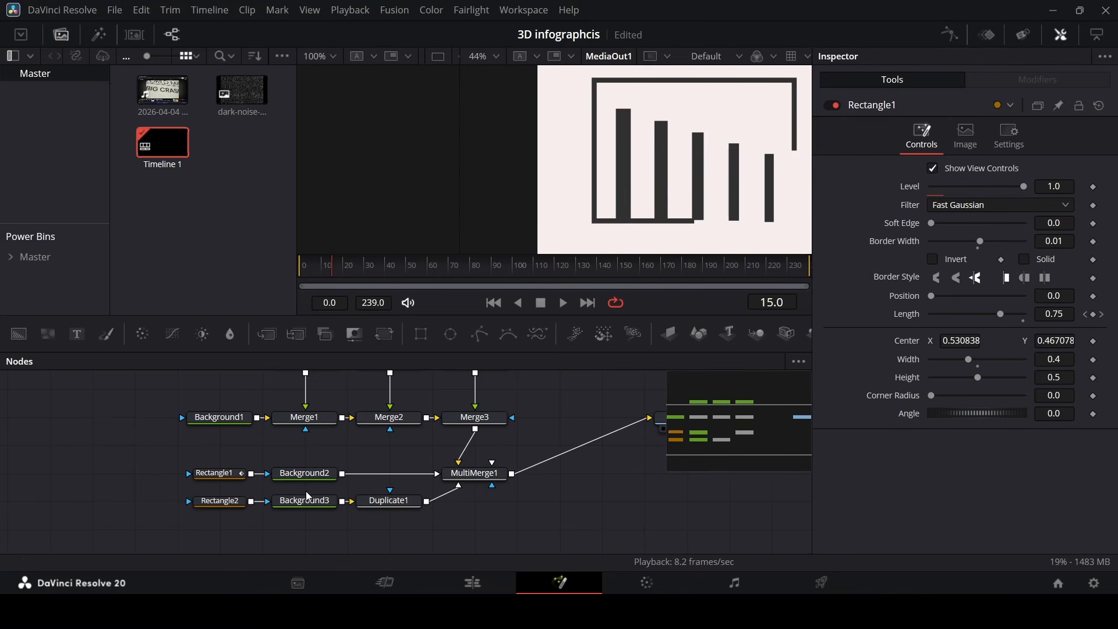
left_click(389, 501)
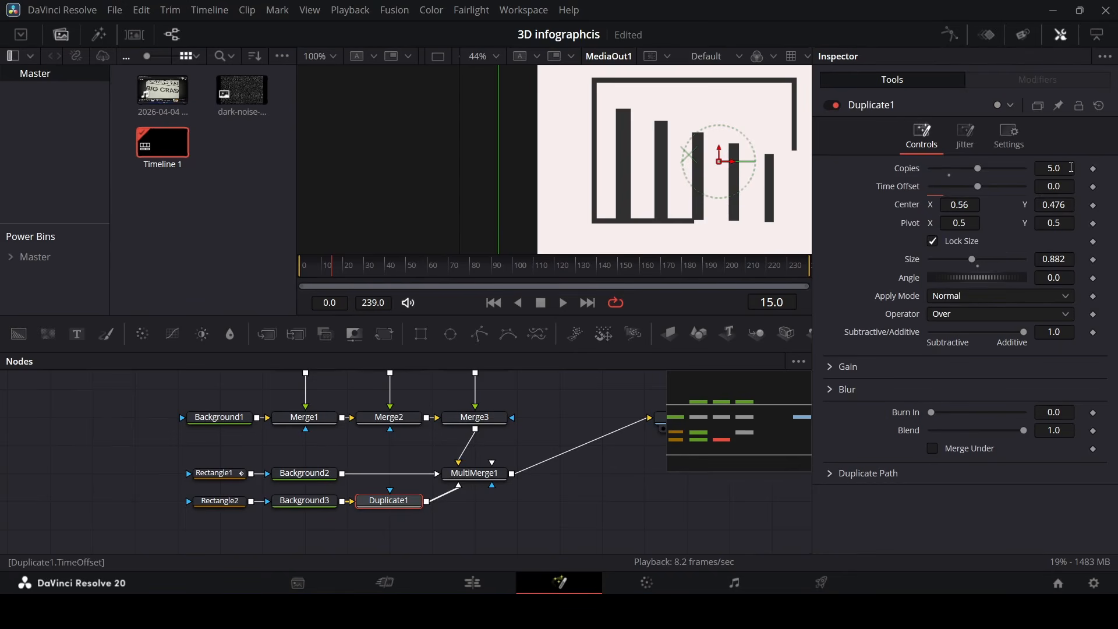
left_click(1094, 170)
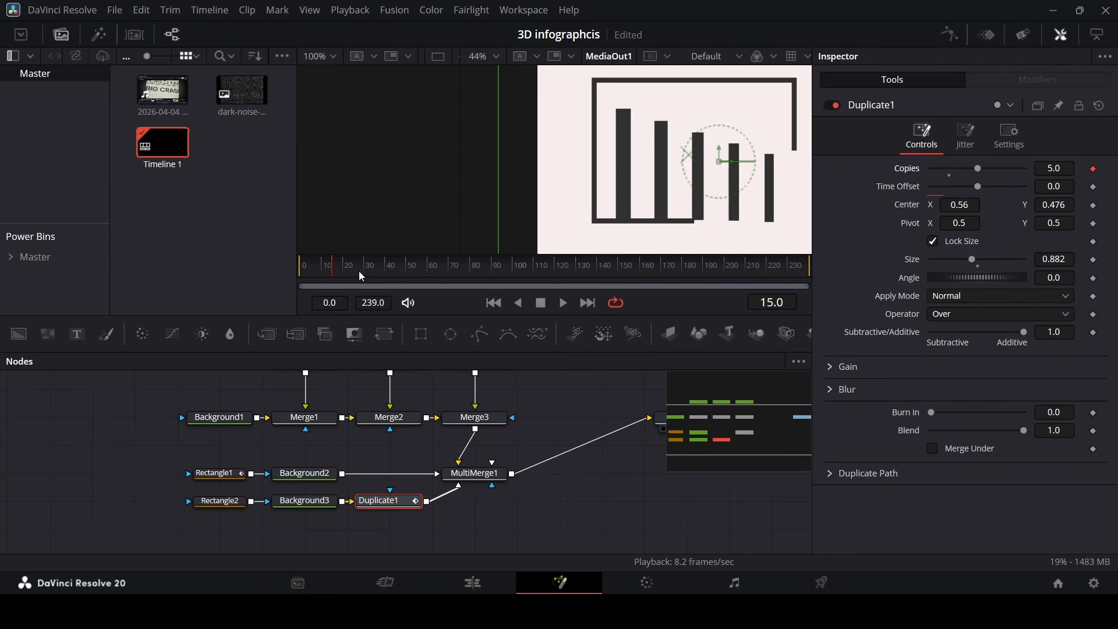
left_click_drag(359, 271, 383, 275)
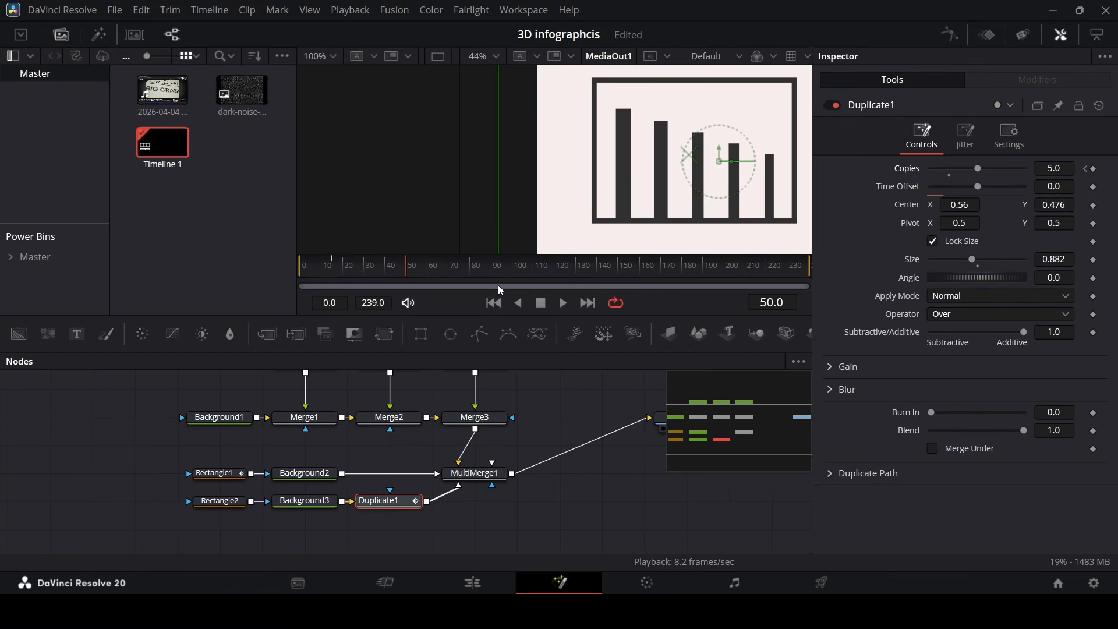
left_click(1095, 169)
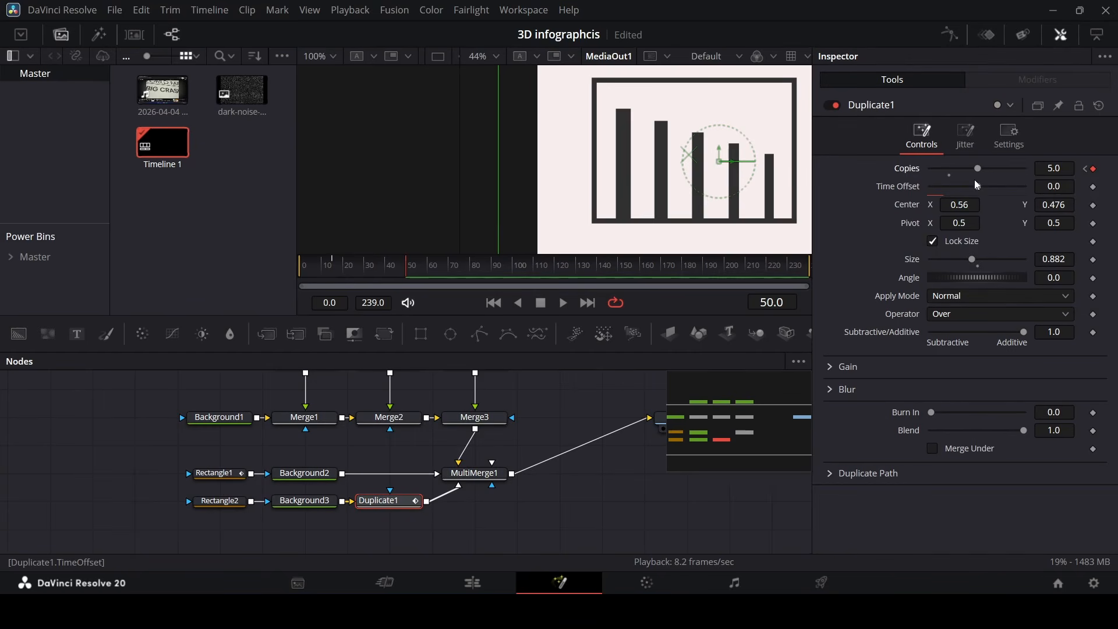
left_click_drag(352, 269, 336, 280)
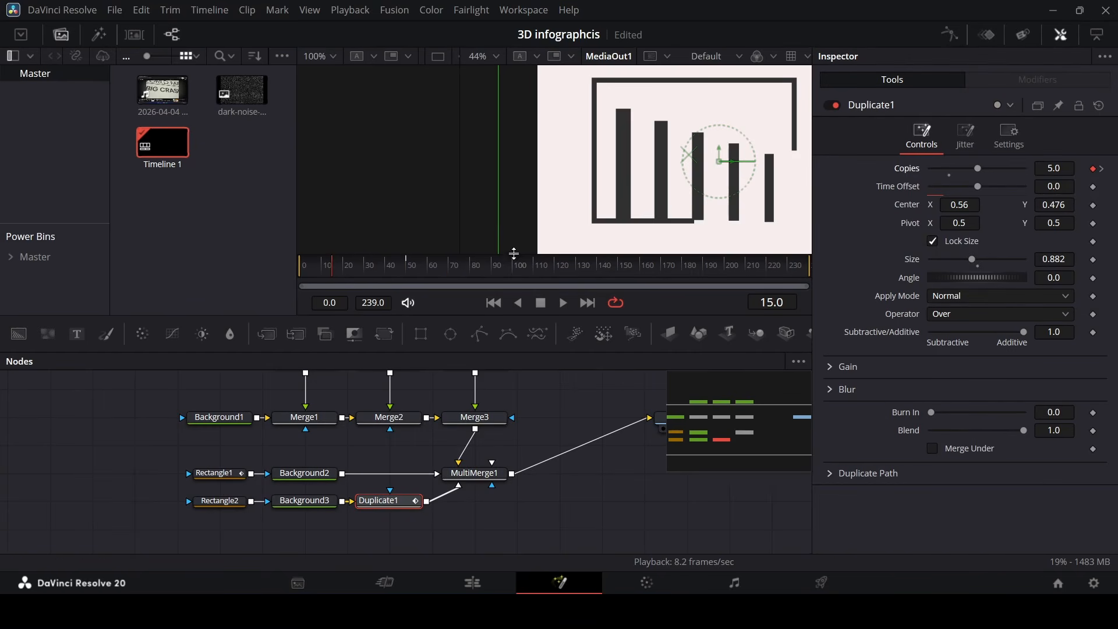
left_click_drag(945, 169, 716, 334)
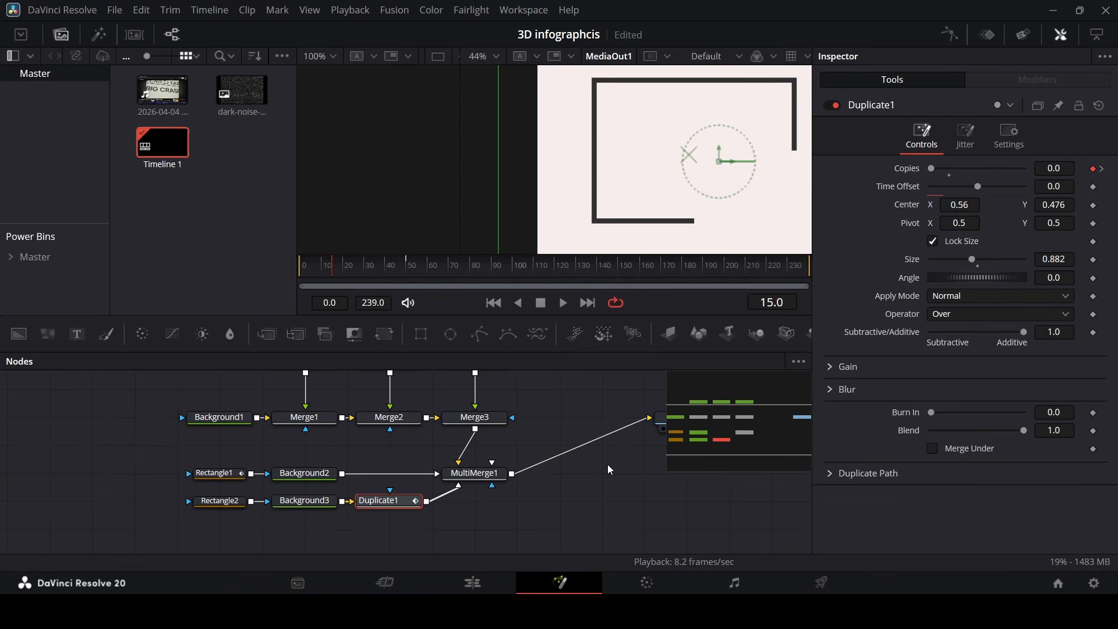
key("space")
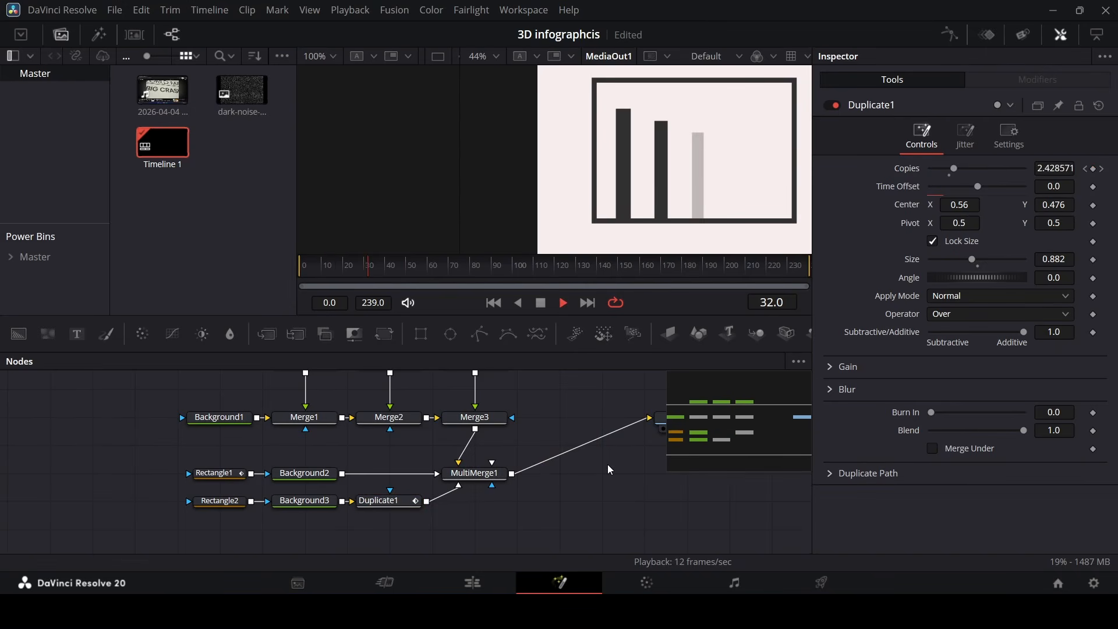
key("space")
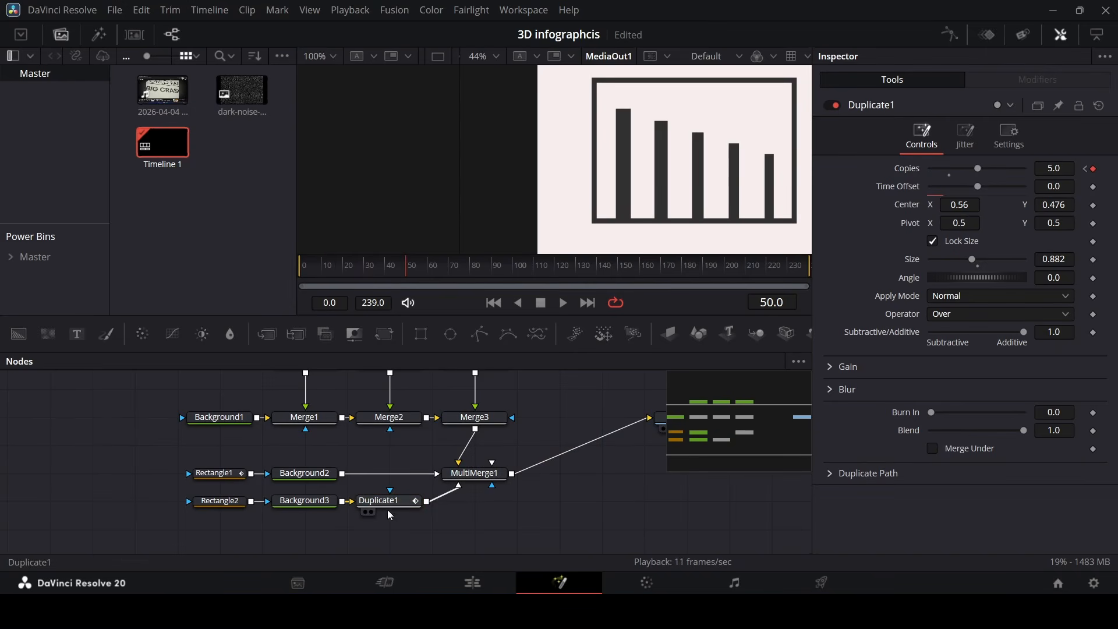
Step: Shorten the bars' reveal by keyframing Duplicate1's Copies at 5 on frame 40 and removing the frame 50 keyframe
left_click(385, 510)
left_click(390, 281)
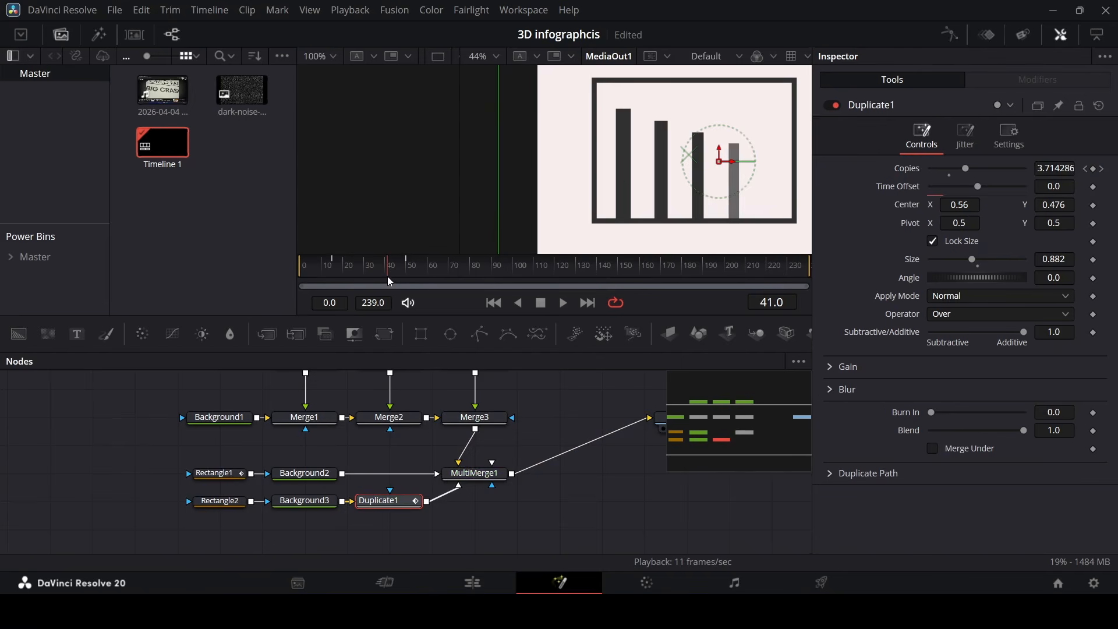
key("Left")
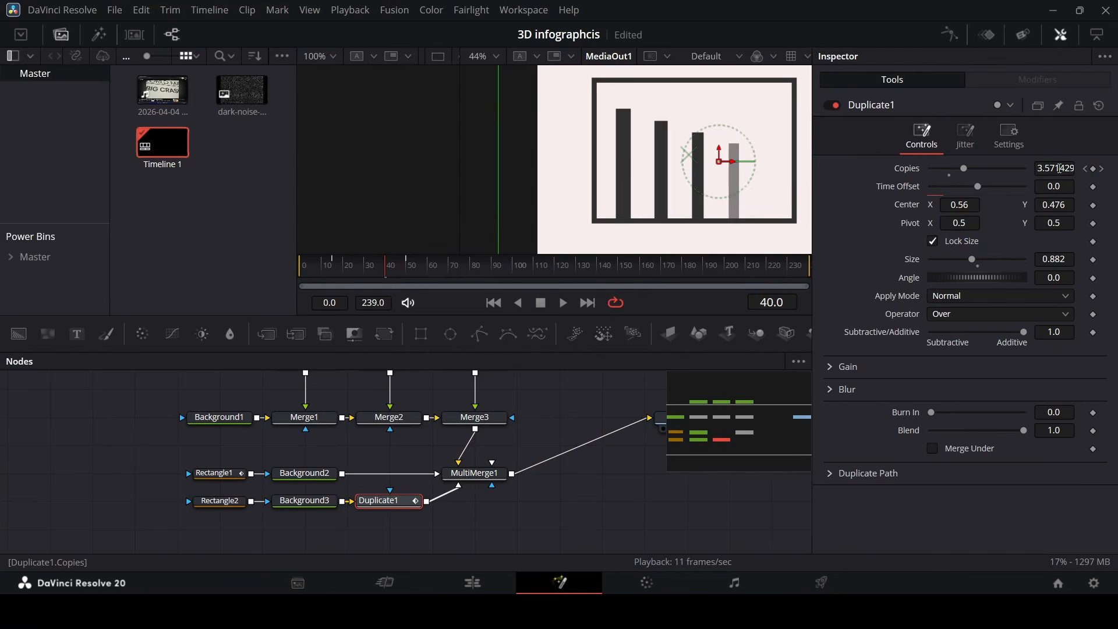
left_click(1060, 168)
type("5")
key("Tab")
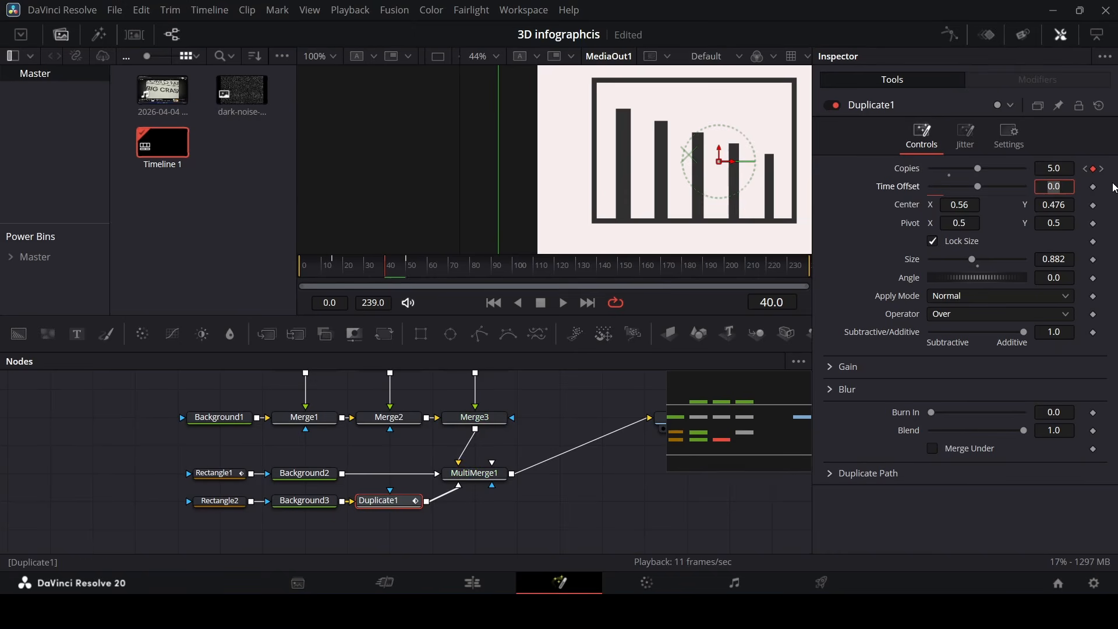
left_click(1100, 169)
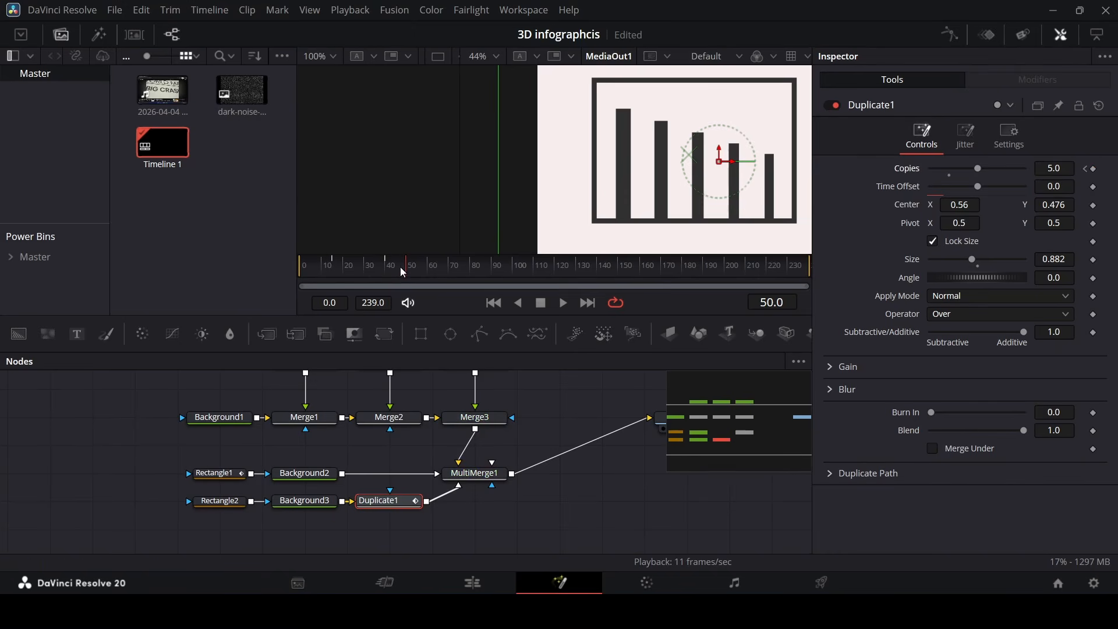
Step: Add MultiMerge2 after MultiMerge1 and feed it a new Background4 masked by a Rectangle3 node
mouse_move(376, 274)
left_mouse_down()
mouse_move(306, 276)
mouse_move(396, 278)
left_mouse_up()
scroll(635, 198, "down", 3)
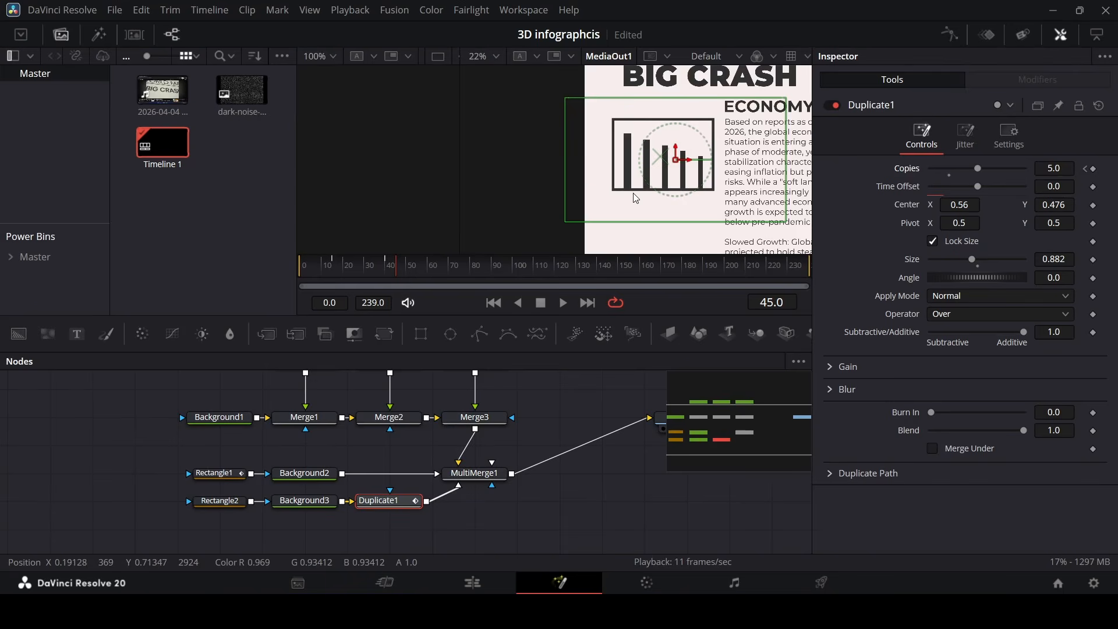
scroll(635, 198, "down", 2)
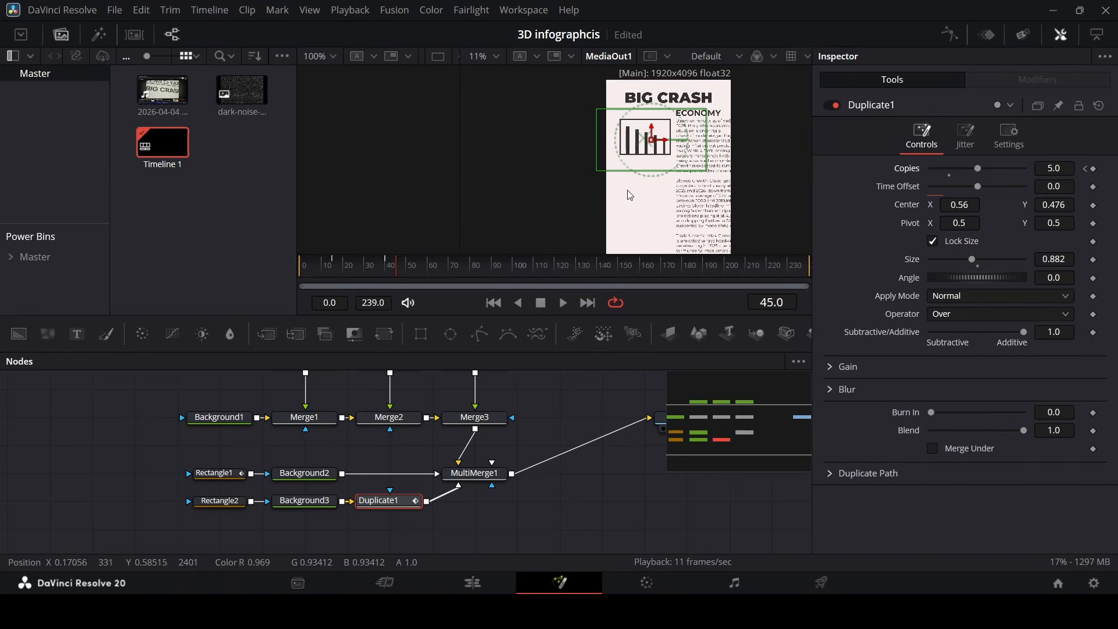
left_click(481, 469)
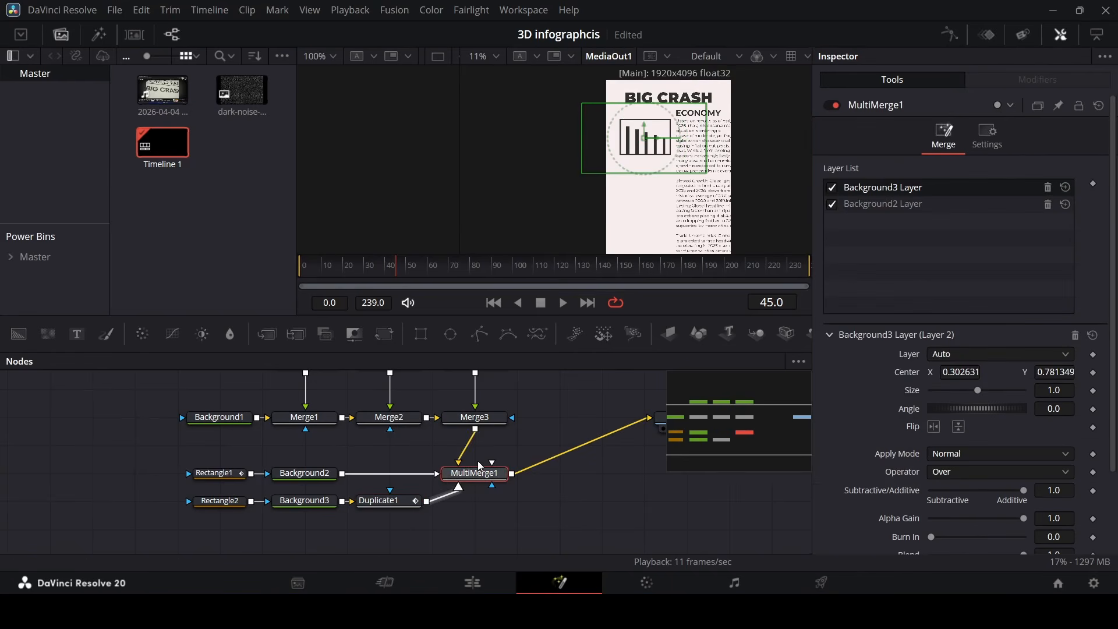
left_click_drag(328, 337, 561, 479)
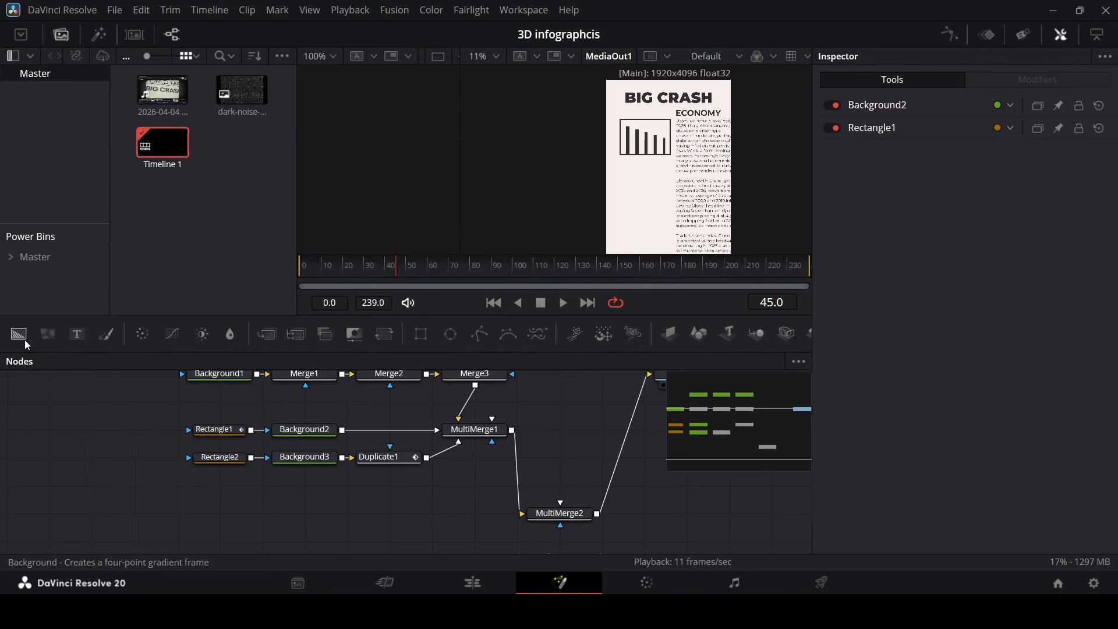
left_click_drag(22, 338, 341, 533)
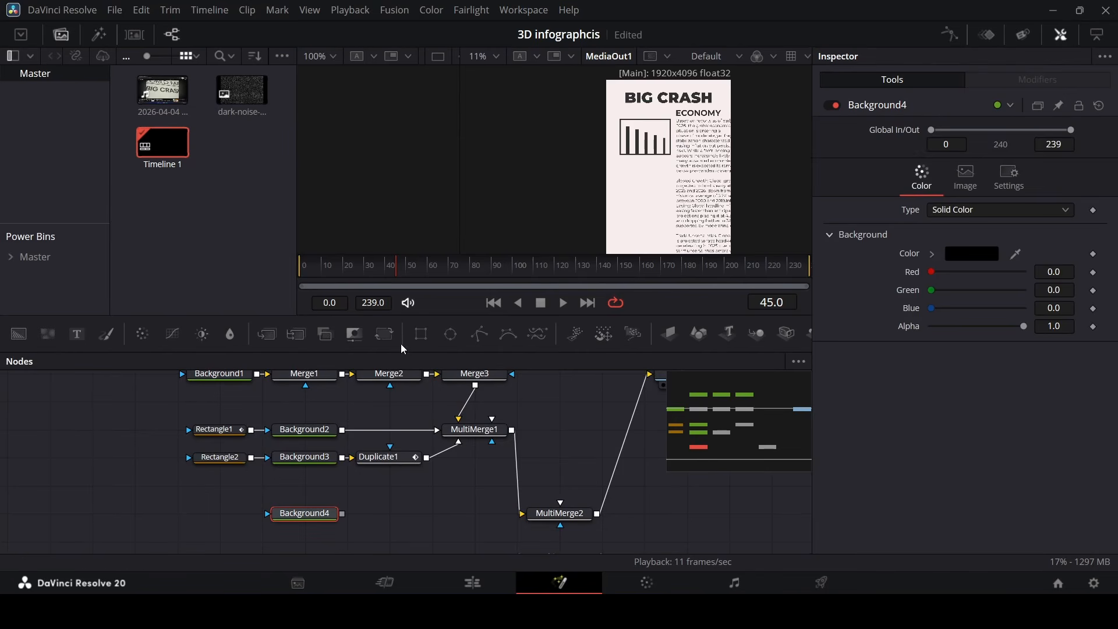
left_click_drag(421, 334, 266, 514)
left_click_drag(343, 514, 561, 512)
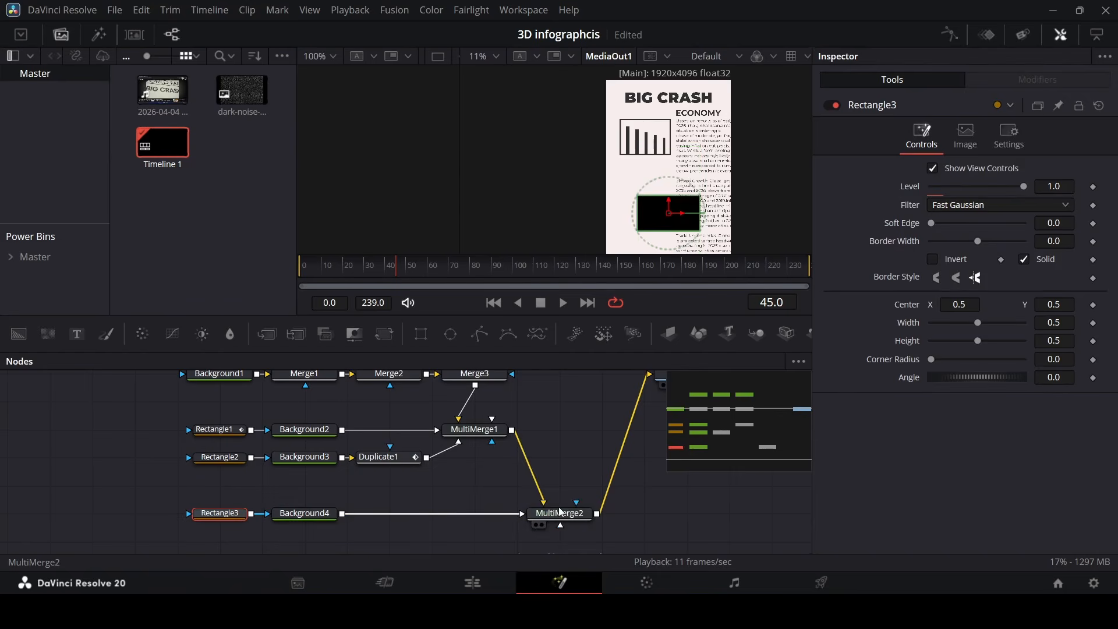
Step: Copy Background2's dark grey settings onto Background4
right_click(299, 431)
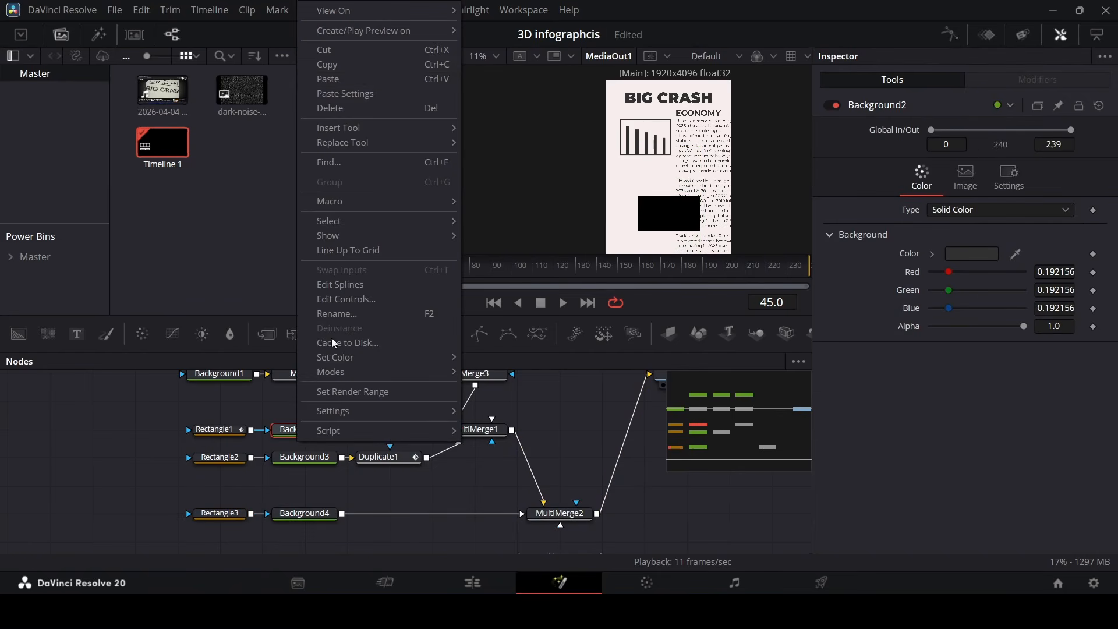
left_click(362, 76)
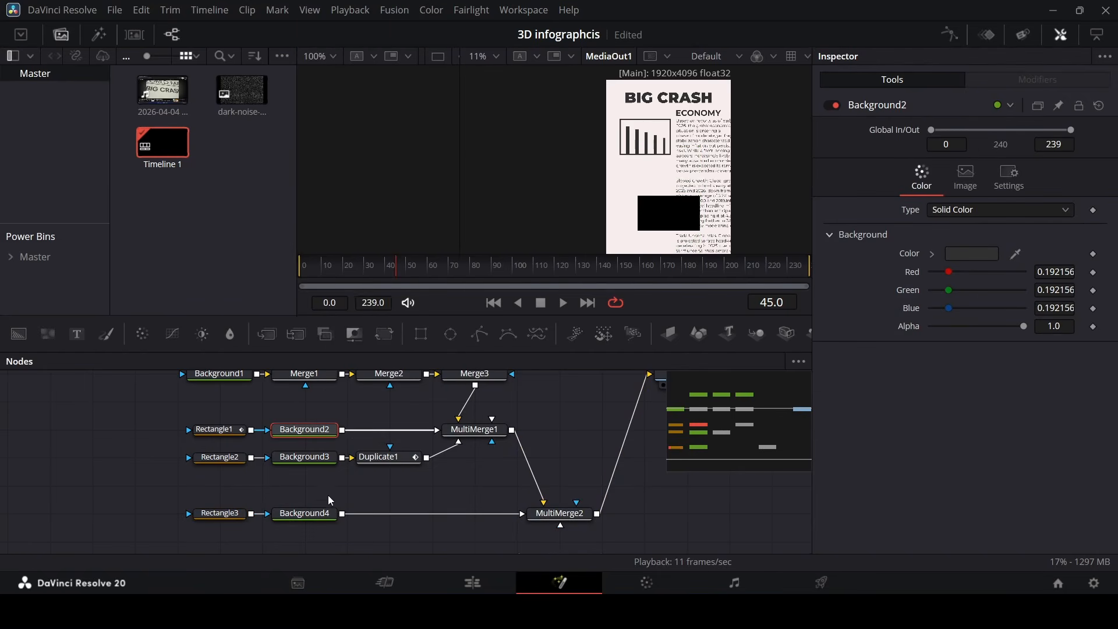
right_click(325, 515)
left_click(378, 170)
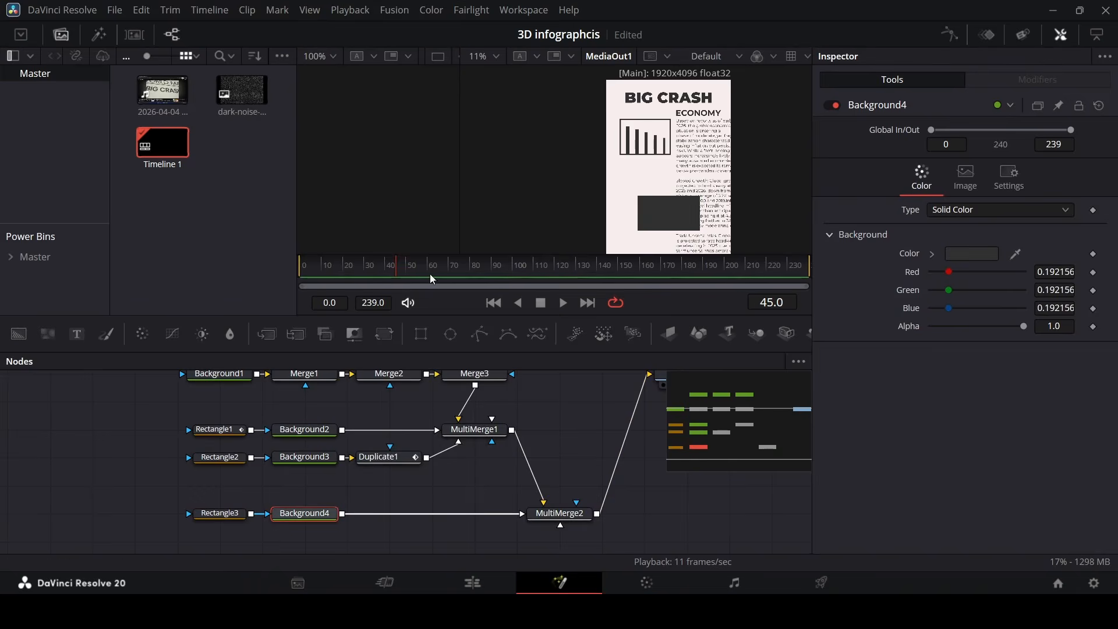
Step: Shape Rectangle3 into a hollow frame under the chart: width 0.394, height 0.502, center X about 0.523, border width 0.01, Solid off
left_click(221, 513)
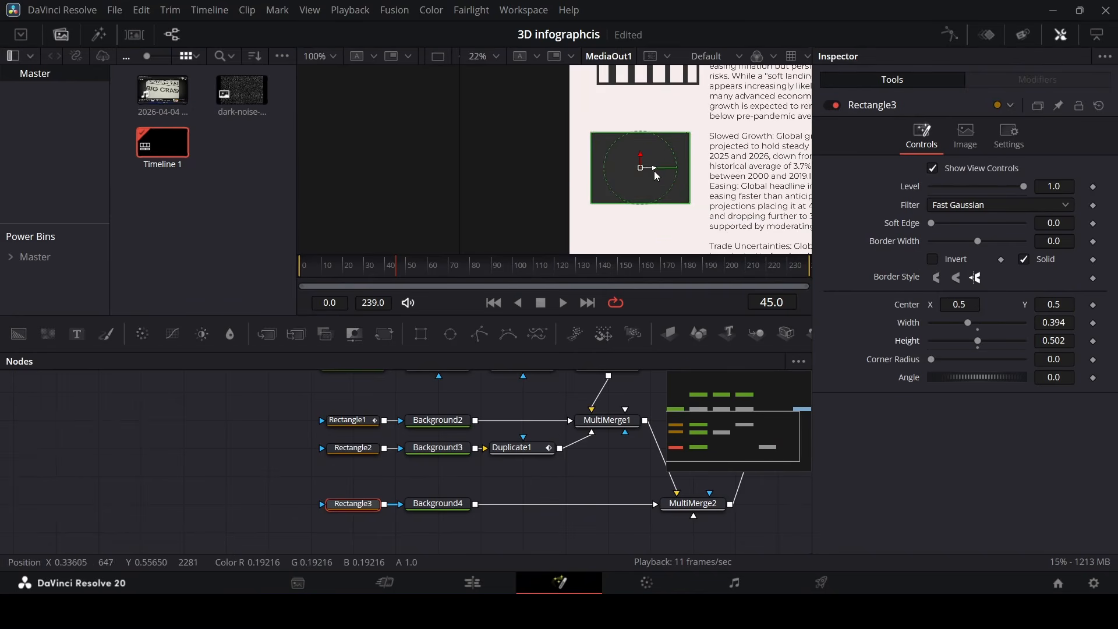
left_click_drag(655, 172, 716, 175)
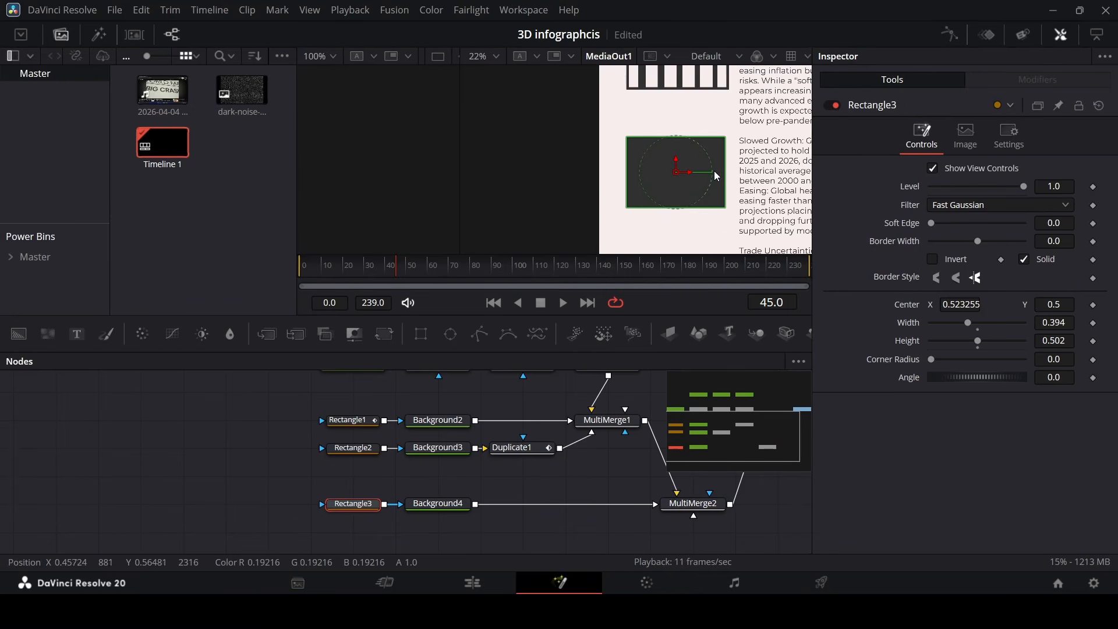
left_click(1041, 263)
scroll(1056, 244, "up", 1)
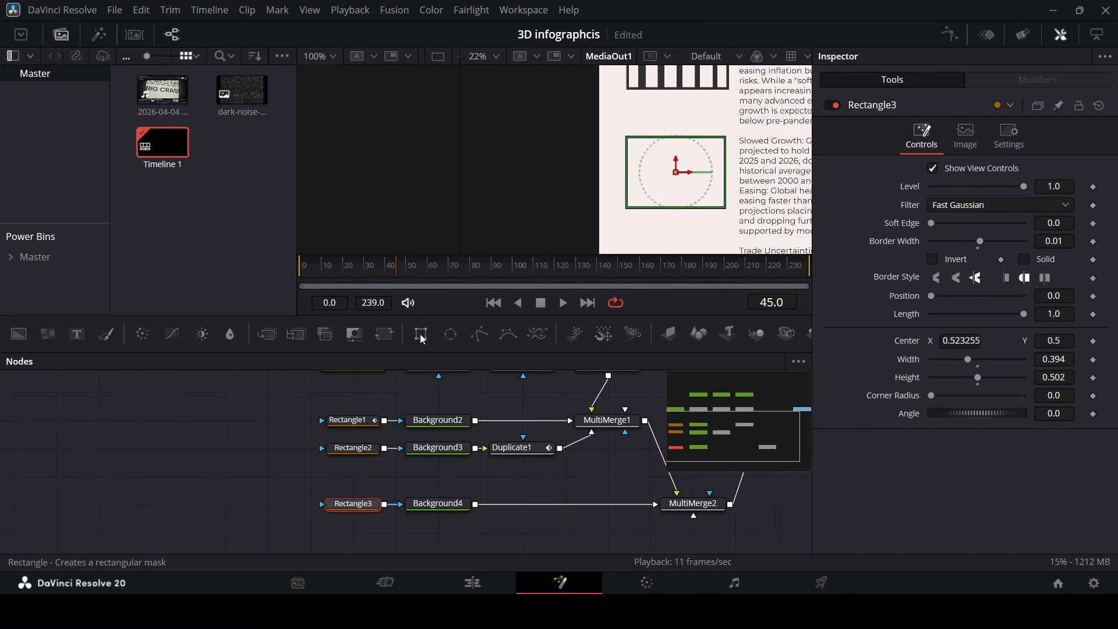
Step: Add a Rectangle4 mask feeding Rectangle3, with width 0.299, height 0.244 and center X about 0.523, Y about 0.572, inside the frame
left_click_drag(420, 334, 247, 505)
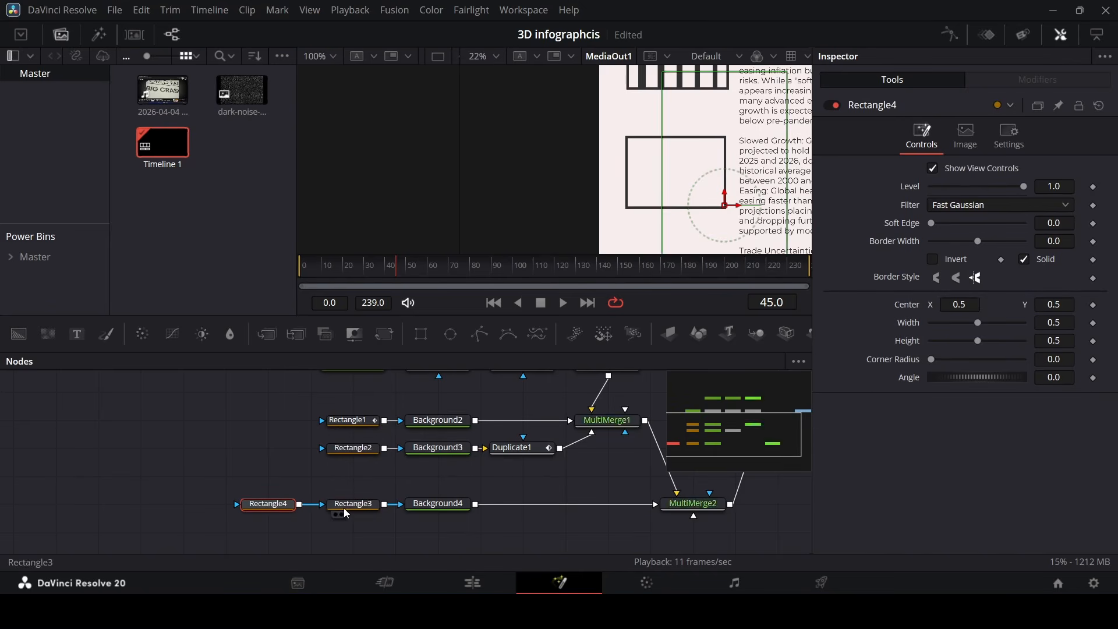
left_click_drag(979, 323, 961, 342)
left_click_drag(684, 173, 689, 173)
left_click_drag(964, 323, 954, 341)
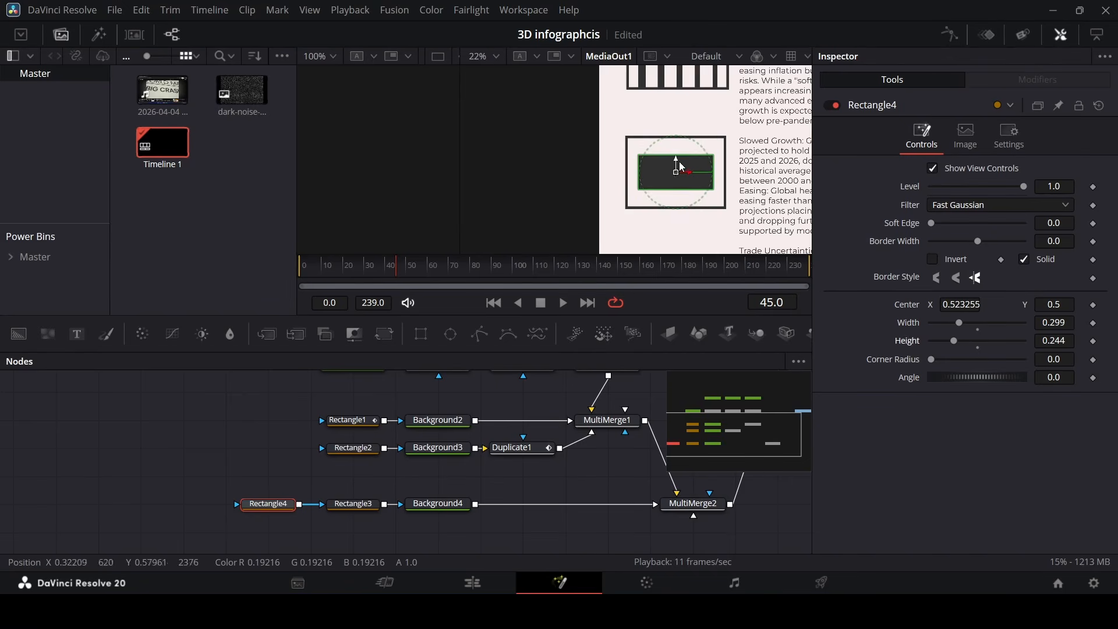
left_click_drag(677, 160, 677, 151)
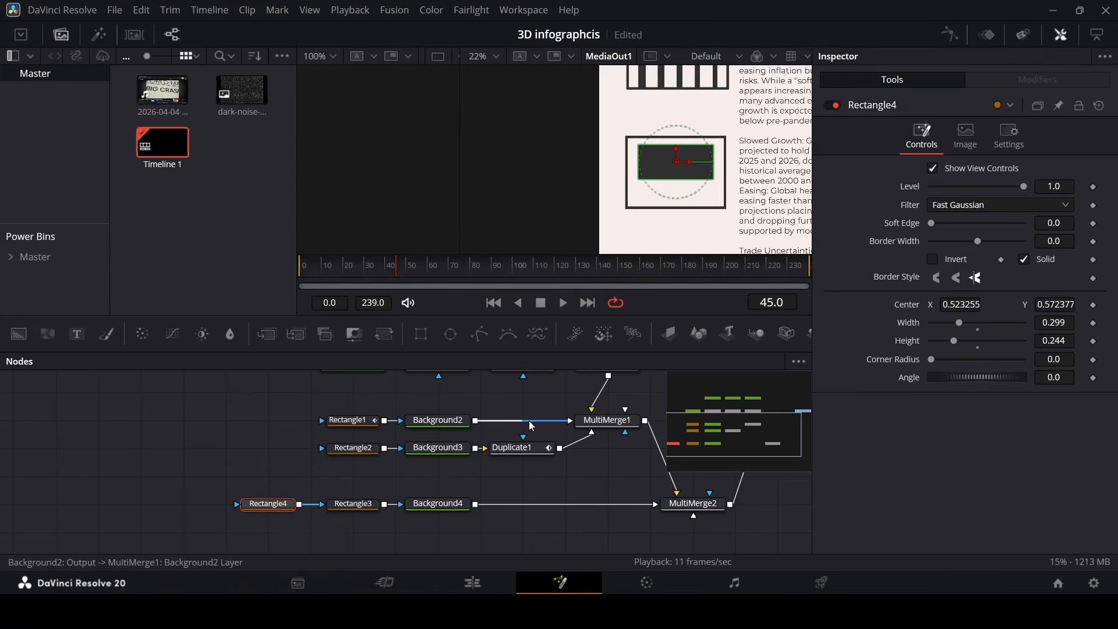
Step: Add a Rectangle5 mask node before Rectangle4 and paste Rectangle4's settings onto it
left_click_drag(420, 334, 162, 471)
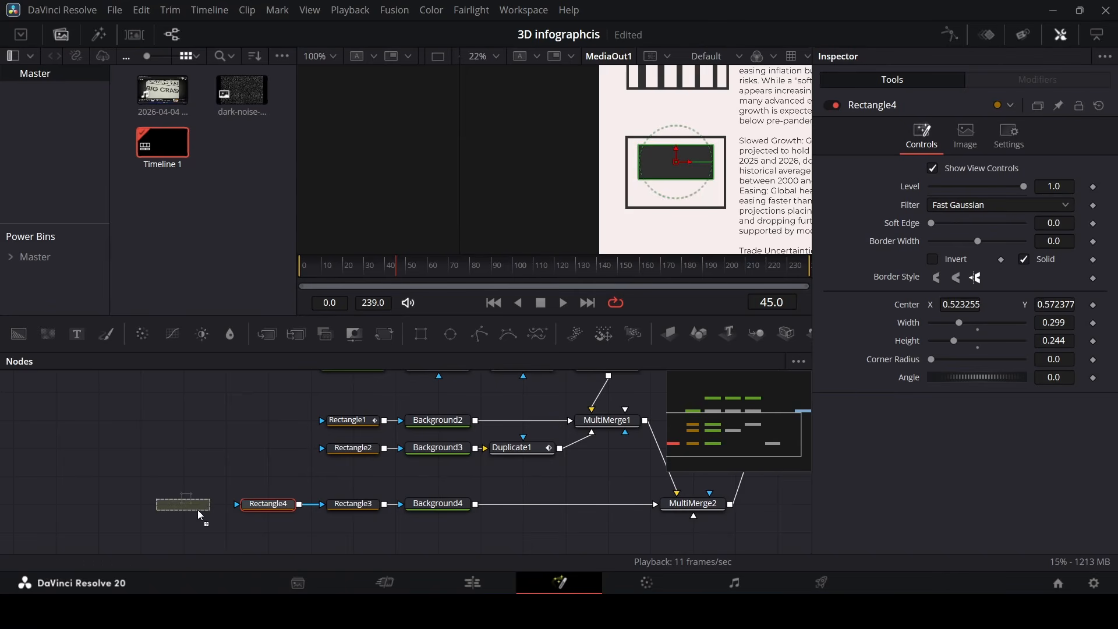
left_click_drag(198, 513, 199, 513)
right_click(262, 508)
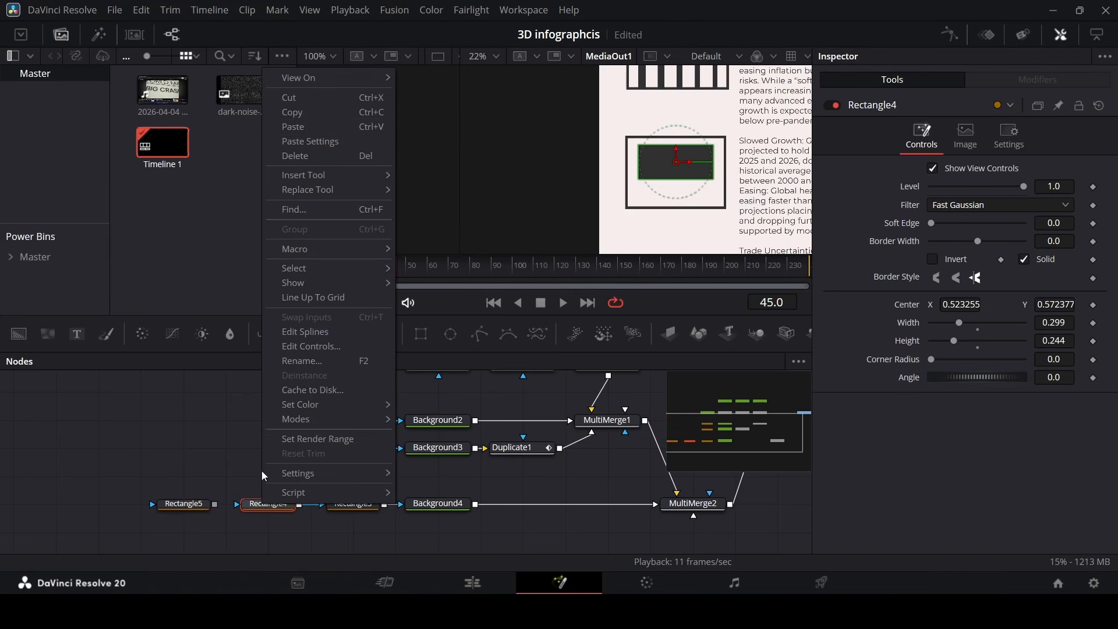
left_click(304, 112)
right_click(200, 505)
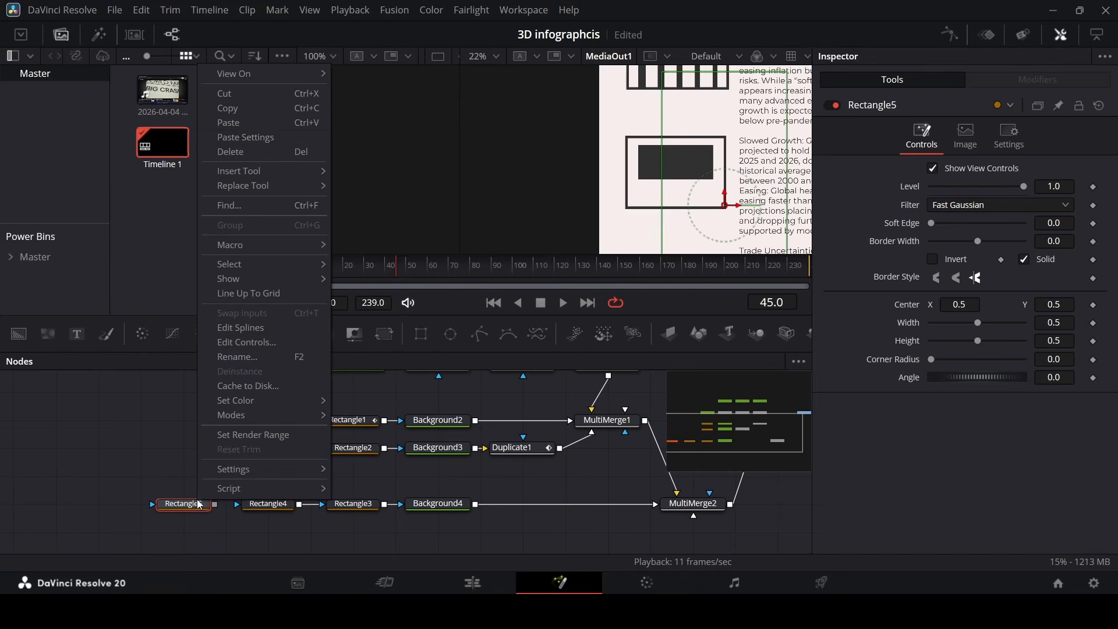
left_click(250, 139)
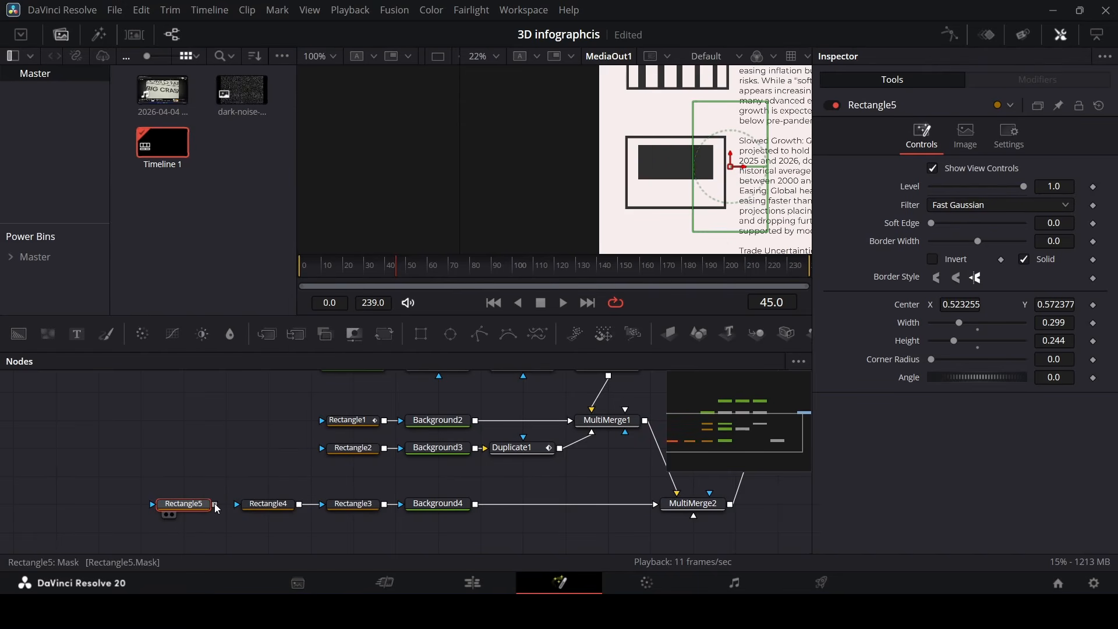
Step: Connect Rectangle5 to Rectangle4's mask input and lower it within the frame to center Y about 0.397
left_click_drag(215, 505, 236, 504)
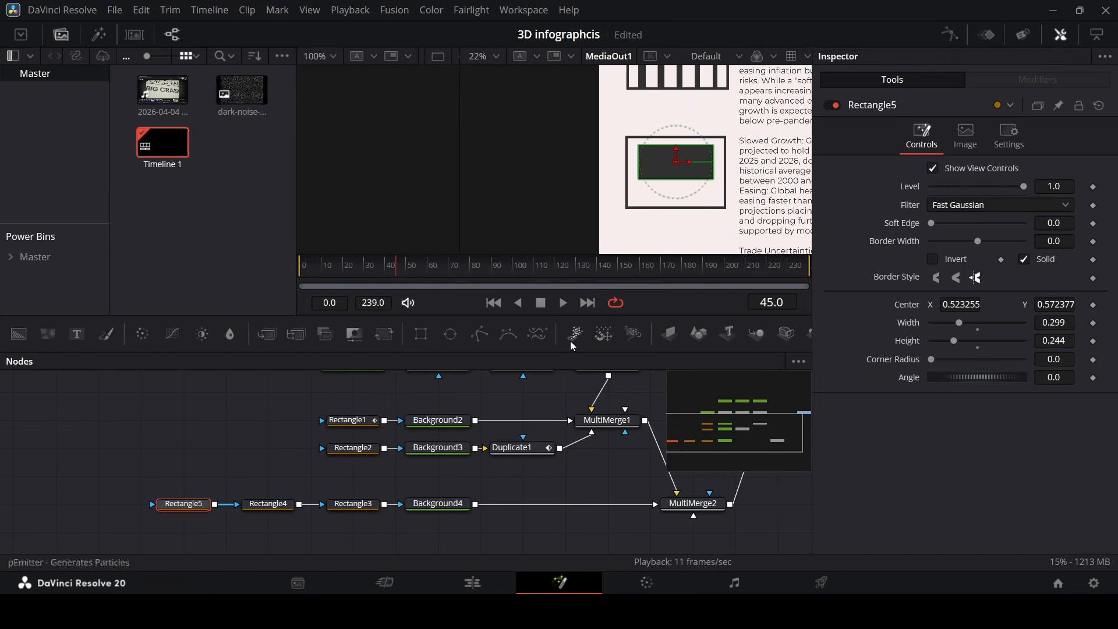
left_click_drag(679, 155, 679, 181)
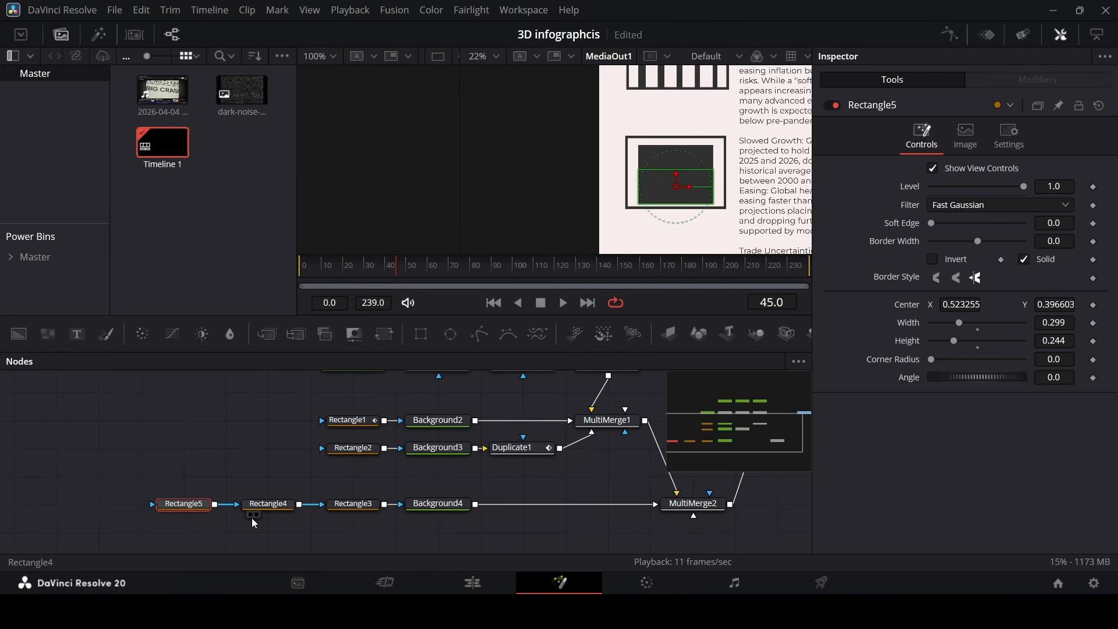
left_click(272, 505)
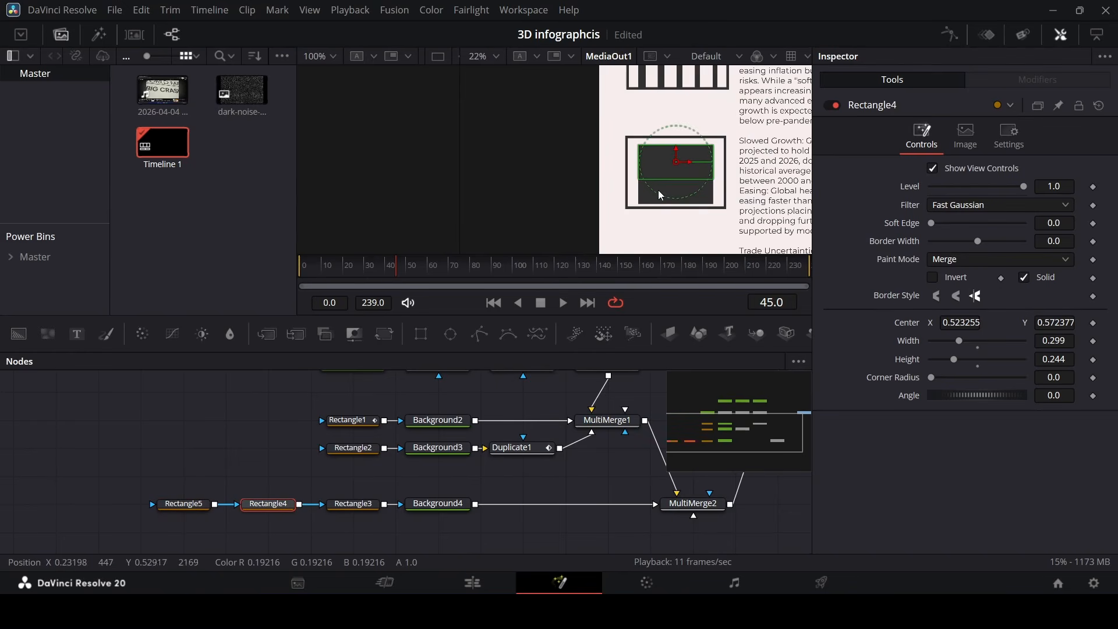
Step: Make the Rectangle3 frame taller with height 0.677 and lower its center to about Y 0.438
left_click(368, 508)
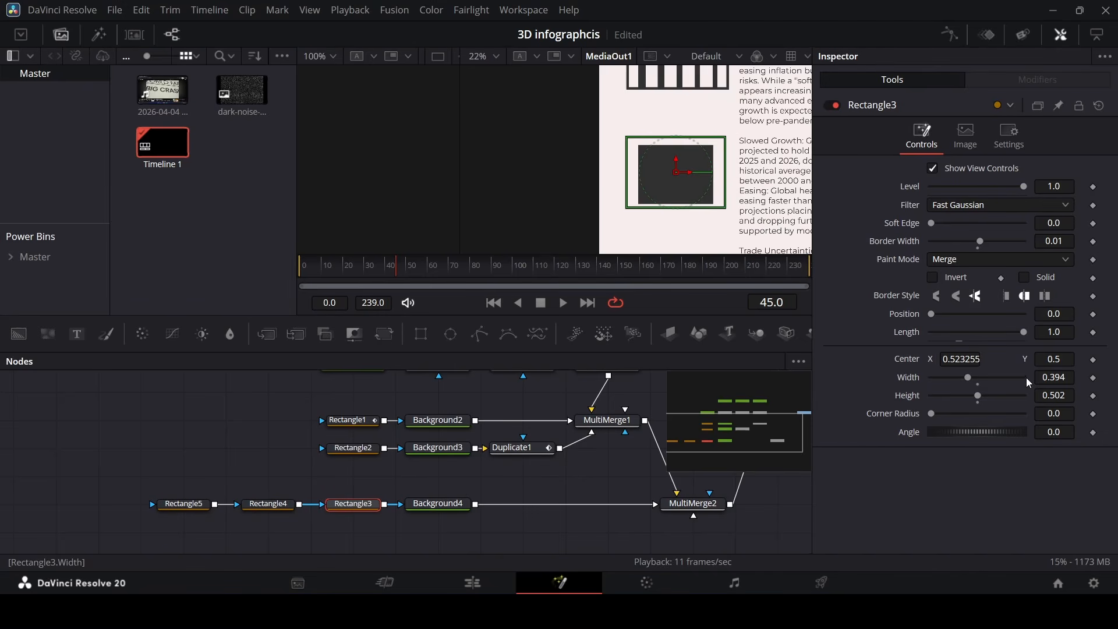
left_click_drag(979, 396, 995, 401)
left_click_drag(676, 161, 679, 172)
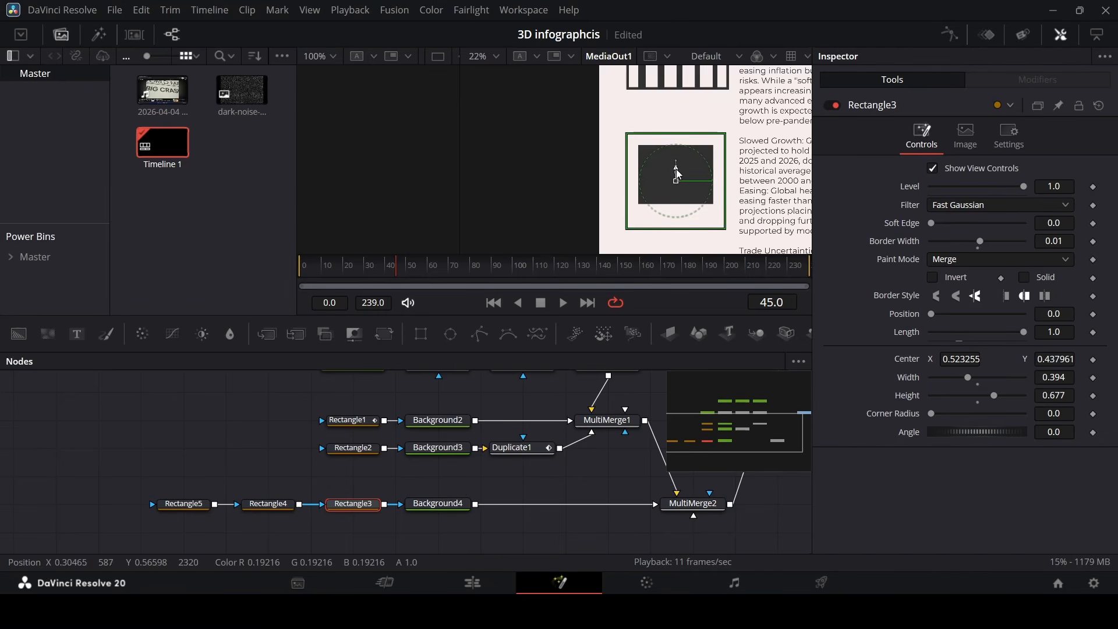
Step: Separate the two inner rectangles by raising Rectangle4 to center Y about 0.593 and lowering Rectangle5 to about 0.314
left_click(266, 508)
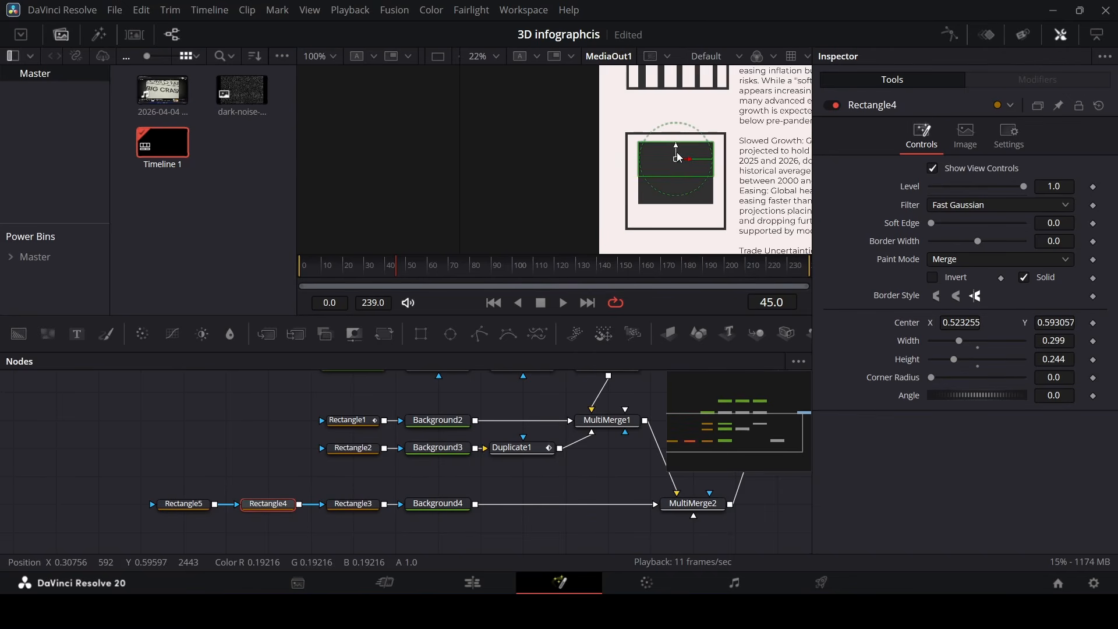
left_click(184, 504)
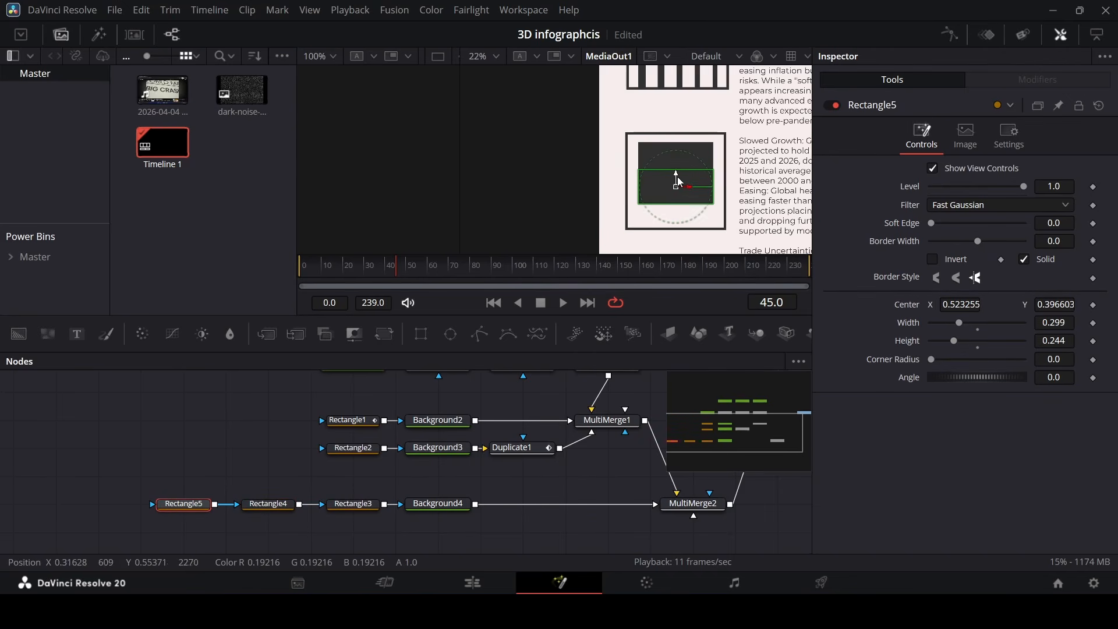
left_click_drag(677, 178, 677, 195)
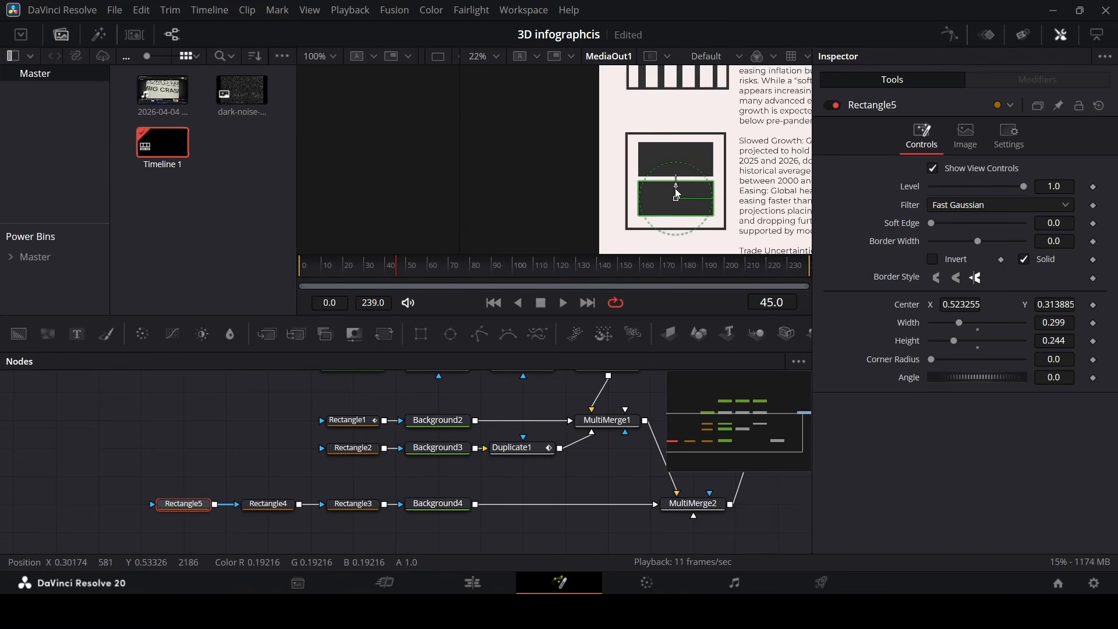
Step: Lighten the upper inner rectangle by setting Rectangle4's Level to 0.5
left_click(276, 509)
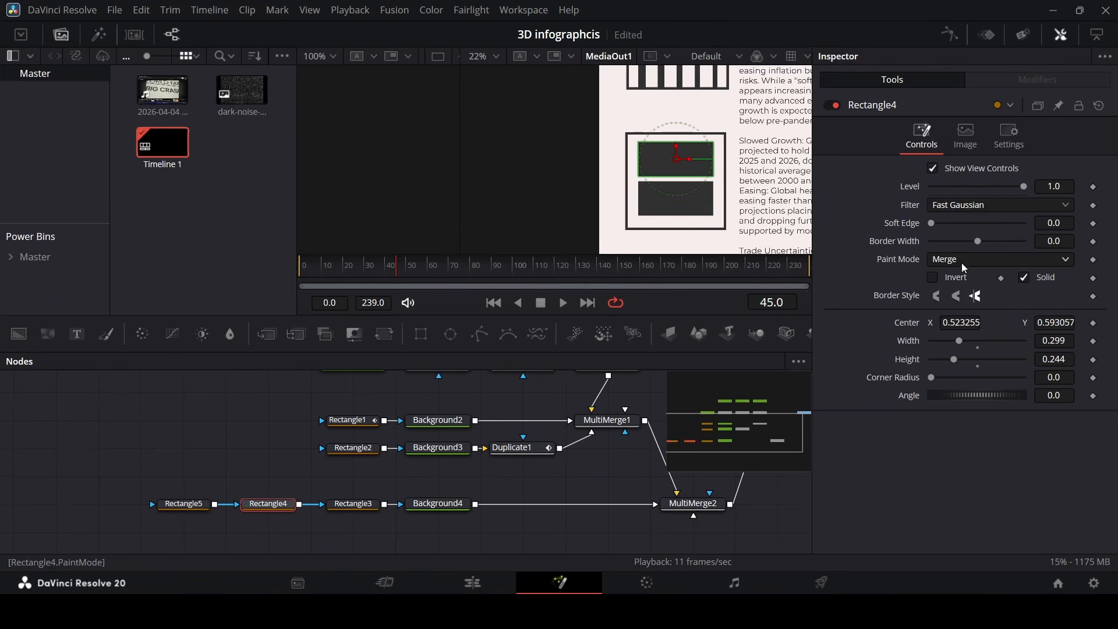
left_click(947, 187)
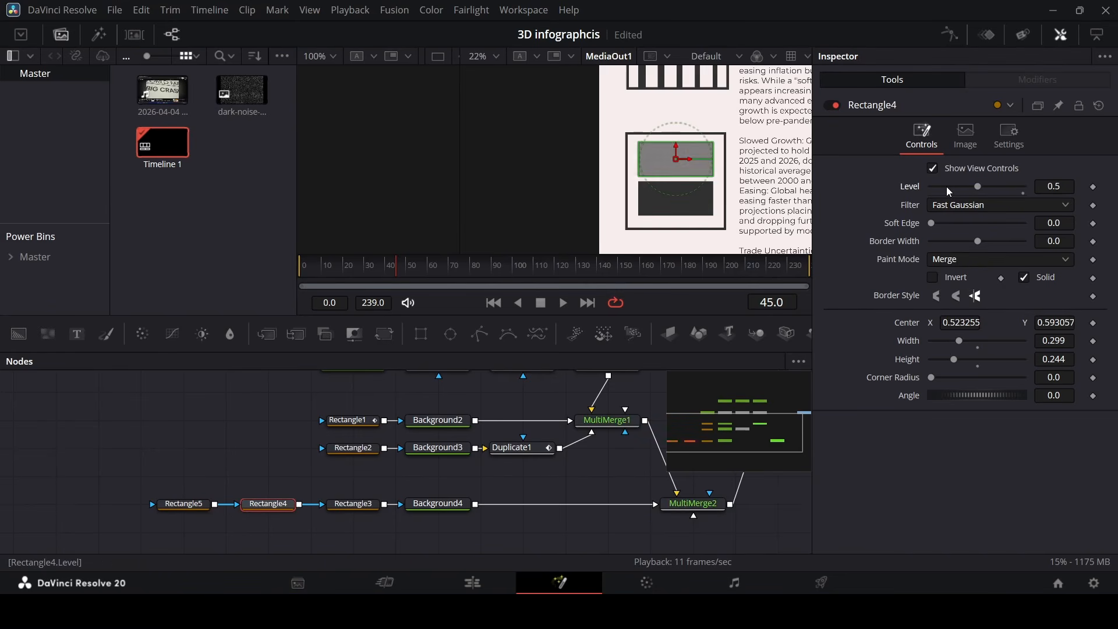
left_click(599, 485)
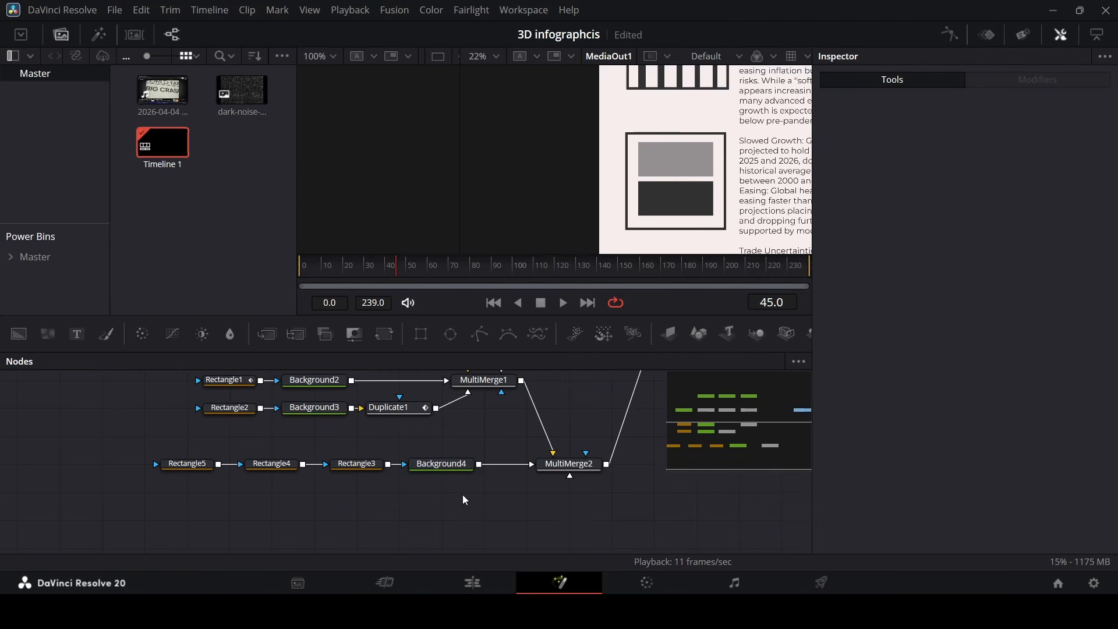
Step: Add a Text4 node below Background4 and paste Text2's settings onto it
left_click_drag(77, 334, 442, 492)
scroll(539, 488, "up", 5)
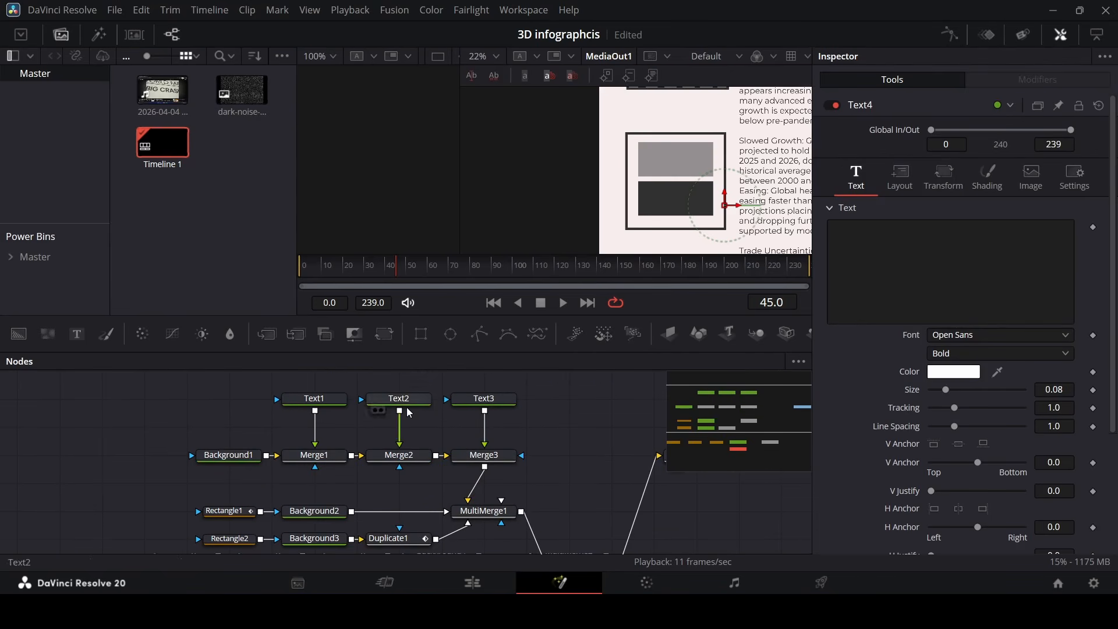
right_click(473, 402)
left_click(415, 404)
right_click(415, 405)
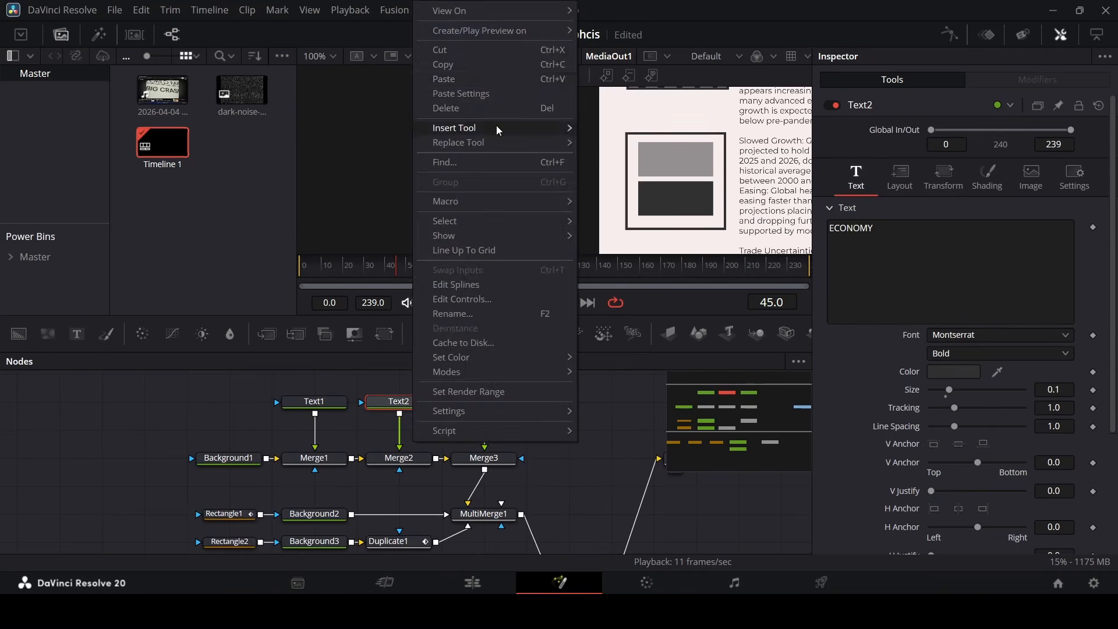
left_click(448, 66)
scroll(456, 528, "down", 3)
scroll(456, 527, "down", 3)
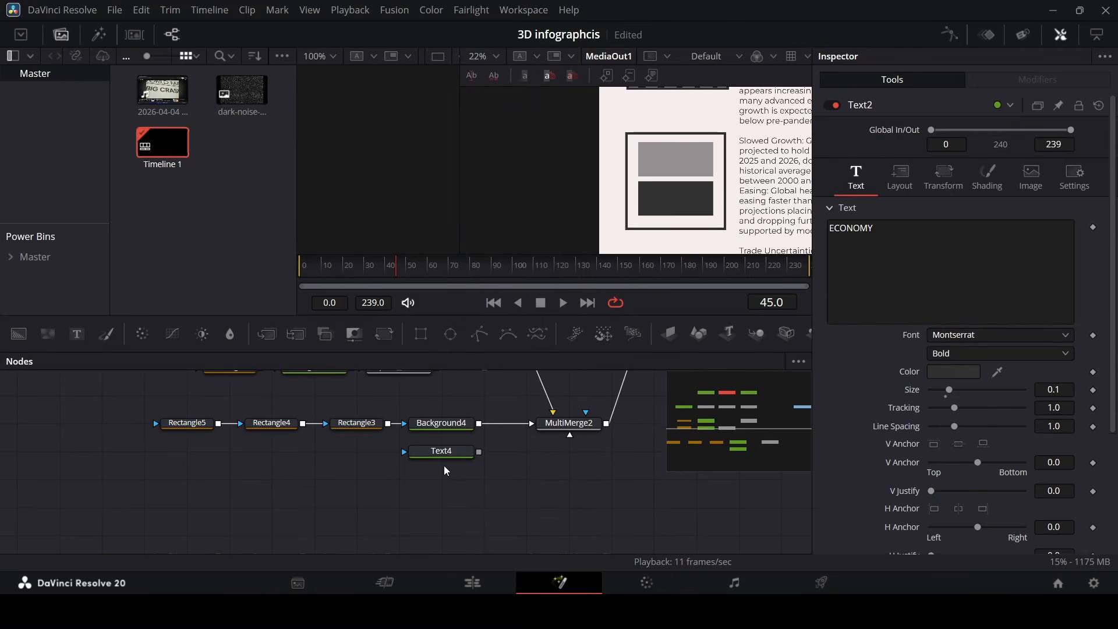
right_click(447, 452)
left_click(522, 97)
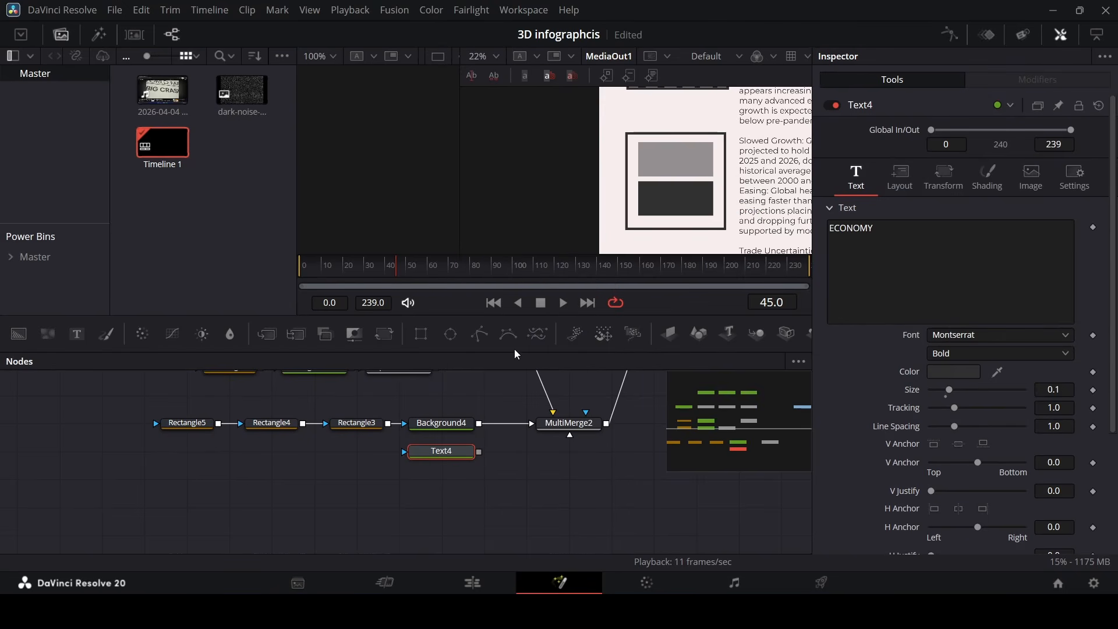
Step: Connect Text4 to MultiMerge2 and position its text over the lighter upper rectangle in the frame
left_click_drag(479, 452, 568, 423)
scroll(682, 169, "down", 2)
scroll(721, 130, "up", 2)
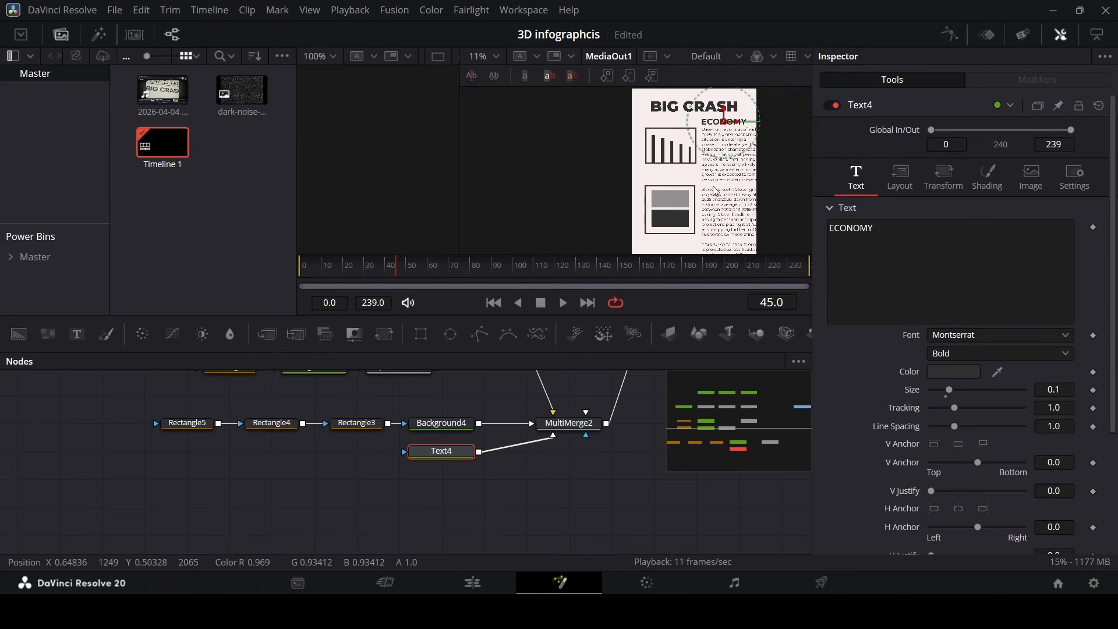
left_click_drag(731, 119, 679, 204)
scroll(679, 203, "up", 3)
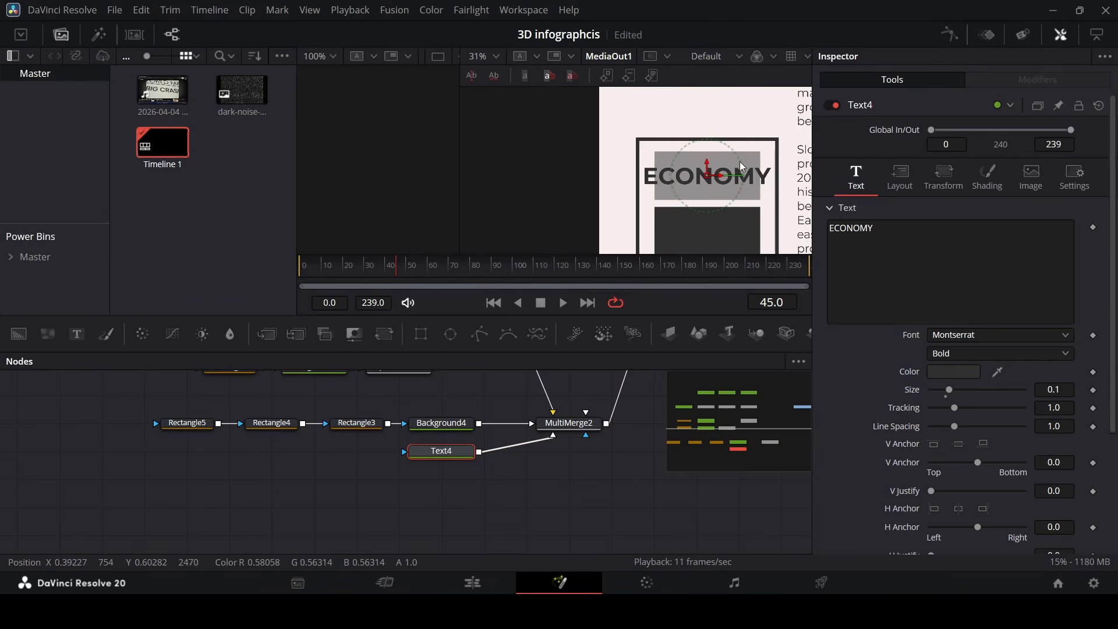
Step: Reduce Text4's size to 0.0739 and change its text to NASDAQ
scroll(746, 171, "up", 1)
left_click_drag(1054, 390, 966, 391)
left_click(930, 236)
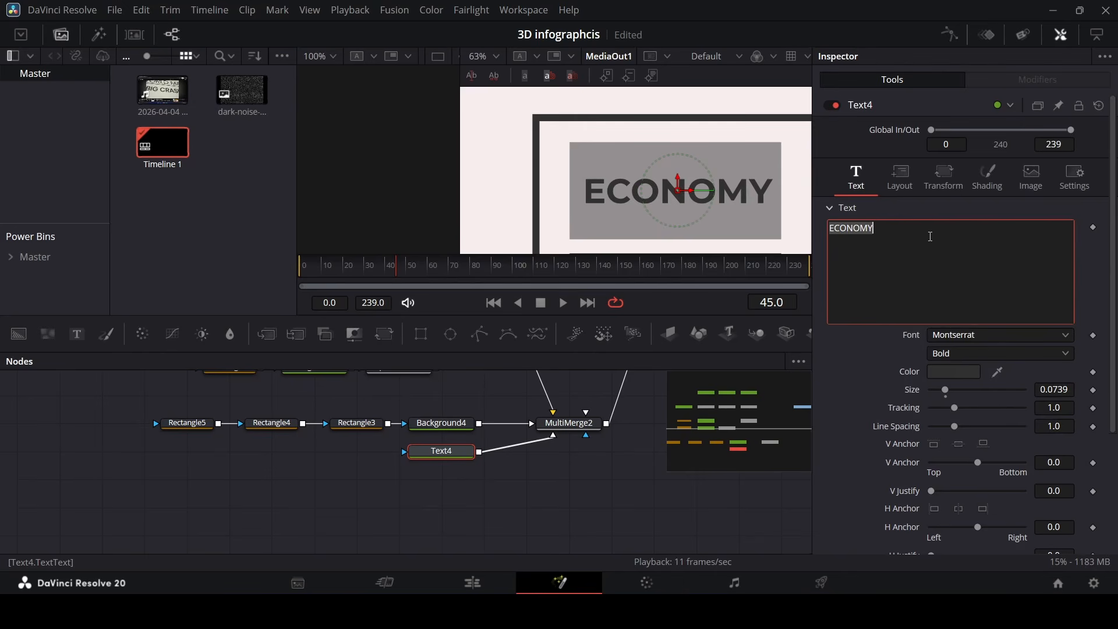
type("NASDAQ")
Step: Change Text4's color to a light grey
scroll(664, 213, "down", 2)
left_click(941, 373)
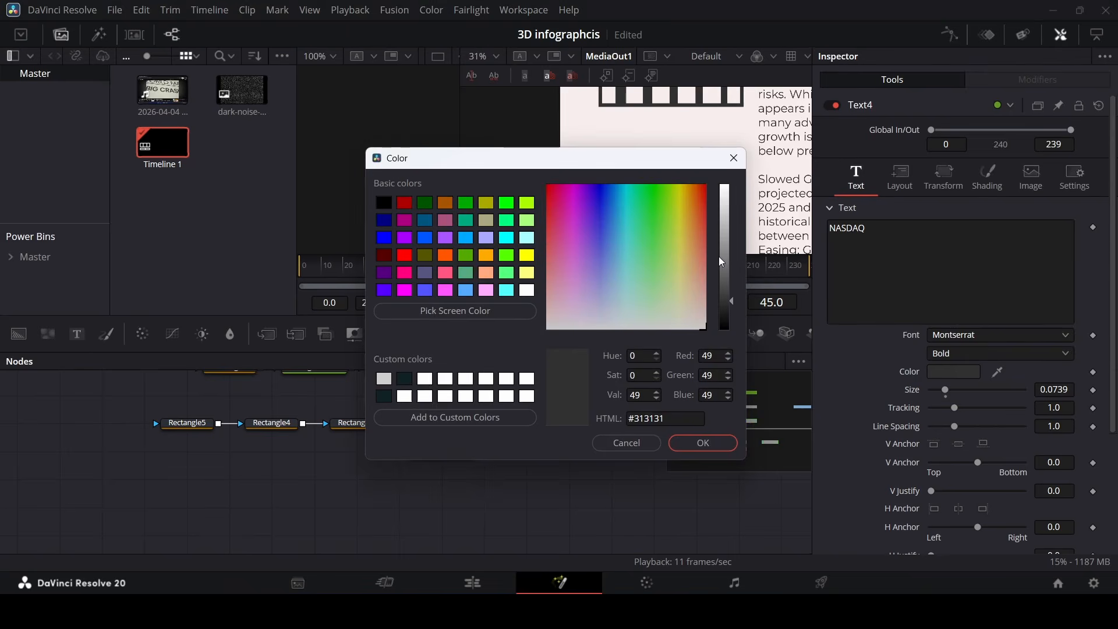
left_click_drag(722, 257, 722, 212)
left_click(703, 443)
Step: Add a Text5 node feeding MultiMerge2 and paste Text4's settings onto it
scroll(517, 180, "up", 2)
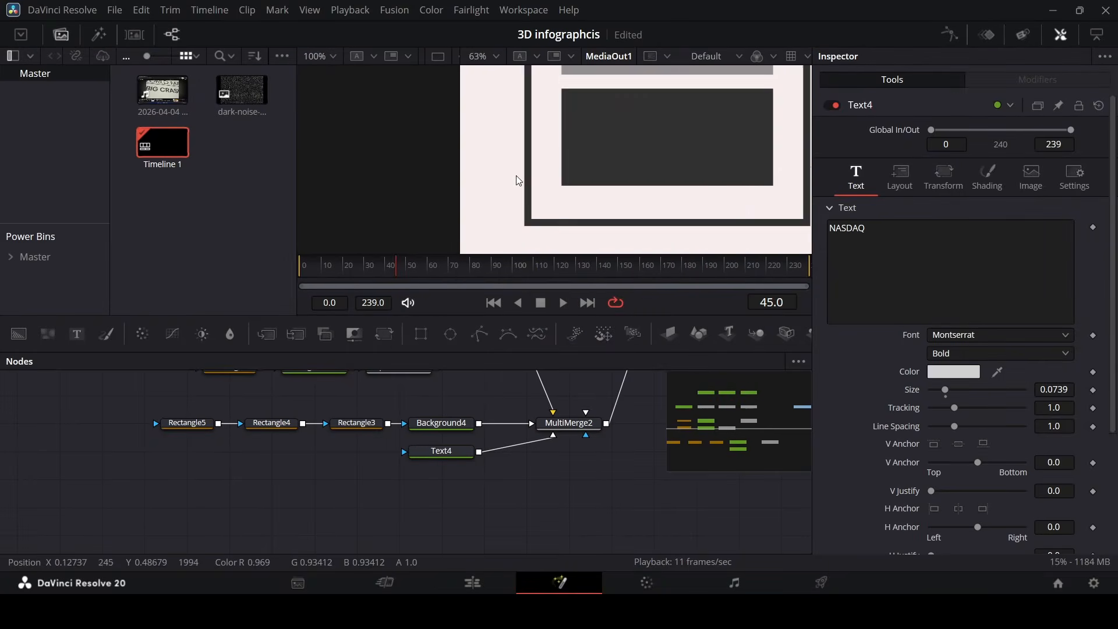
scroll(592, 126, "up", 2)
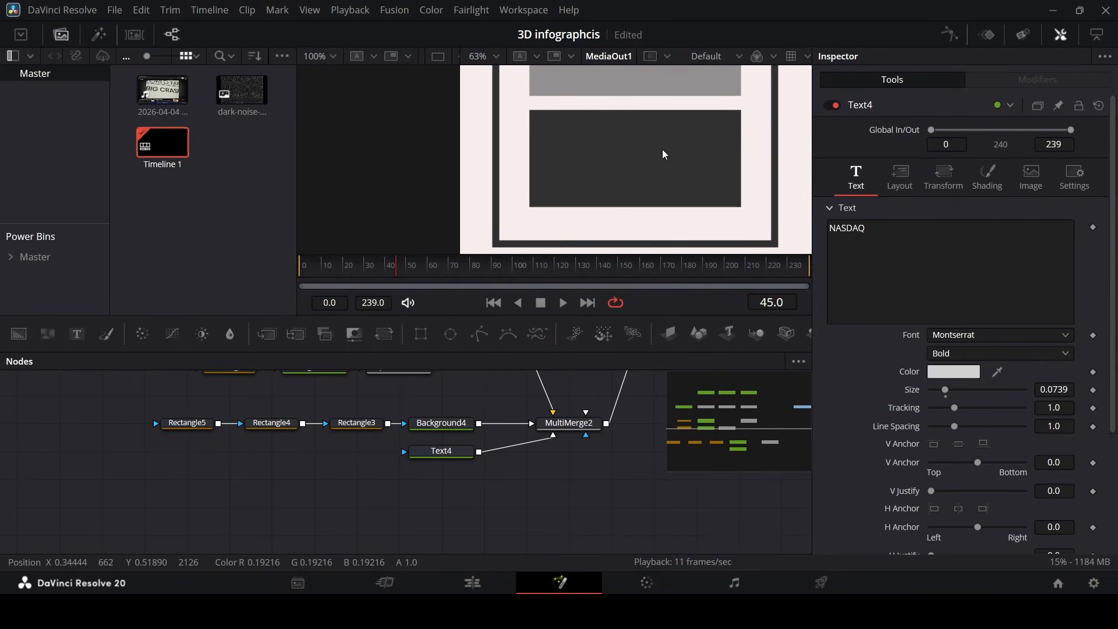
left_click_drag(76, 334, 586, 435)
right_click(442, 455)
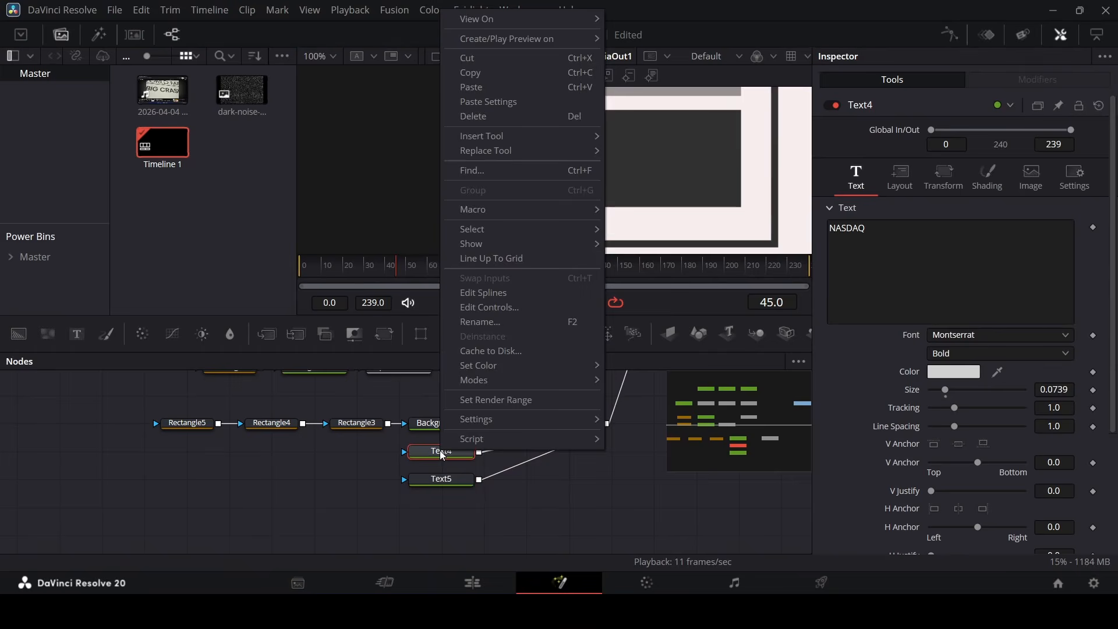
left_click(467, 73)
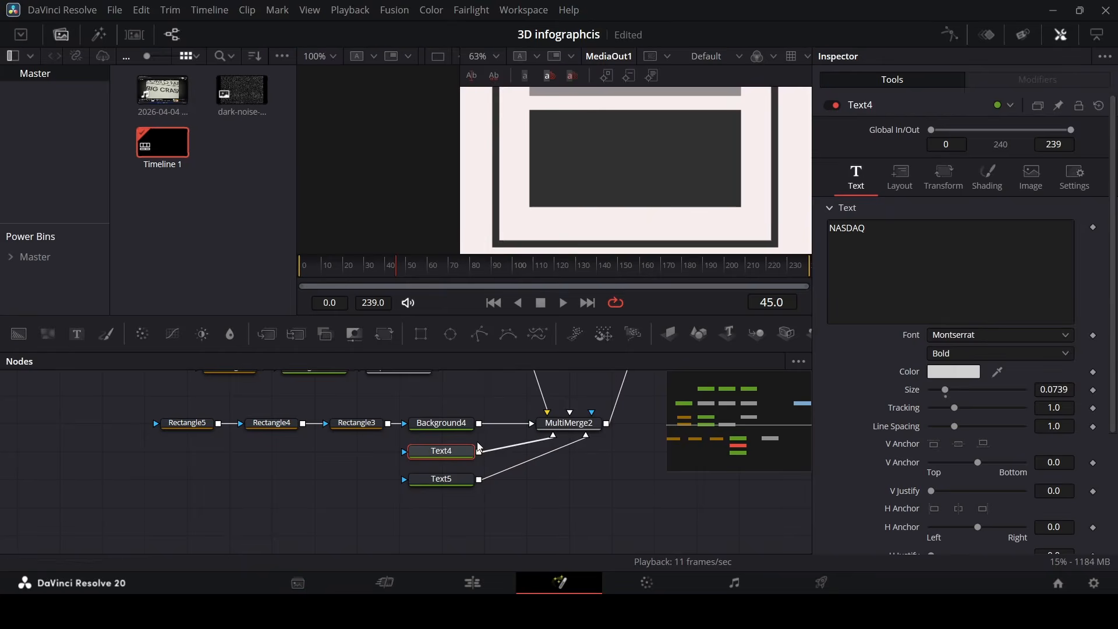
right_click(453, 479)
left_click(515, 127)
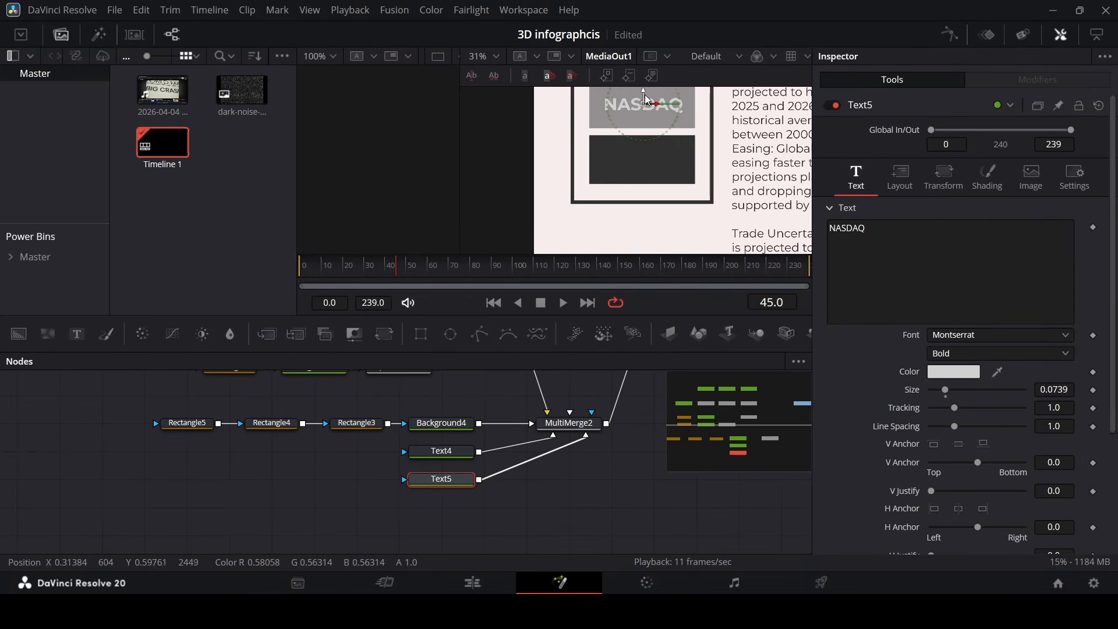
Step: Move Text5 onto the dark lower rectangle, set its size to 0.0622 and change its text to 0
left_click_drag(643, 104, 644, 150)
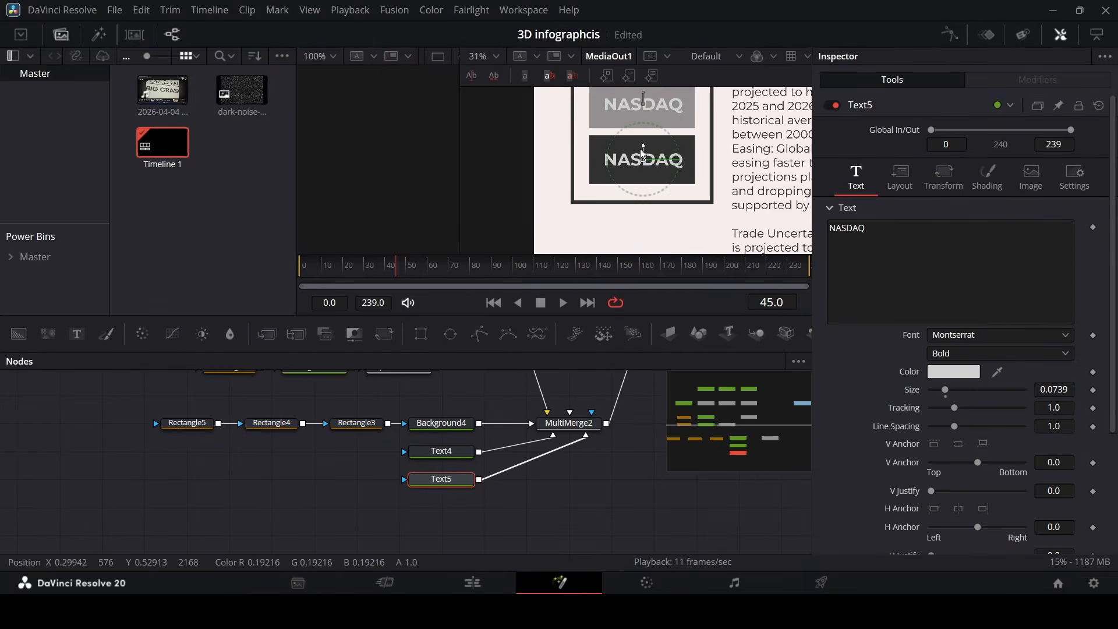
left_click_drag(1059, 389, 1046, 390)
left_click_drag(897, 233, 809, 230)
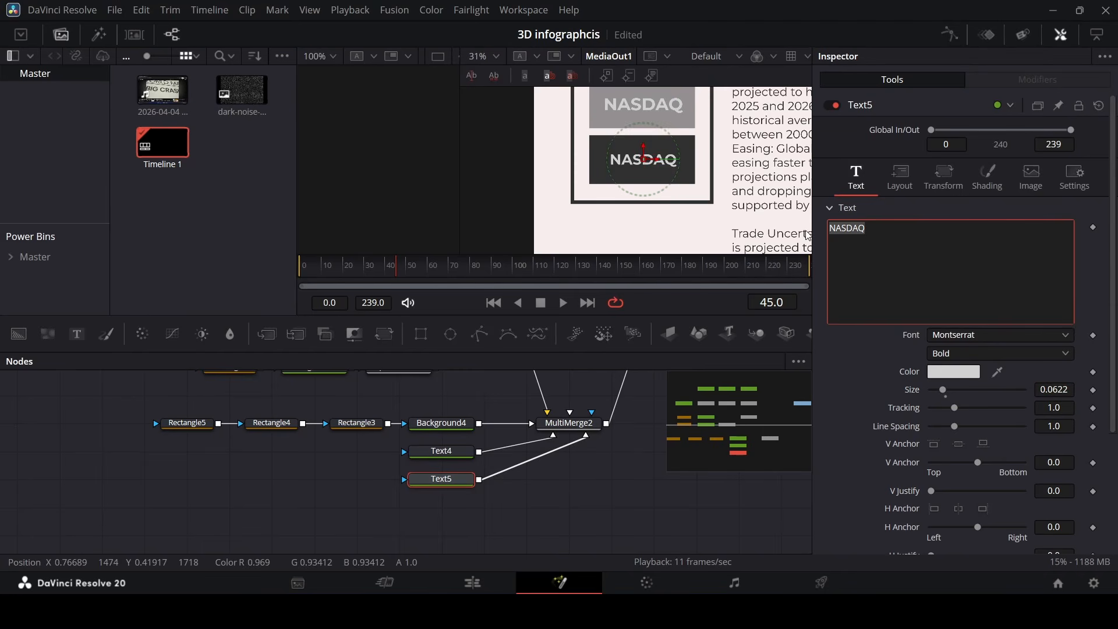
type("0")
left_click(628, 428)
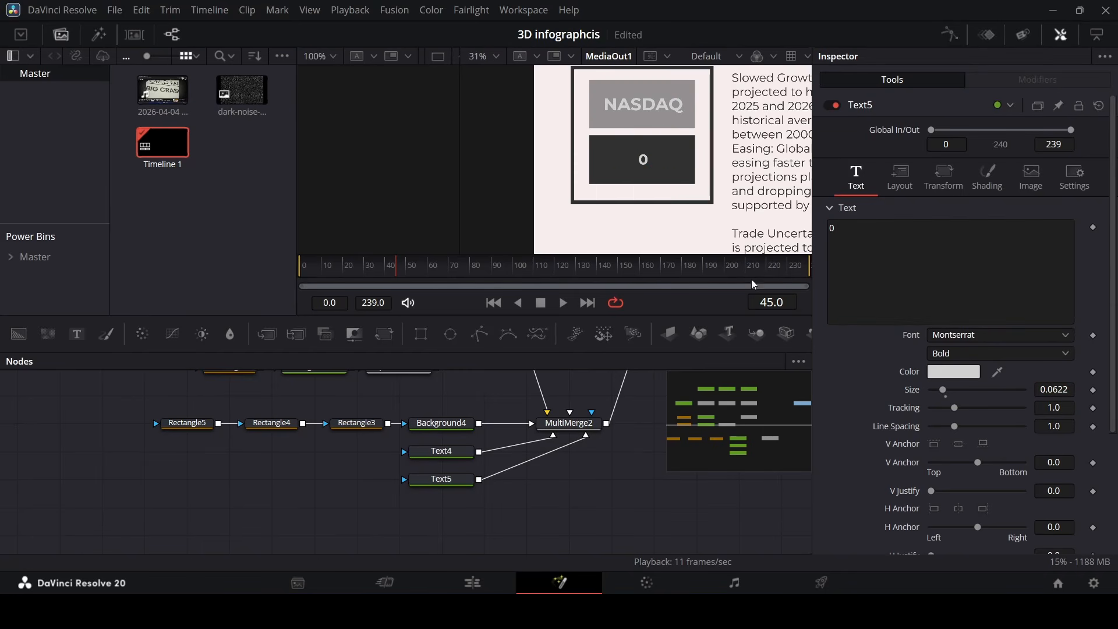
Step: Add a custom number control named slider to Text5's Text page, using SliderControl with a range of 0 to 10
left_click(460, 482)
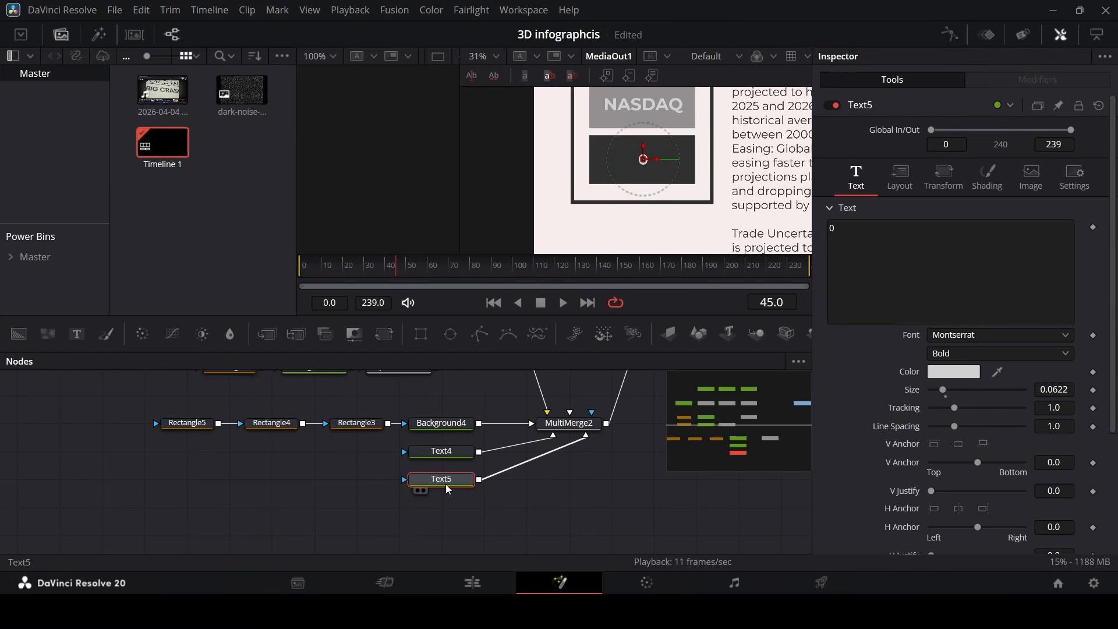
right_click(902, 108)
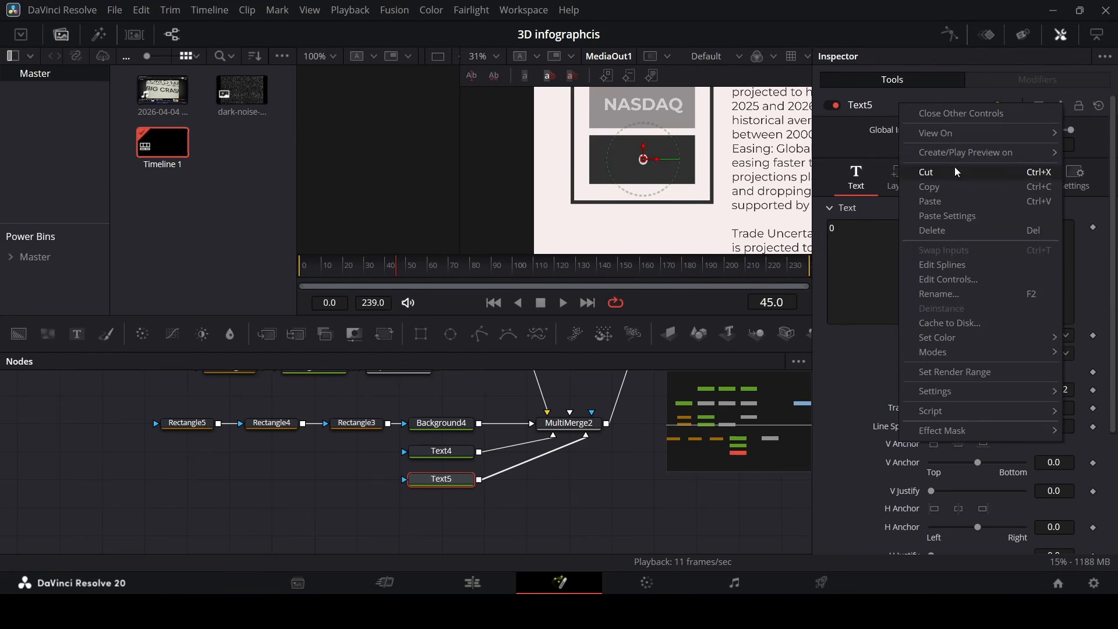
left_click(969, 281)
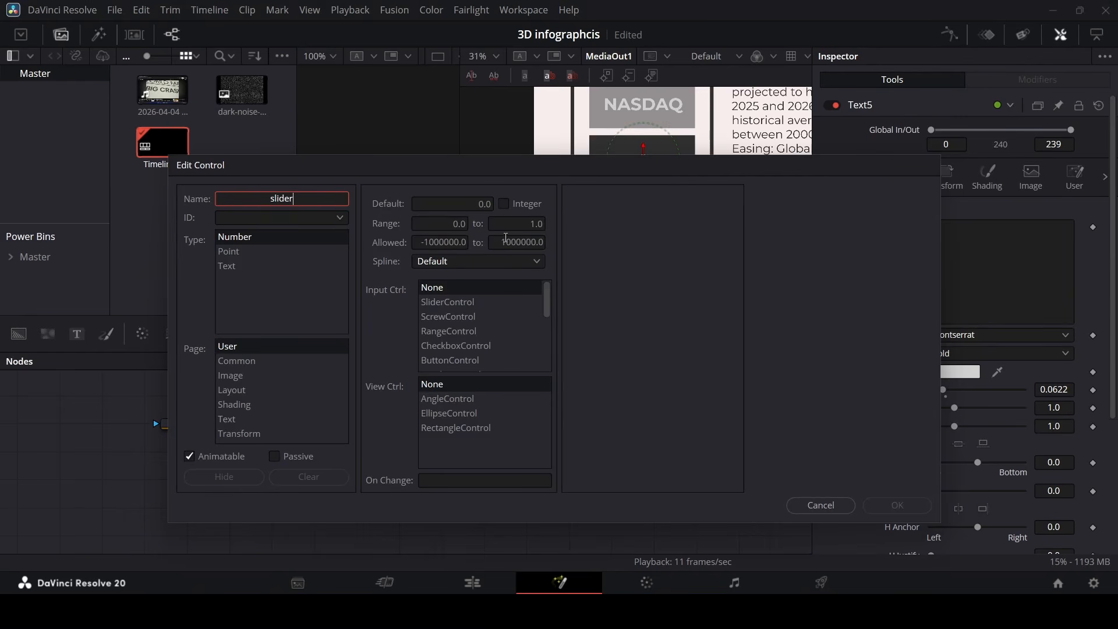
left_click(452, 229)
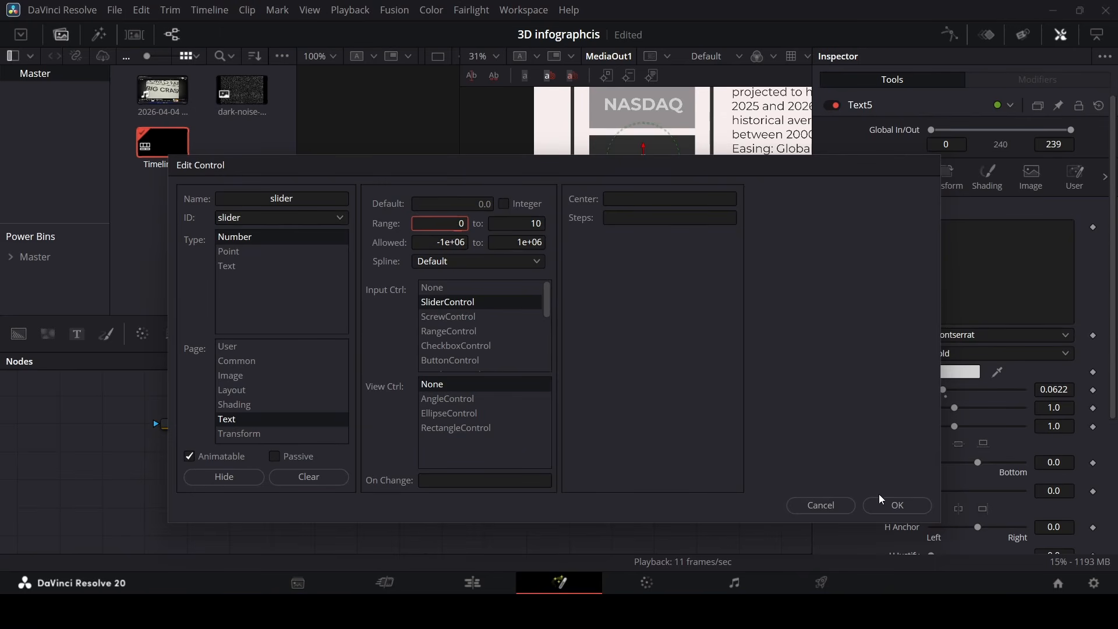
left_click(897, 505)
scroll(879, 484, "down", 5)
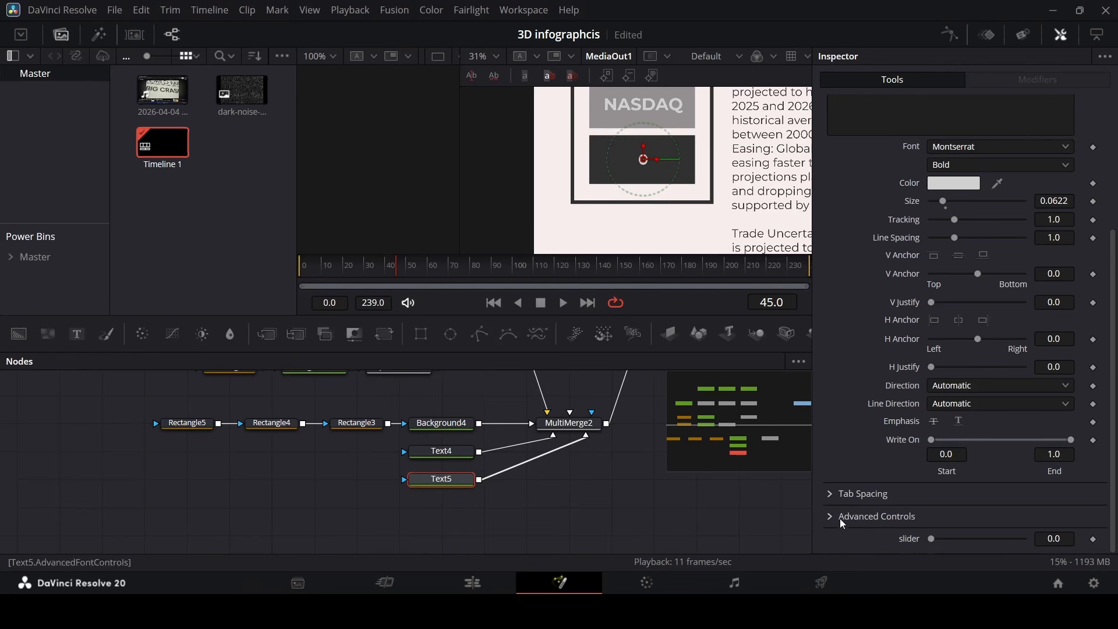
Step: Add an expression to Text5's text linking it to the slider control, and set the slider to 5.83
scroll(895, 524, "up", 4)
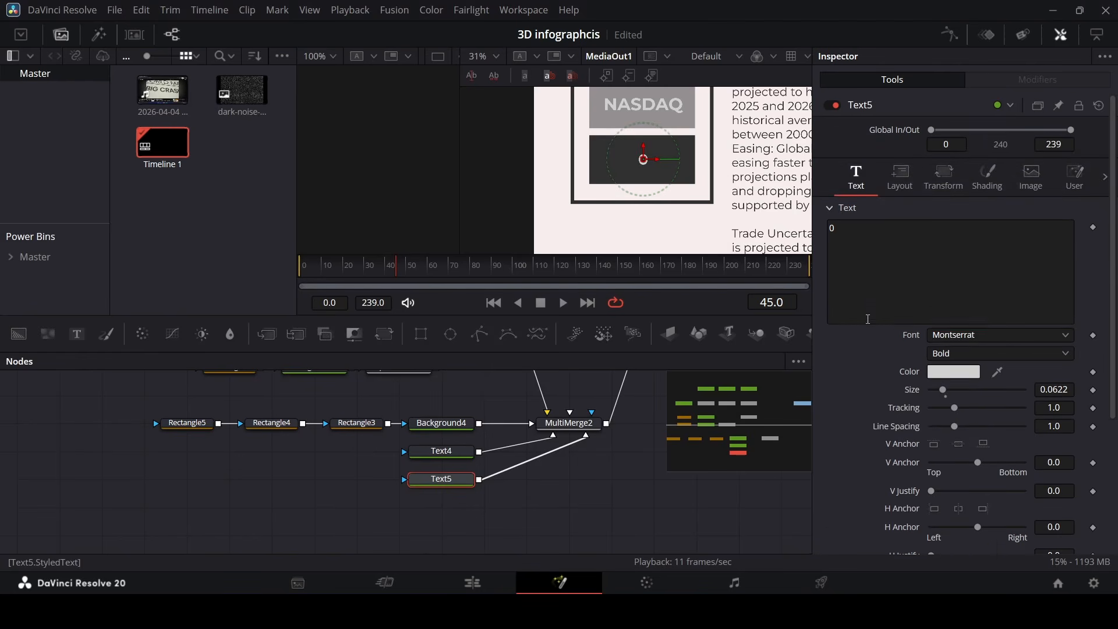
right_click(869, 269)
left_click(939, 580)
scroll(932, 408, "down", 3)
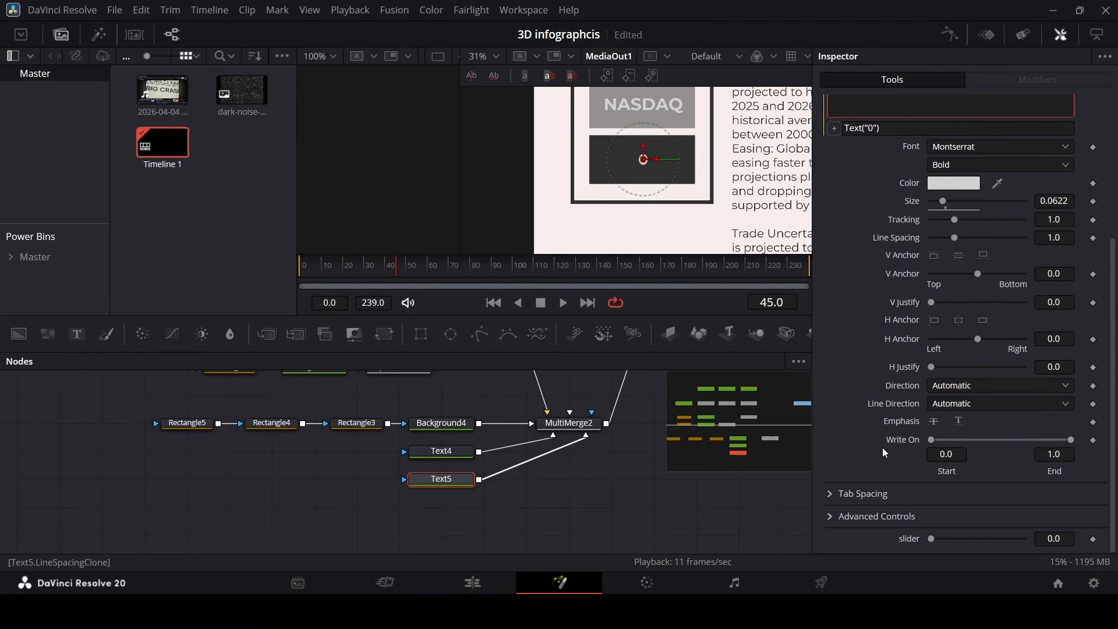
left_click_drag(834, 129, 986, 537)
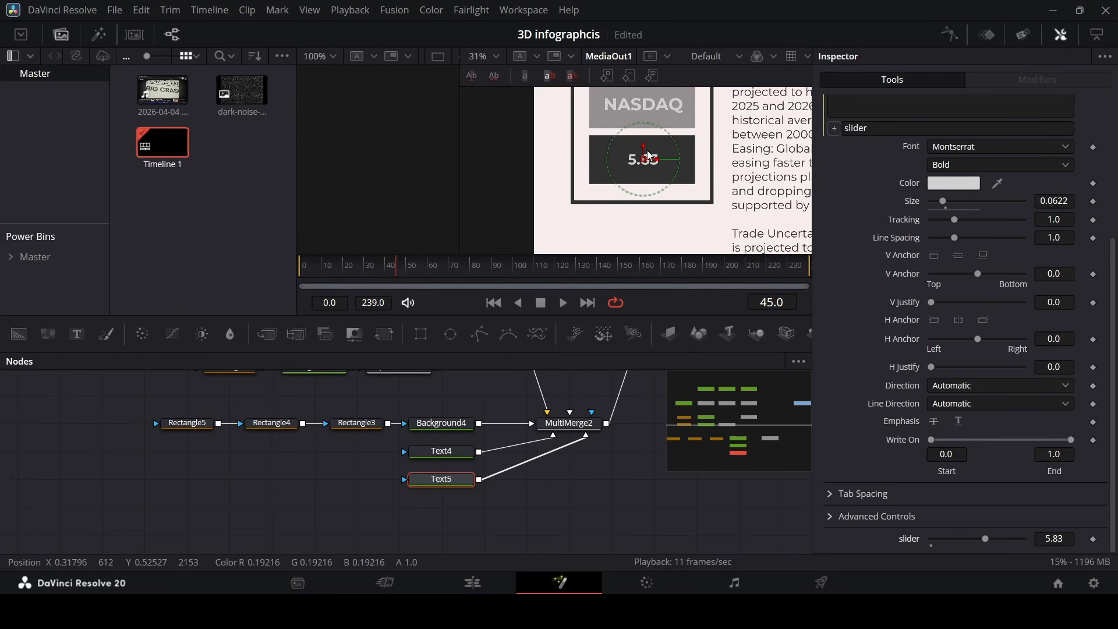
Step: Replace Text5's text expression with string.format("%.3f", slider)
scroll(655, 173, "up", 6)
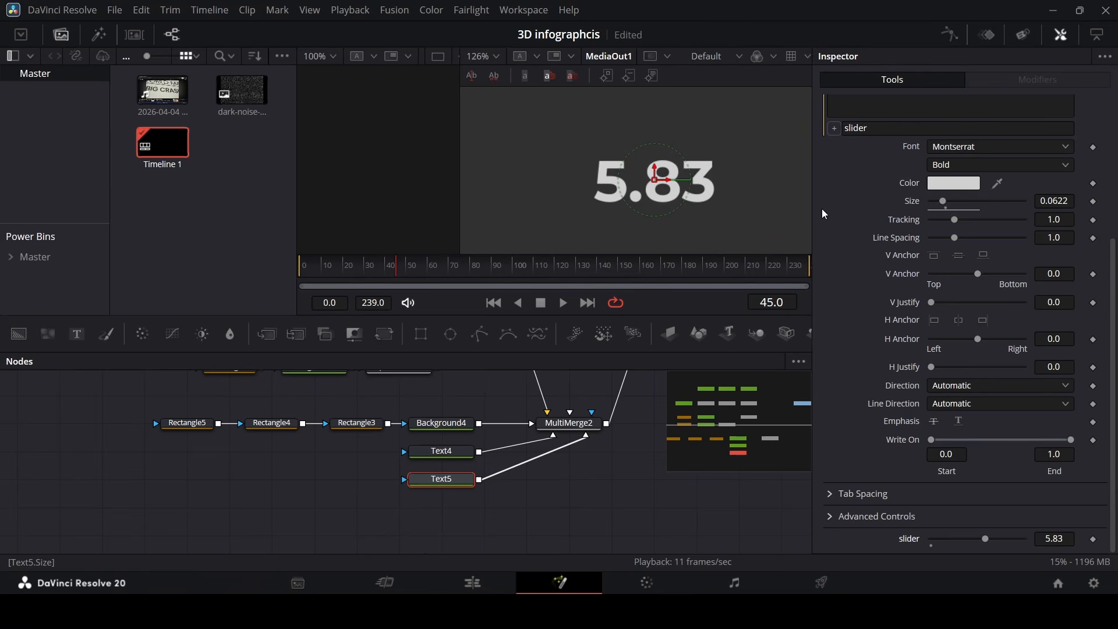
scroll(825, 215, "up", 2)
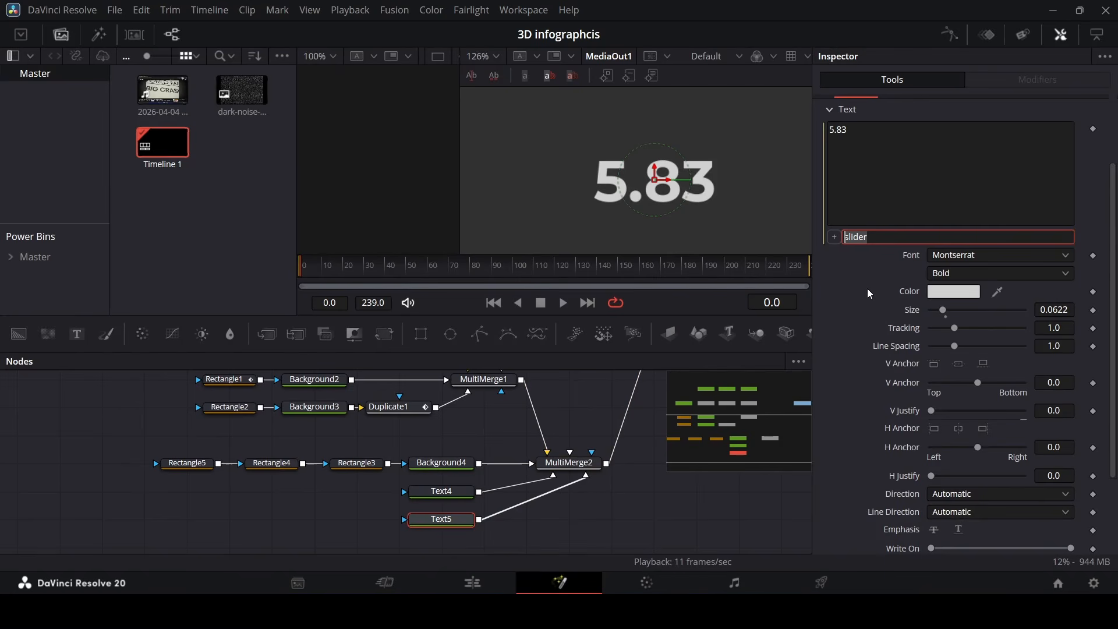
key("ctrl+v")
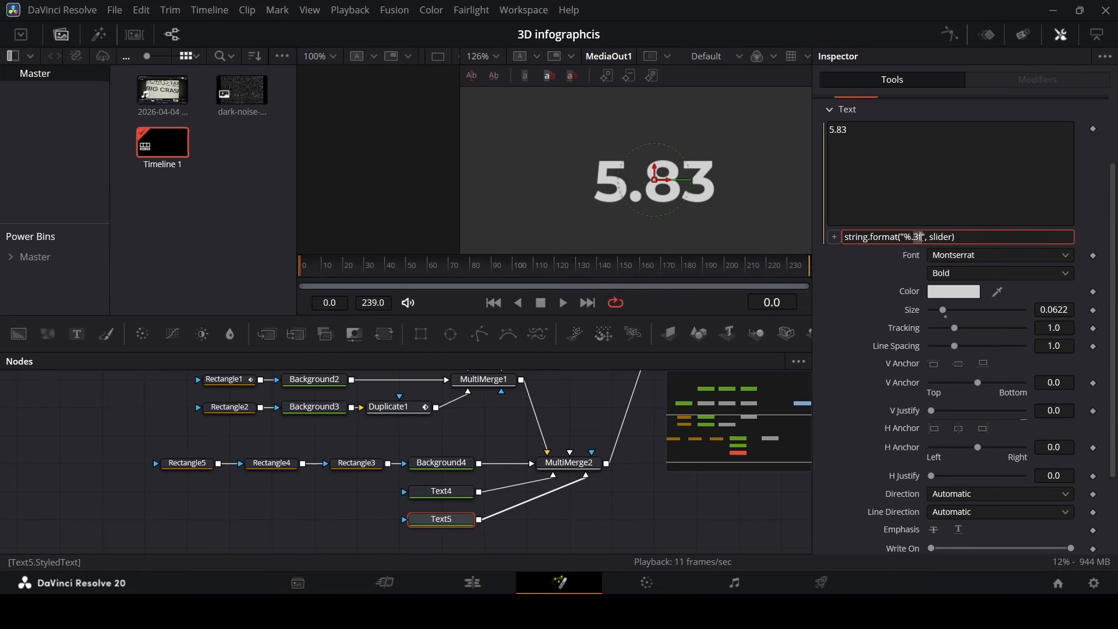
left_click(901, 279)
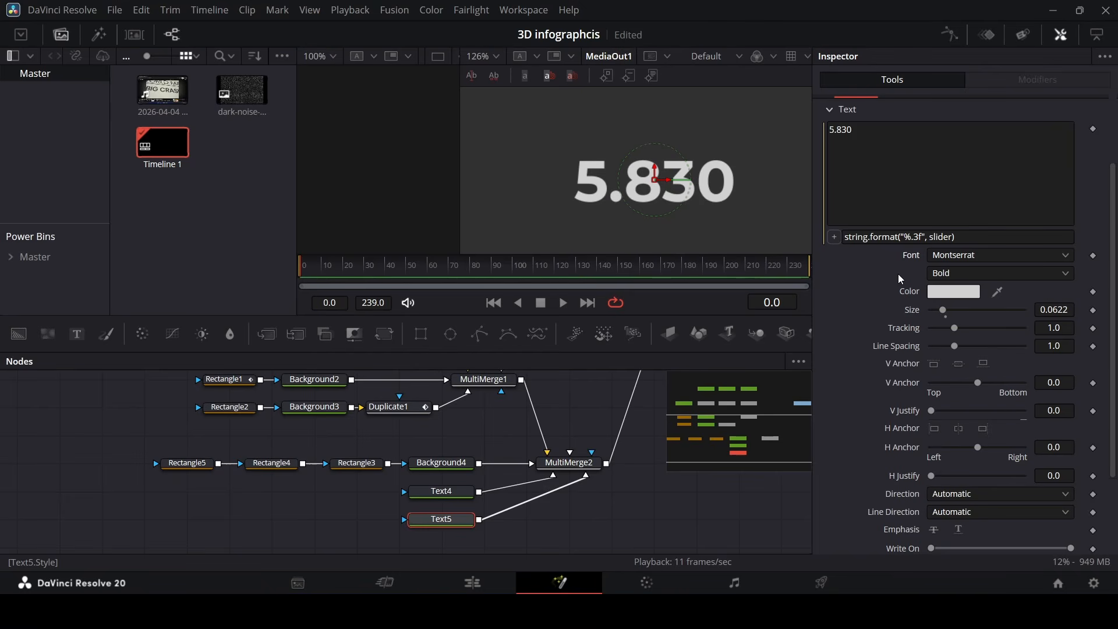
Step: Try the %.1f, %.2f and %.0f formats in Text5's expression and return it to %.3f
left_click(918, 237)
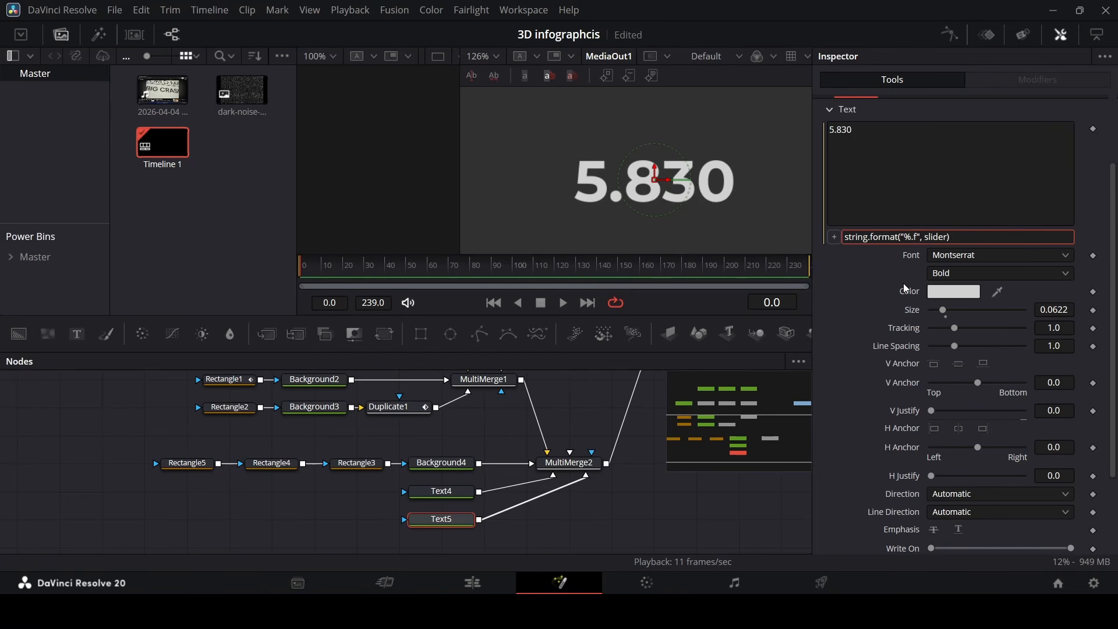
type("1")
left_click(882, 291)
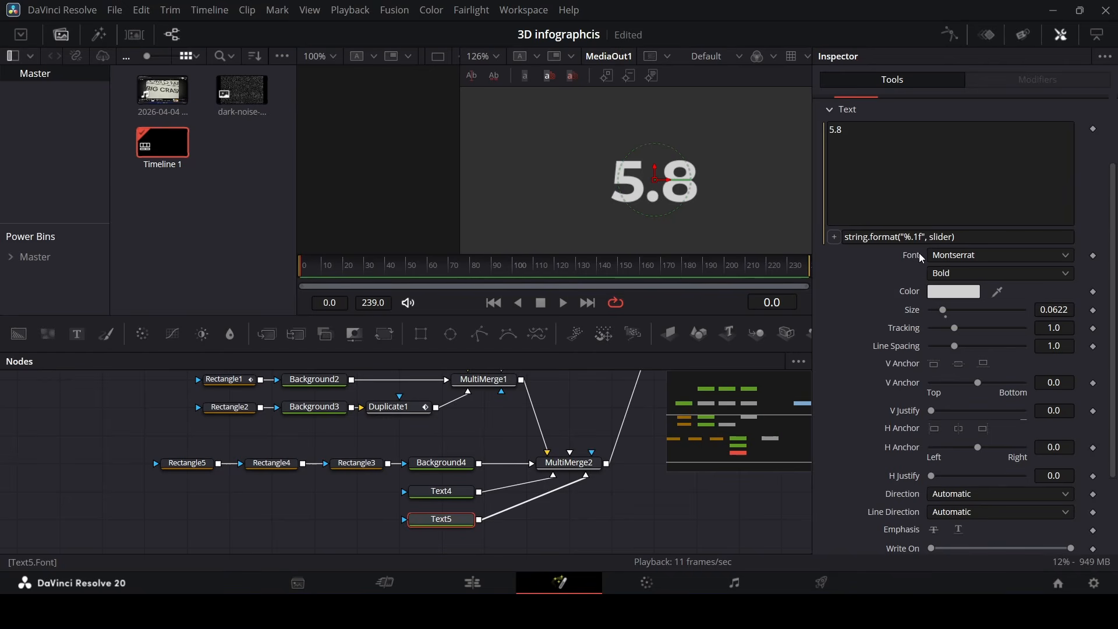
left_click(919, 237)
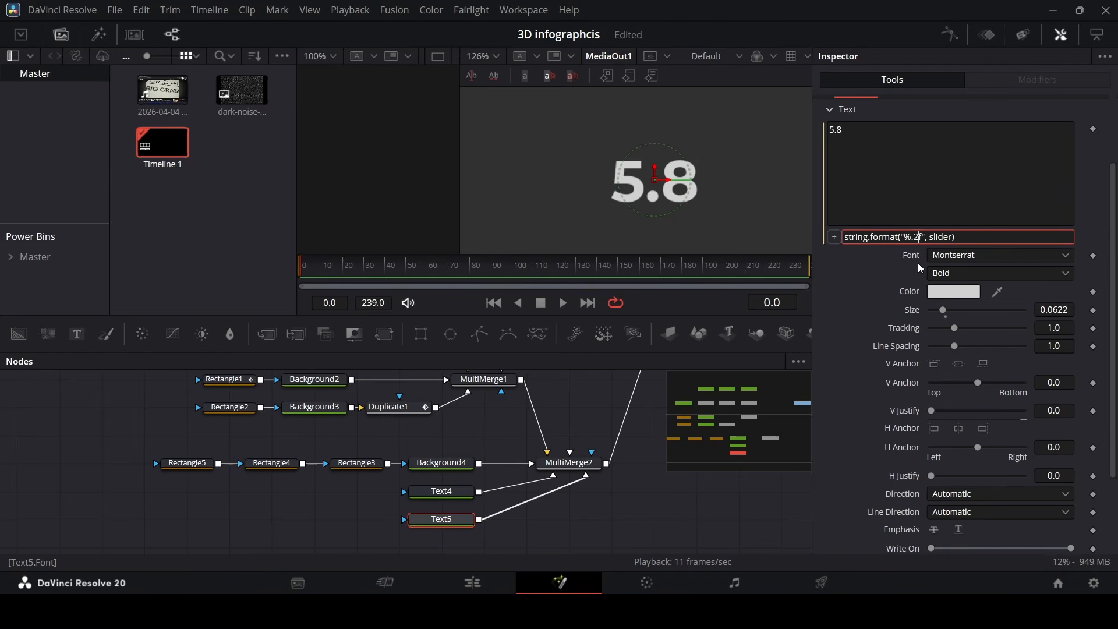
key("Tab")
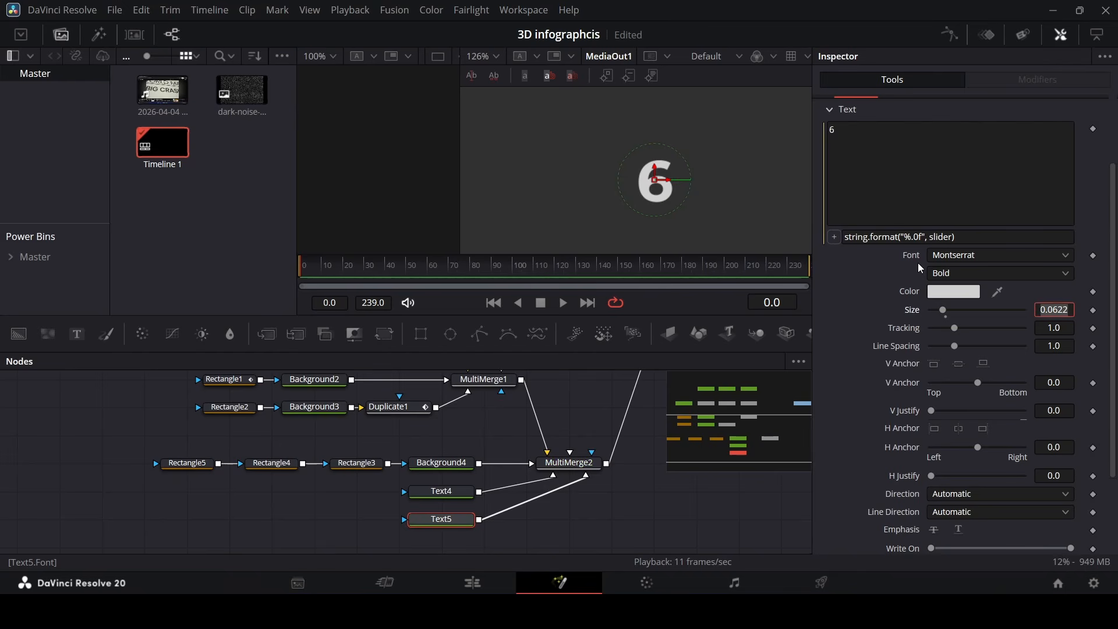
left_click(923, 236)
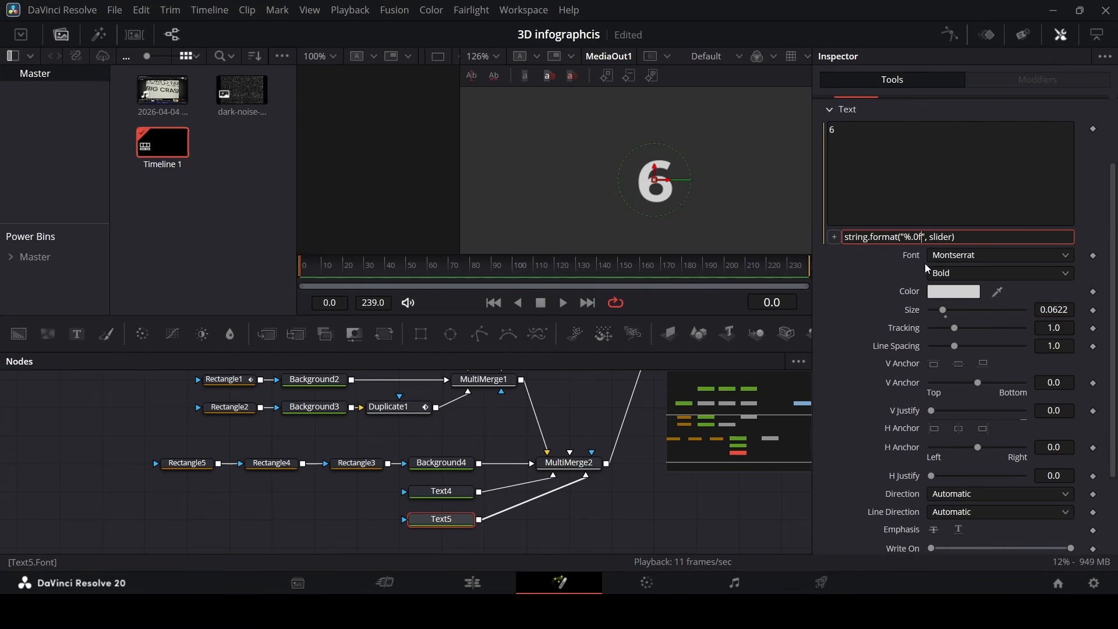
key("BackSpace")
type("3")
key("Return")
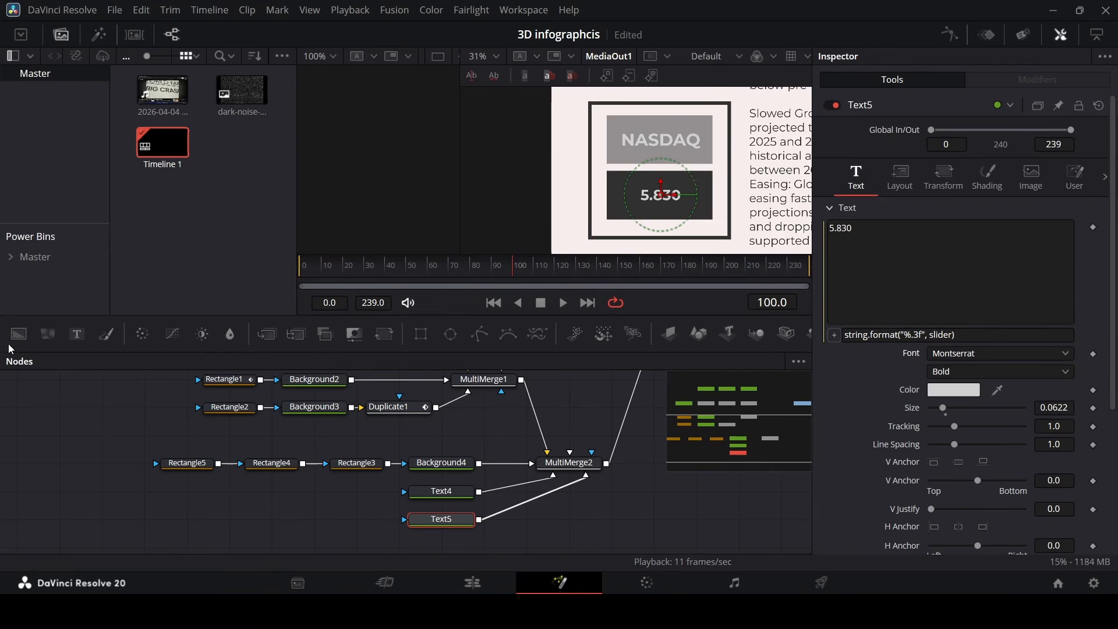
Step: Add a Background5 node masked by a new Rectangle6 and connect it to MultiMerge2
left_click_drag(19, 334, 461, 548)
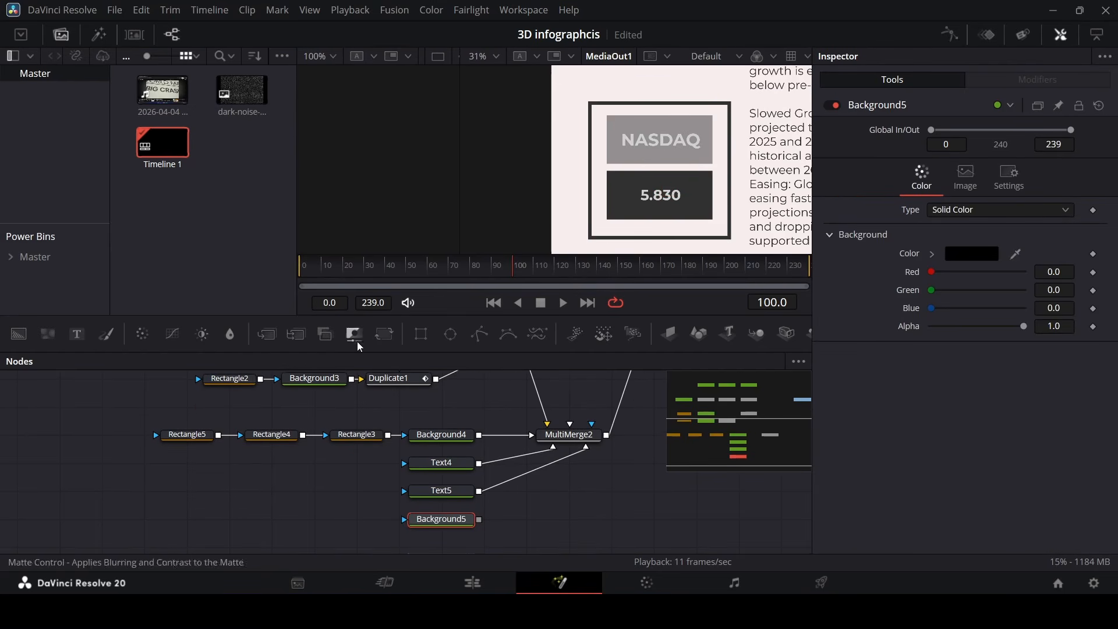
left_click(420, 335)
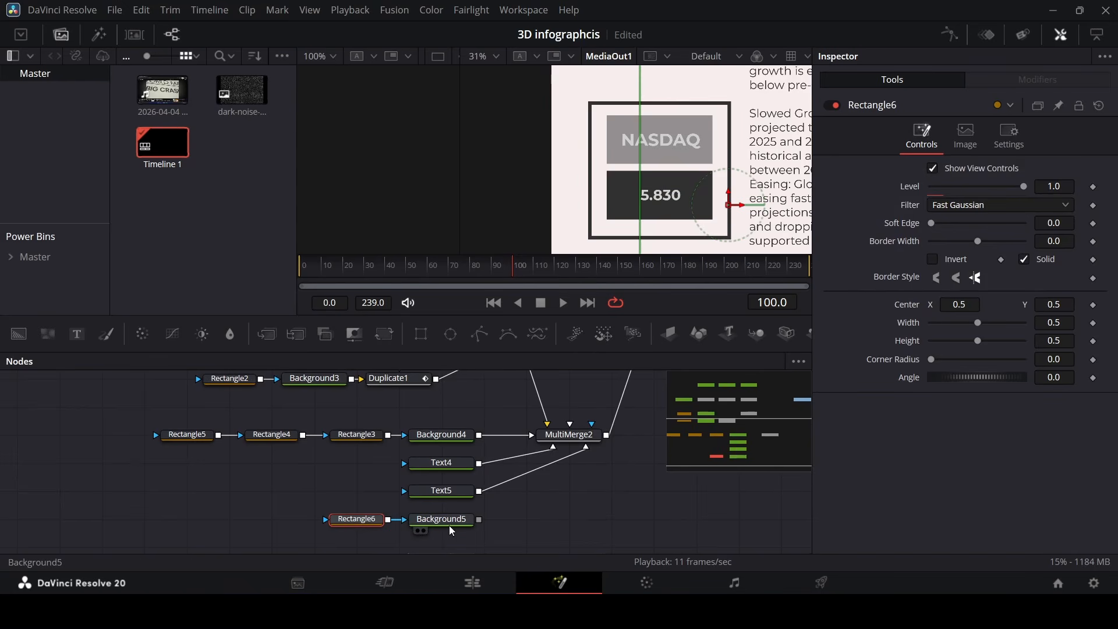
left_click_drag(479, 519, 624, 458)
Step: Move the Background5 layer in MultiMerge2 over the dark counter box, to about X 0.2817, Y 0.5096
left_click(565, 437)
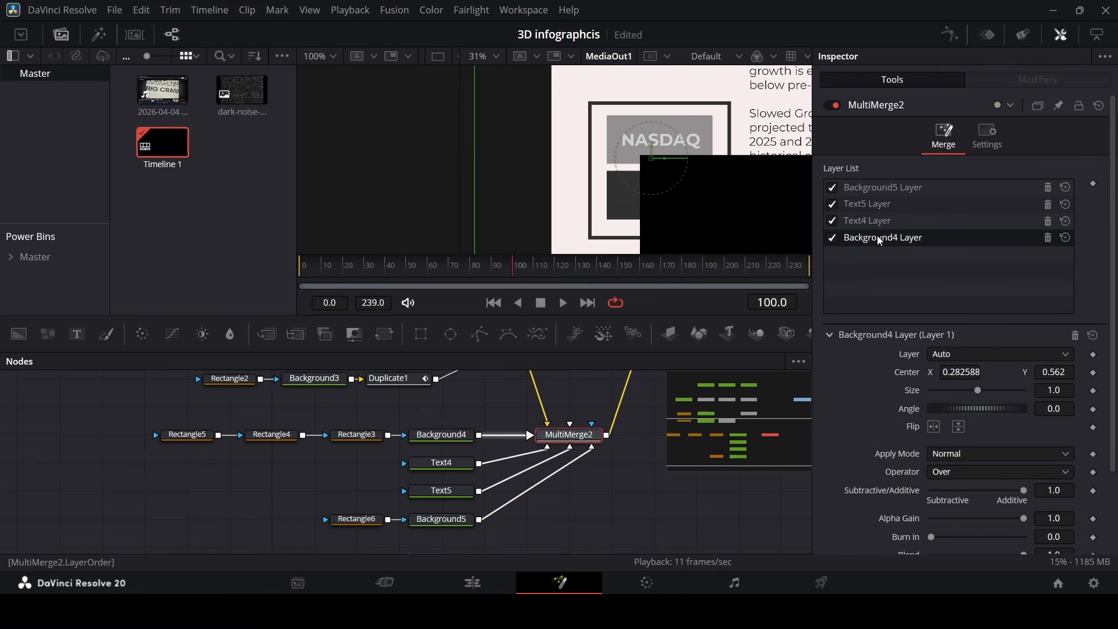
left_click(894, 240)
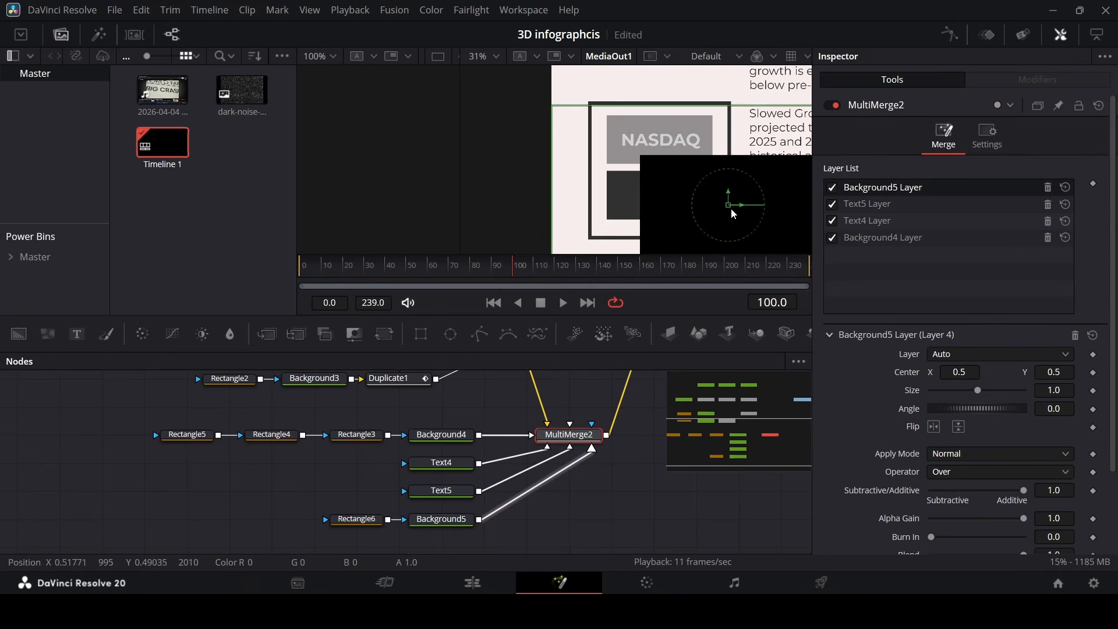
left_click_drag(728, 205, 651, 198)
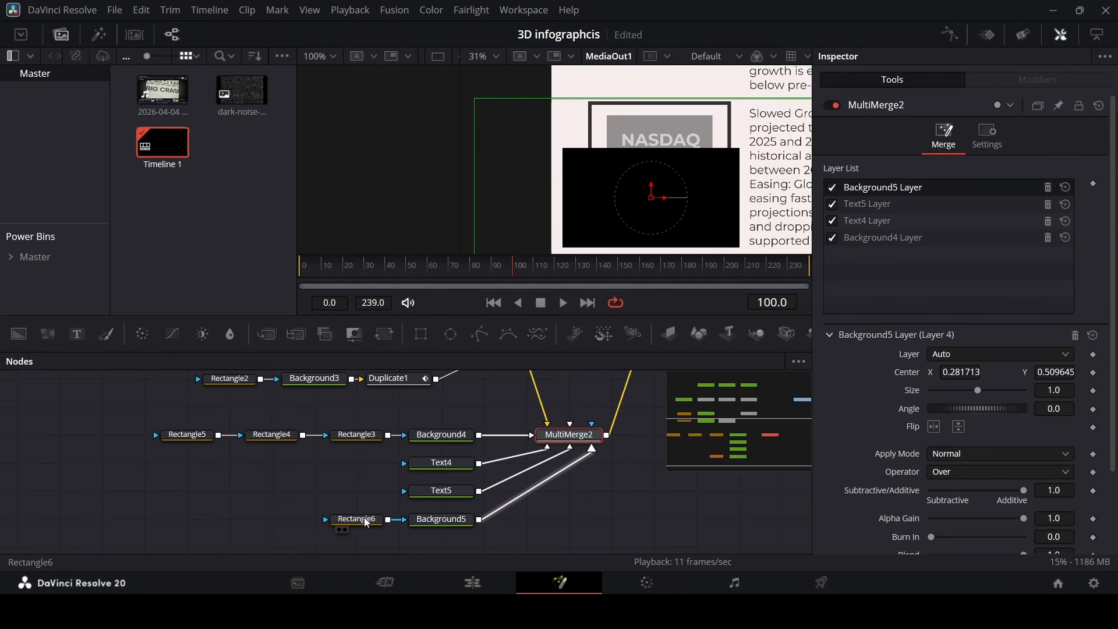
Step: Shape Rectangle6 into a narrow bar left of the number, width 0.014 and height 0.114, and set Background5's red to 1.0
left_click(371, 517)
left_click_drag(978, 328, 949, 344)
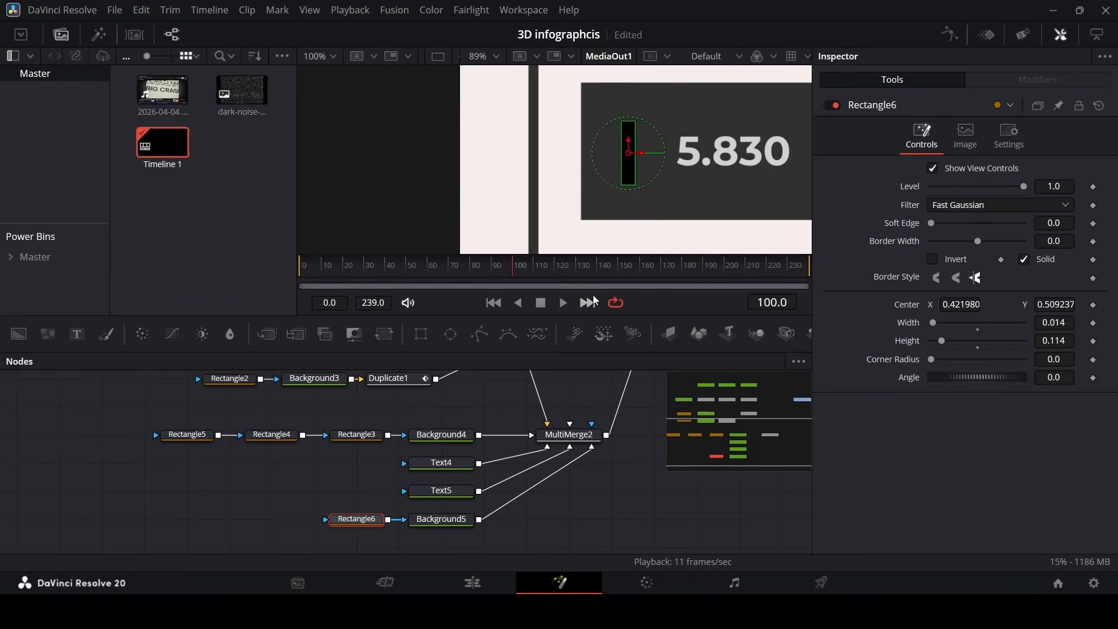
left_click(460, 520)
left_click_drag(930, 273, 1026, 273)
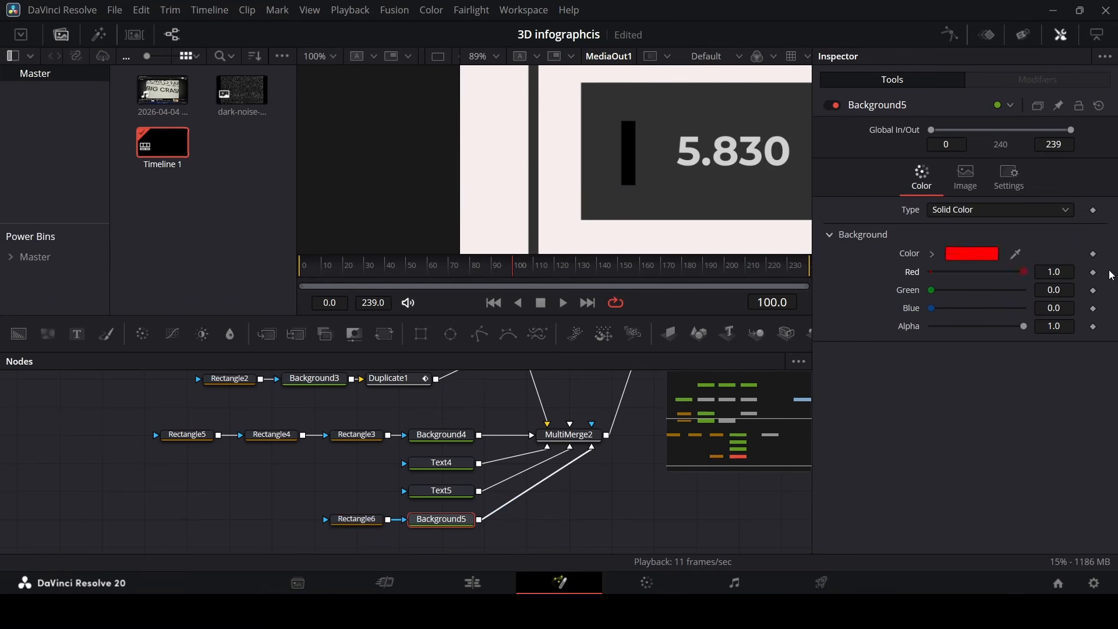
Step: Add a Polygon mask feeding Rectangle6 and draw a downward triangular arrowhead at the lower end of the red bar
left_click(390, 461)
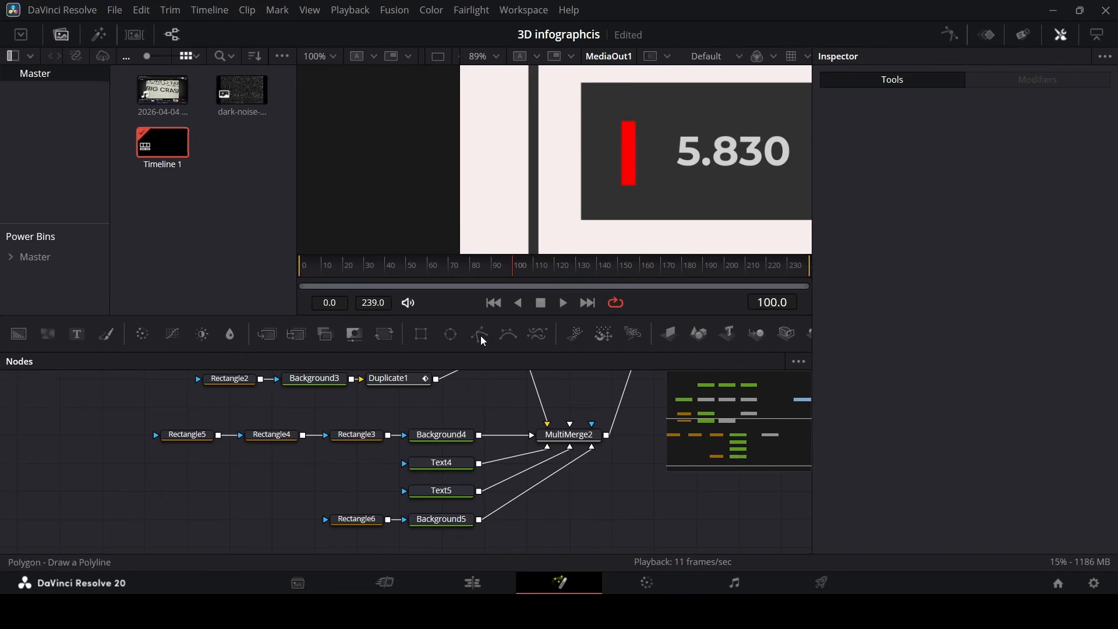
left_click_drag(480, 334, 350, 520)
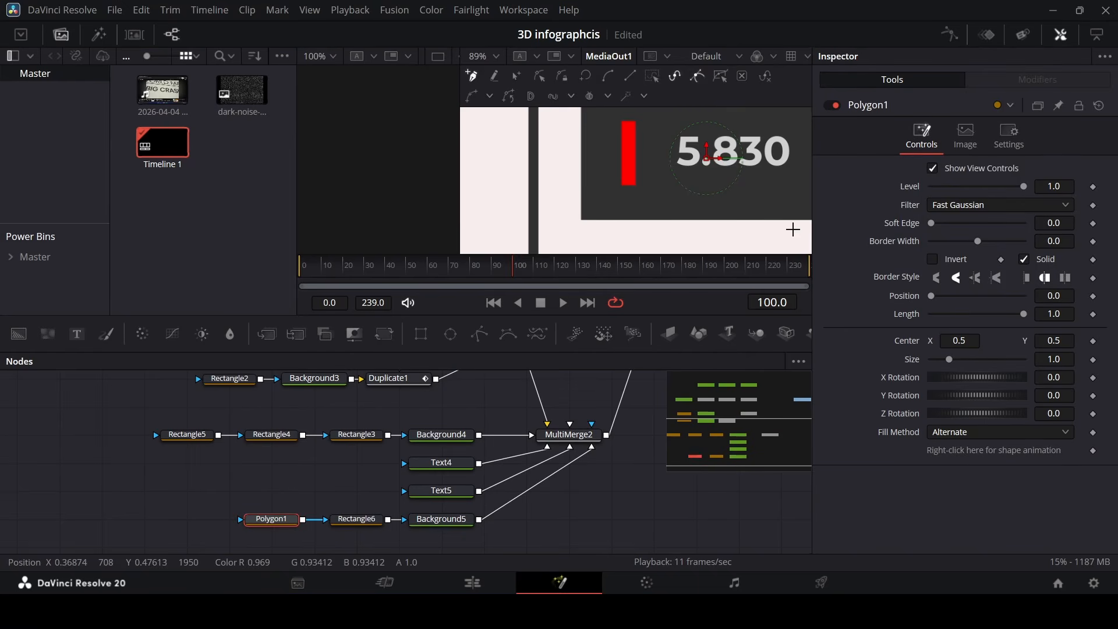
scroll(594, 167, "up", 4)
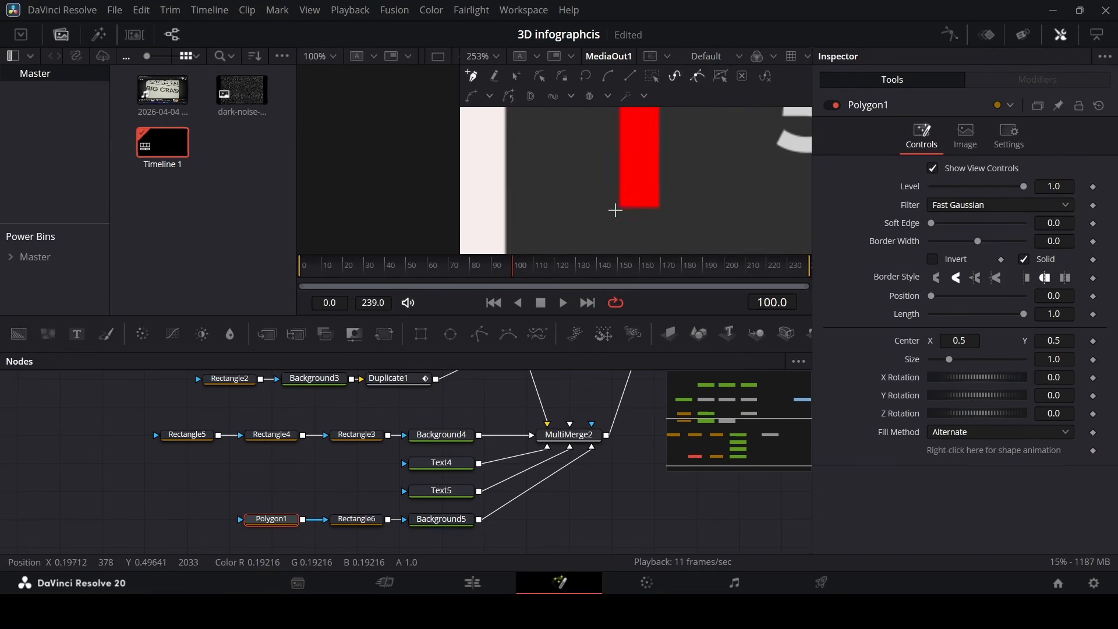
left_click(696, 204)
left_click(640, 237)
left_click(585, 205)
scroll(623, 221, "down", 1)
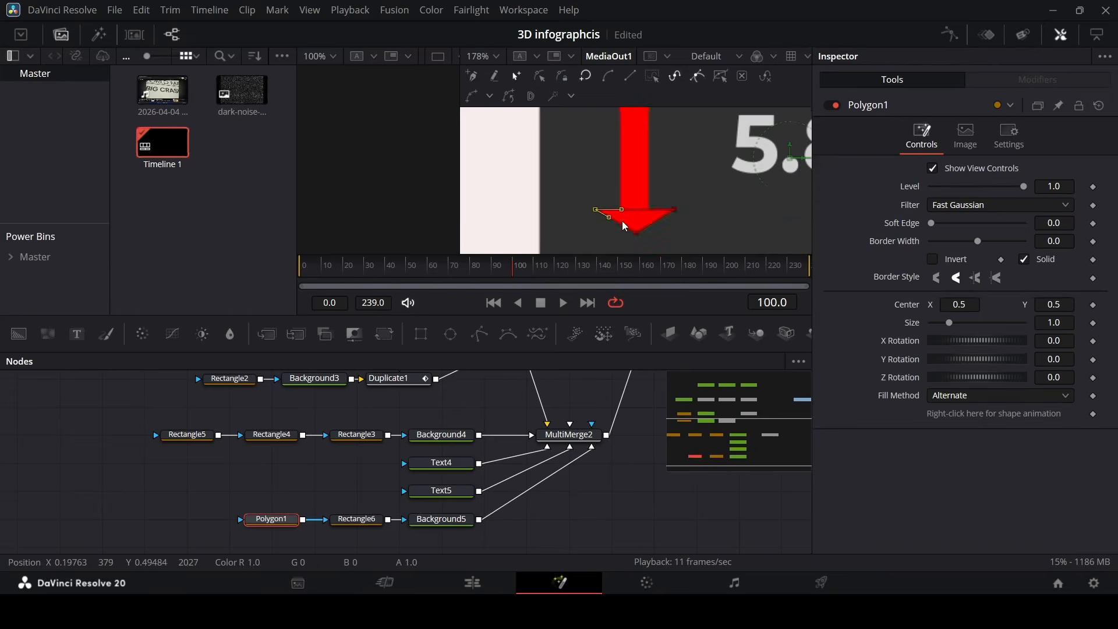
left_click(588, 402)
Step: Set Polygon1's center X to 0.499 and pull the arrowhead's left corner slightly inward to make it symmetrical with the bar
scroll(593, 237, "down", 2)
scroll(610, 221, "up", 3)
scroll(610, 219, "up", 2)
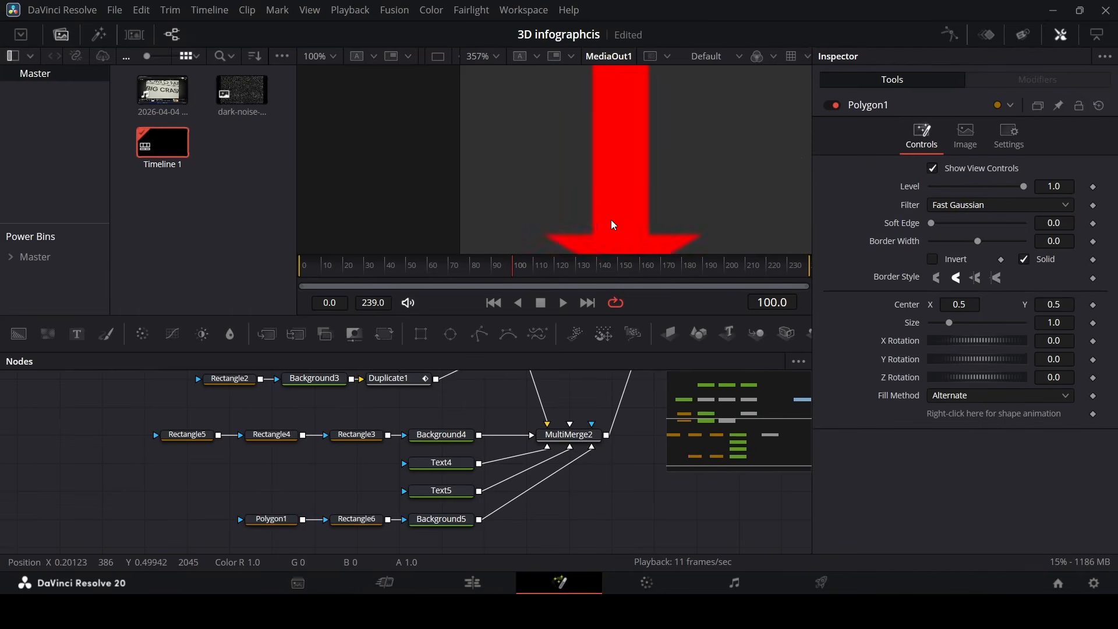
left_click(273, 519)
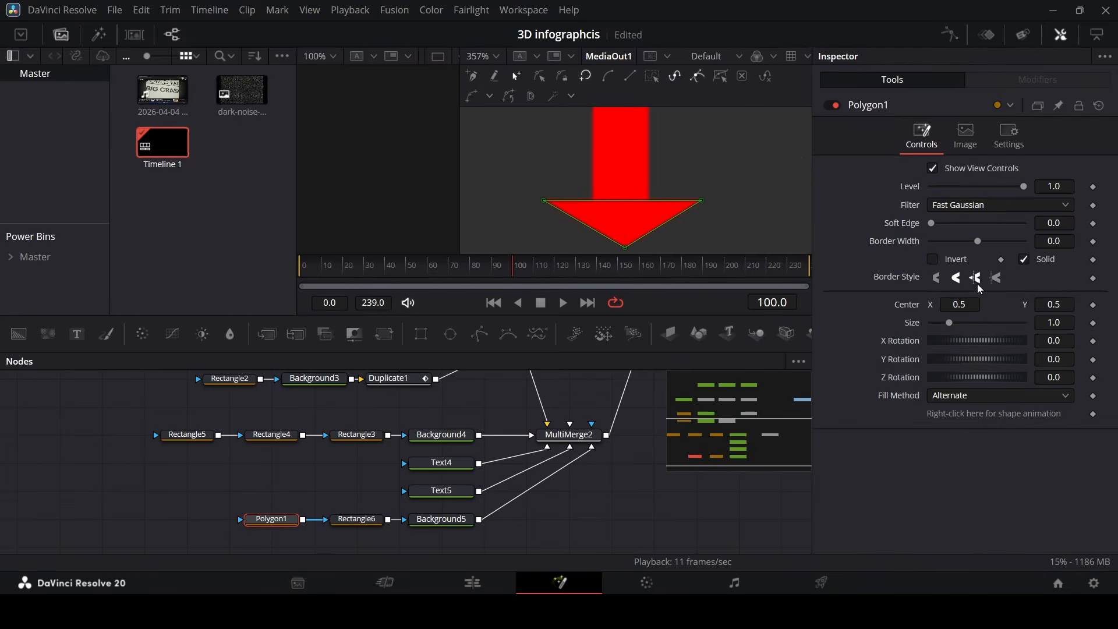
left_click_drag(968, 304, 963, 304)
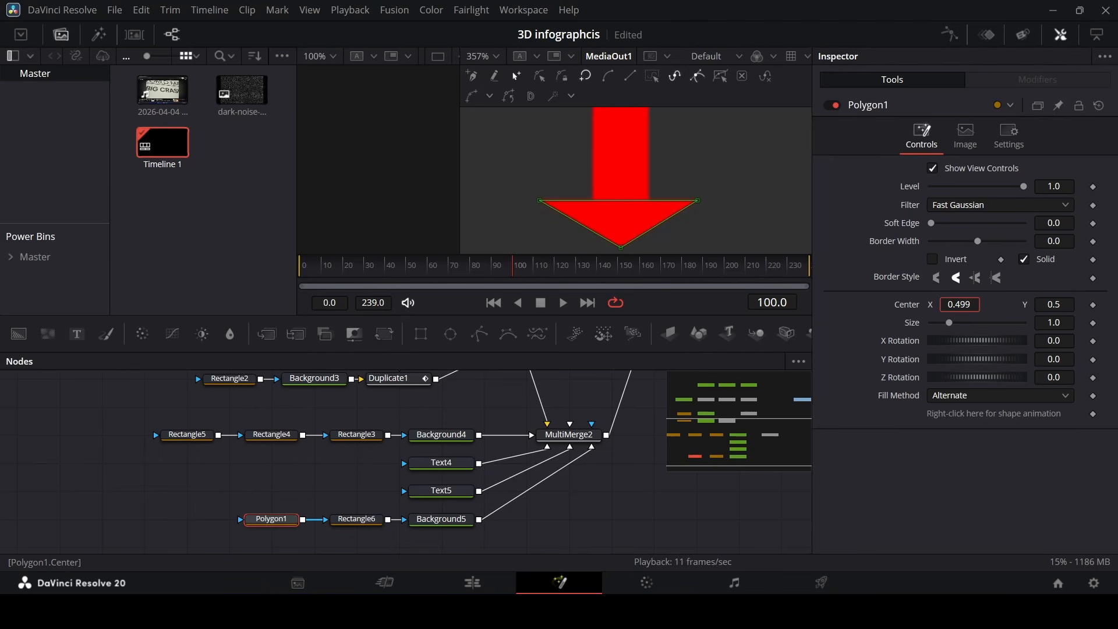
scroll(615, 149, "down", 1)
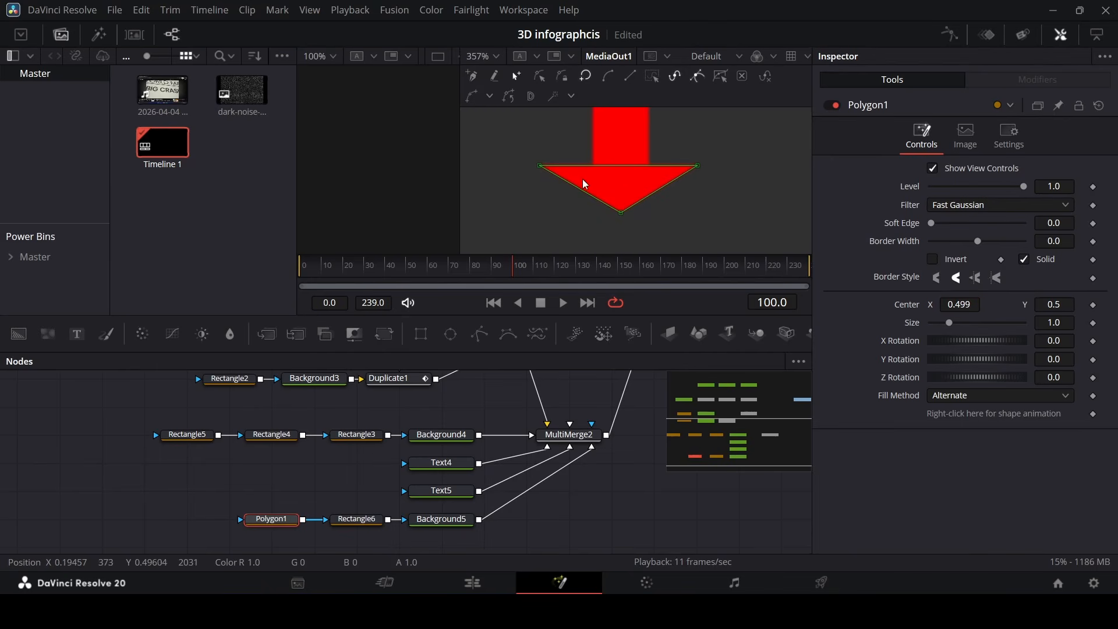
left_click_drag(522, 149, 547, 164)
left_click(638, 464)
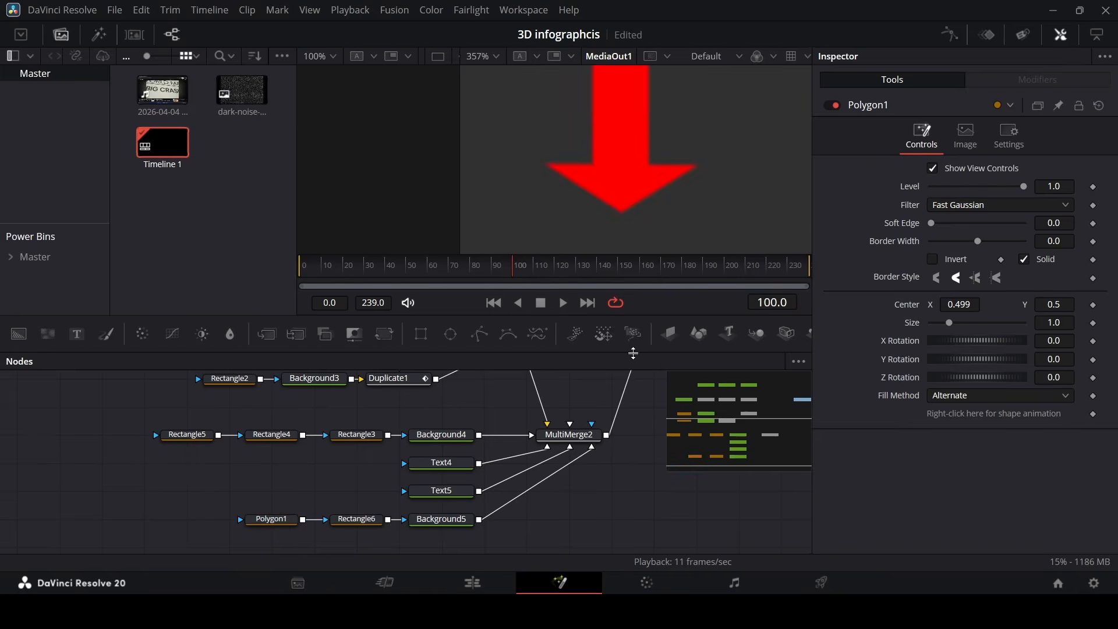
scroll(553, 198, "down", 2)
scroll(553, 200, "down", 1)
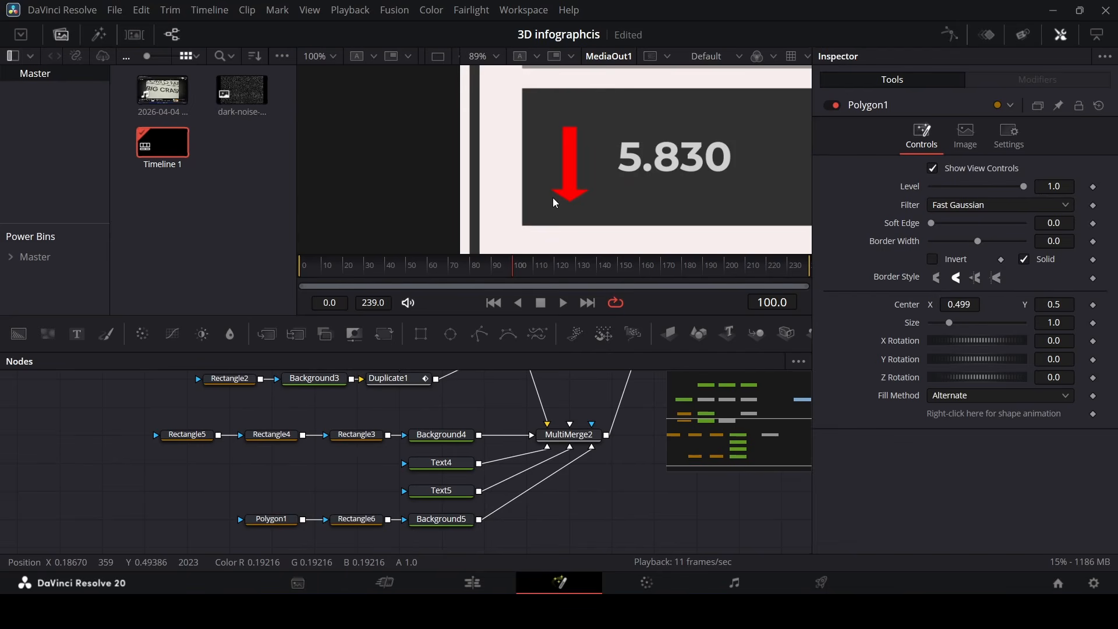
scroll(551, 199, "down", 1)
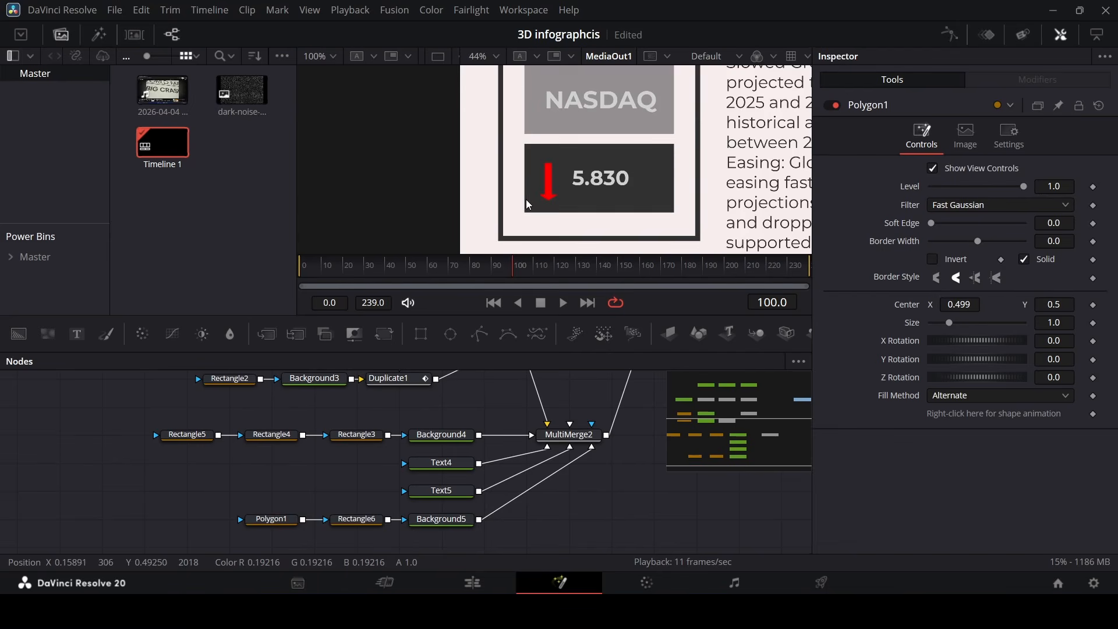
Step: Add a Duplicate node after Background5 and set its center X to 0.699, placing a second arrow right of the number
left_click_drag(243, 498, 476, 533)
left_click(446, 525)
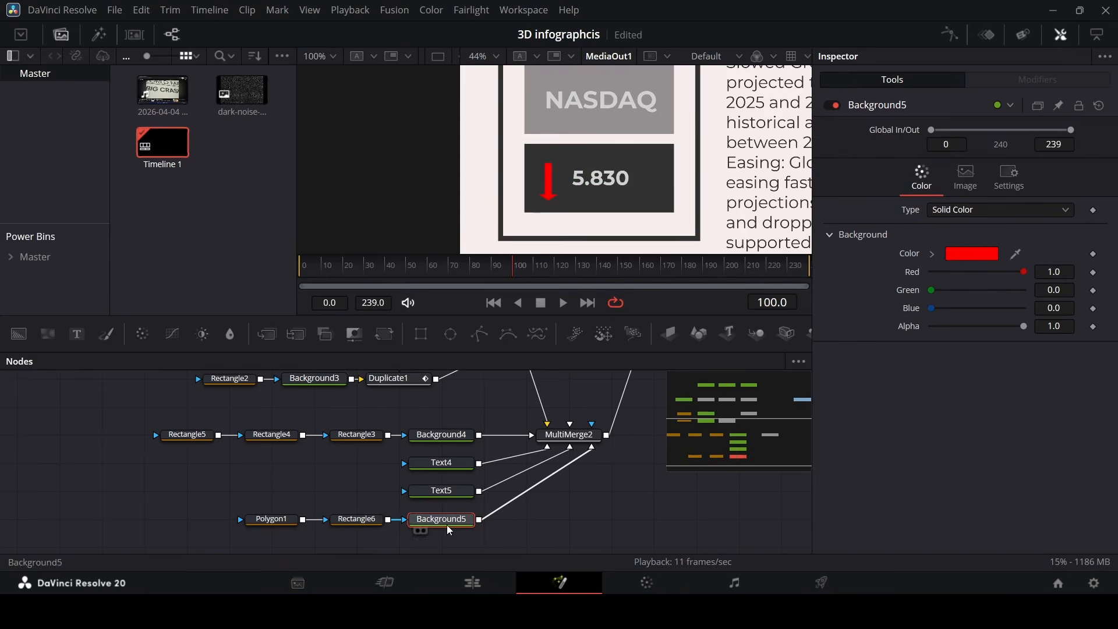
key("shift+space")
type("dup")
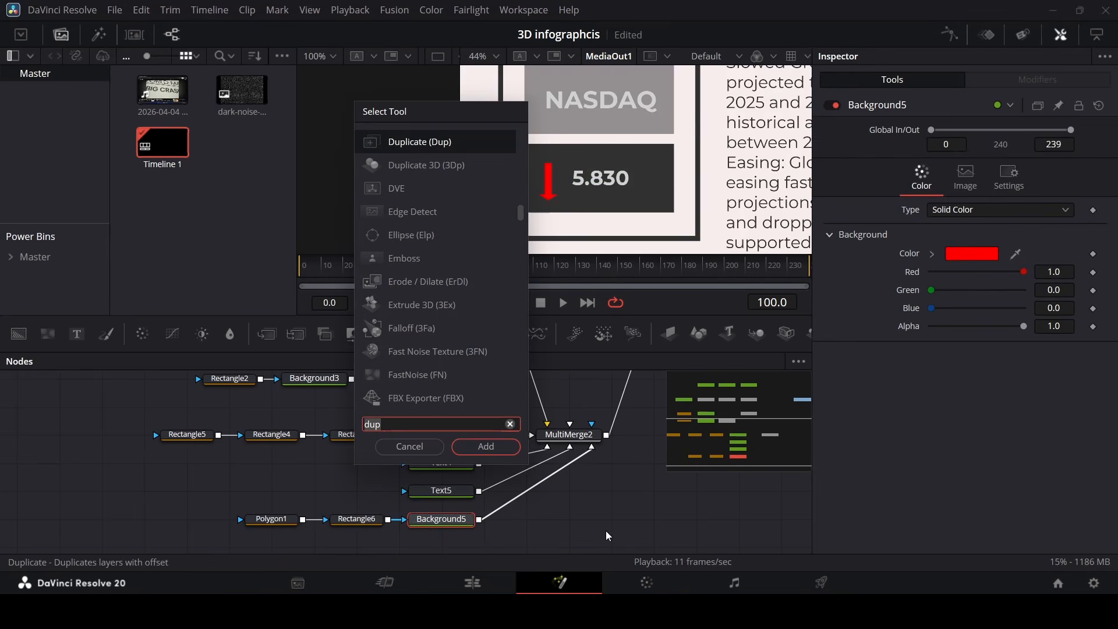
key("Return")
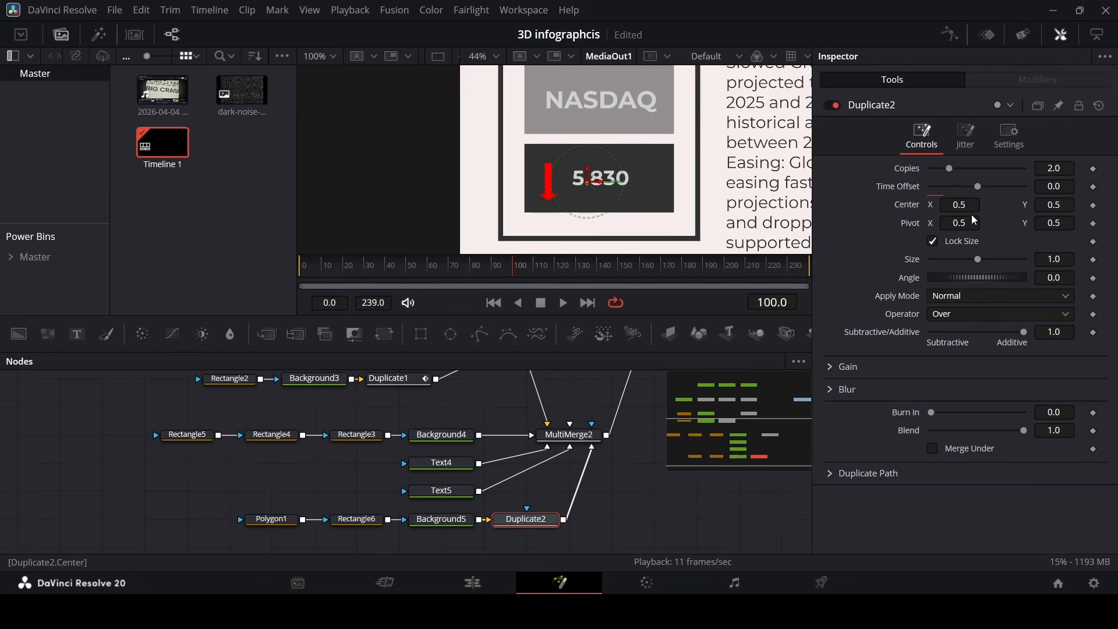
left_click_drag(966, 208, 1017, 209)
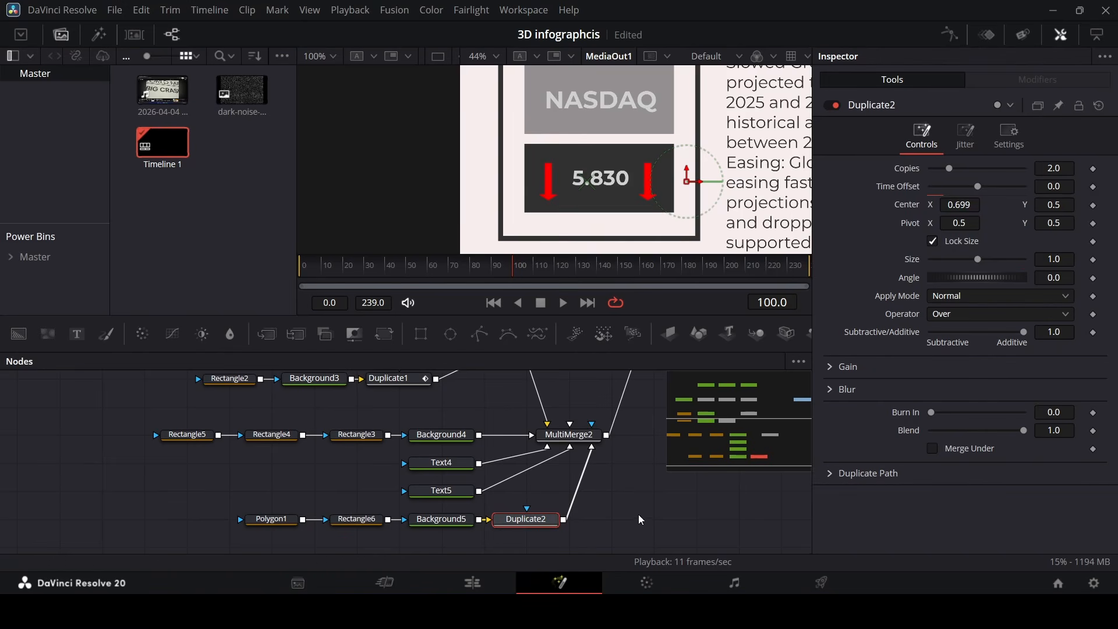
Step: Insert a Camera Shake node between Duplicate2 and MultiMerge2
key("shift+space")
type("dup")
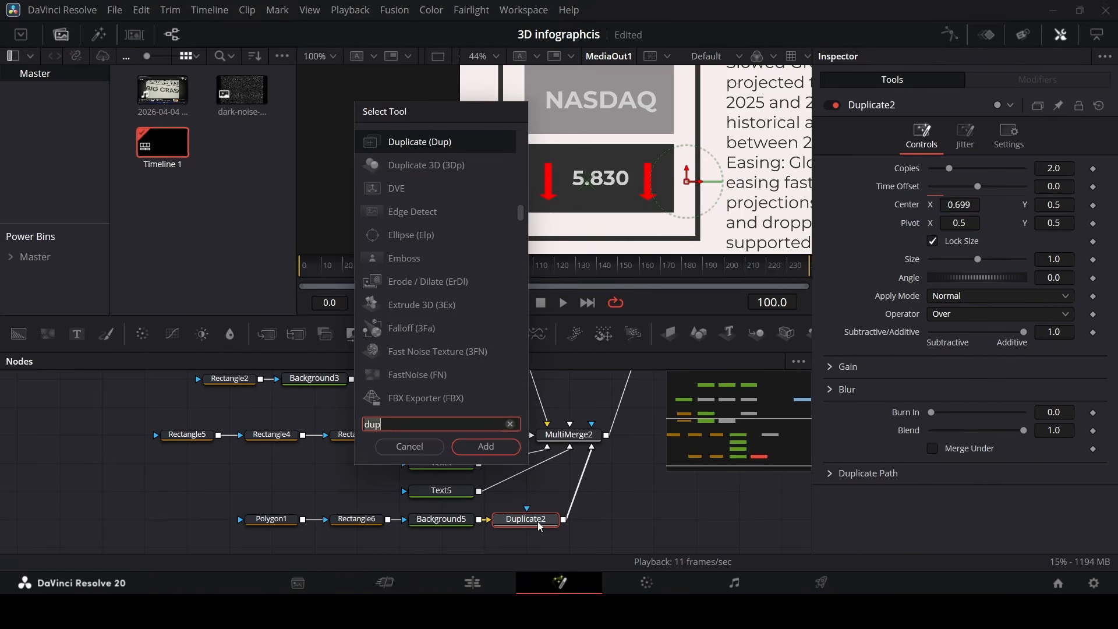
key("BackSpace")
key("BackSpace")
key("BackSpace")
type("ca")
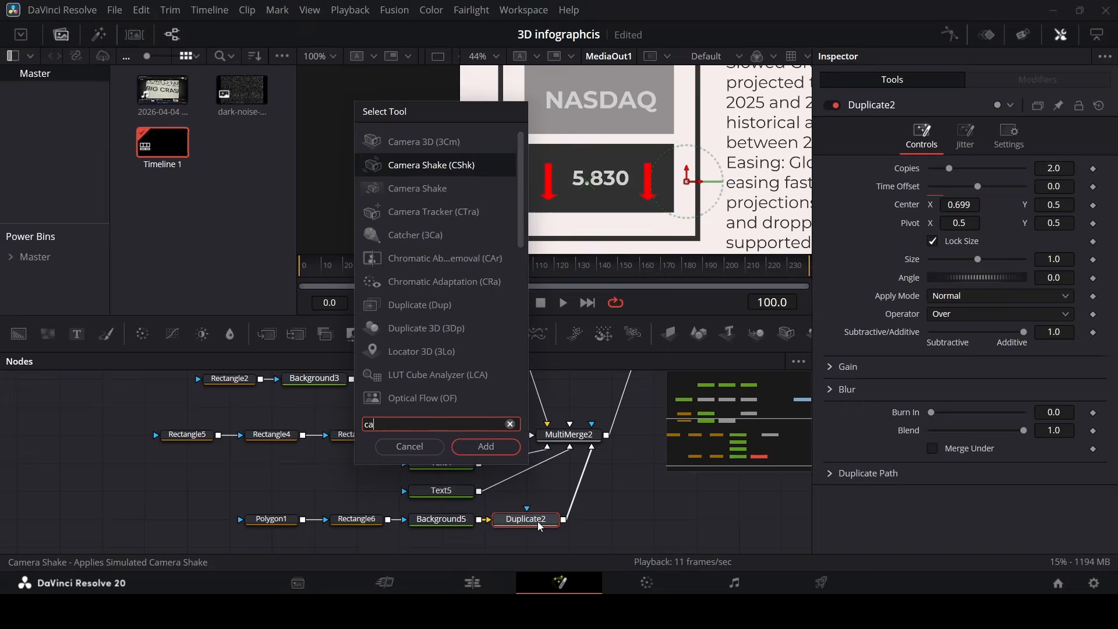
key("Return")
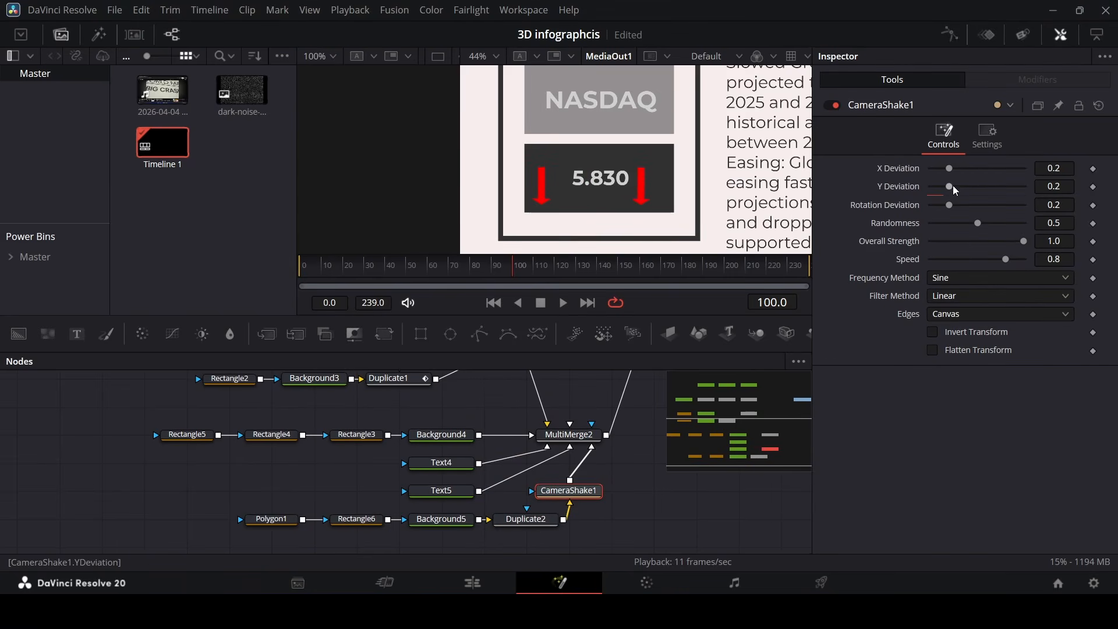
Step: Set CameraShake1's X Deviation and Rotation Deviation to 0, Y Deviation to 0.008 and Speed to 0.48, and preview the arrows' shake
left_click_drag(949, 167, 886, 169)
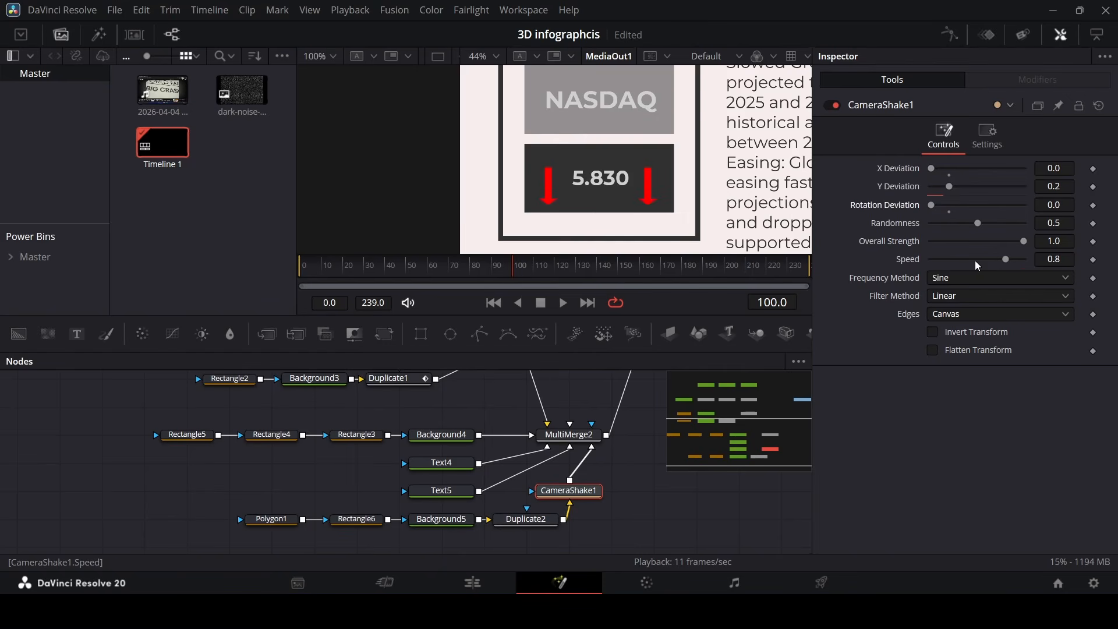
left_click_drag(995, 257, 948, 262)
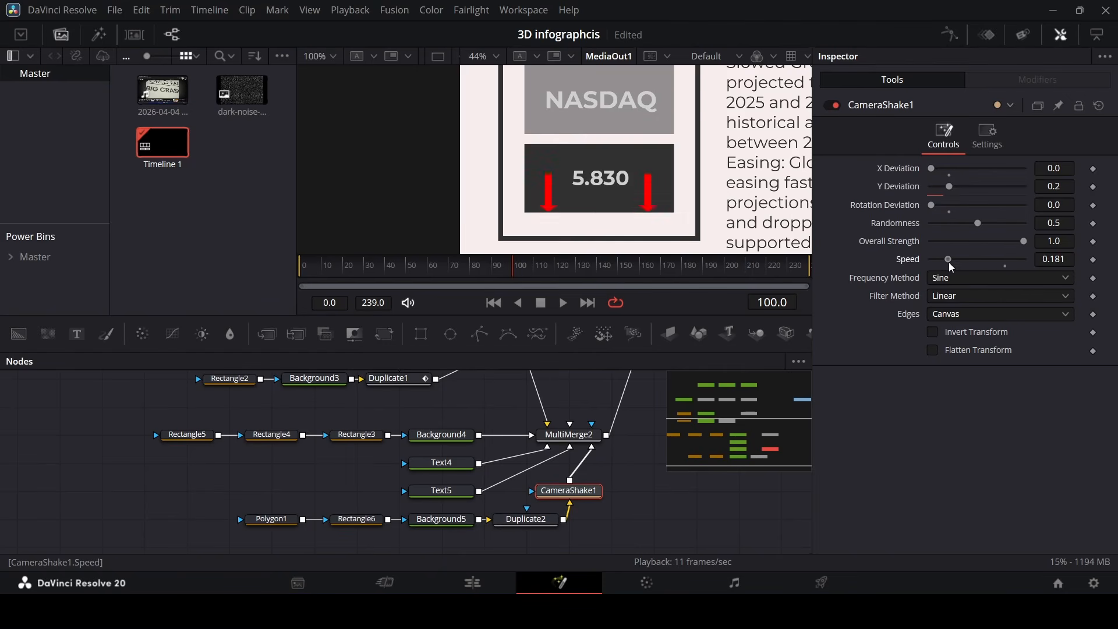
left_click_drag(949, 187, 932, 190)
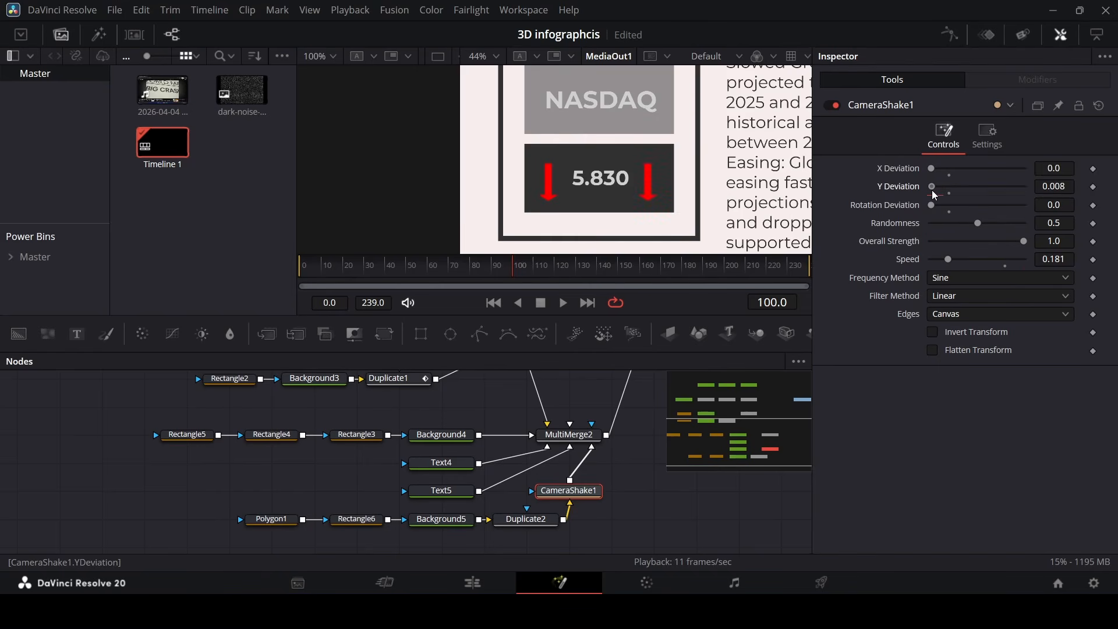
key("space")
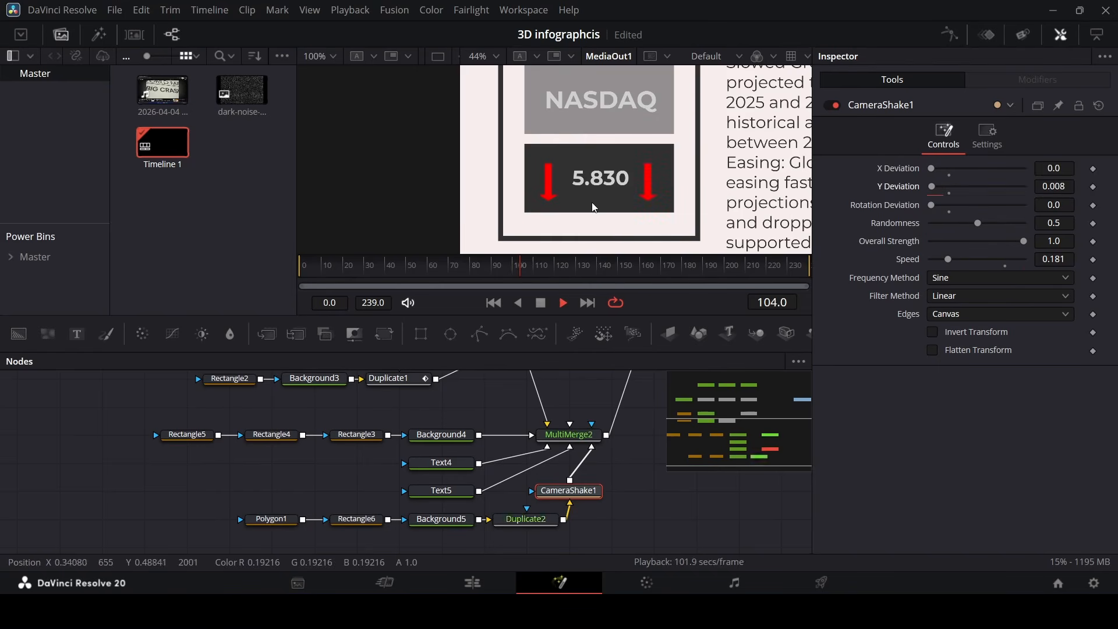
scroll(583, 190, "up", 3)
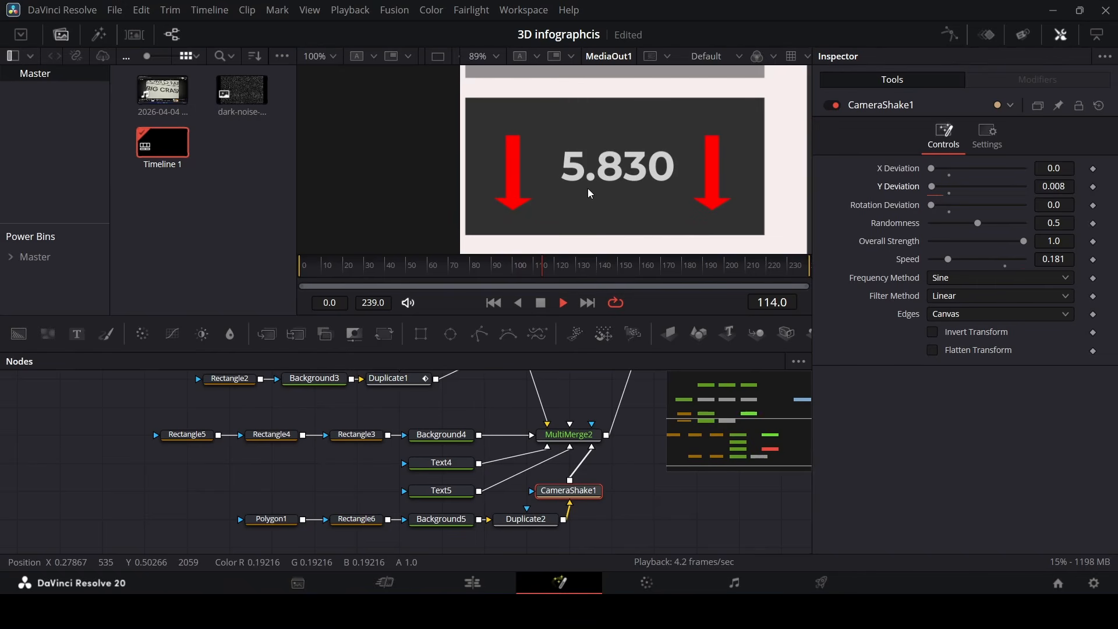
key("space")
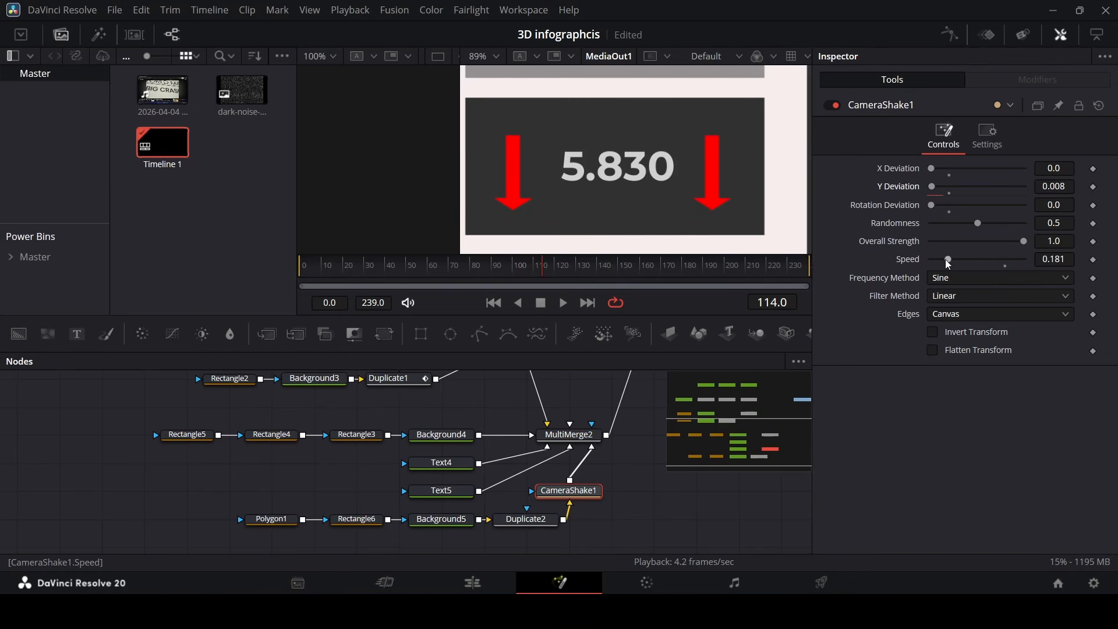
left_click_drag(947, 259, 974, 260)
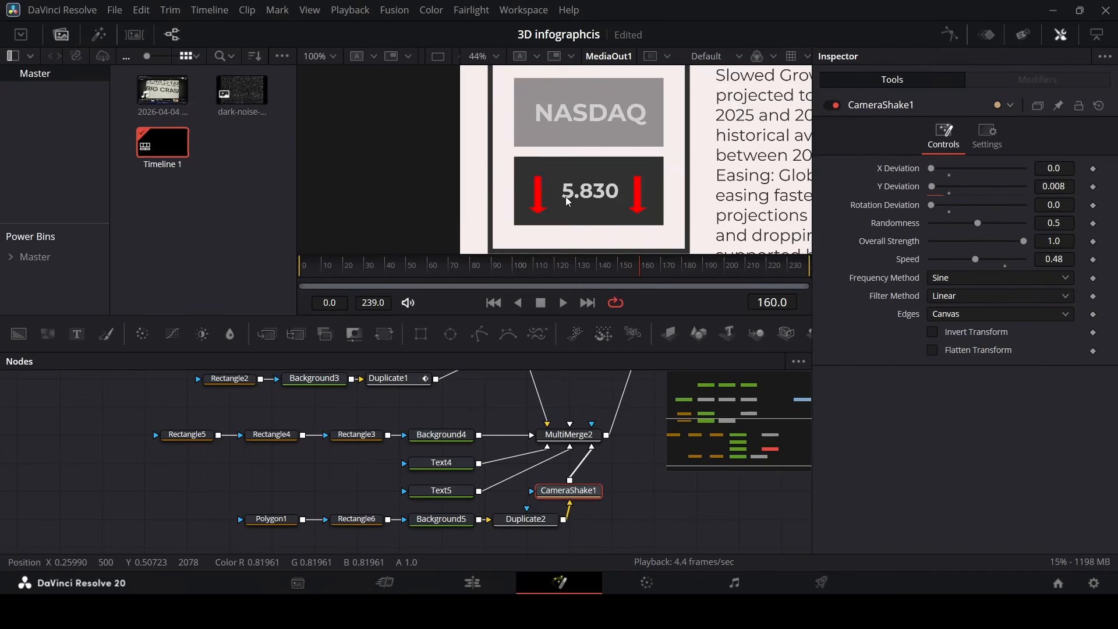
scroll(568, 196, "up", 3)
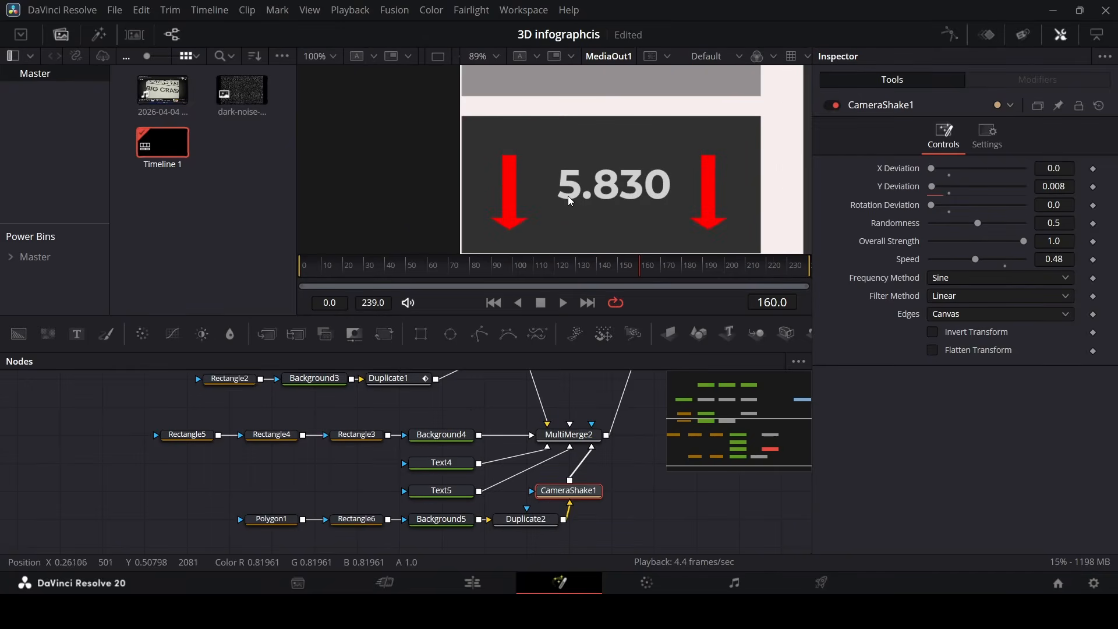
Step: Make Rectangle6's arrow shaft thinner and shorter, and raise the Polygon1 arrowhead to center Y 0.51
left_click(370, 524)
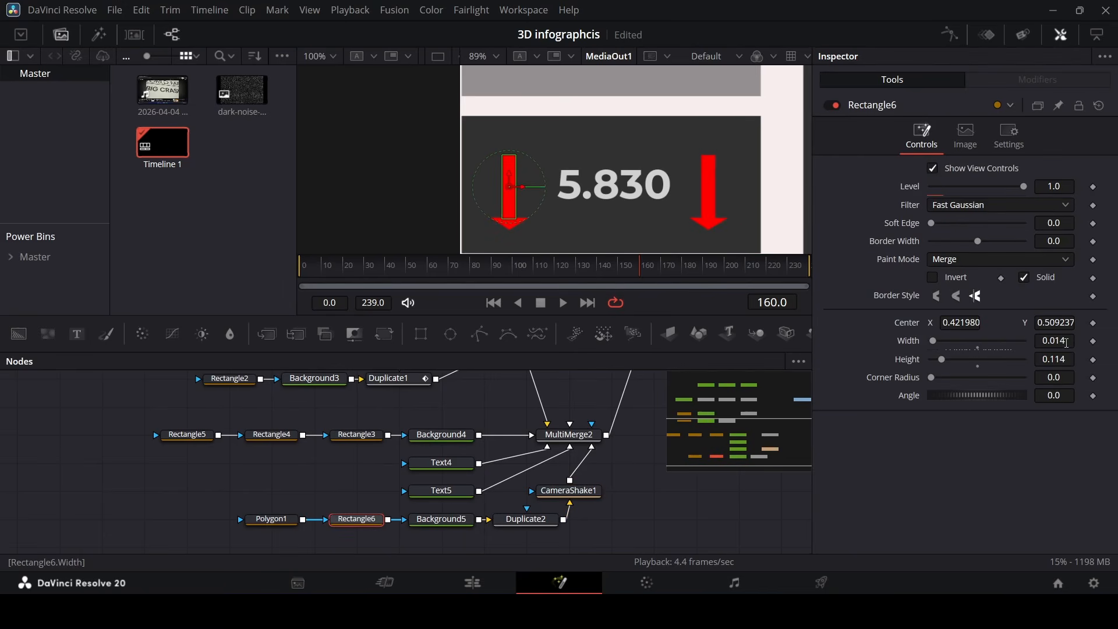
left_click_drag(1066, 344, 1067, 368)
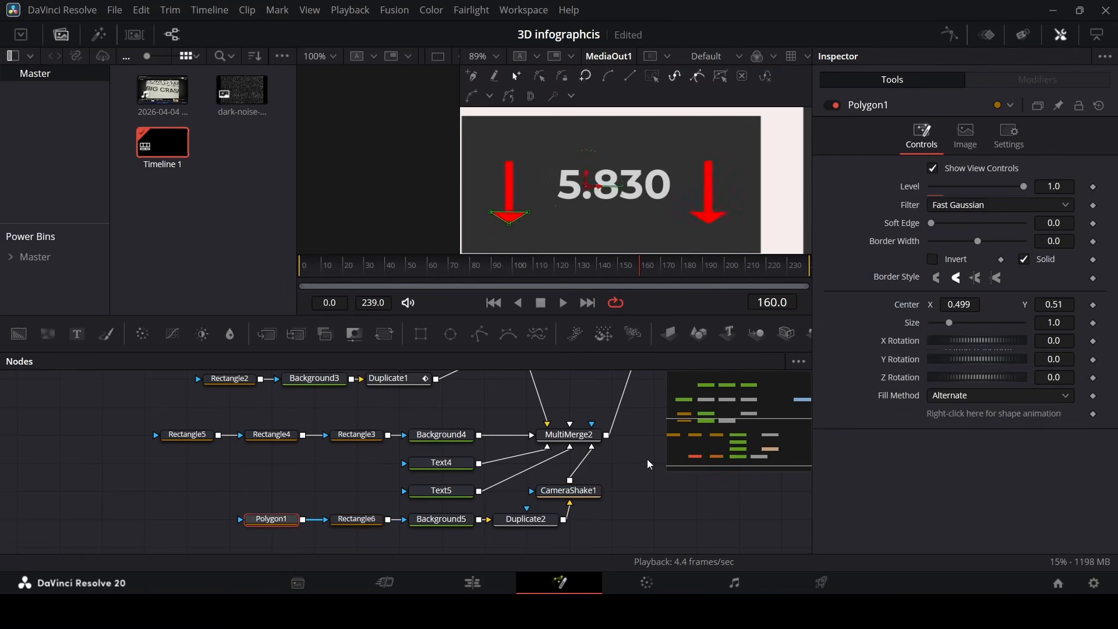
left_click(646, 462)
scroll(550, 200, "down", 5)
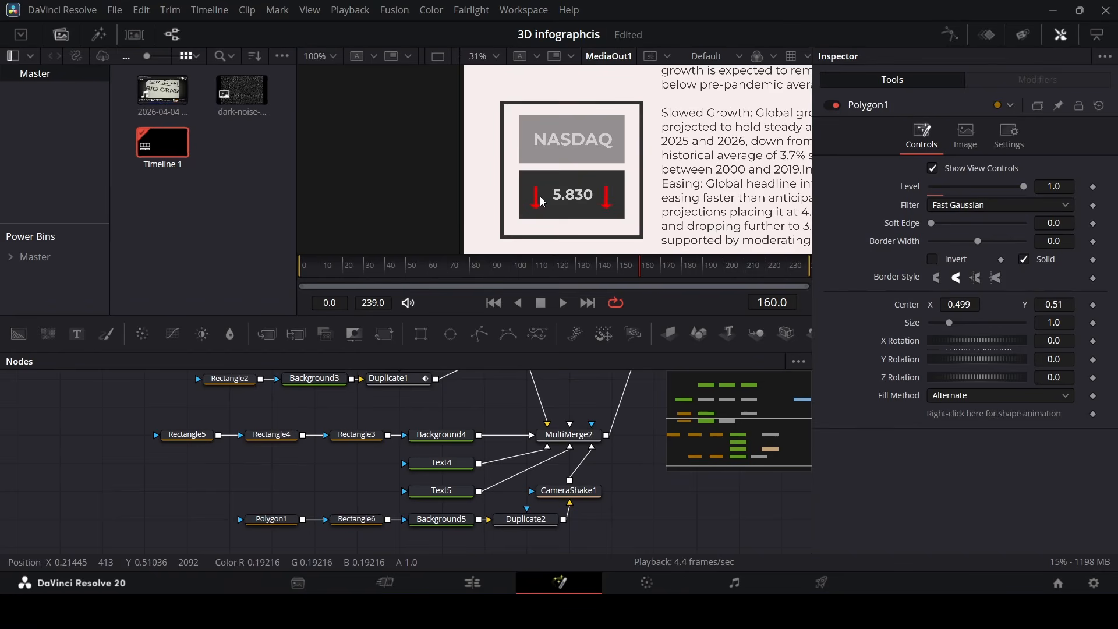
Step: Keyframe the Background4 layer's Blend in MultiMerge2 from 0 at frame 100 to 1 at frame 110, and preview the fade-in
left_click(517, 269)
left_click(567, 438)
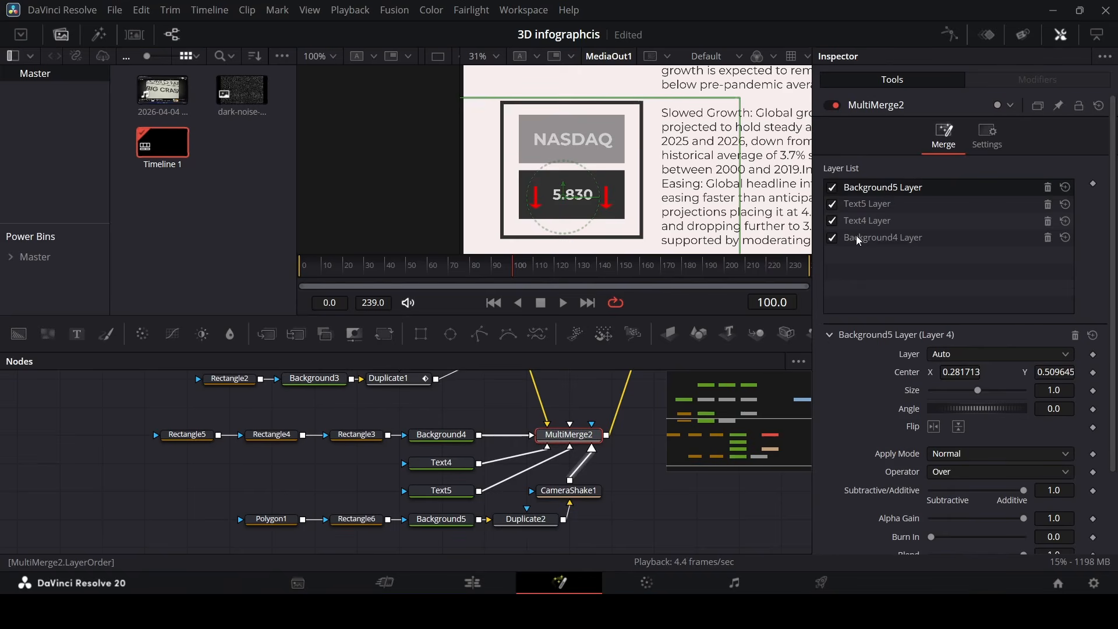
left_click(833, 236)
left_click(833, 237)
left_click(870, 243)
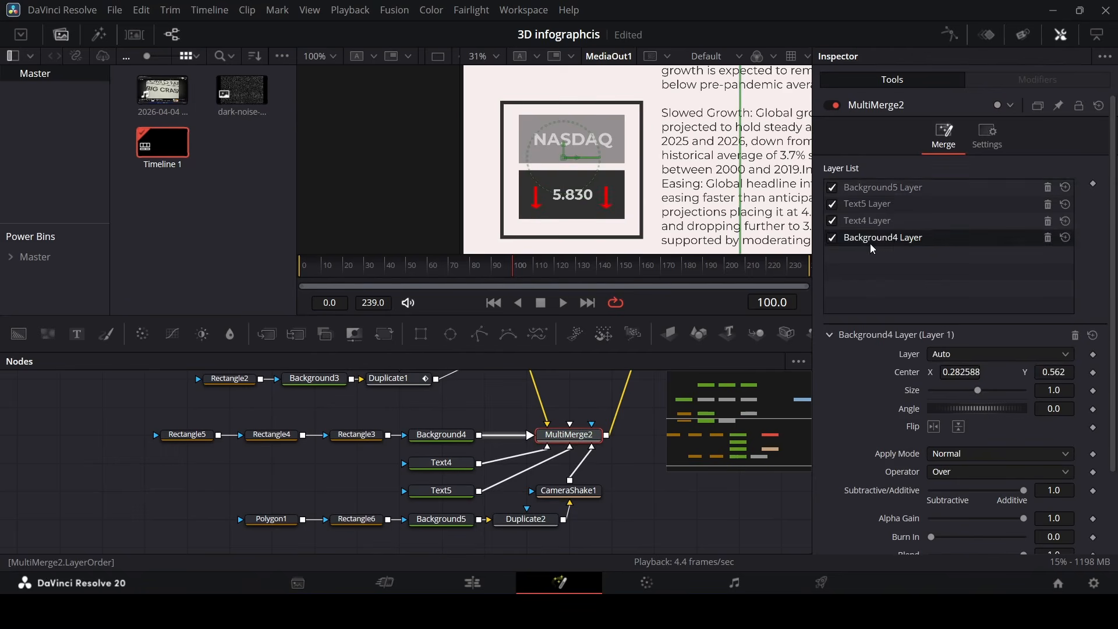
scroll(921, 349, "down", 3)
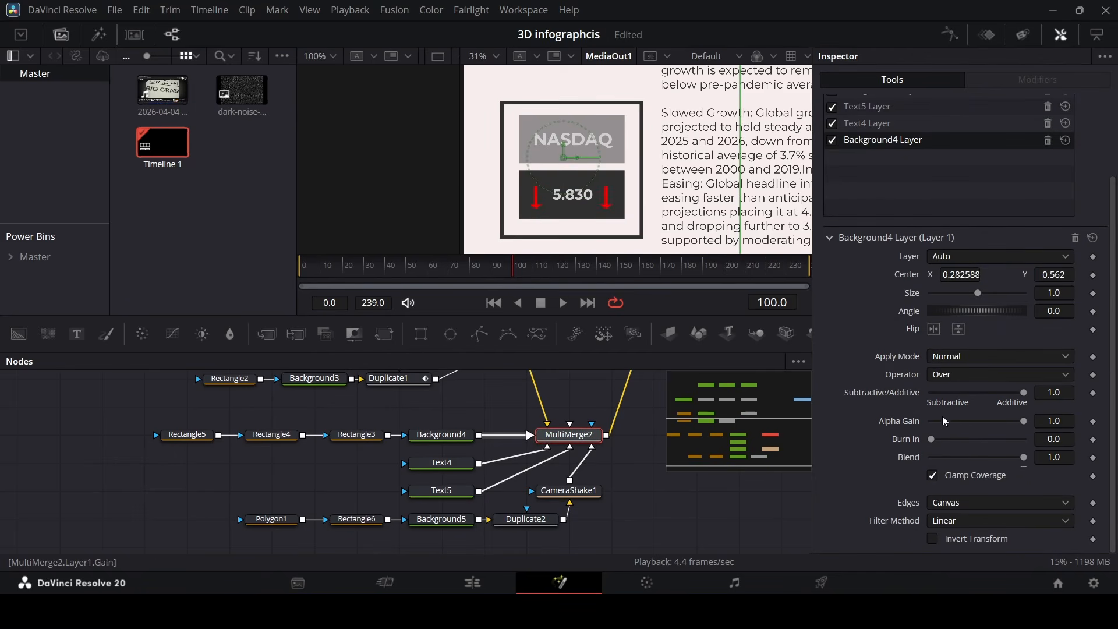
left_click(1093, 458)
mouse_move(545, 271)
left_mouse_down()
mouse_move(551, 281)
mouse_move(536, 282)
left_mouse_up()
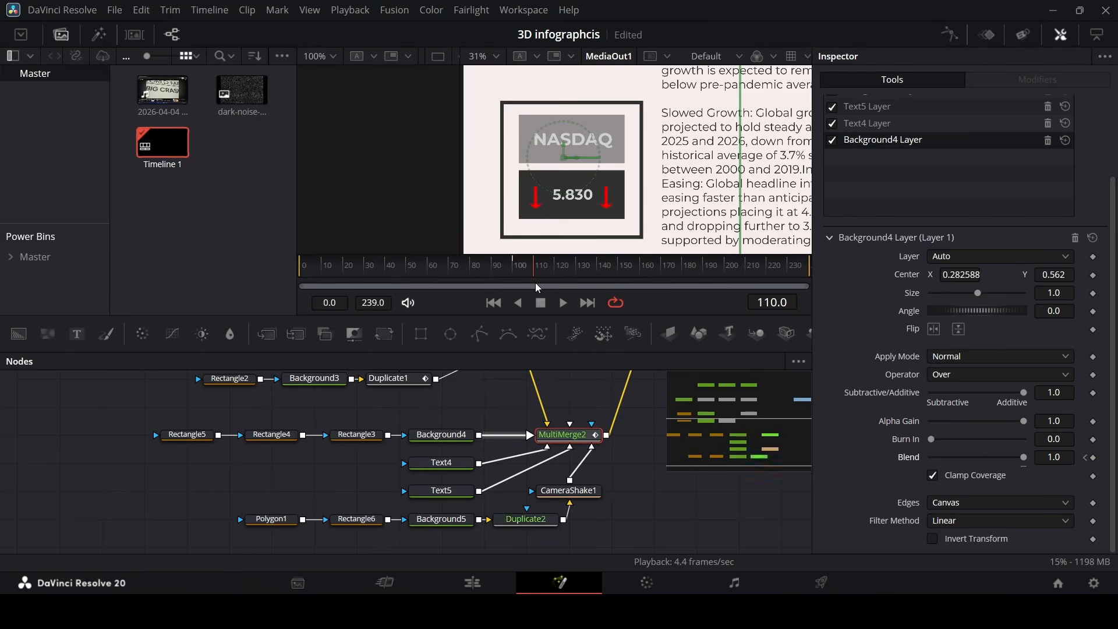
left_click(1086, 458)
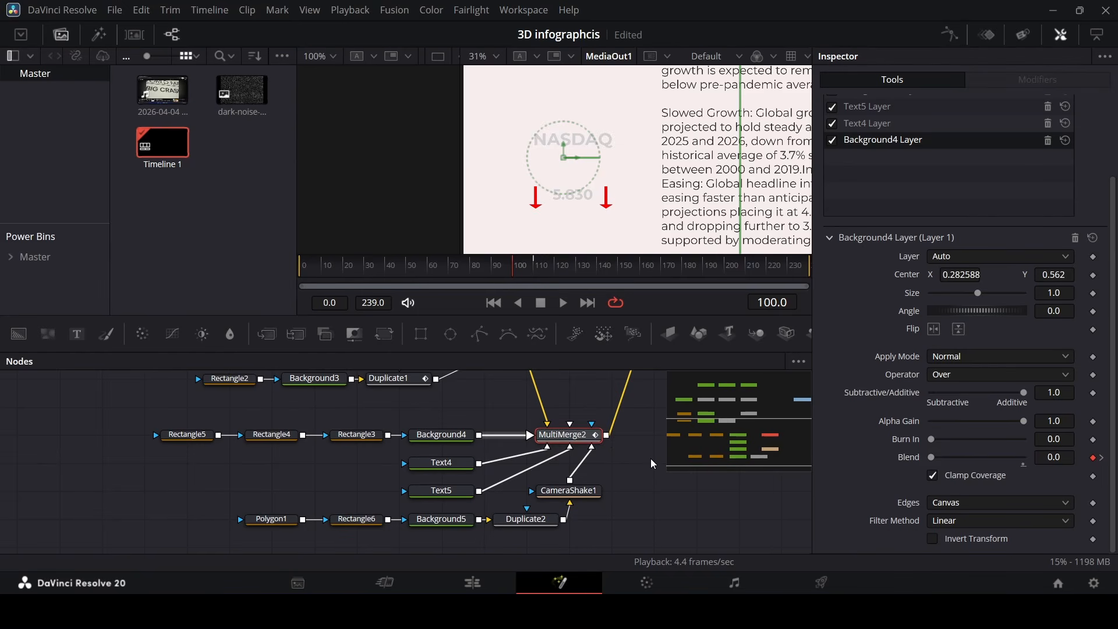
key("space")
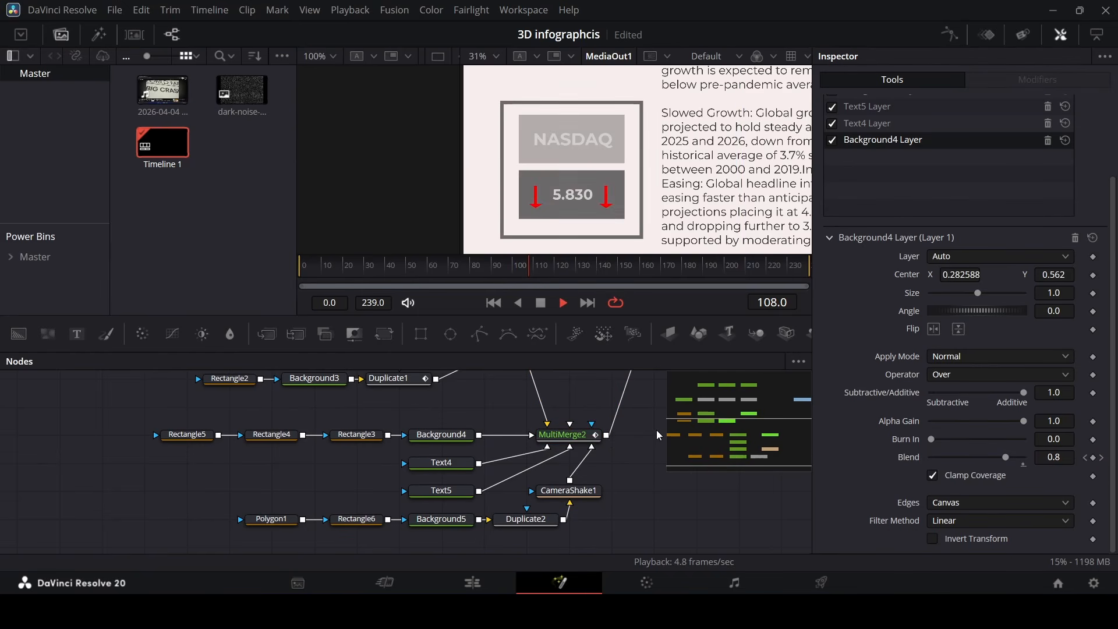
key("space")
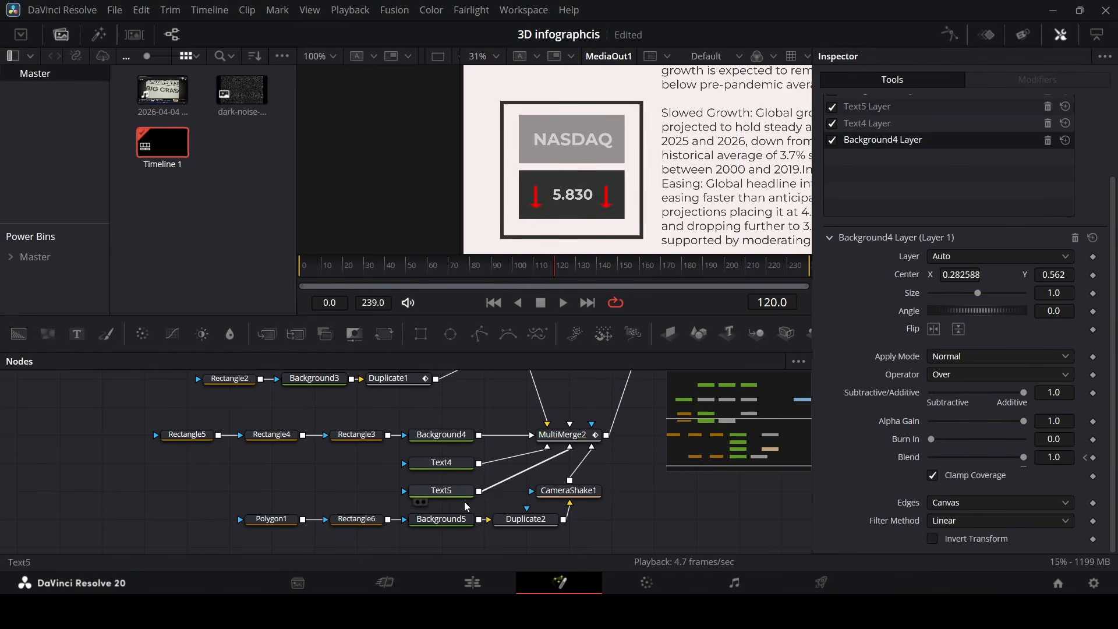
Step: Keyframe Text4's Write On end from 0 at frame 120 to 1 at frame 130 to write on the NASDAQ title
left_click(457, 465)
scroll(905, 372, "down", 2)
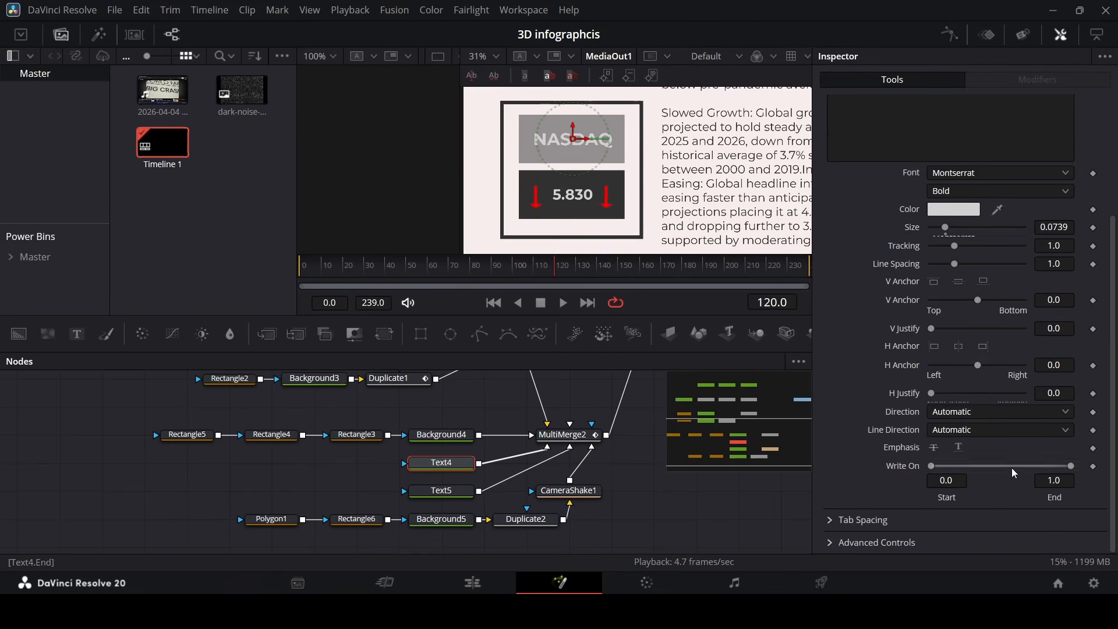
left_click(1093, 466)
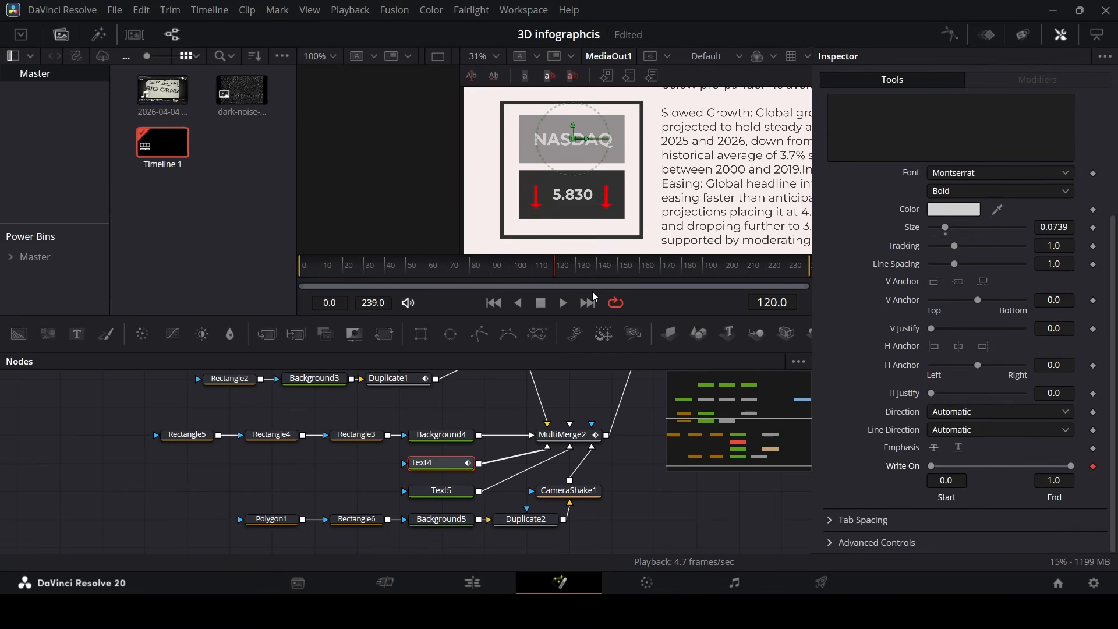
left_click(576, 275)
left_click(1094, 466)
left_click(1086, 466)
left_click_drag(1071, 466, 932, 466)
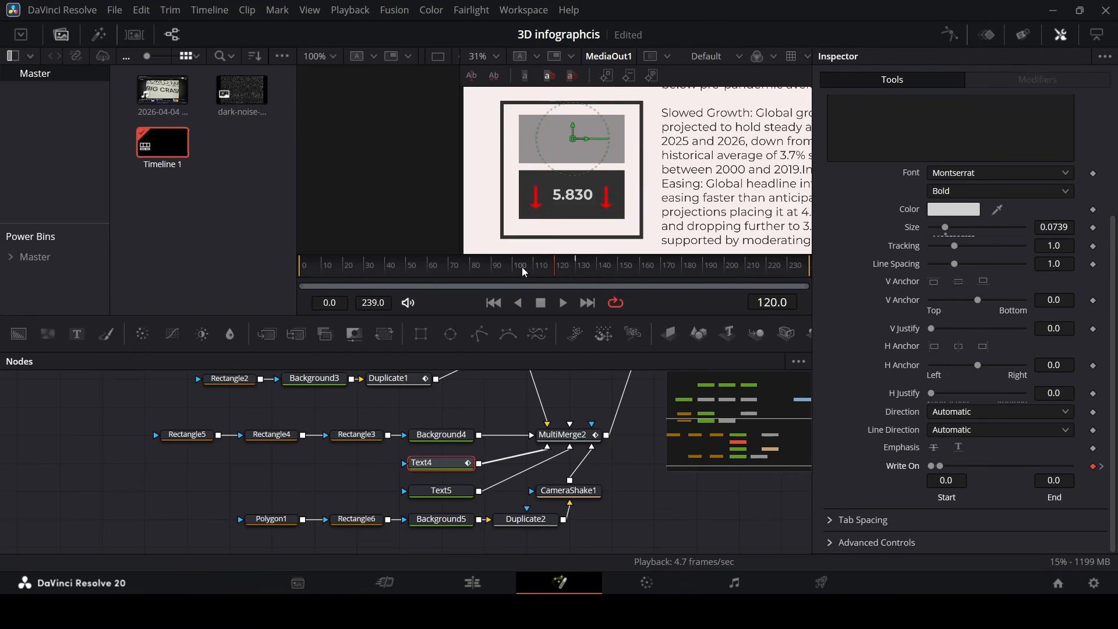
left_click(562, 273)
left_click_drag(569, 279, 592, 274)
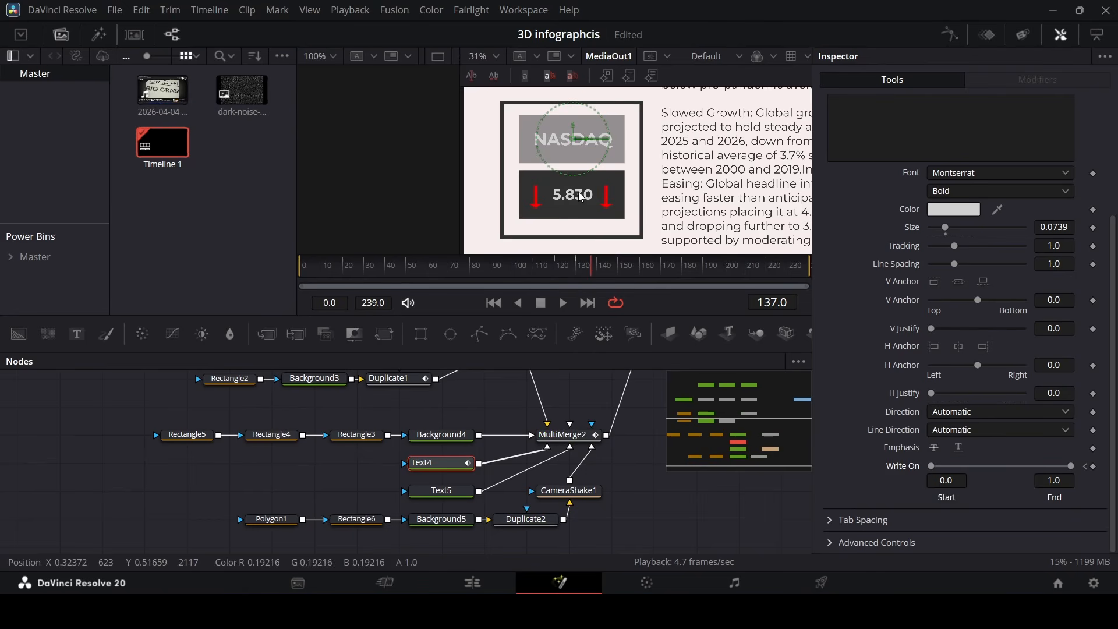
Step: Rename MultiMerge2's Background5 layer to "arrows" with the playhead at frame 125
mouse_move(554, 268)
left_mouse_down()
mouse_move(581, 268)
mouse_move(532, 280)
mouse_move(566, 281)
left_mouse_up()
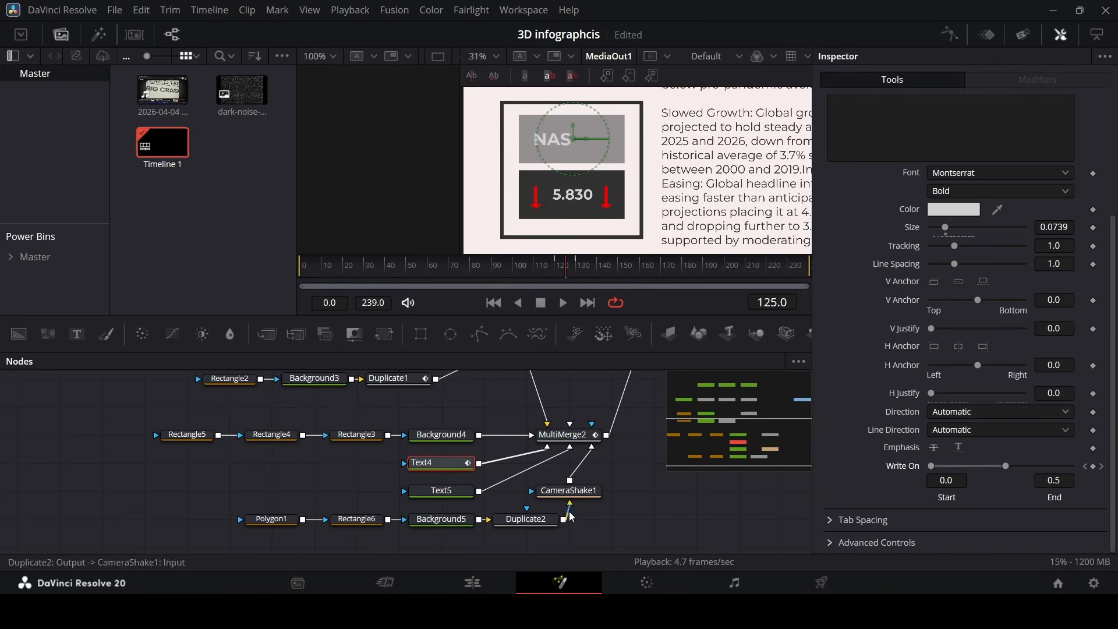
left_click(563, 435)
left_click(883, 188)
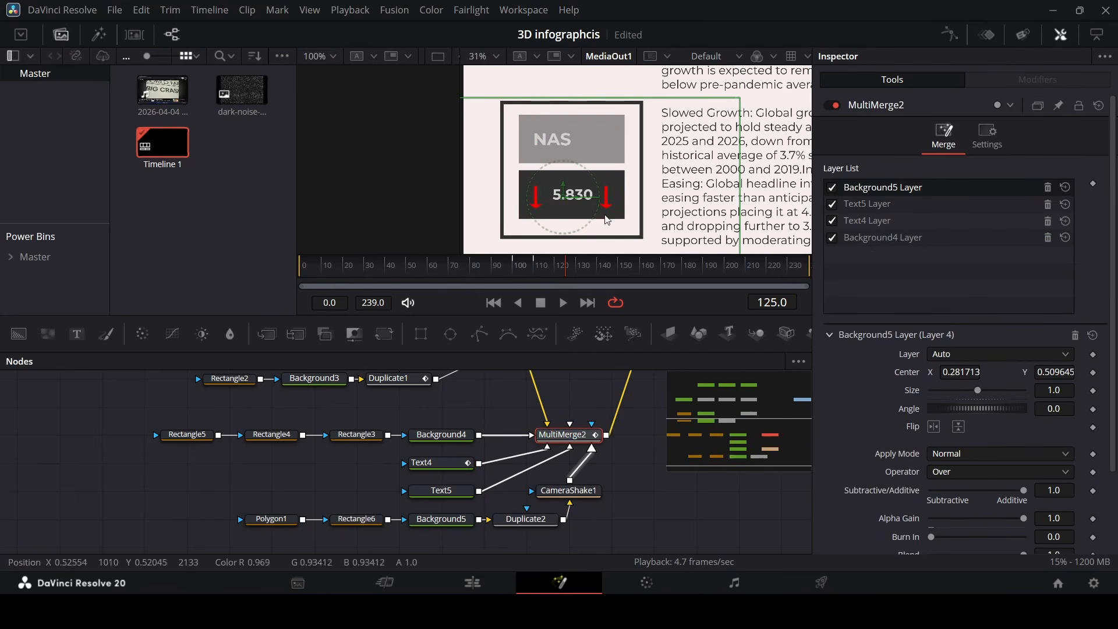
double_click(897, 188)
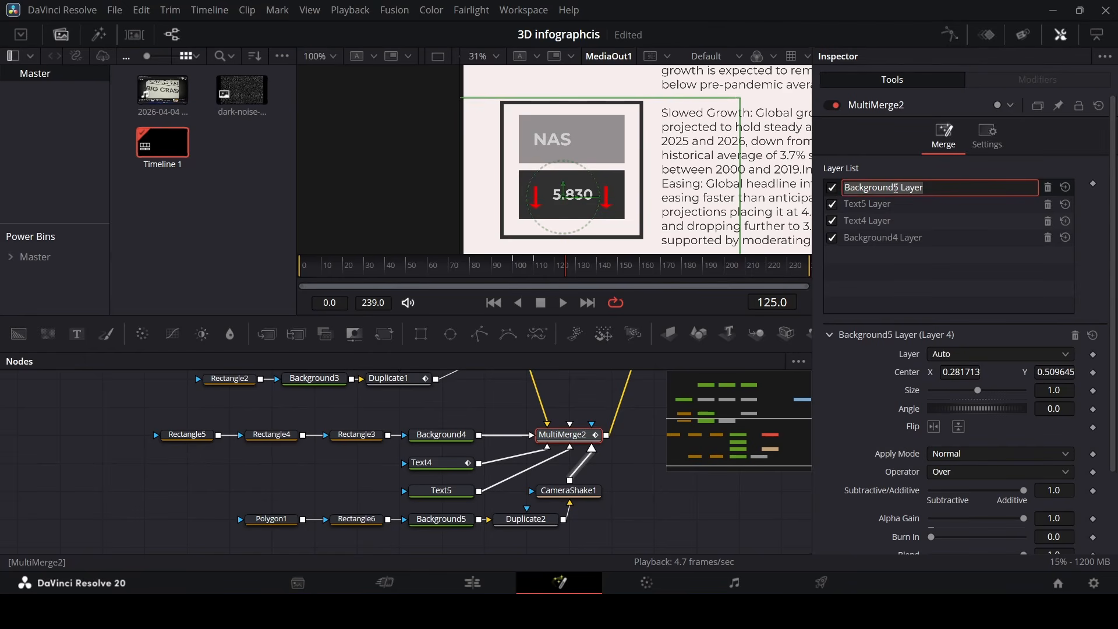
type("arrows")
key("Return")
Step: Keyframe the arrows layer's Blend from 0 at frame 125 to 1 by frame 140, and check the fade-in
scroll(895, 188, "down", 3)
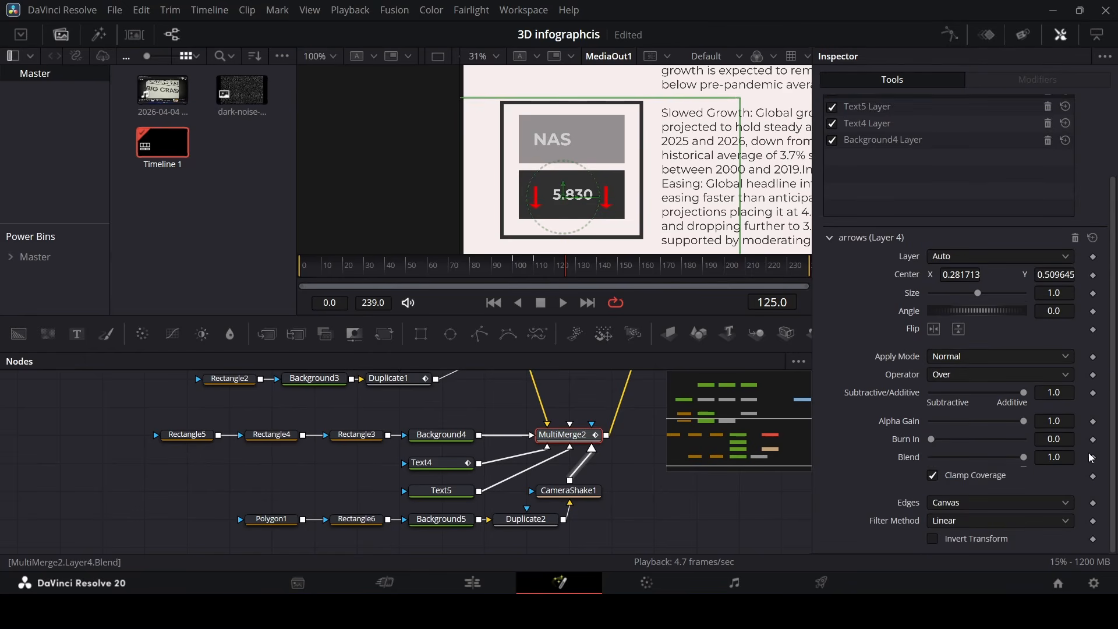
left_click_drag(576, 274, 598, 282)
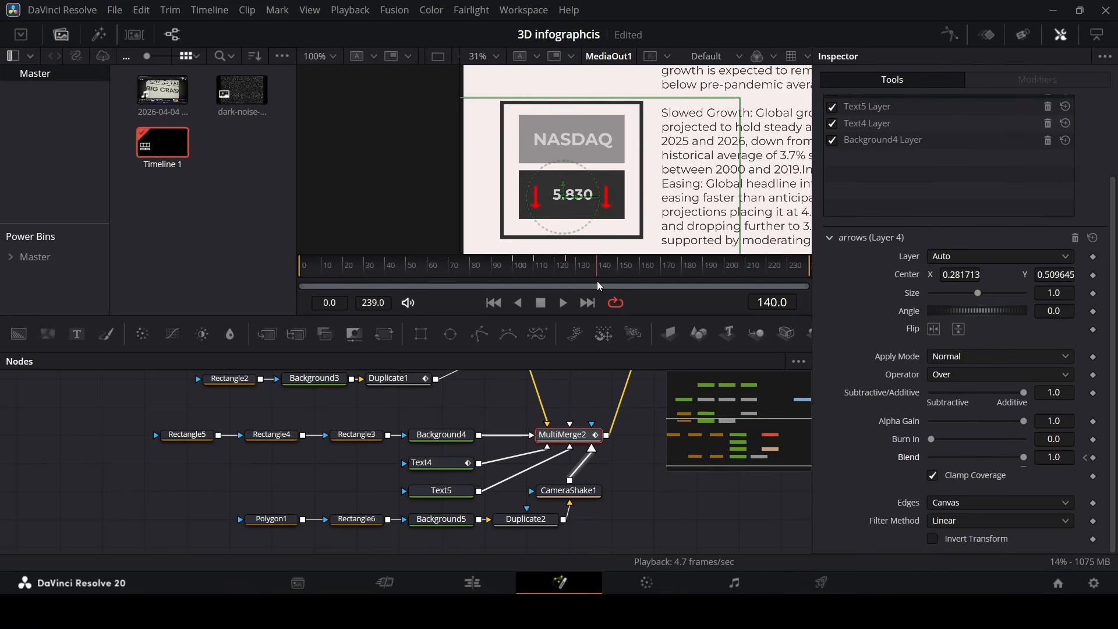
left_click(1086, 457)
left_click_drag(1024, 458, 880, 463)
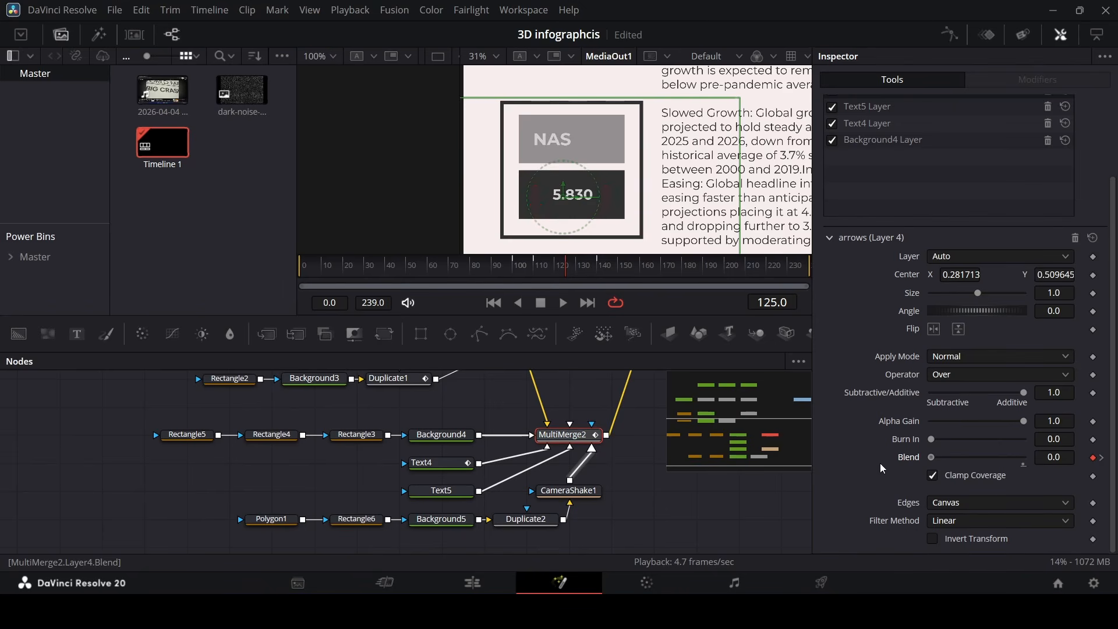
left_click_drag(535, 264, 577, 281)
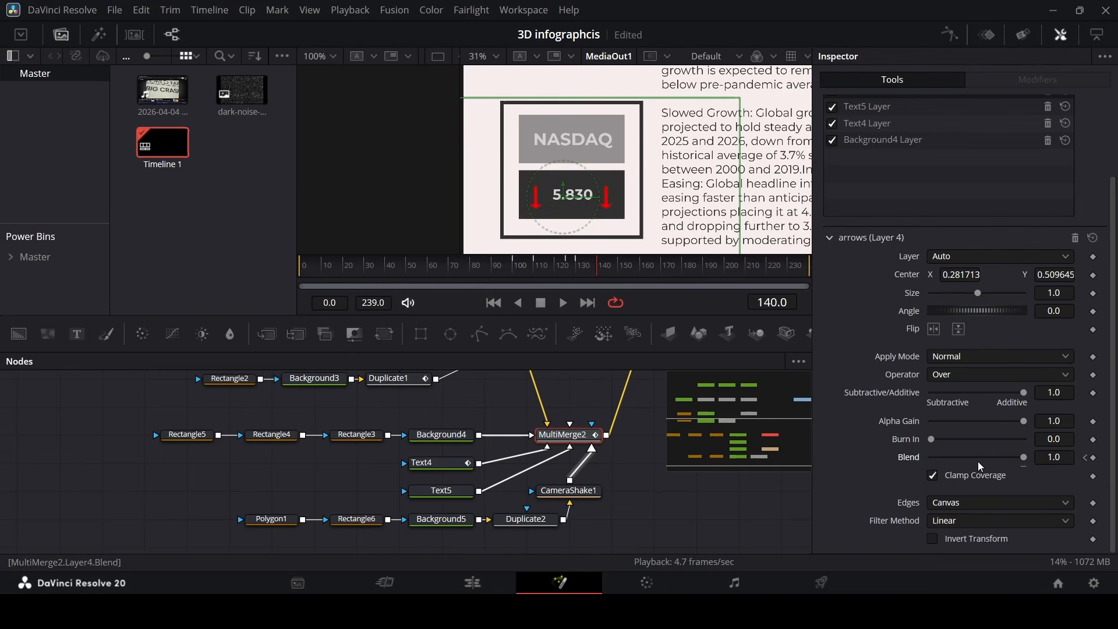
left_click_drag(564, 273, 597, 278)
Step: Keyframe Text5's slider at 0.63 on frame 120 and raise it at frame 180 so the number counts up
left_click(454, 497)
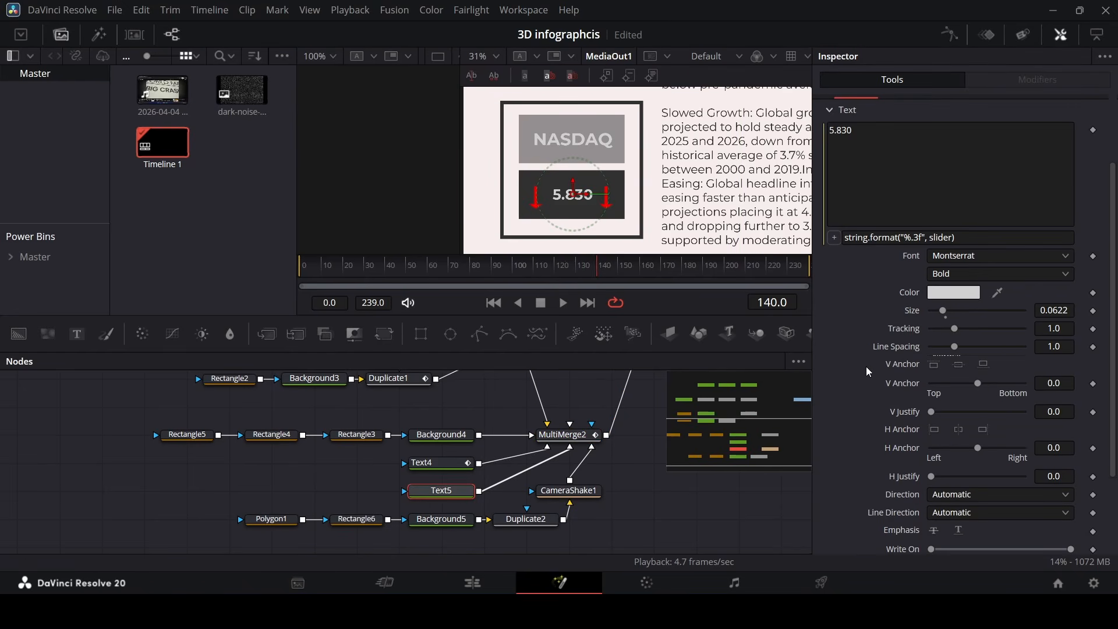
scroll(866, 366, "down", 3)
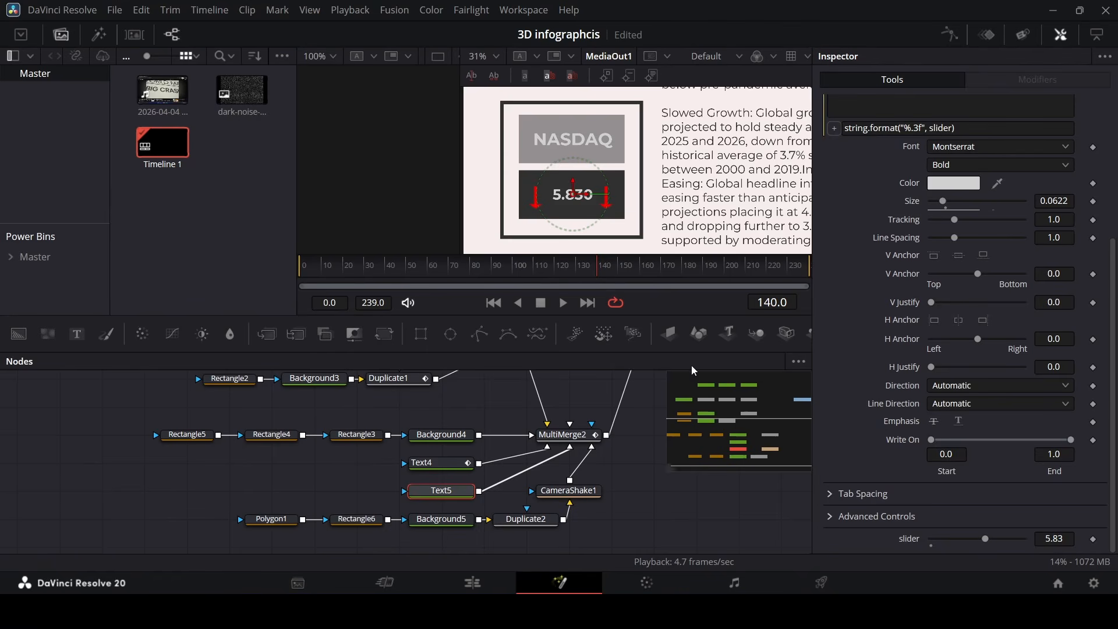
left_click_drag(568, 274, 556, 279)
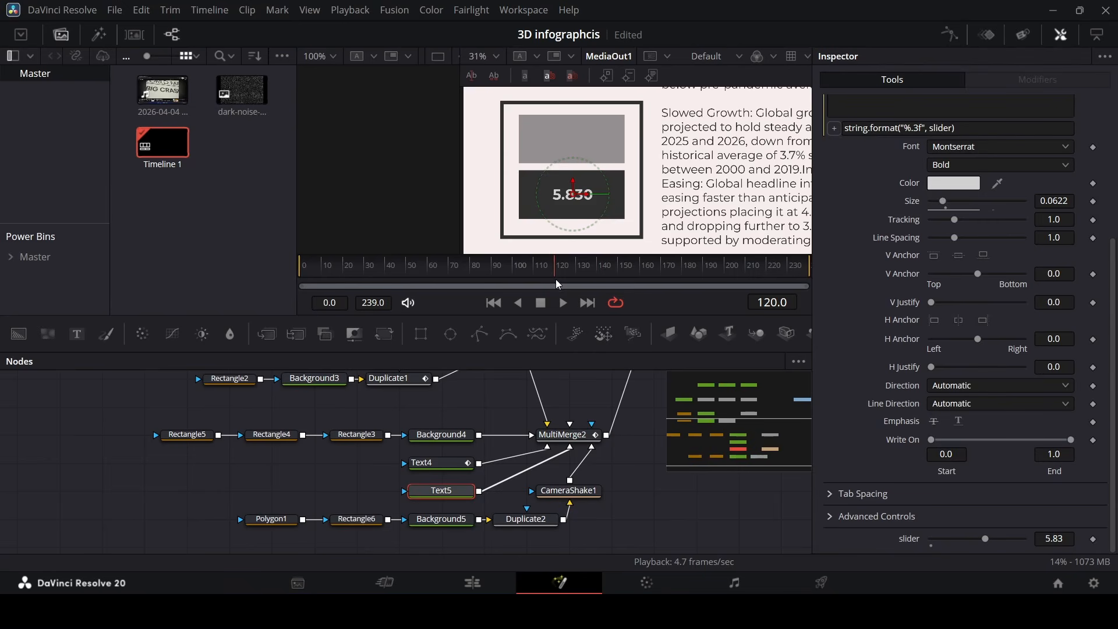
left_click_drag(984, 538, 933, 541)
left_click(1093, 539)
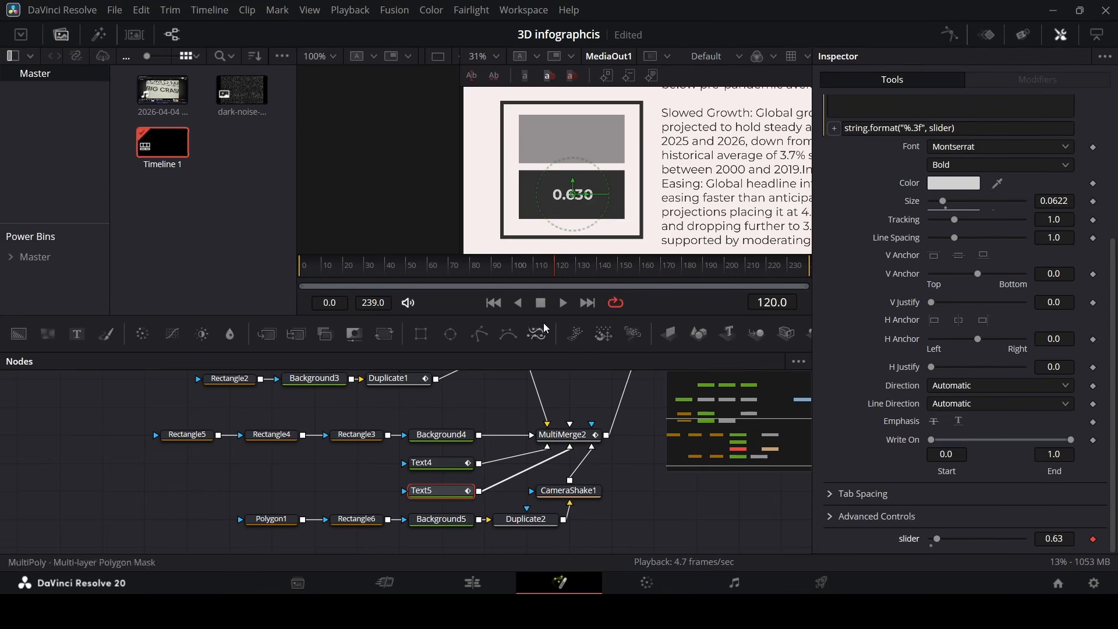
left_click(577, 271)
left_click_drag(578, 271, 823, 275)
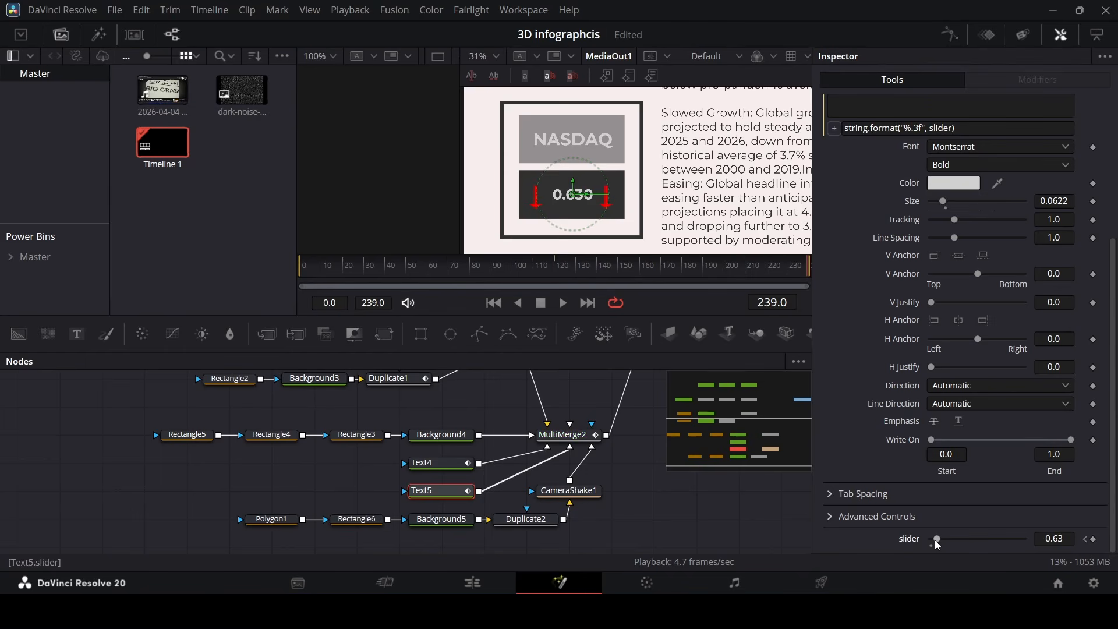
mouse_move(669, 281)
left_mouse_down()
mouse_move(663, 274)
mouse_move(684, 279)
left_mouse_up()
left_click_drag(937, 540, 944, 546)
left_click(579, 279)
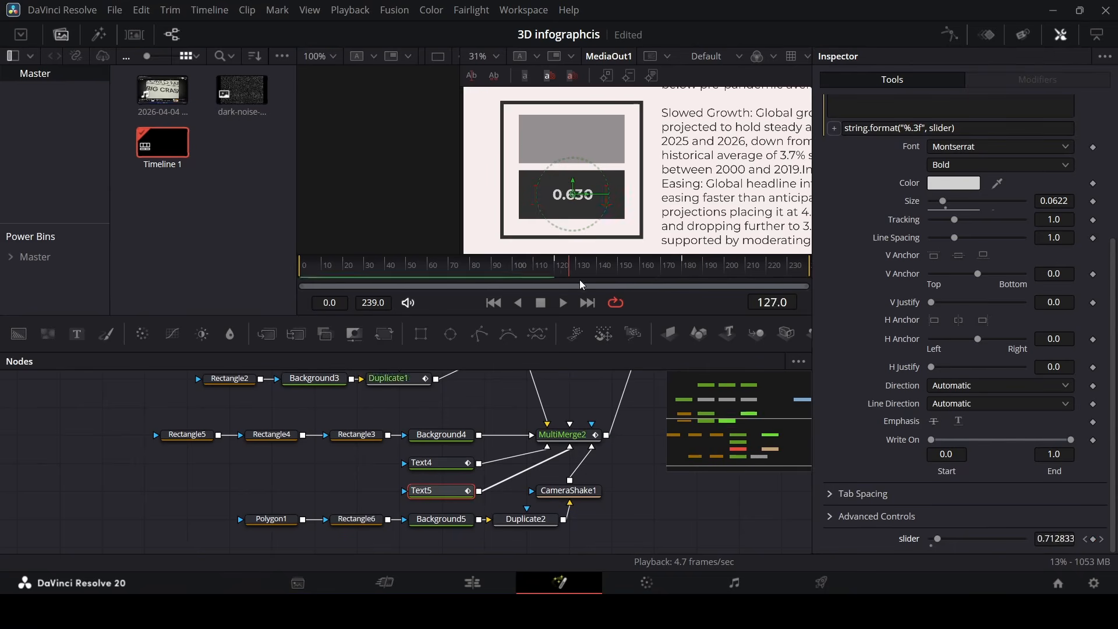
Step: Keyframe Text5's shading opacity from 0 at frame 110 to 1 at frame 120, and check the counter's fade-in
left_click_drag(581, 283, 556, 296)
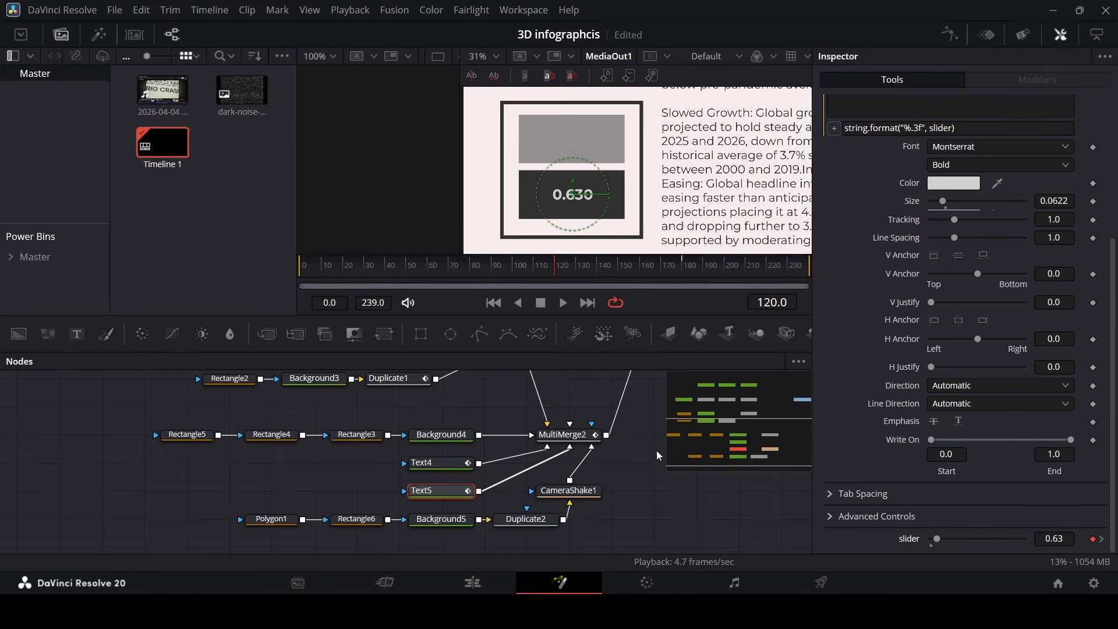
scroll(908, 362, "up", 10)
left_click(1003, 174)
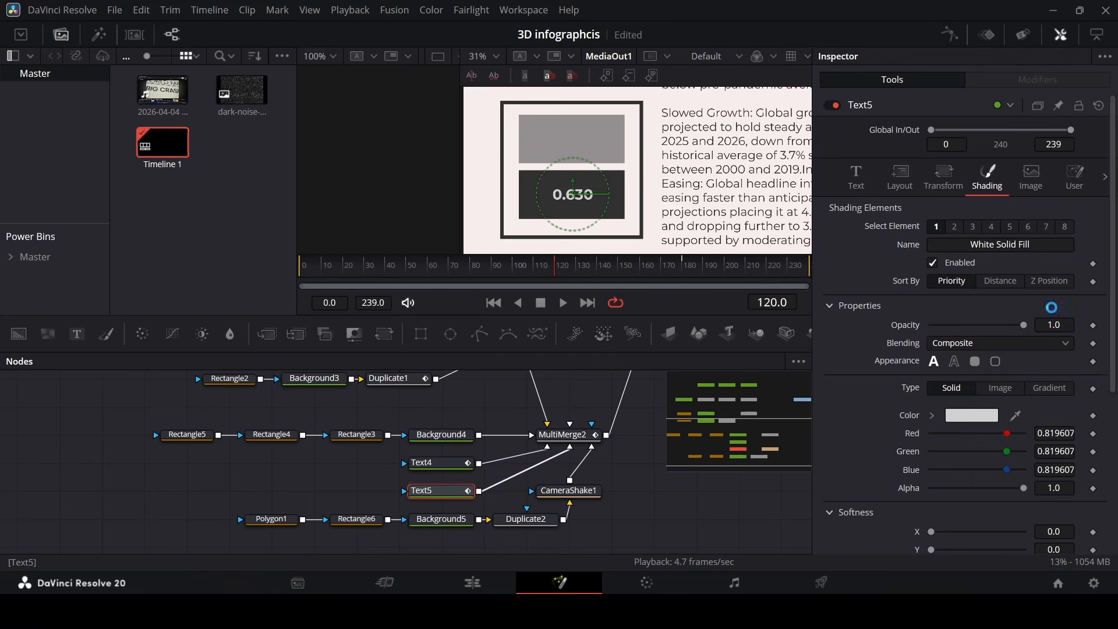
left_click(1093, 326)
left_click(535, 271)
left_click_drag(1021, 323, 929, 325)
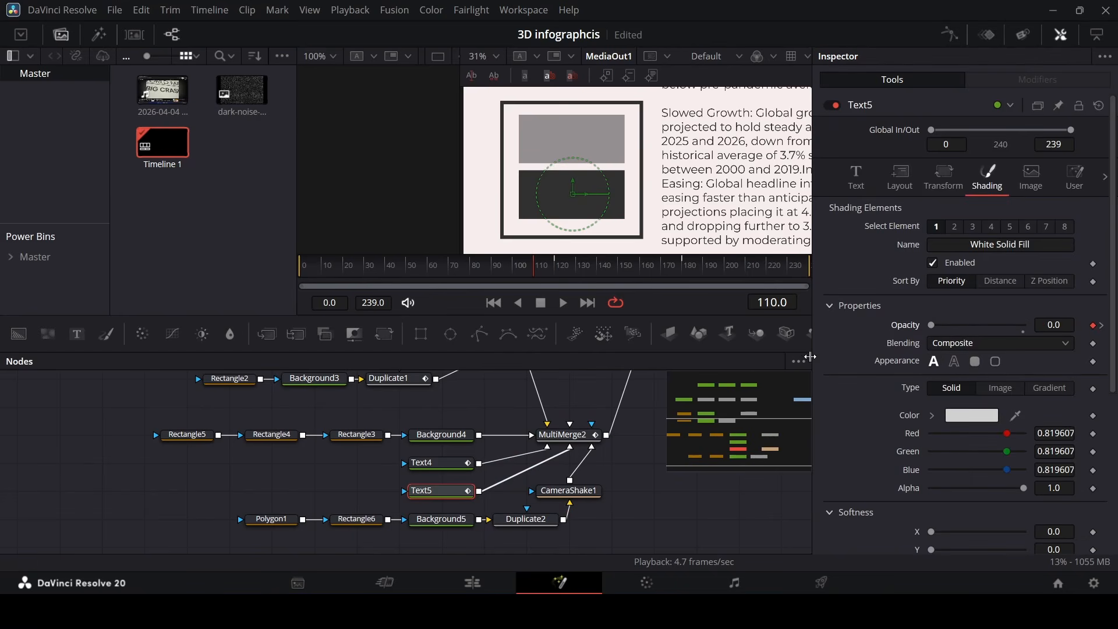
left_click_drag(500, 274, 634, 274)
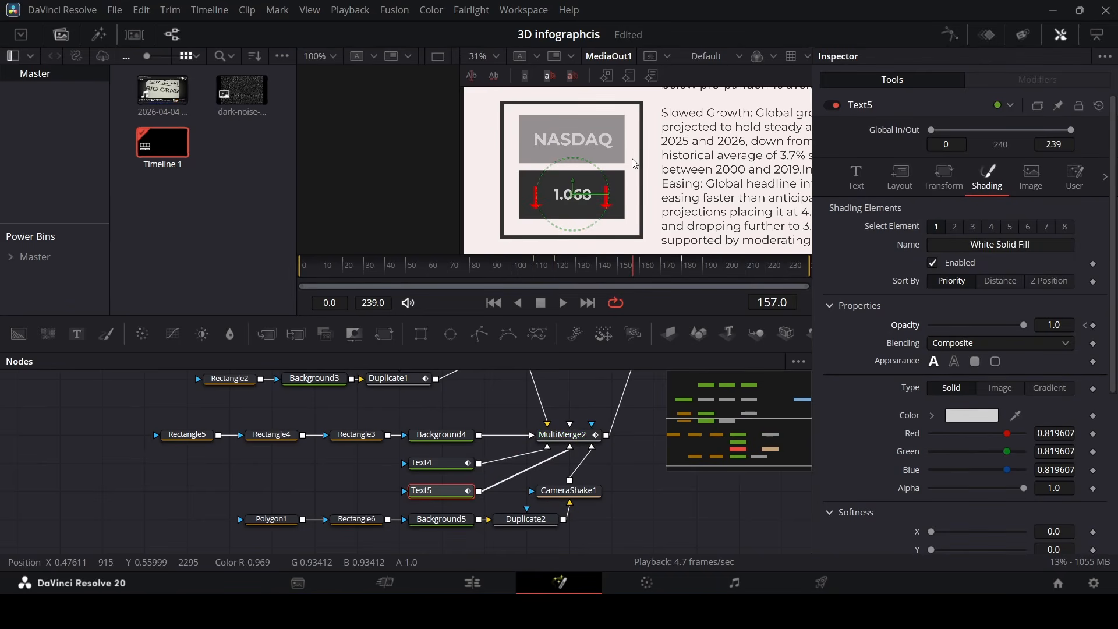
Step: Insert a new MultiMerge node between MultiMerge2 and MediaOut1
scroll(634, 163, "down", 4)
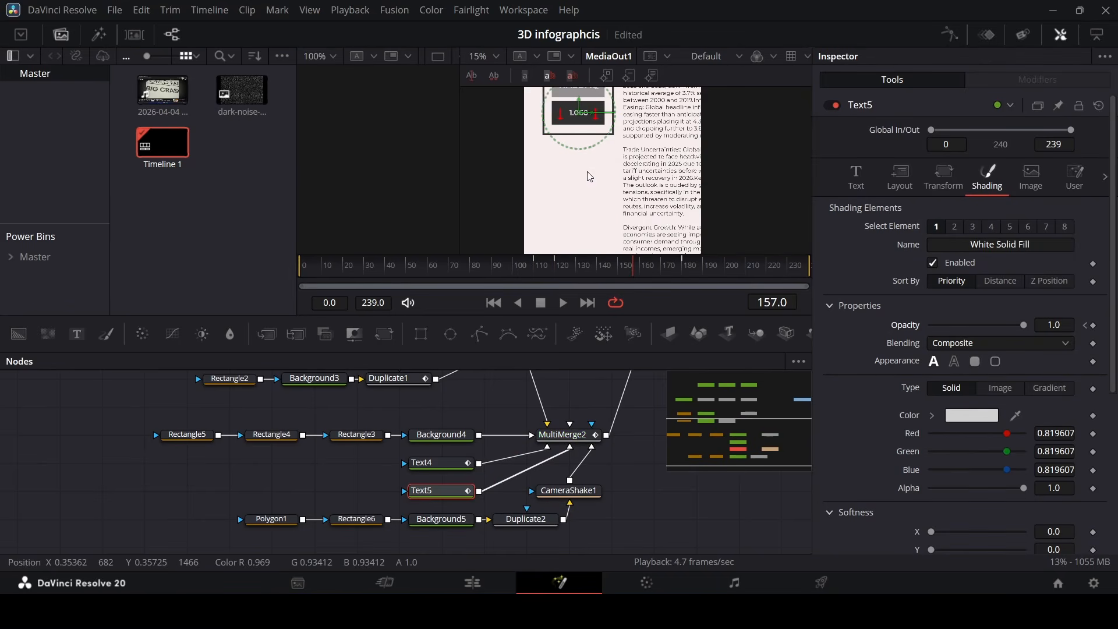
left_click_drag(743, 425, 798, 408)
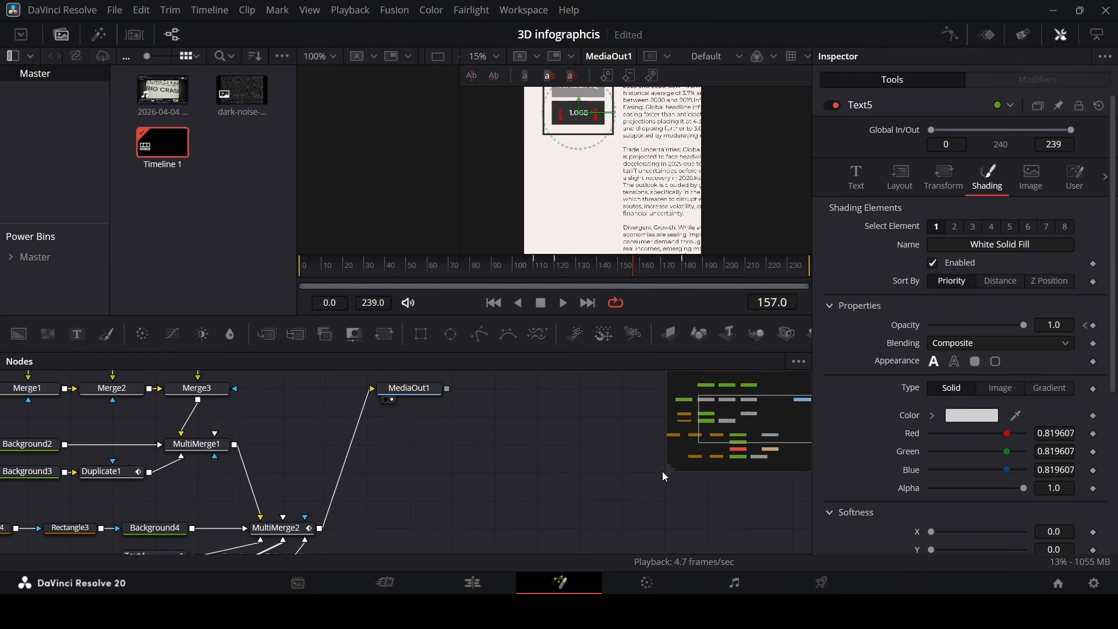
left_click(323, 334)
left_click_drag(384, 536, 512, 479)
scroll(512, 479, "down", 2)
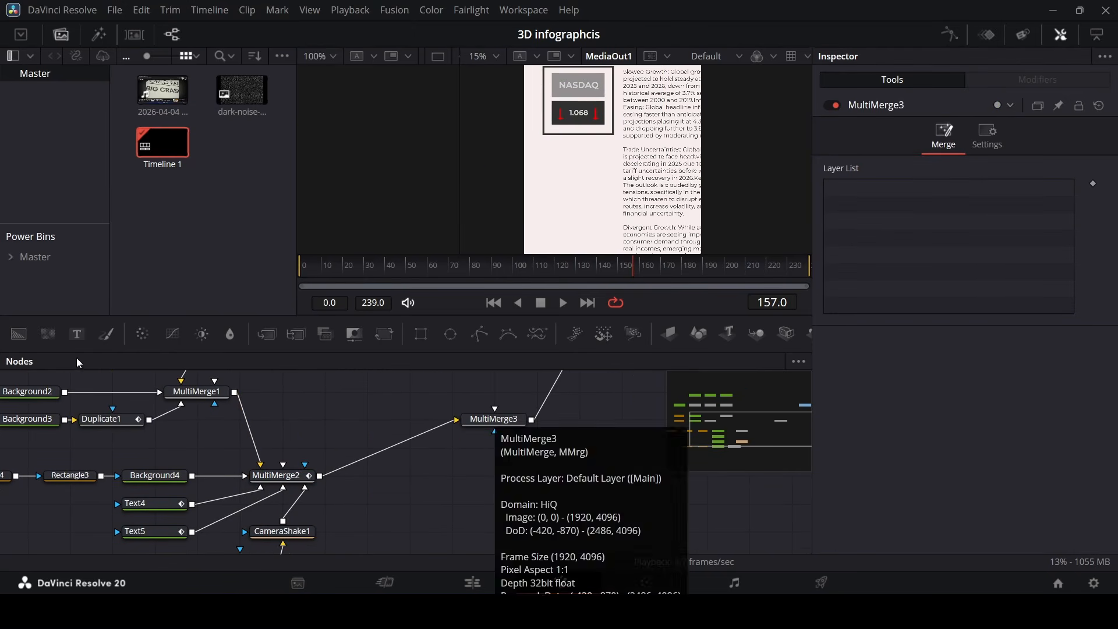
Step: Add a Background node with a Rectangle mask to MultiMerge3, and paste Background4's dark grey settings onto it
left_click_drag(19, 333, 488, 475)
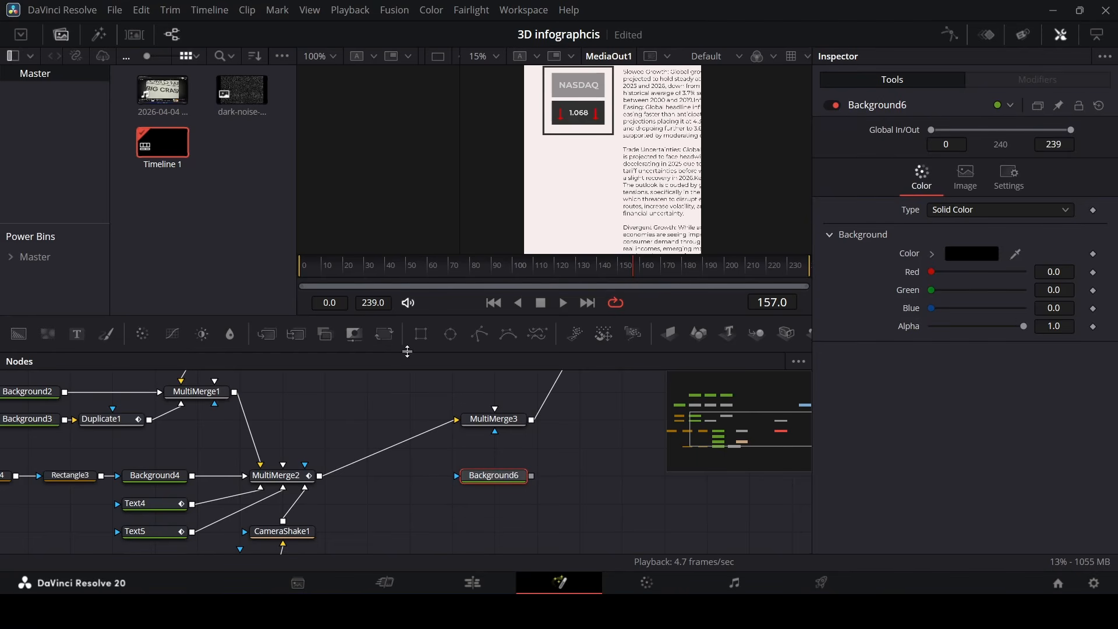
left_click_drag(408, 351, 495, 419)
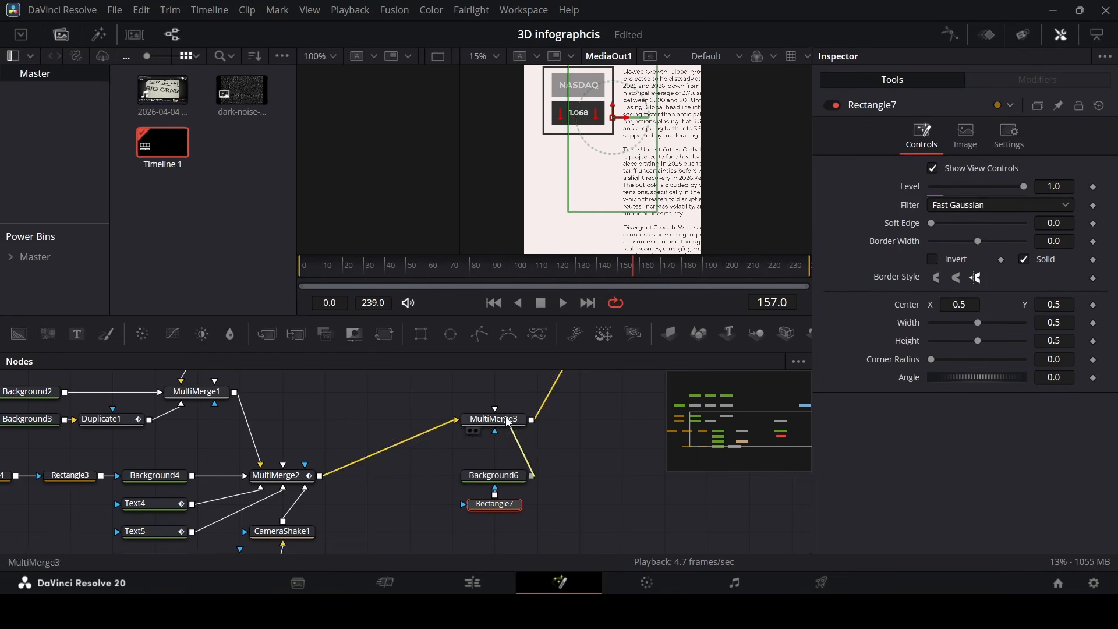
right_click(164, 479)
left_click(213, 99)
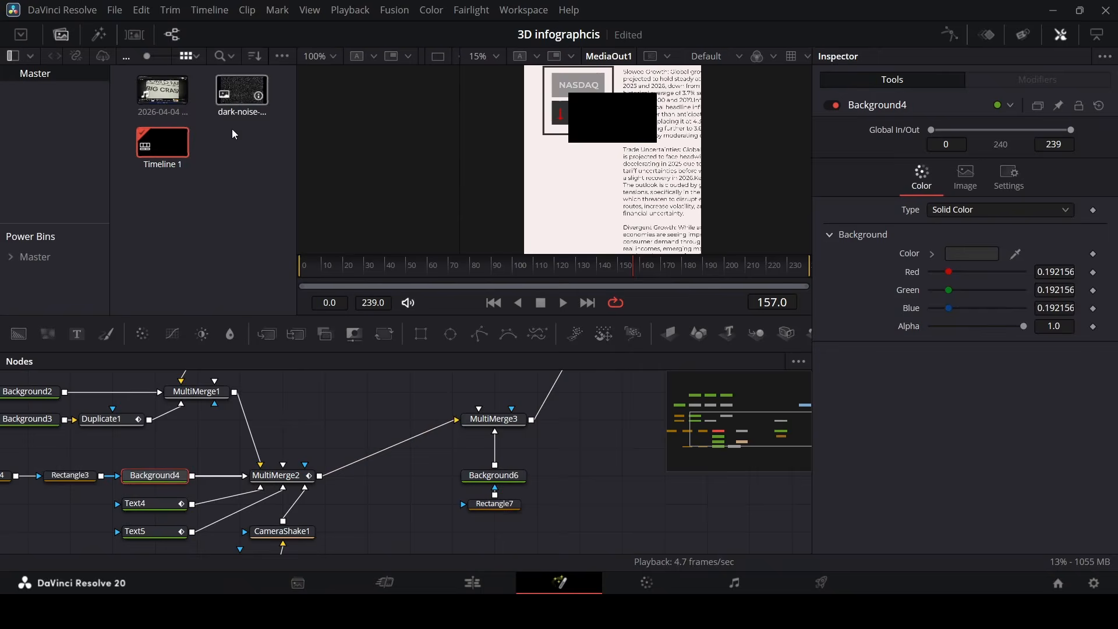
right_click(498, 480)
left_click(549, 128)
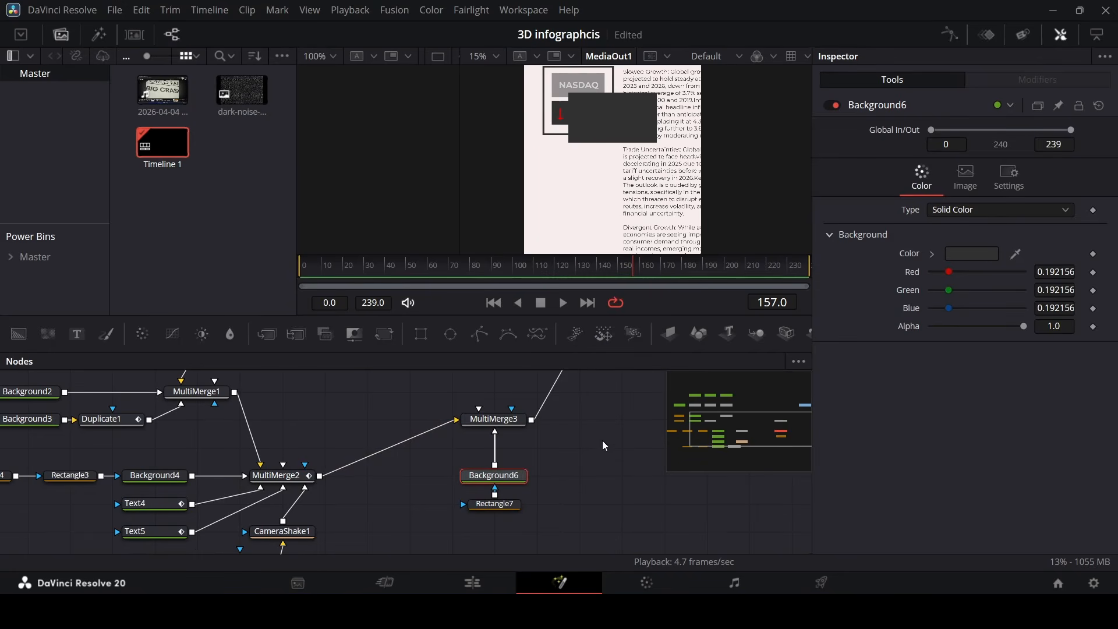
Step: Position the Background6 layer at X 0.286, Y 0.257, and make Rectangle7 an unfilled frame 0.402 wide, 0.701 high with a 0.01 border
left_click(497, 418)
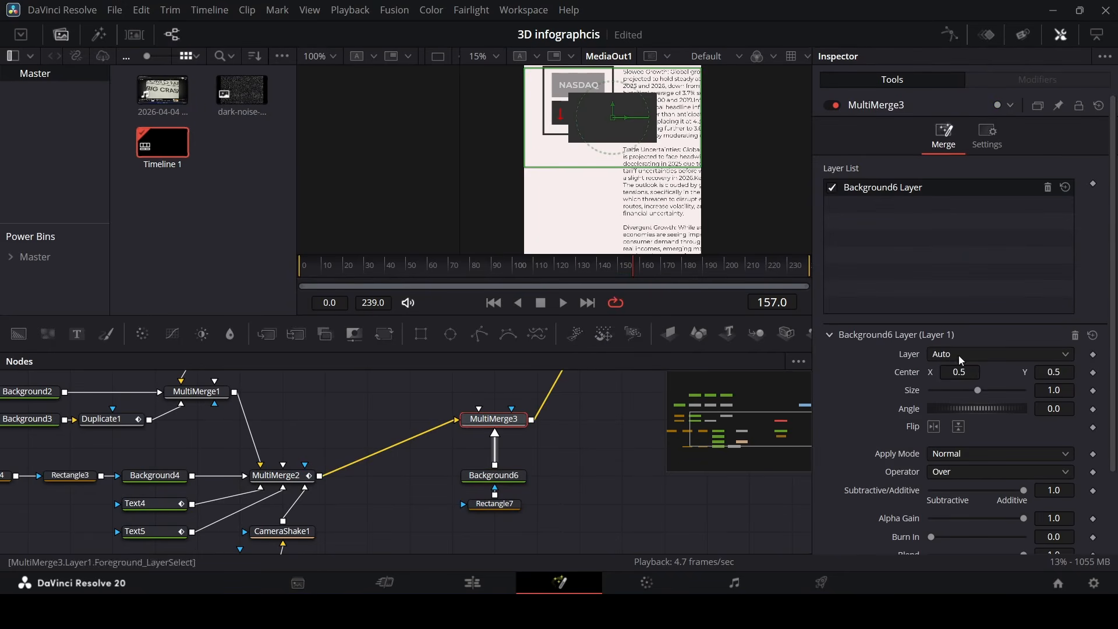
left_click_drag(969, 377, 865, 376)
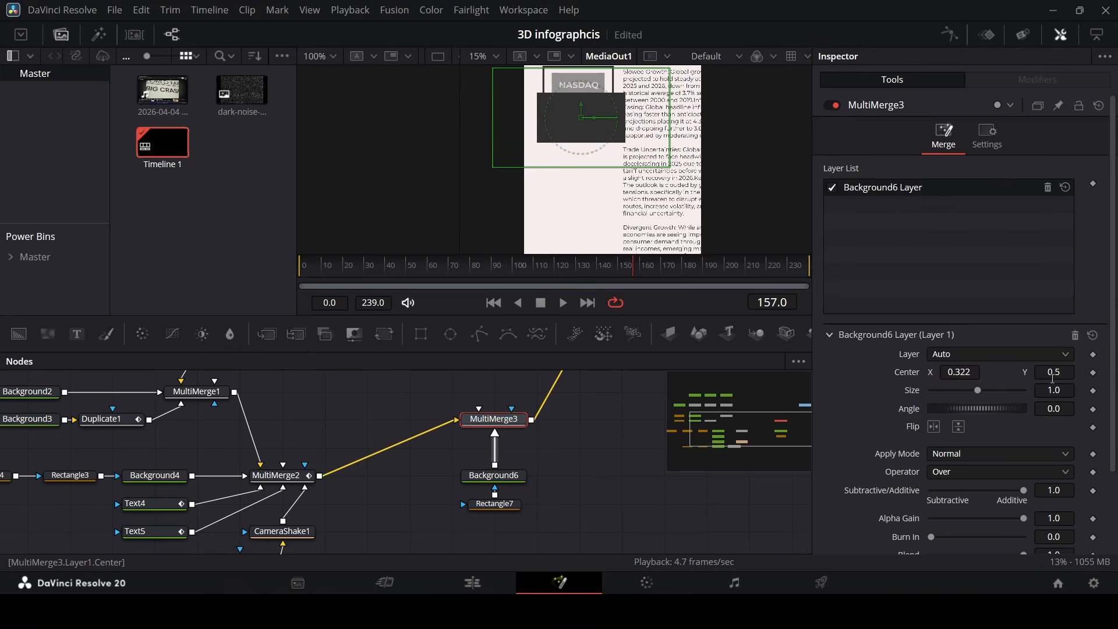
left_click_drag(1052, 377, 939, 377)
left_click_drag(961, 374, 940, 374)
left_click(508, 506)
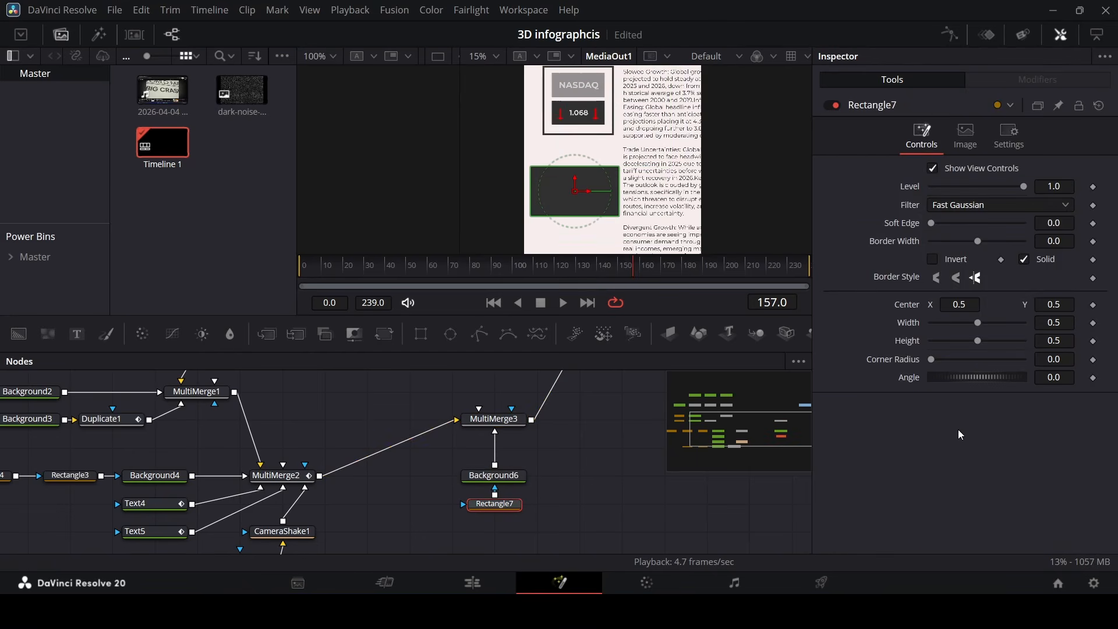
left_click_drag(982, 326, 970, 326)
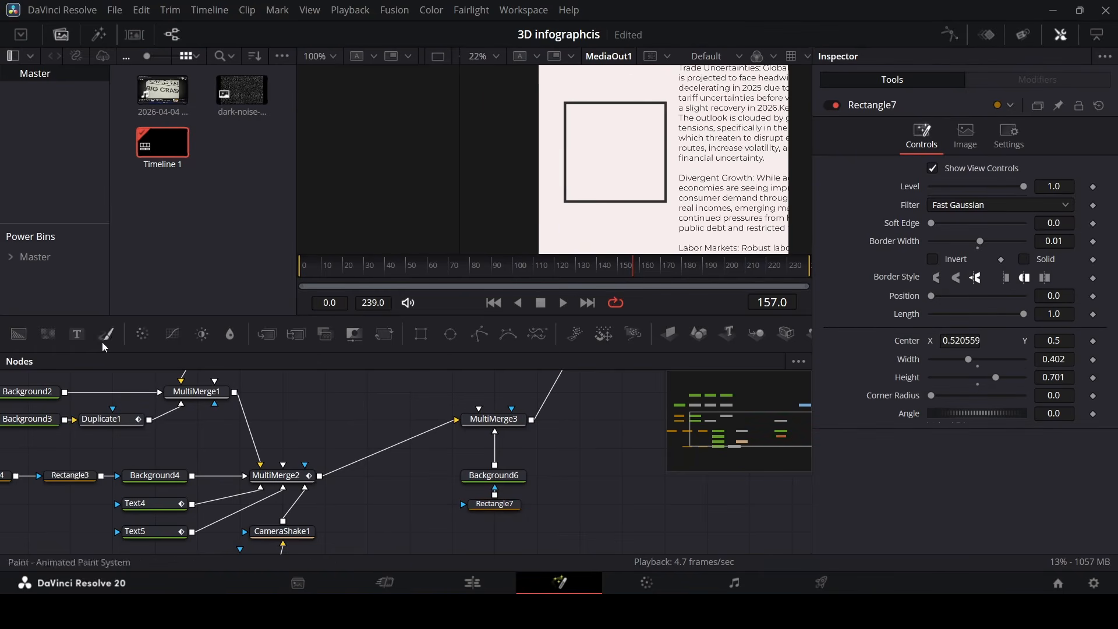
Step: Add a Text node to MultiMerge3 with $, £ and € on separate lines, size 0.1, line spacing 1.669, placed inside the frame's left side
left_click_drag(77, 334, 478, 420)
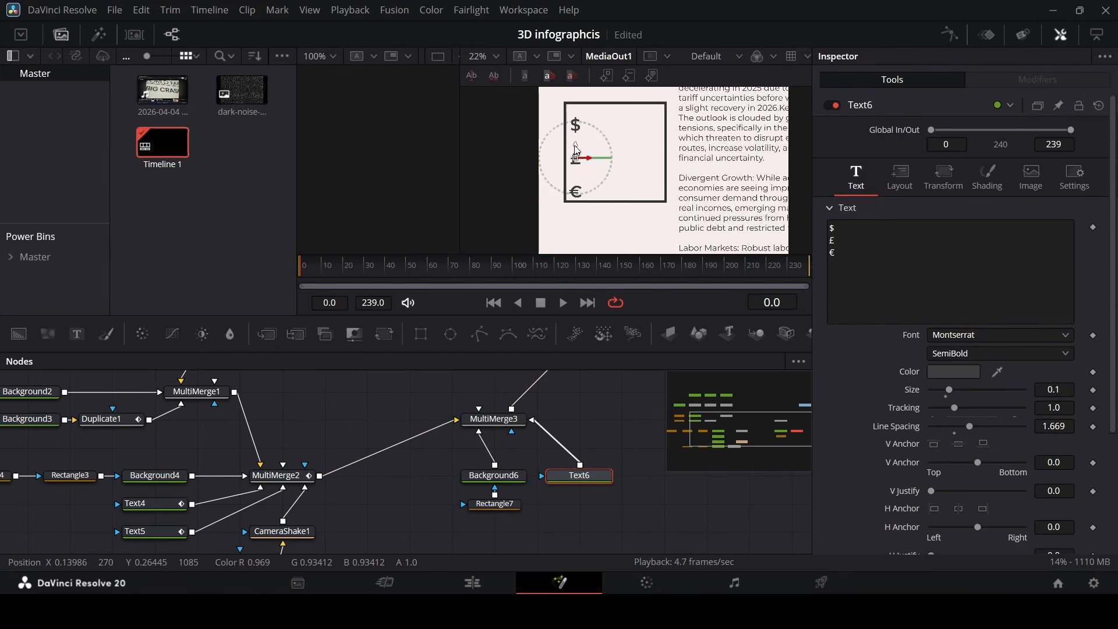
left_click_drag(575, 146, 575, 142)
left_click(569, 495)
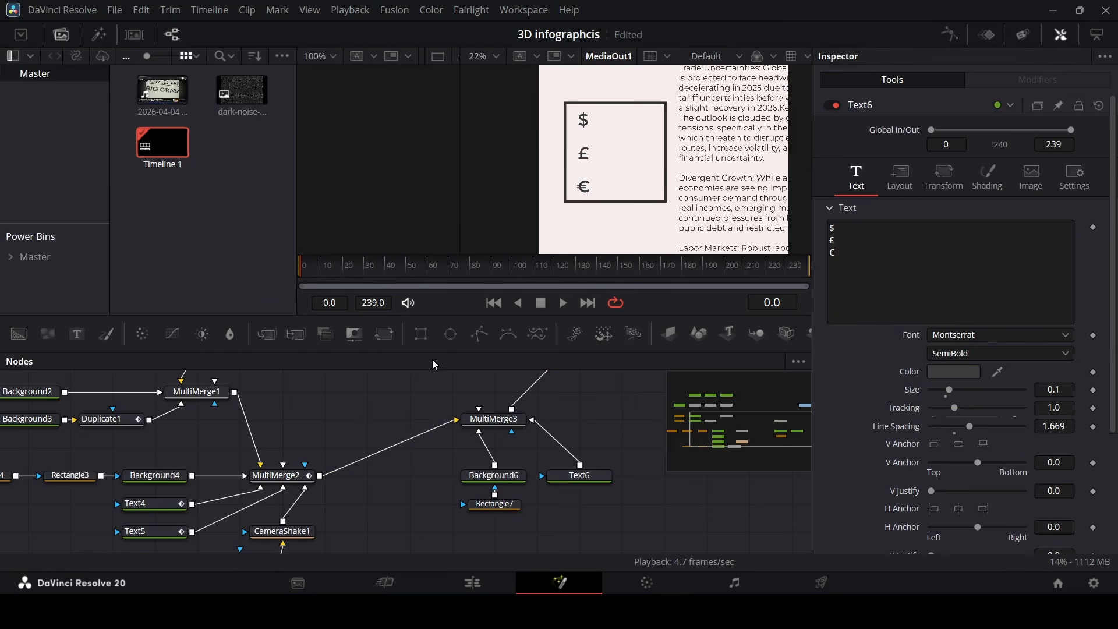
Step: Add another Rectangle mask below Rectangle7 and shape it into a thin vertical divider beside the currency symbols
left_click_drag(429, 340, 509, 502)
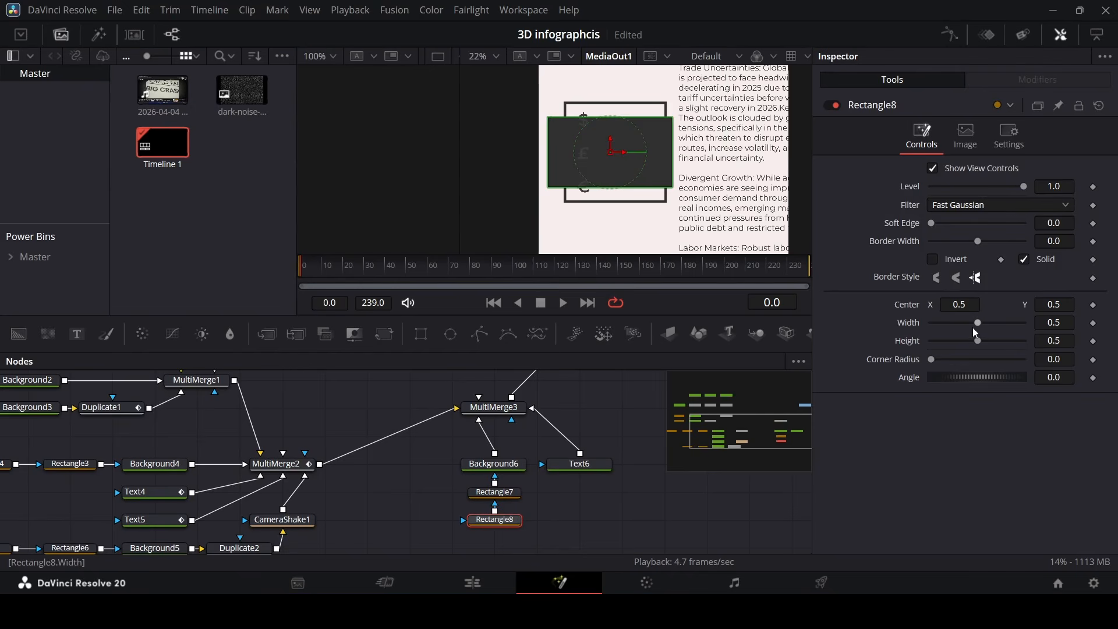
mouse_move(978, 324)
left_mouse_down()
mouse_move(932, 329)
mouse_move(980, 344)
left_mouse_up()
left_click_drag(626, 153, 616, 154)
Step: Add another Text node to MultiMerge3 and paste the copied text settings with the lines 1.029, 4.68 and 1.242
left_click(494, 407)
left_click_drag(83, 336, 504, 408)
right_click(590, 409)
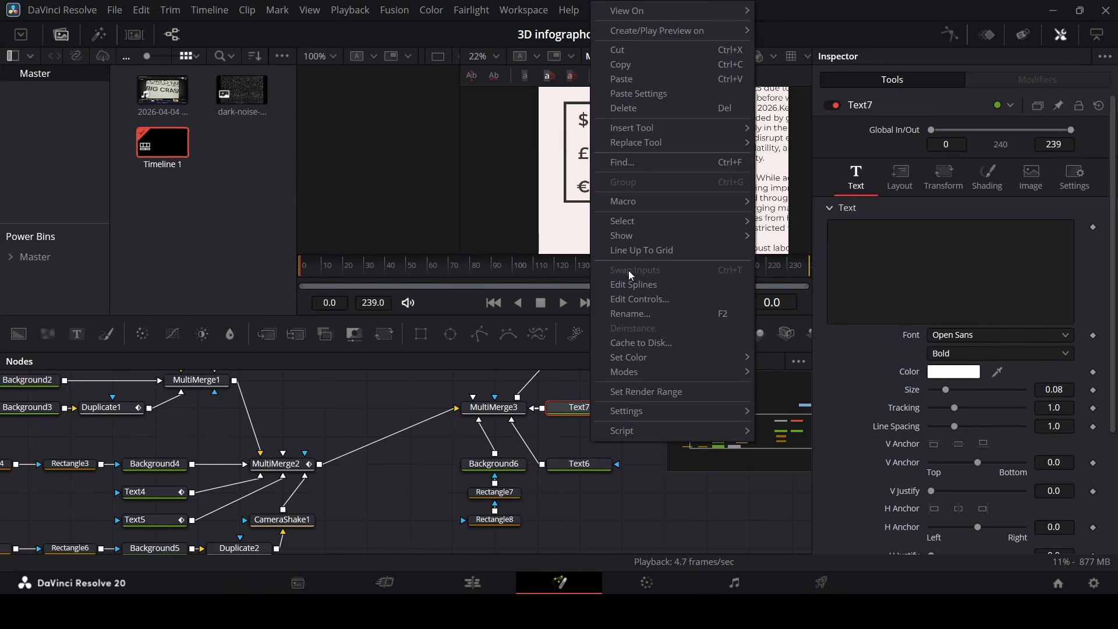
left_click(644, 98)
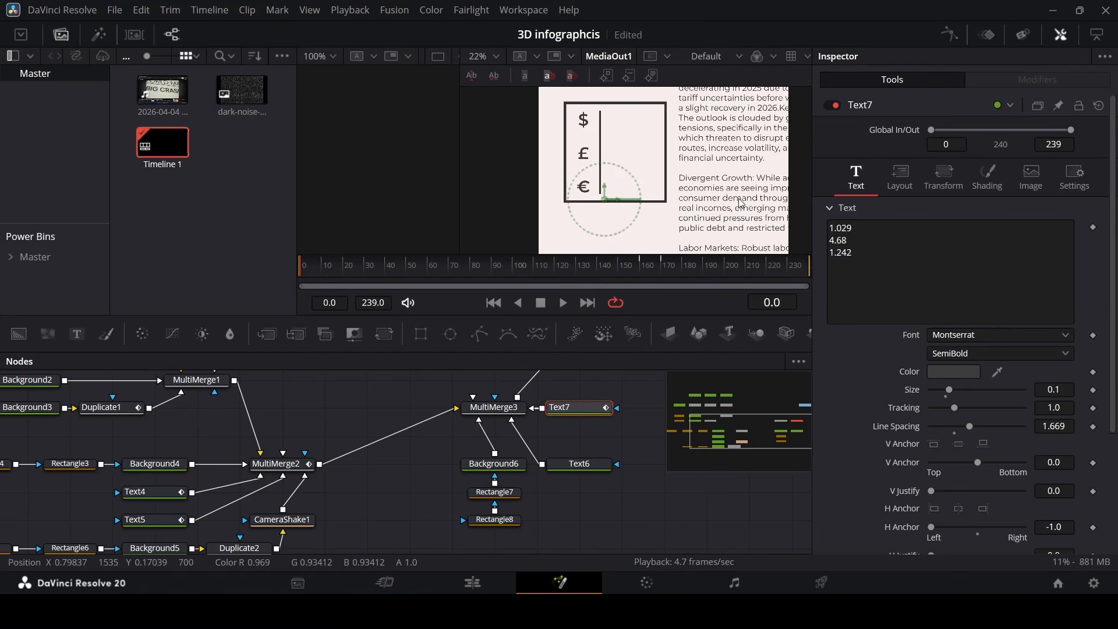
Step: At frame 172, move Text7's numbers into the frame's right side beside the currency symbols and set their size to 0.0909
left_click_drag(861, 258, 812, 225)
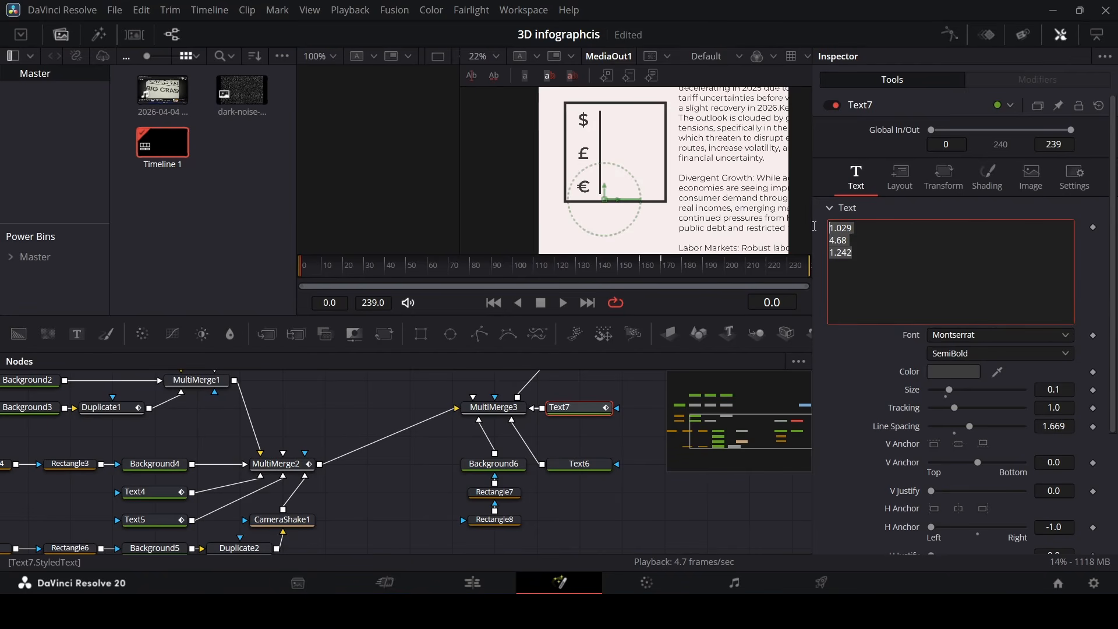
left_click(630, 270)
left_click_drag(651, 275, 665, 271)
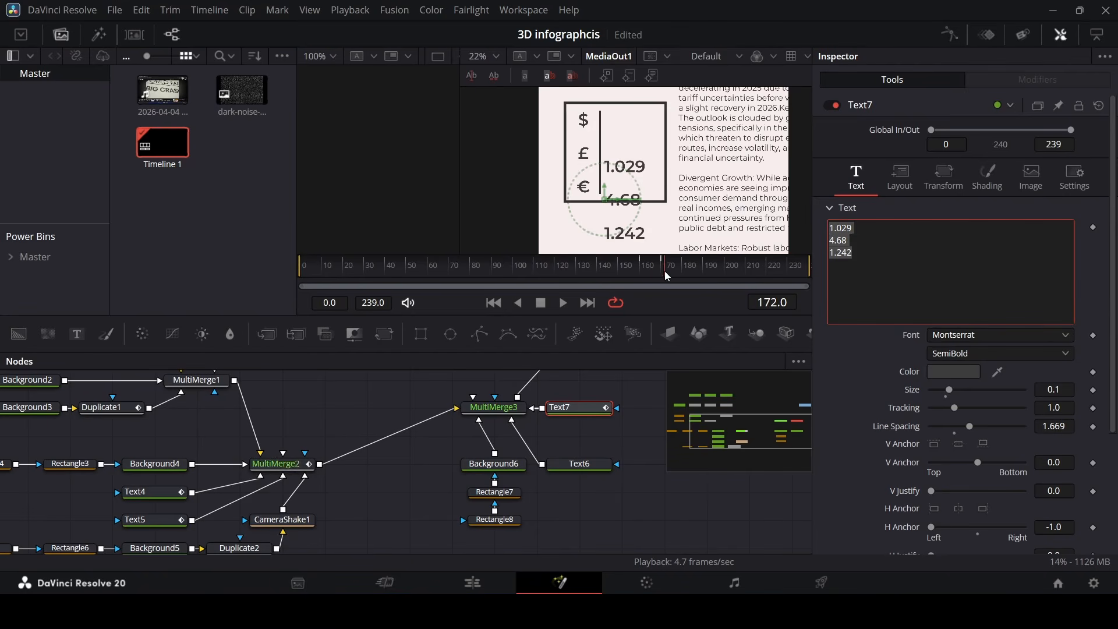
left_click_drag(604, 188, 624, 156)
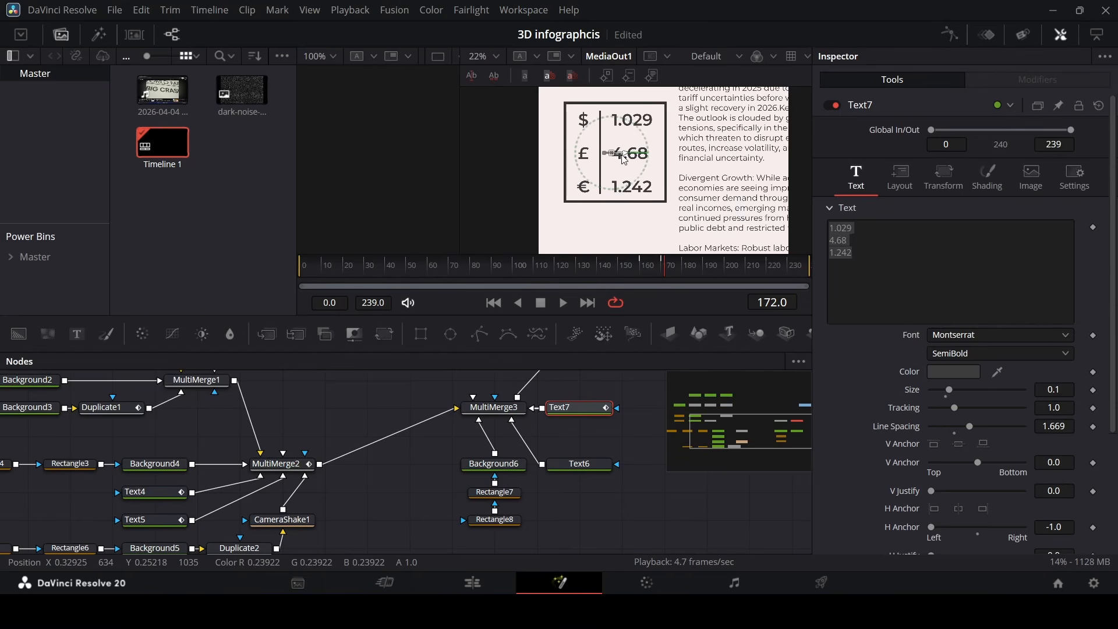
left_click_drag(1062, 392, 990, 385)
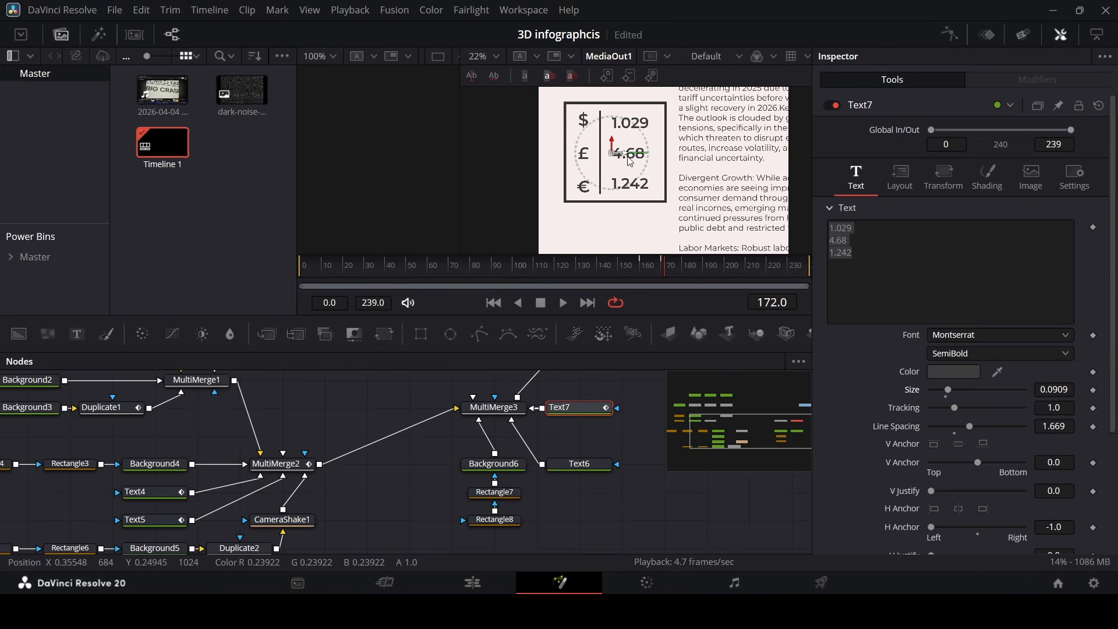
left_click_drag(627, 155, 632, 155)
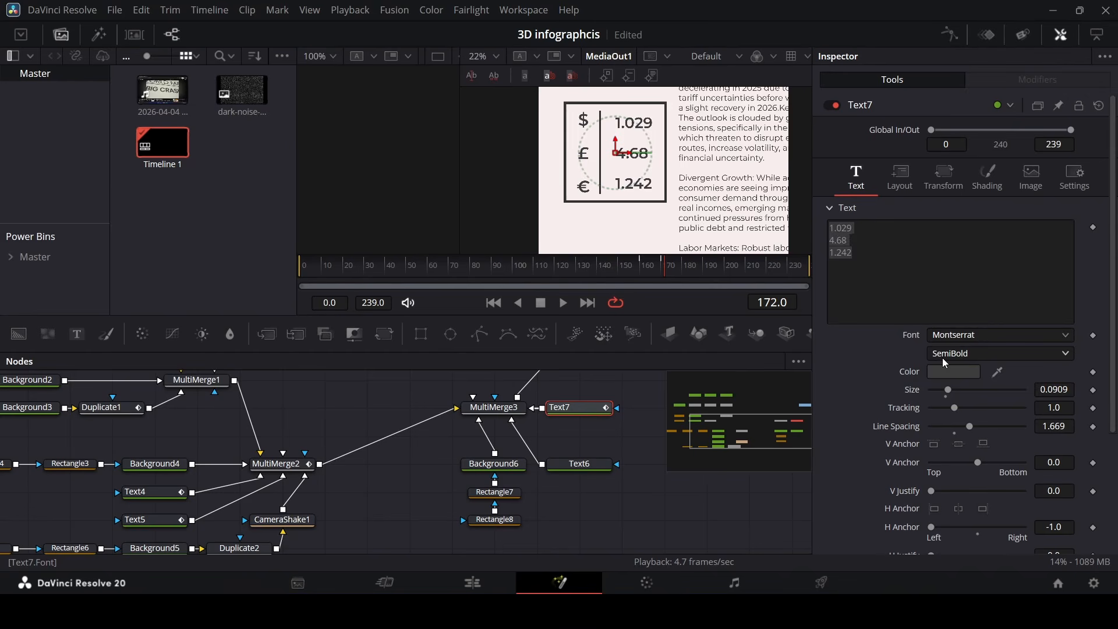
Step: Set Text7's line spacing to 1.701 to align the numbers with the currency symbols
left_click(862, 245)
key("ctrl+a")
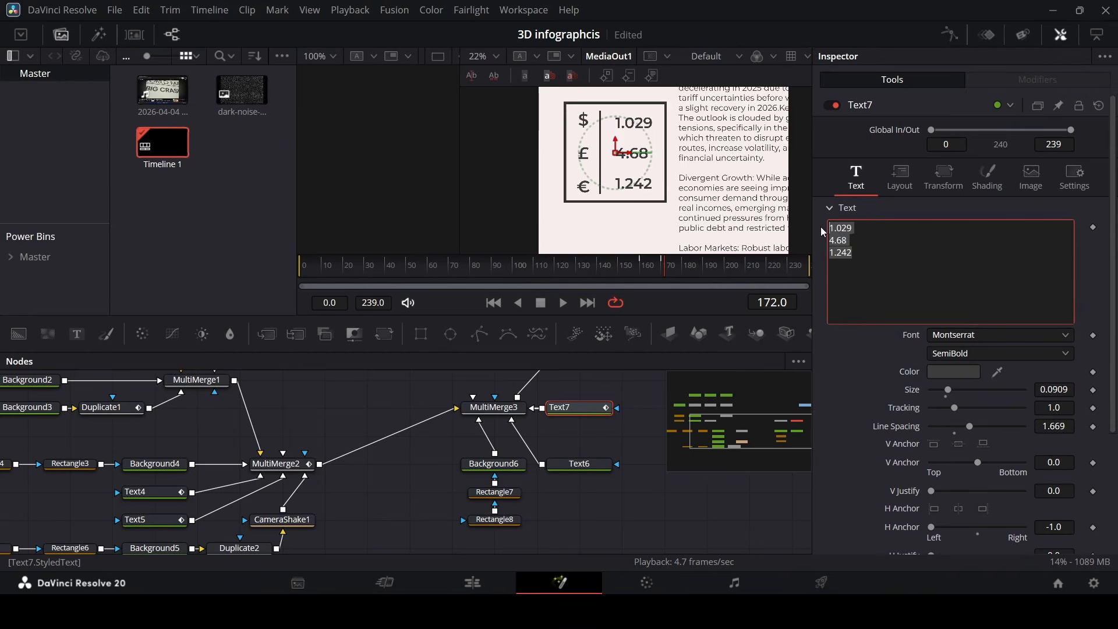
left_click(882, 223)
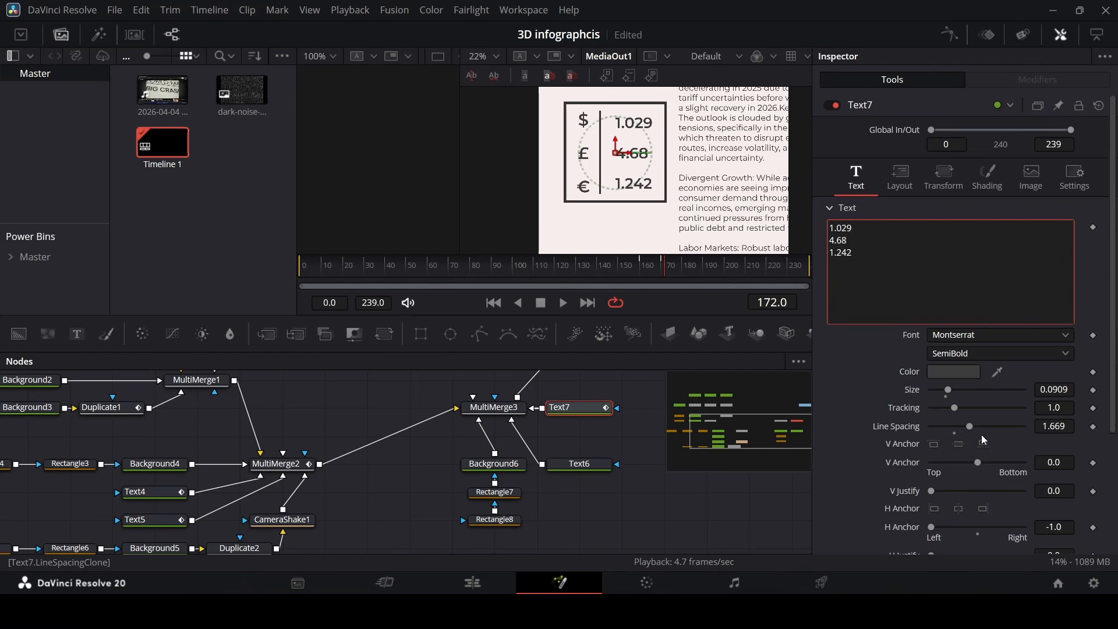
mouse_move(969, 425)
left_mouse_down()
mouse_move(958, 426)
mouse_move(969, 425)
left_mouse_up()
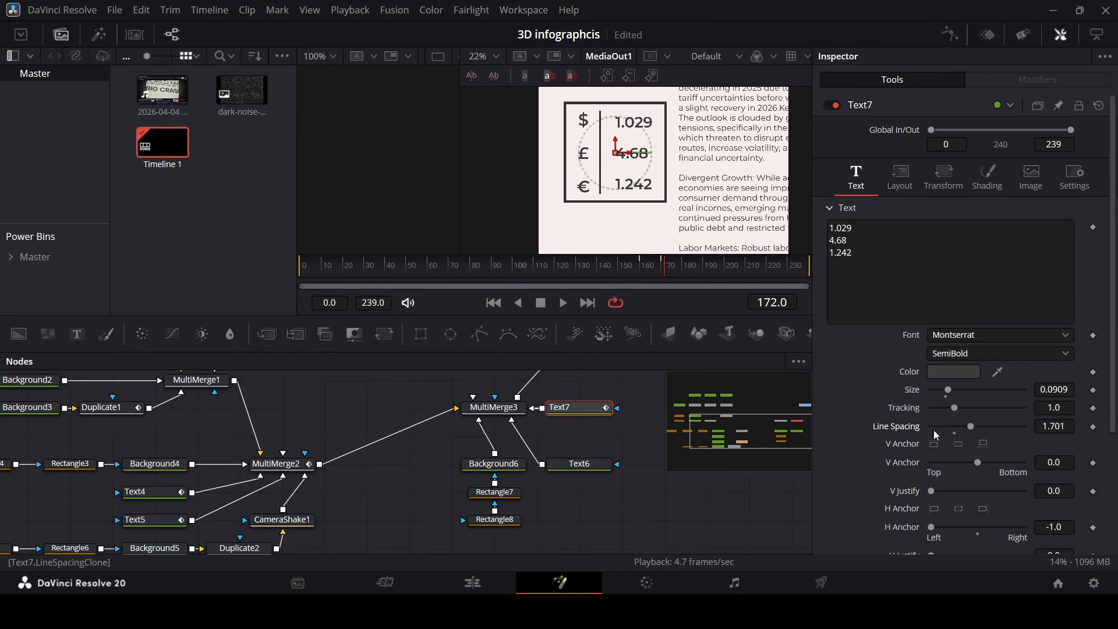
Step: Keyframe the Background6 layer's Blend in MultiMerge3 from 0 at frame 170 to 1 at frame 180
left_click(577, 466)
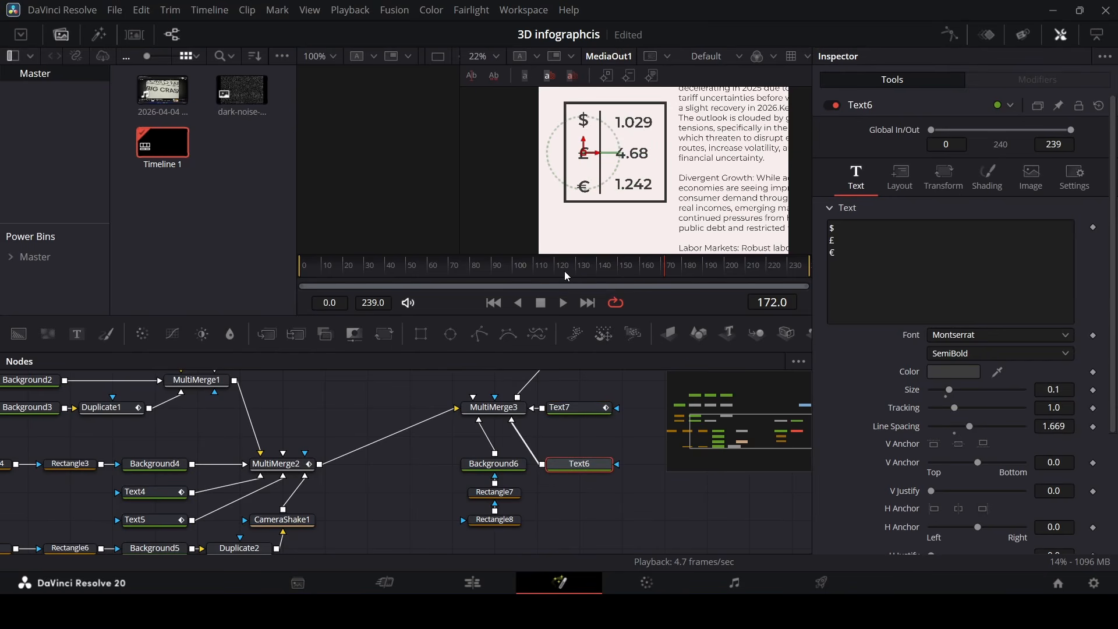
left_click_drag(681, 278, 685, 281)
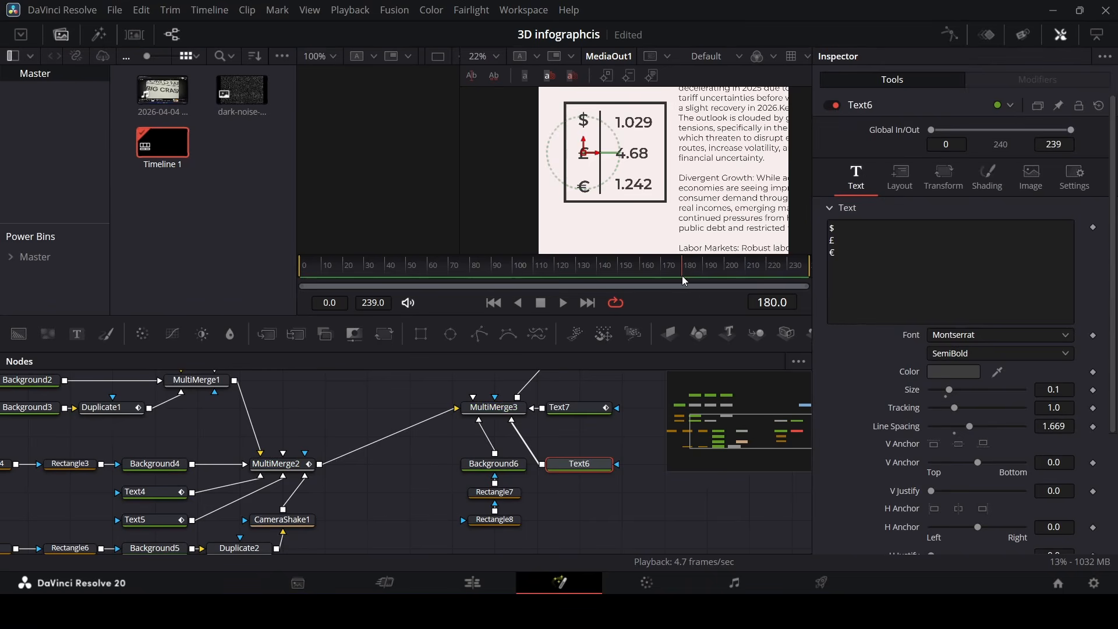
left_click(516, 410)
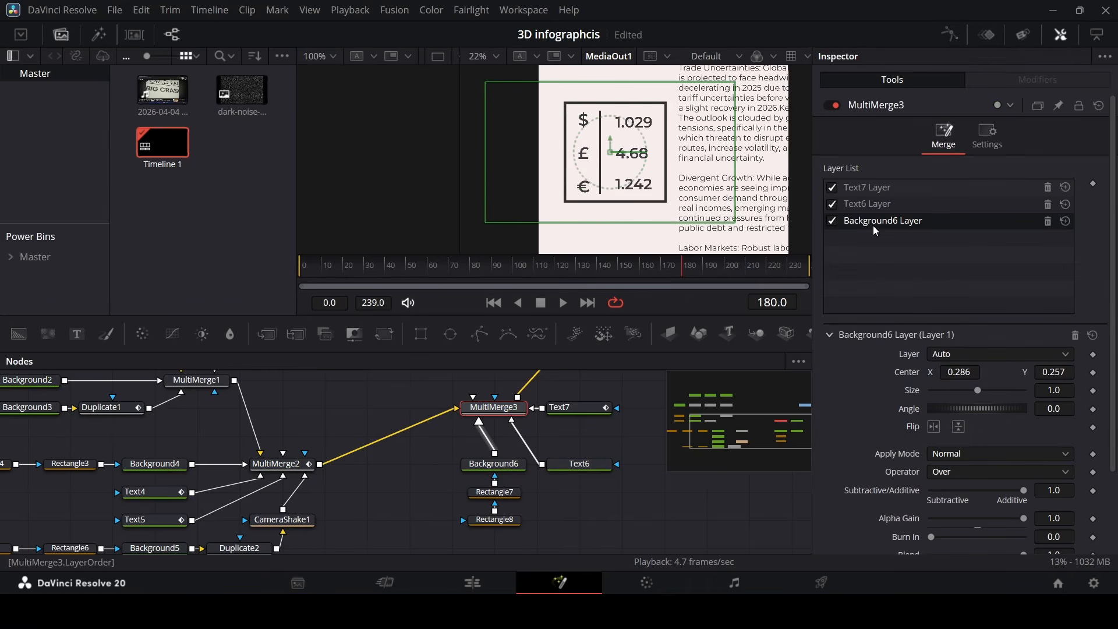
scroll(991, 379, "down", 3)
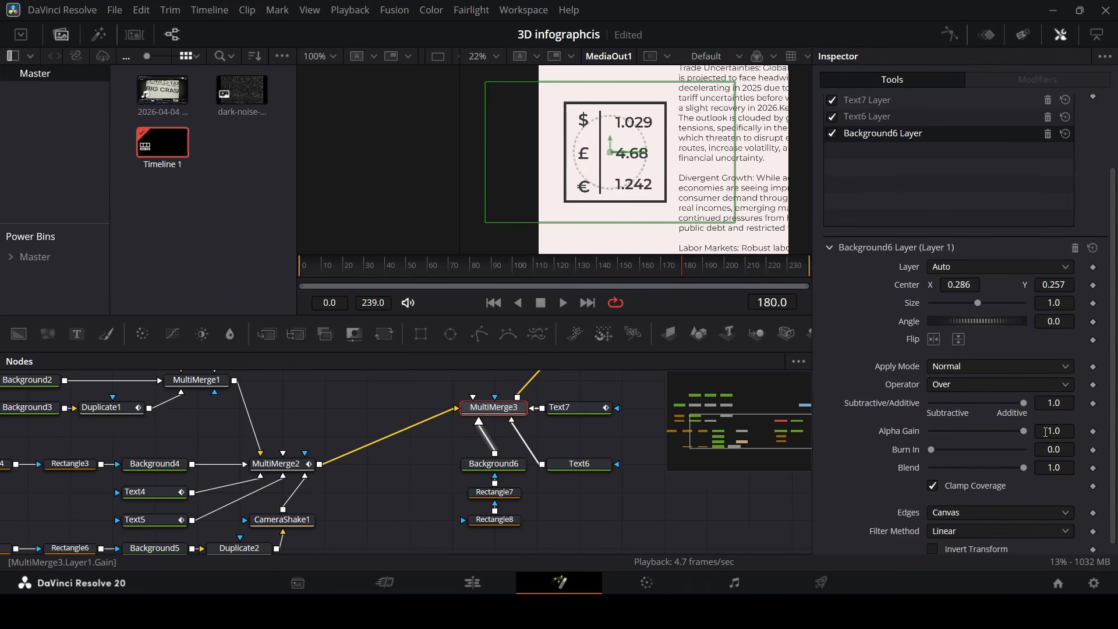
left_click(1093, 468)
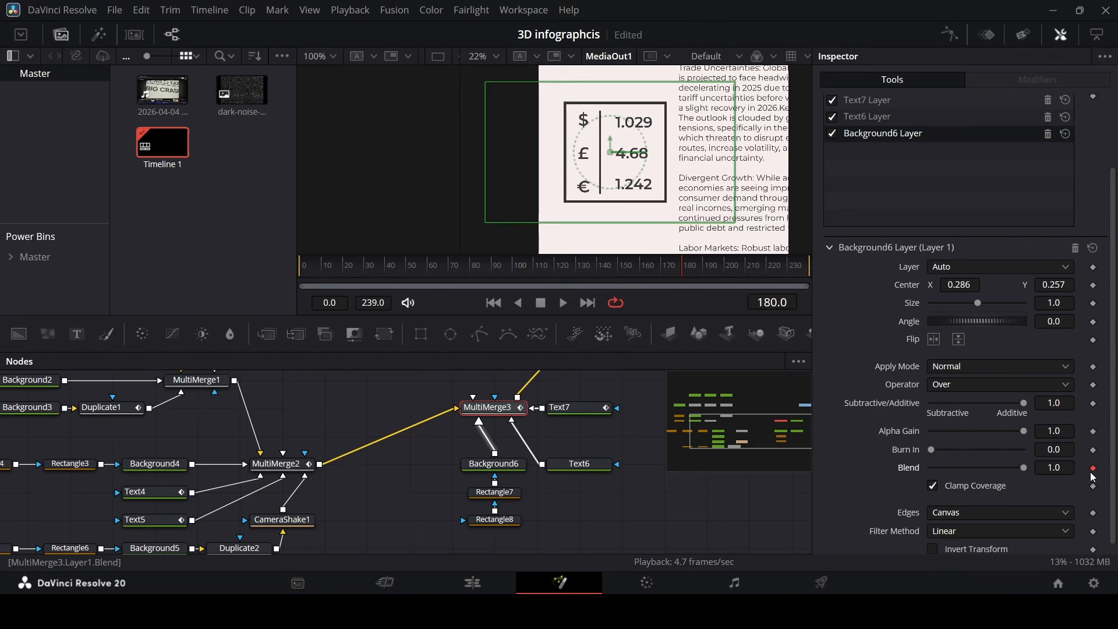
left_click(665, 271)
left_click_drag(1020, 470, 932, 468)
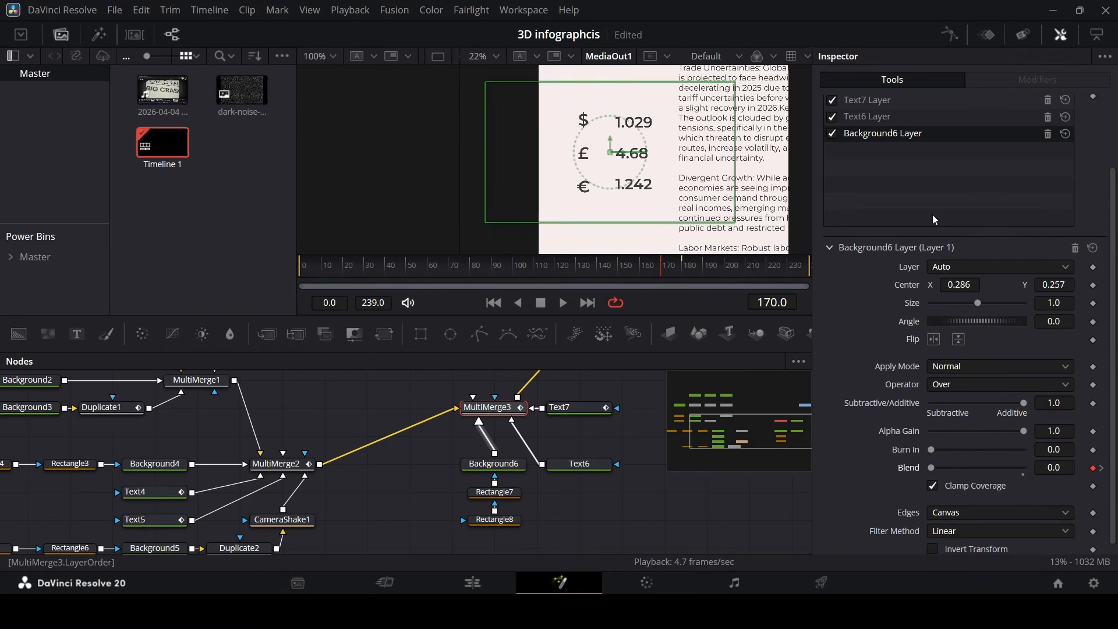
Step: Keyframe the Blend of the Text6 and Text7 layers in MultiMerge3 so both fade in from 0 to 1 by frame 190
left_click(894, 117)
left_click_drag(675, 271, 703, 285)
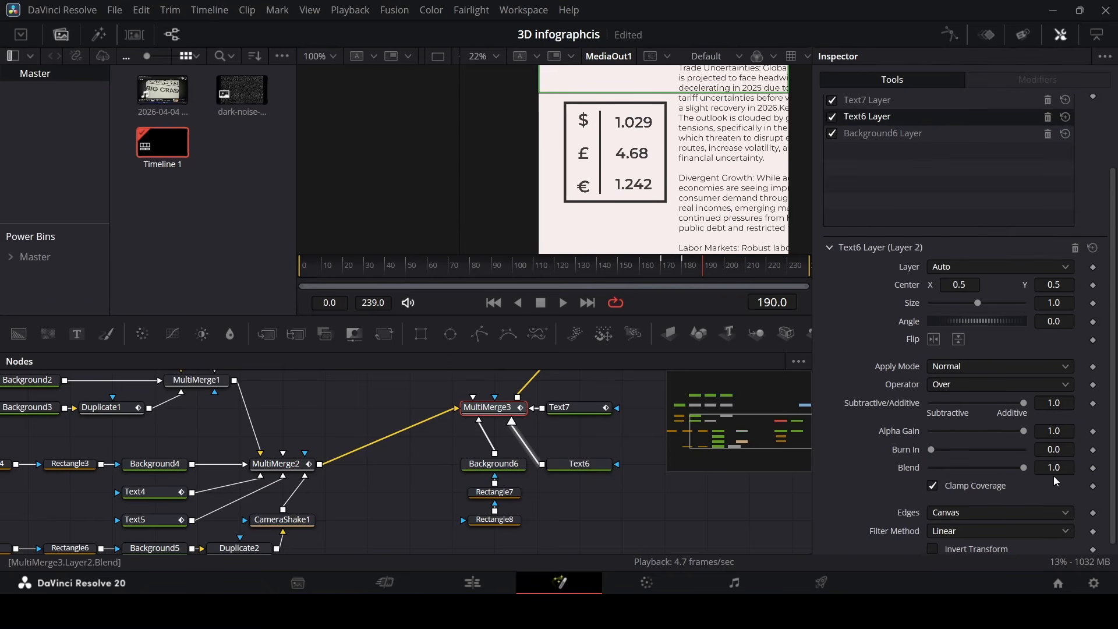
left_click(897, 102)
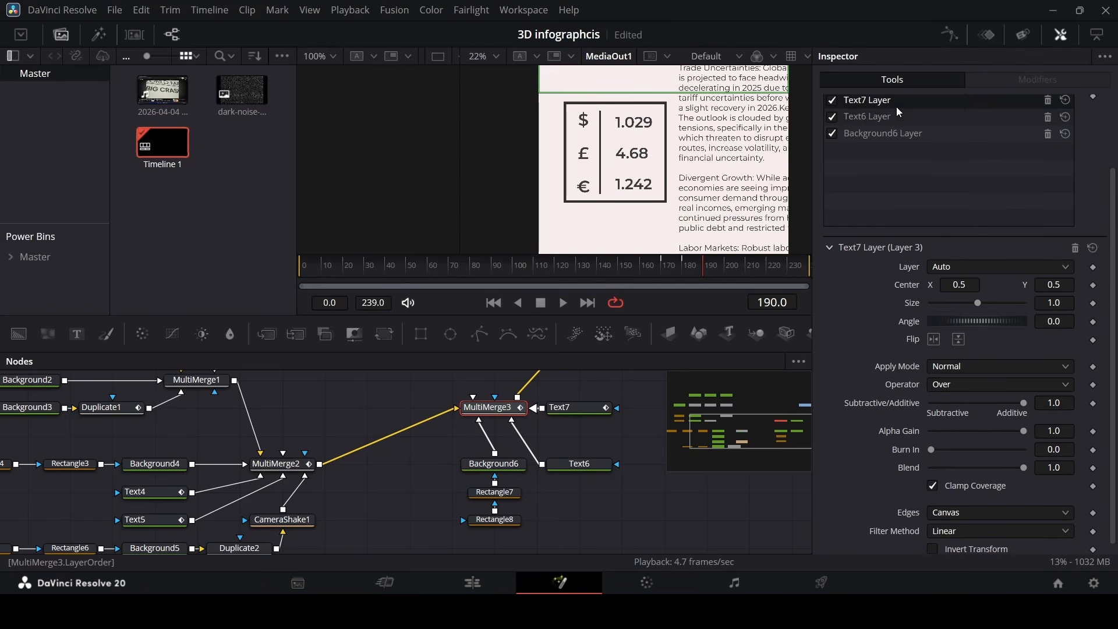
mouse_move(679, 276)
left_mouse_down()
mouse_move(658, 266)
mouse_move(676, 270)
left_mouse_up()
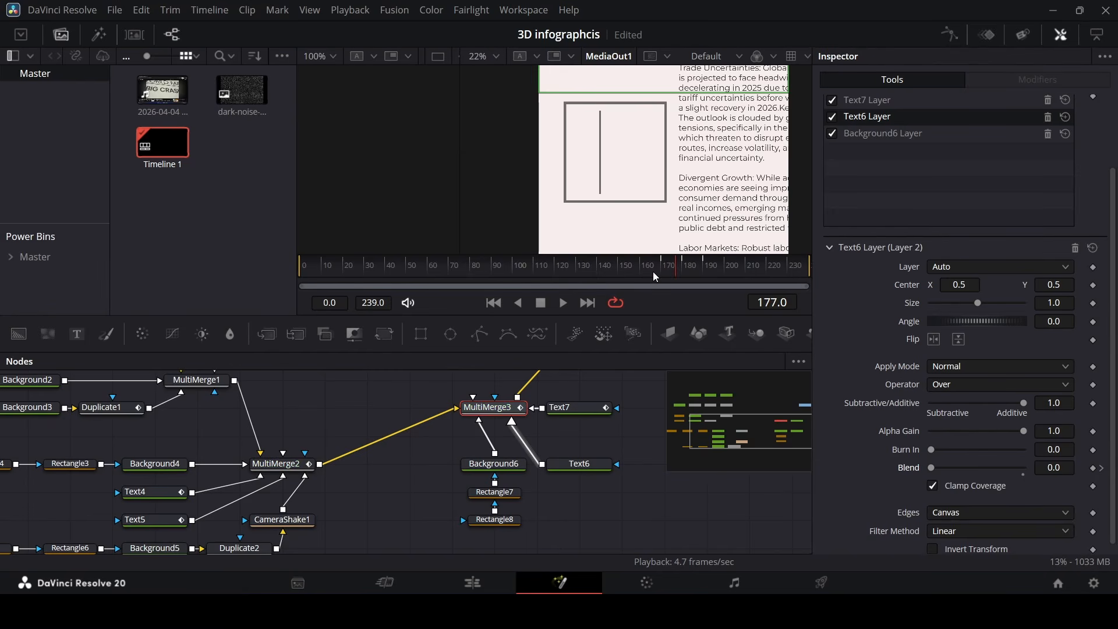
left_click(714, 267)
left_click(647, 184)
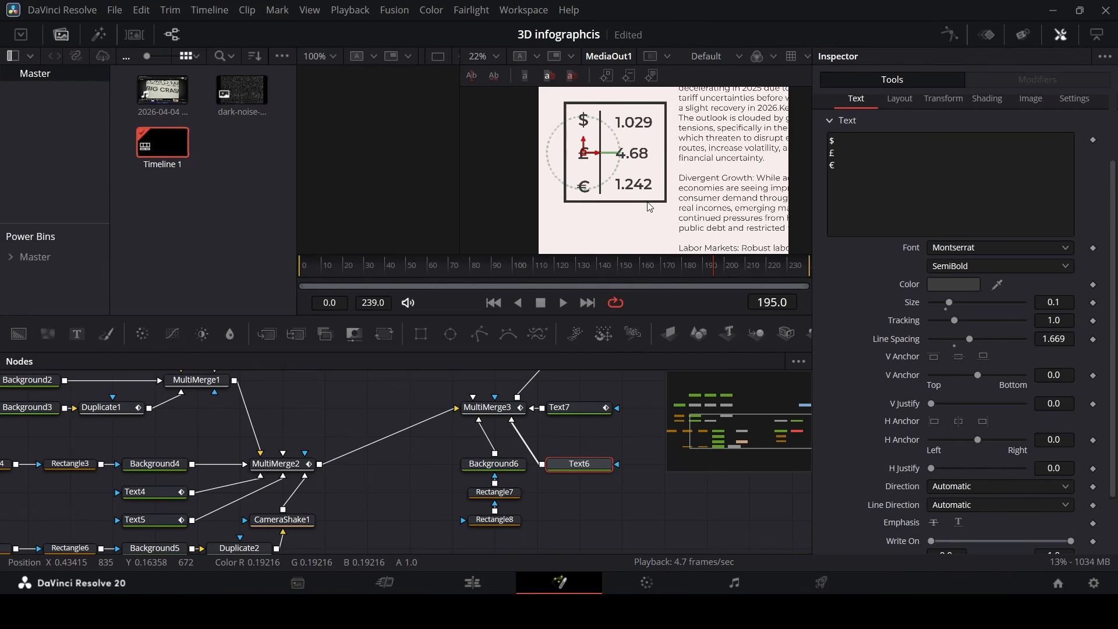
scroll(650, 208, "up", 2)
scroll(650, 207, "down", 3)
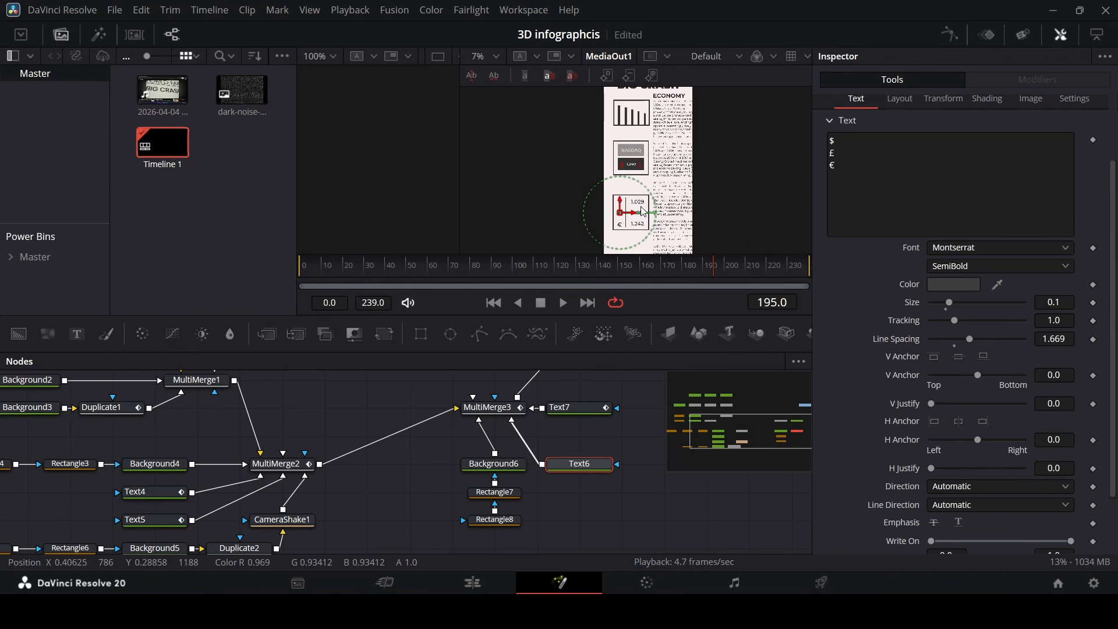
scroll(647, 209, "up", 1)
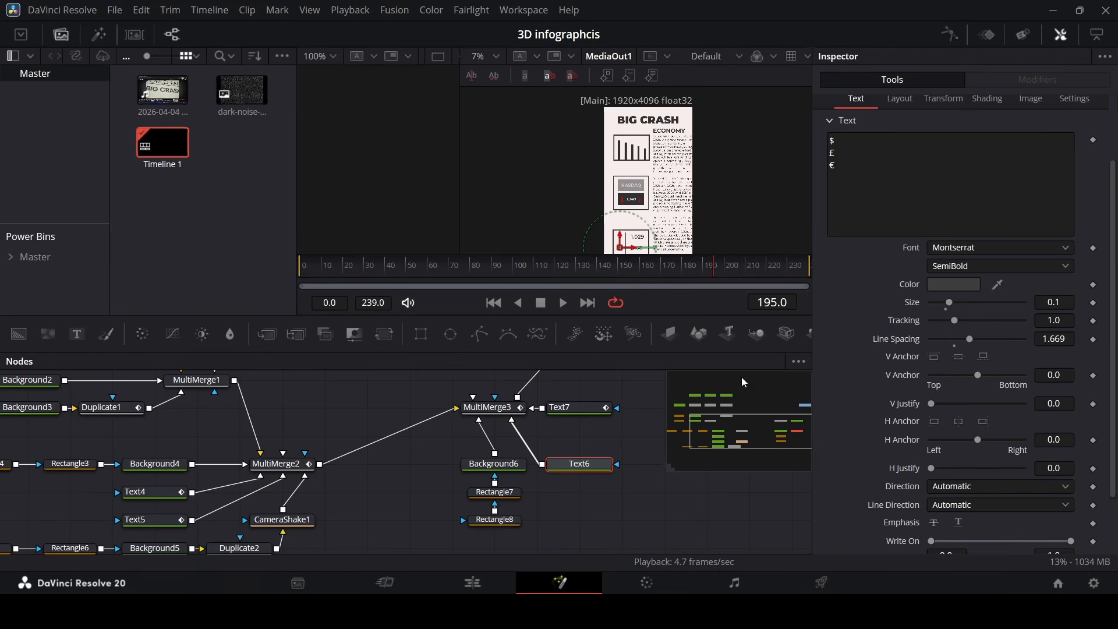
Step: Insert a Merge node between MultiMerge3 and MediaOut1 and connect the dark-noise-texture.jpg image to it as the foreground
left_click_drag(767, 432, 805, 412)
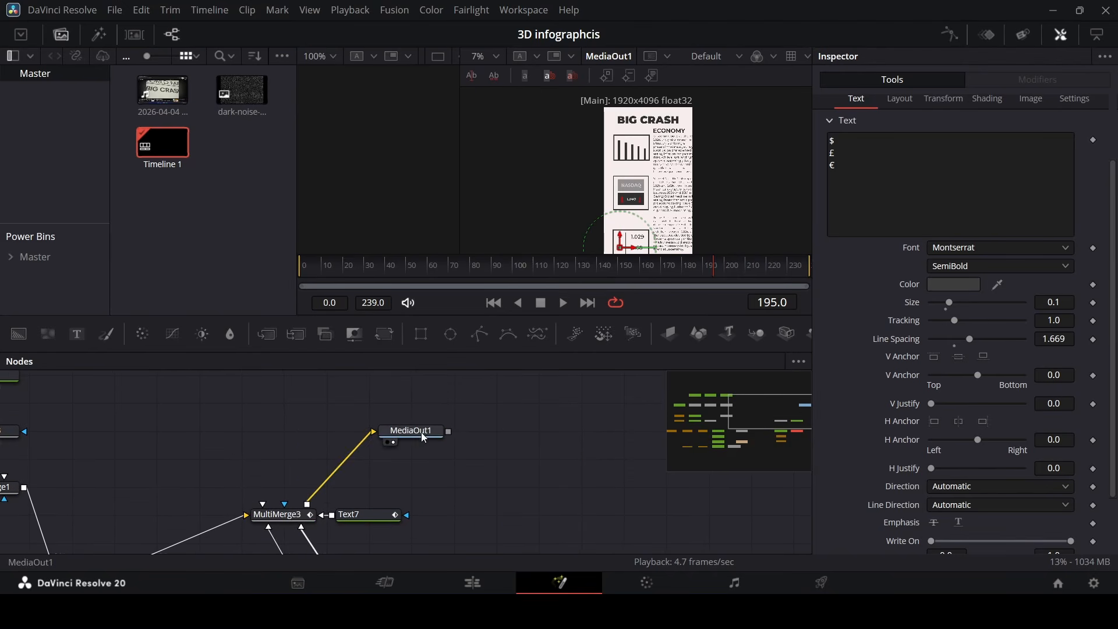
left_click_drag(421, 432, 537, 397)
left_click(284, 526)
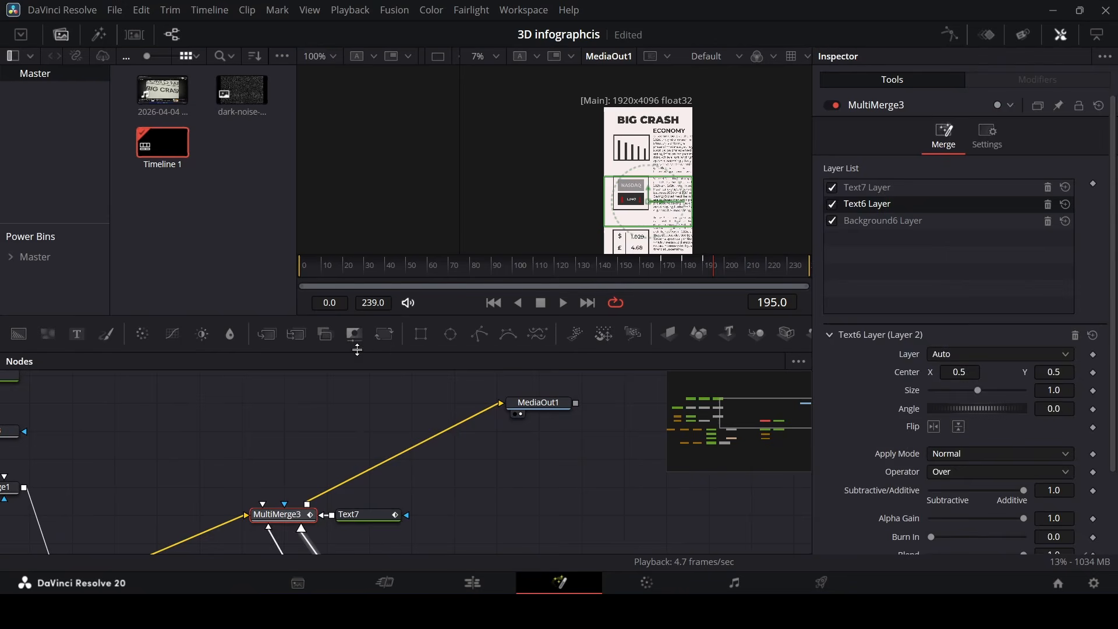
left_click(266, 334)
left_click_drag(373, 512, 409, 461)
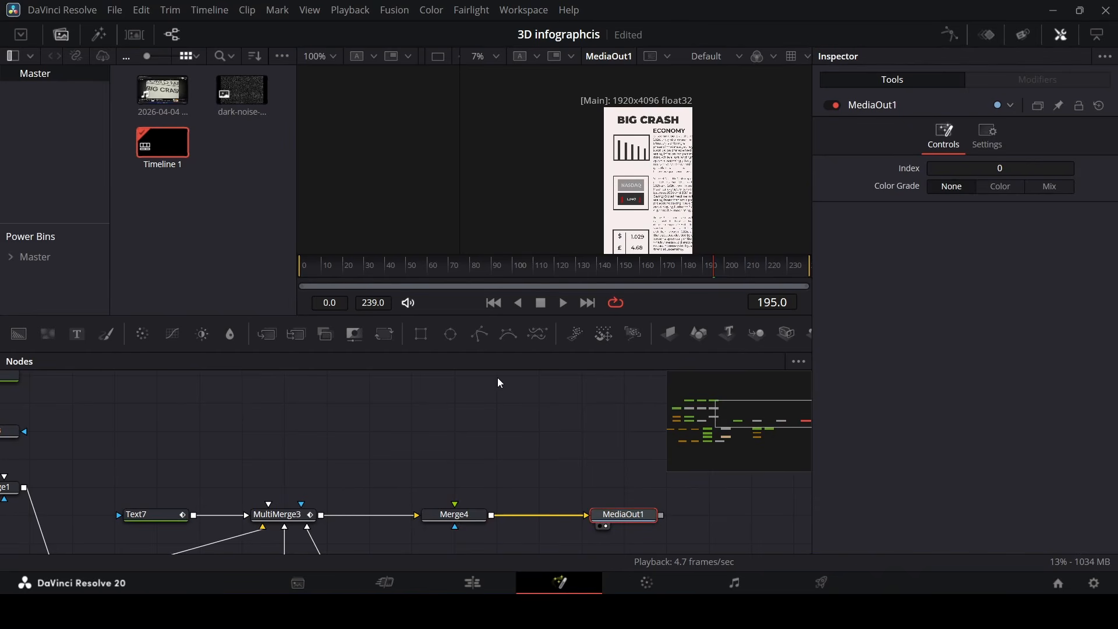
left_click_drag(247, 98, 455, 515)
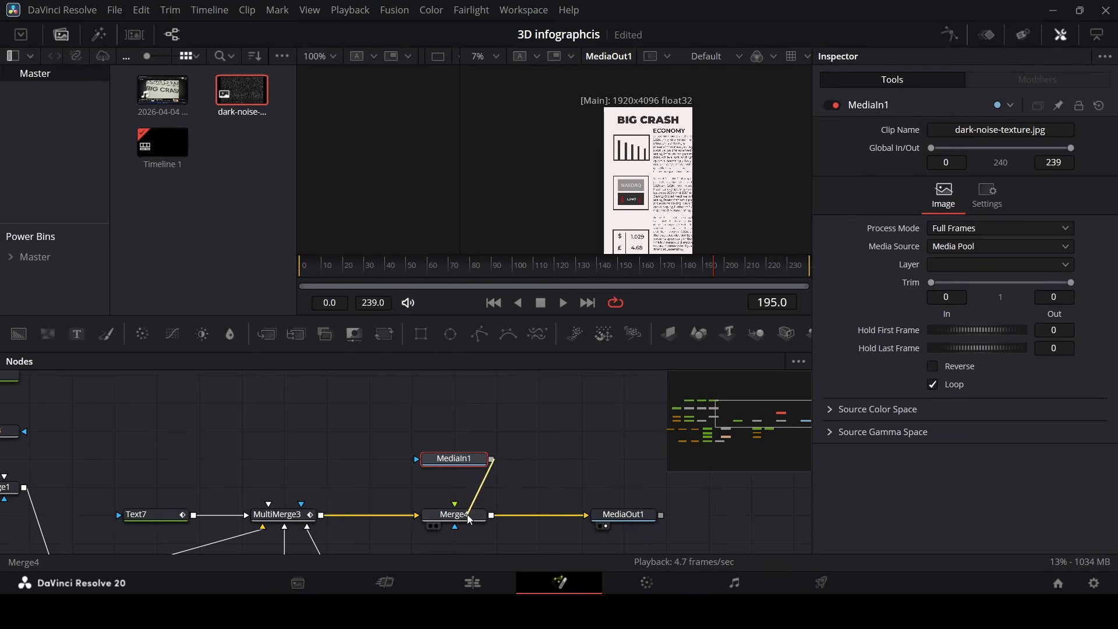
Step: Set Merge4's Edges to Wrap and its Apply Mode to Screen so the noise texture covers the whole page
left_click(957, 418)
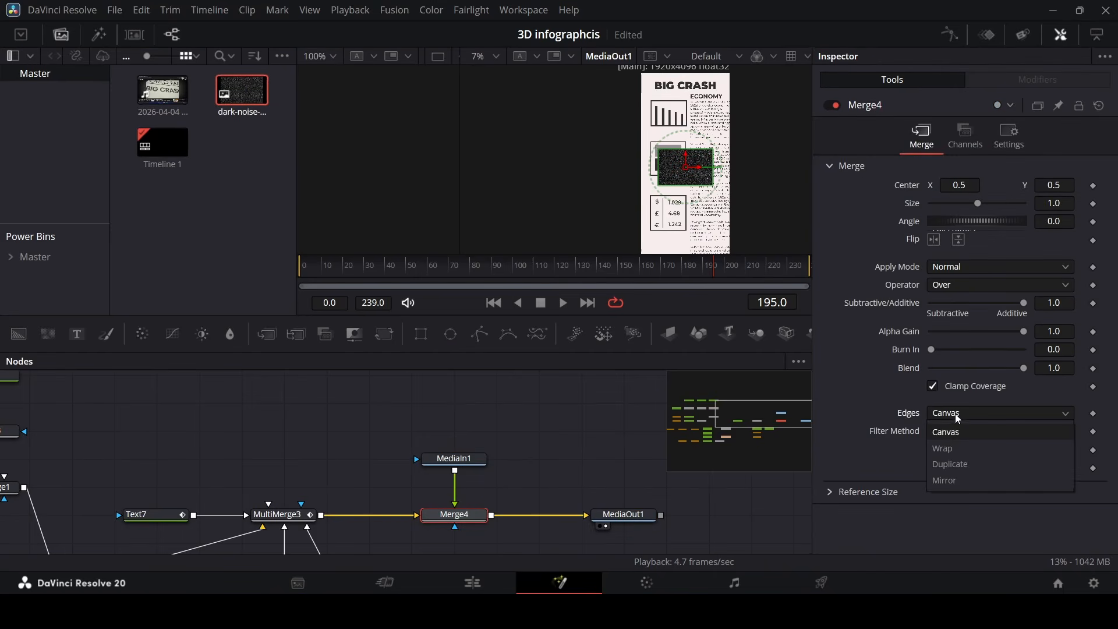
left_click(957, 452)
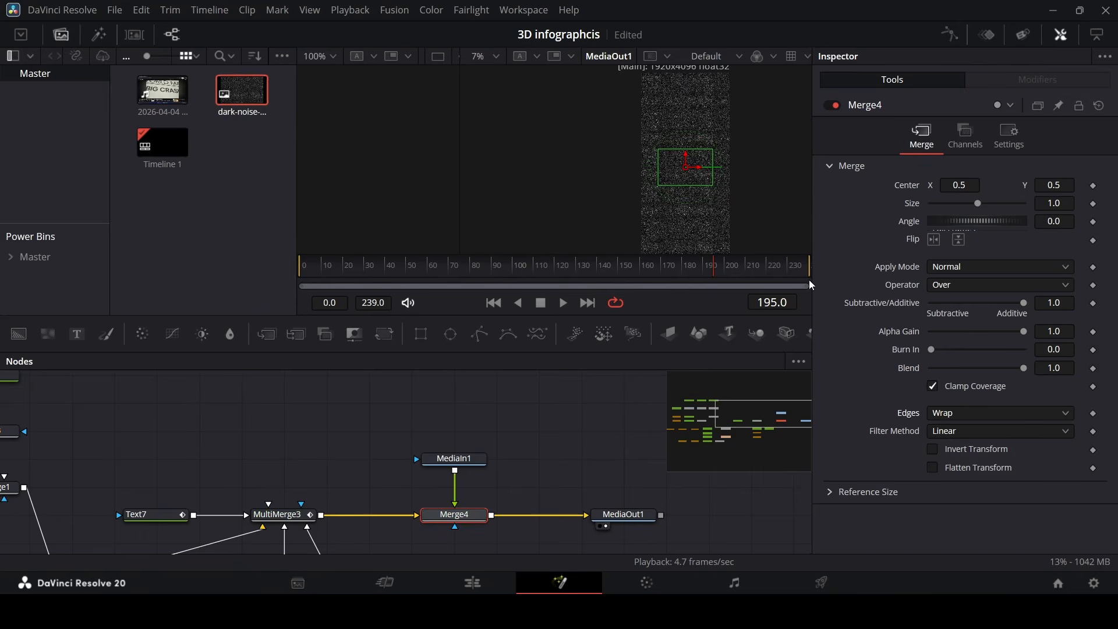
left_click(967, 267)
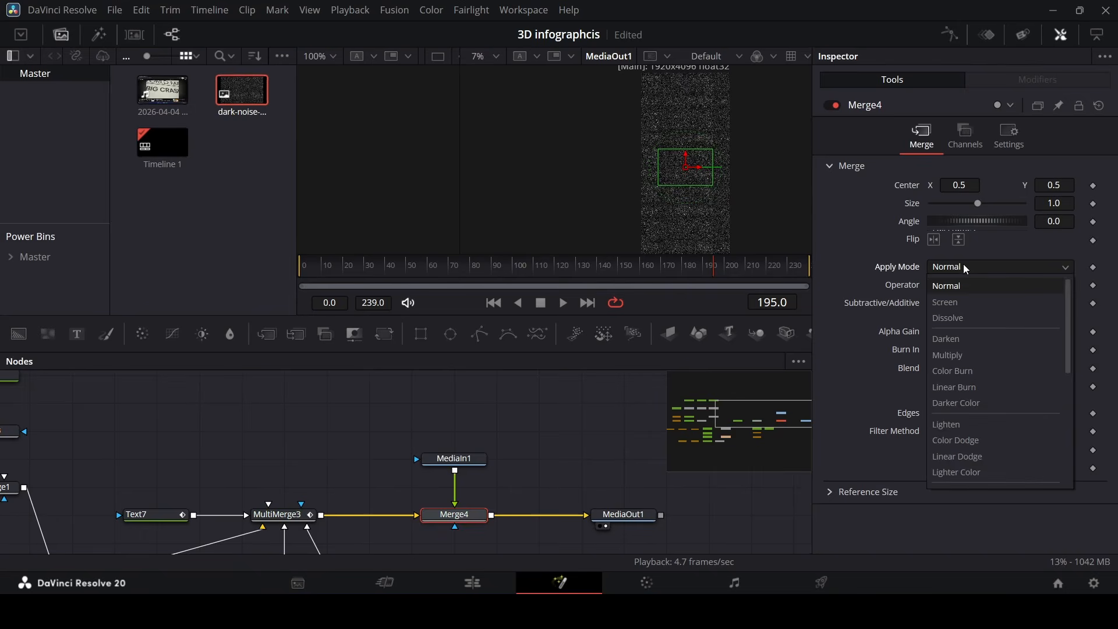
left_click(956, 304)
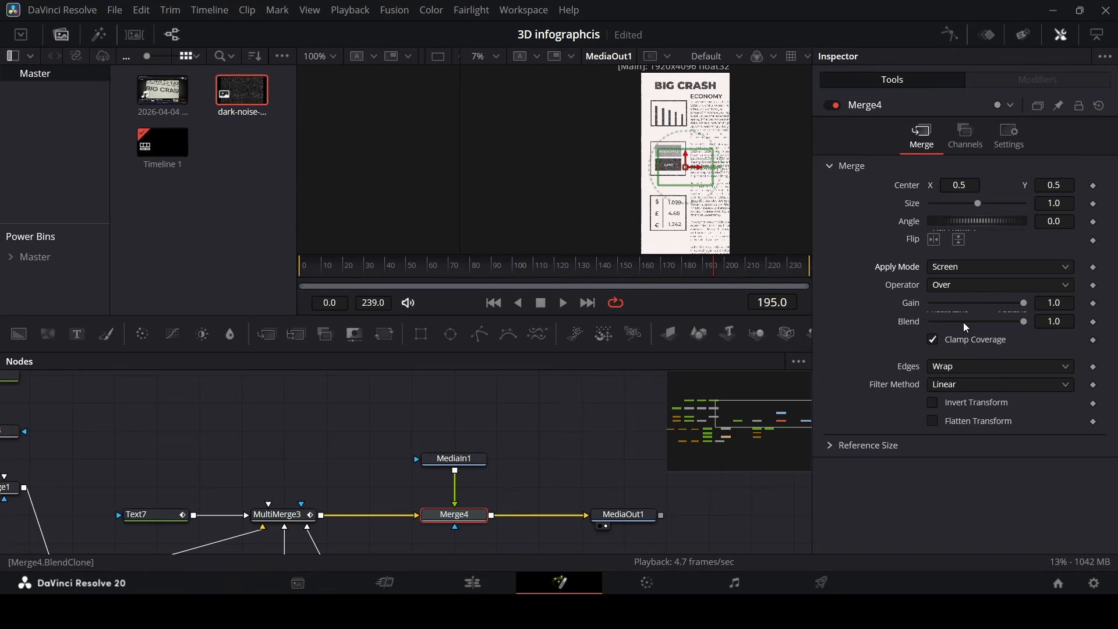
Step: Reduce the noise texture's Blend in Merge4 to 0.4
left_click(937, 324)
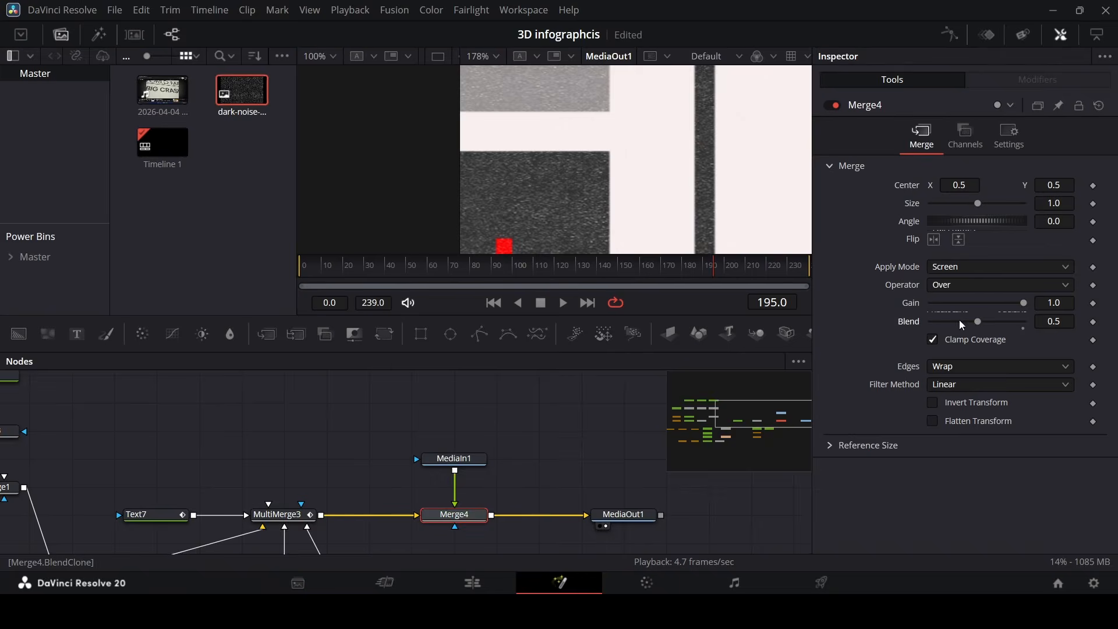
left_click(960, 323)
left_click(629, 442)
scroll(595, 141, "down", 10)
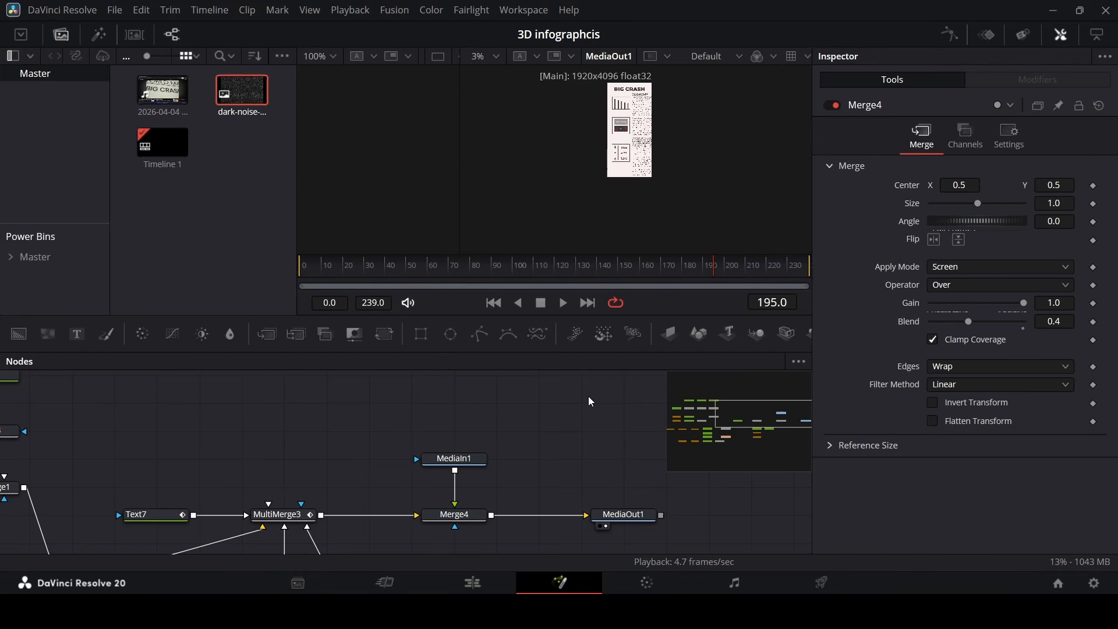
scroll(629, 175, "up", 2)
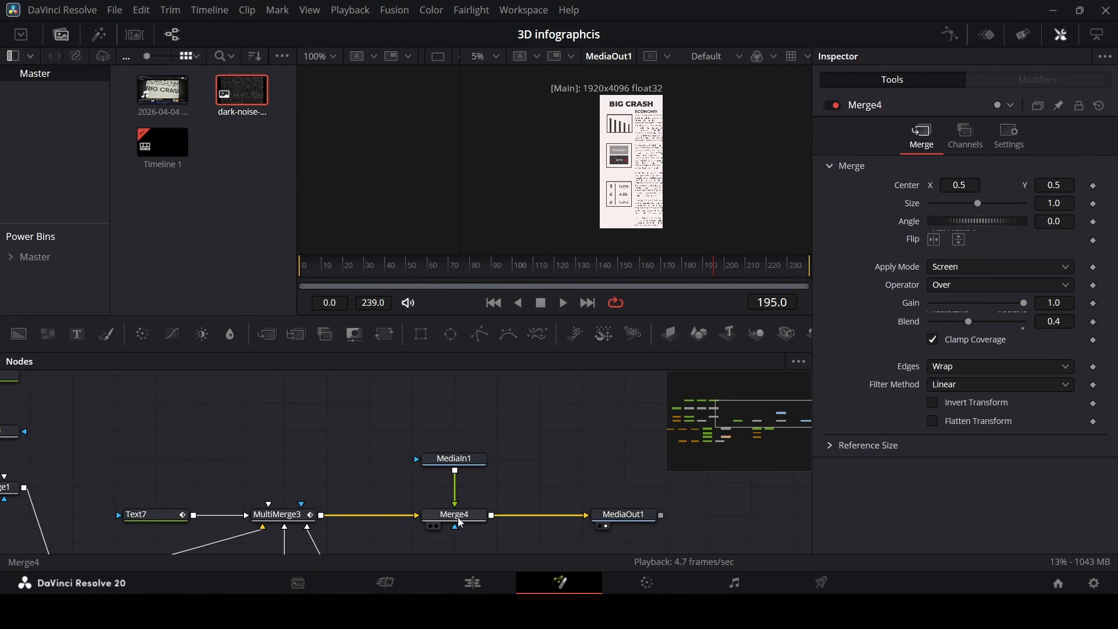
Step: Insert an Image Plane 3D node and a Renderer 3D node between Merge4 and MediaOut1
left_click_drag(670, 333, 679, 520)
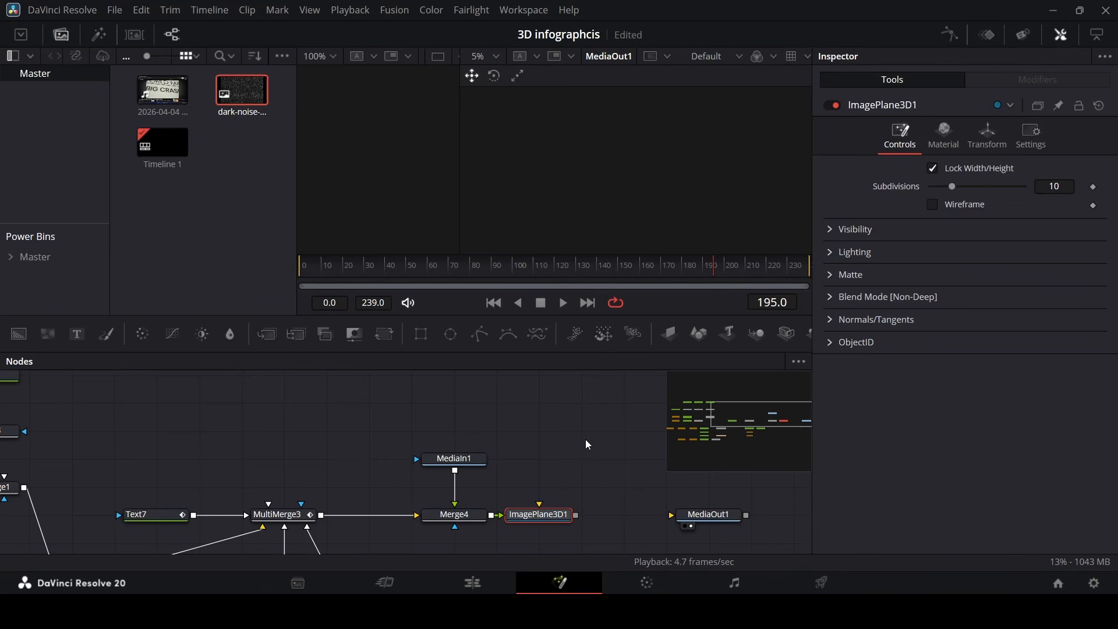
key("shift+space")
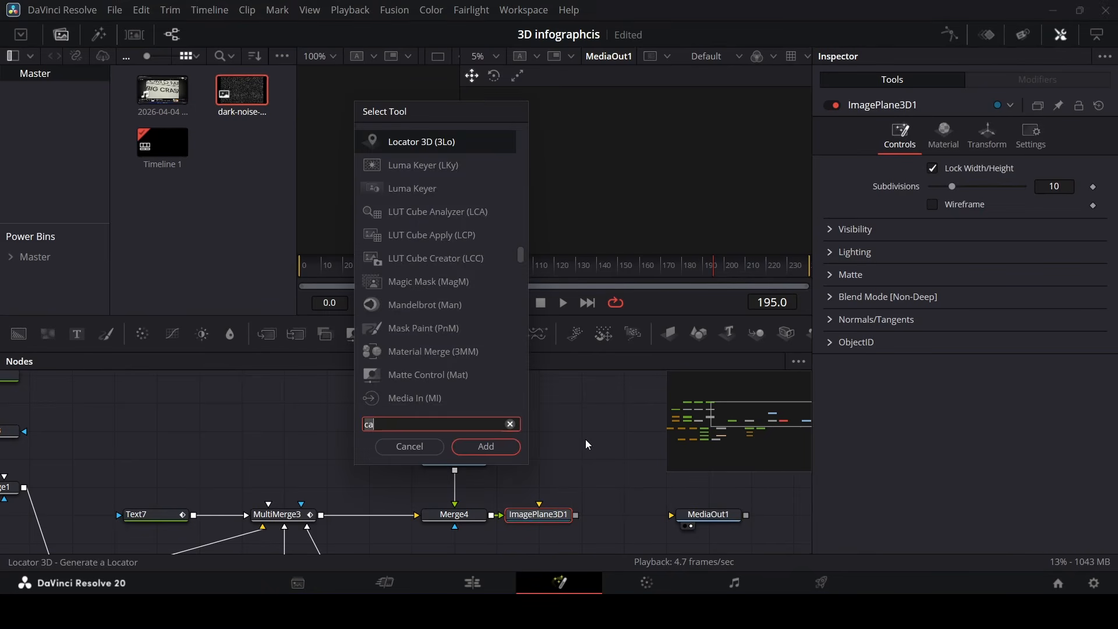
type("re")
key("Return")
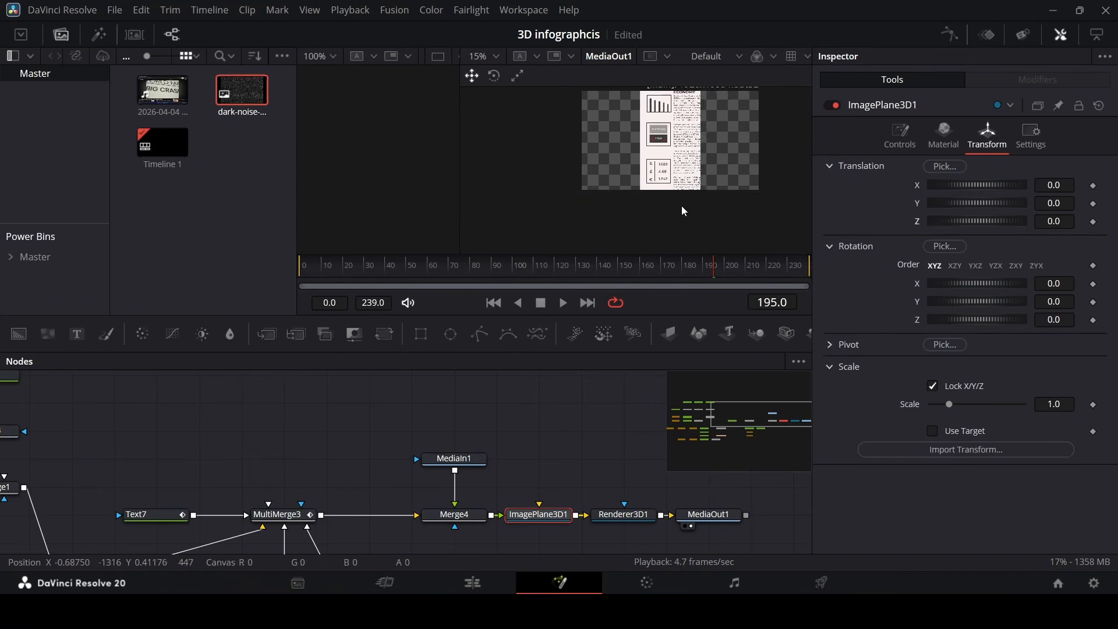
Step: Set the image plane's Translation Z to 1.35 and, at frame 0, its Translation Y to -0.797 to frame the headline
scroll(681, 209, "up", 1)
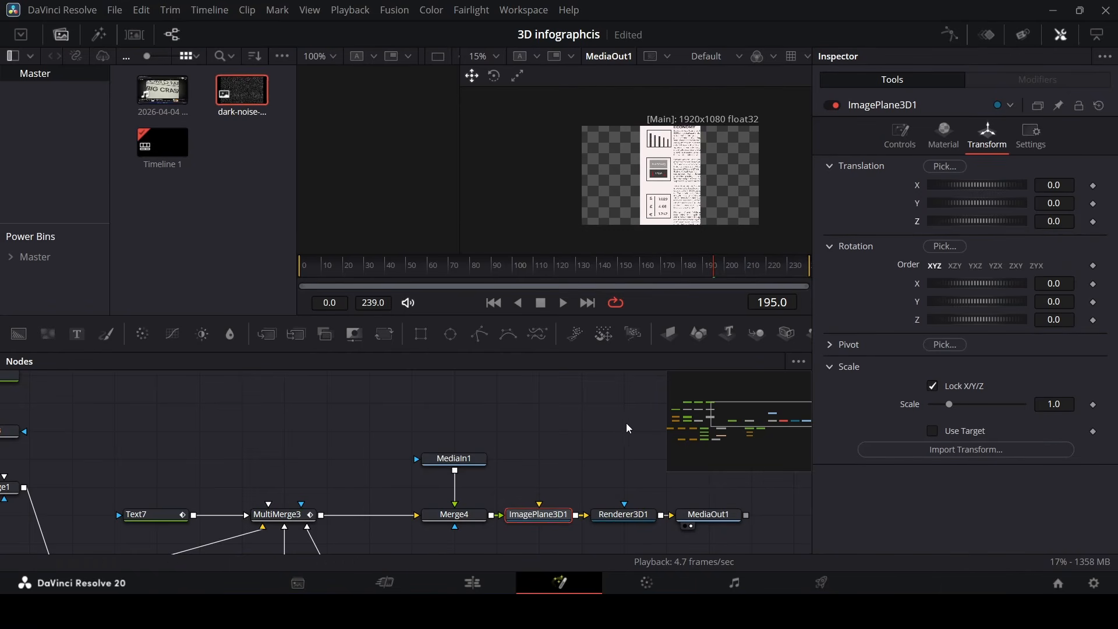
scroll(644, 160, "up", 1)
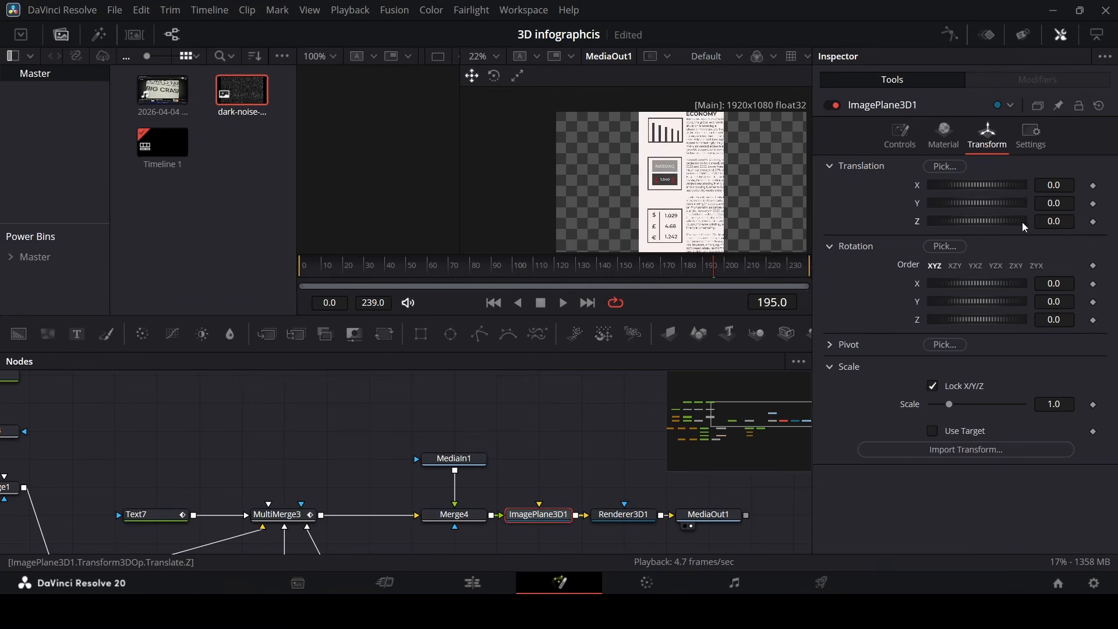
left_click_drag(975, 221, 982, 222)
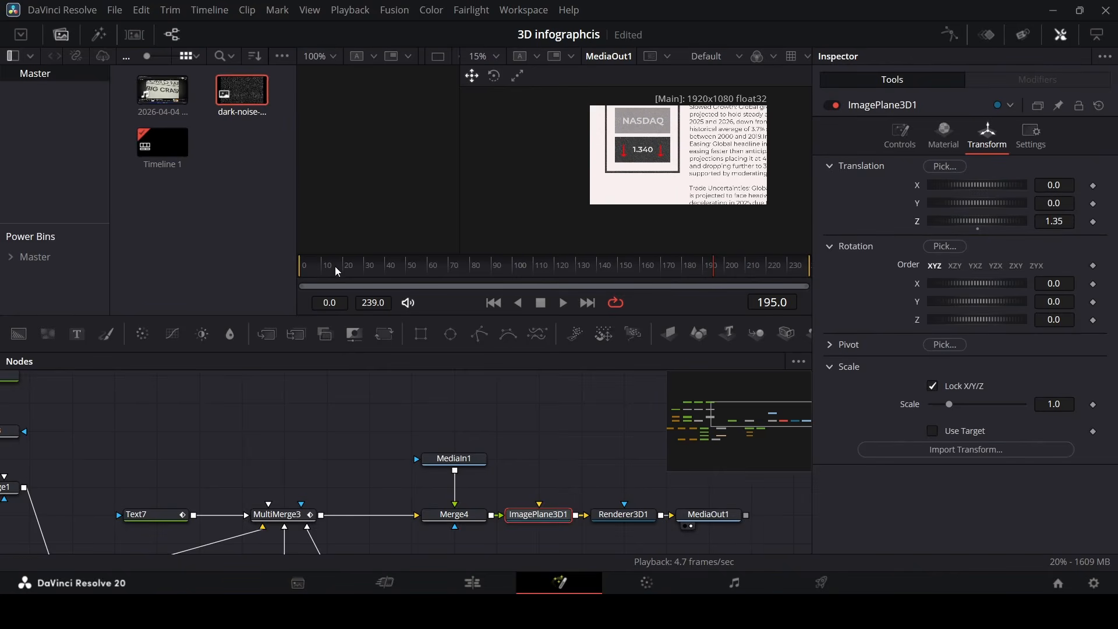
left_click_drag(335, 271, 280, 281)
left_click_drag(1053, 202, 1017, 202)
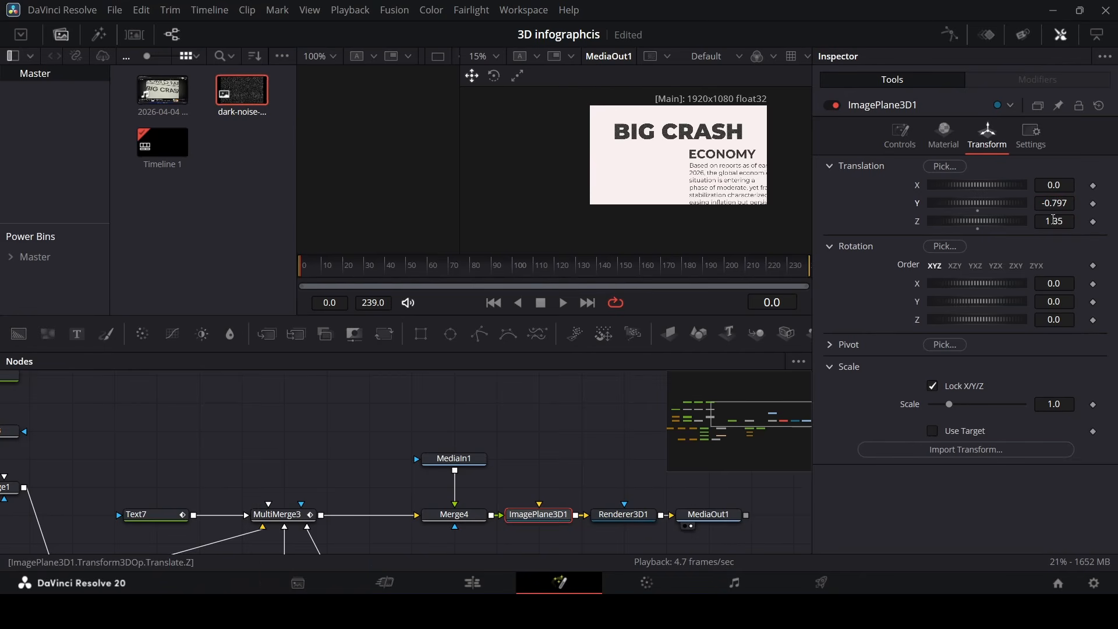
Step: Add keyframes at frame 0 for the image plane's Translation X, Y and Z and its Rotation X and Y
left_click(1094, 187)
left_click(1094, 222)
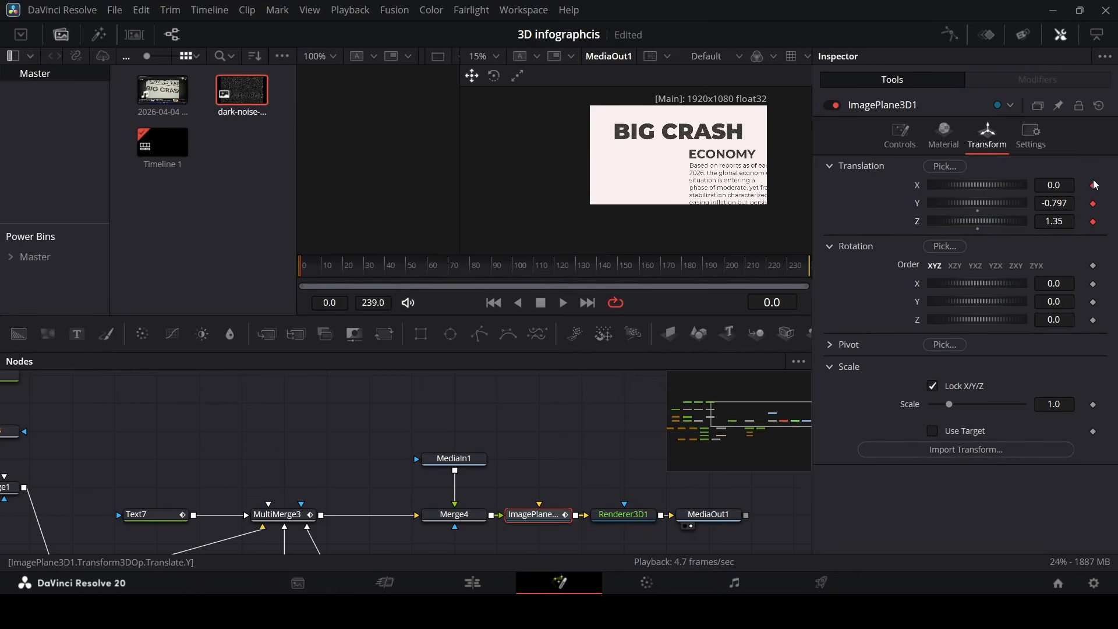
left_click(1094, 284)
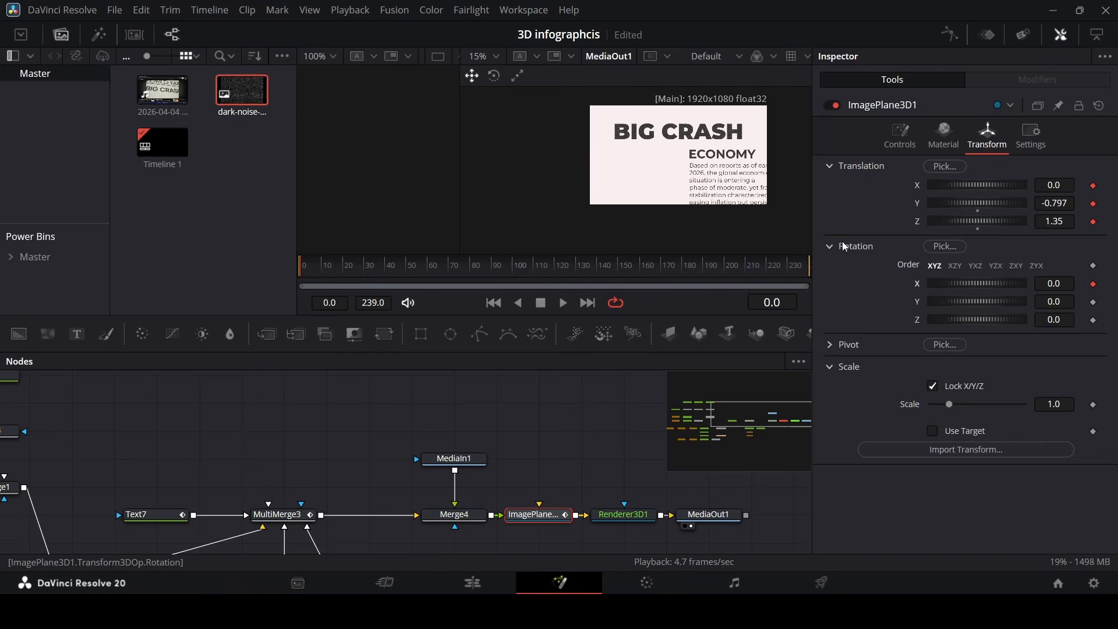
left_click(1095, 302)
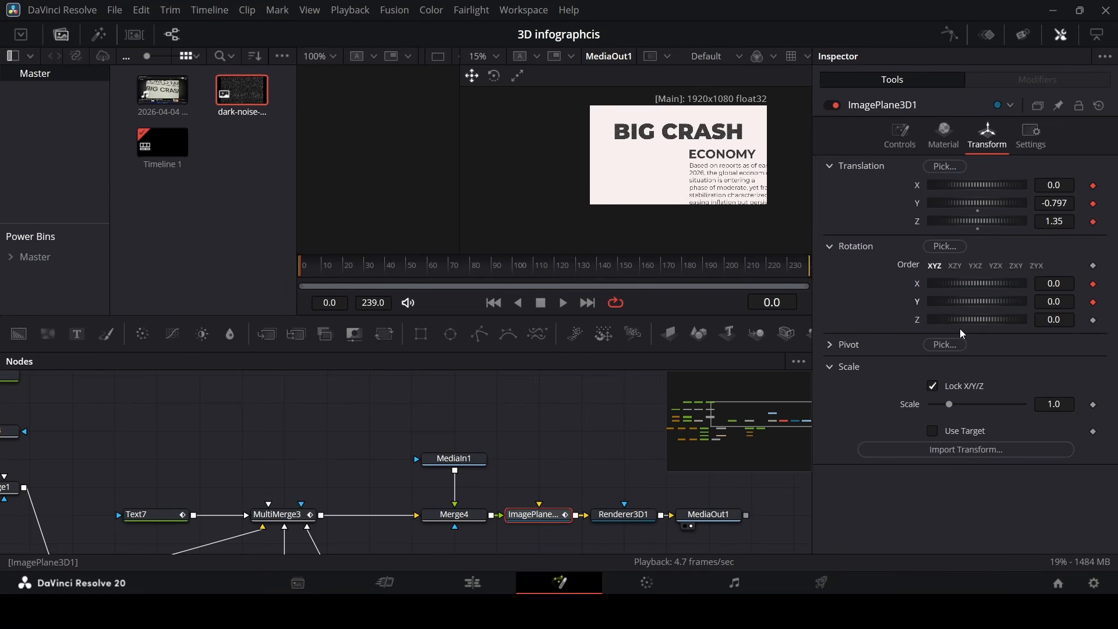
Step: At frame 0, set the image plane's Rotation X to -0.9, Rotation Y to 4.1 and Translation Z to 1.4
mouse_move(299, 276)
left_mouse_down()
mouse_move(323, 268)
mouse_move(287, 274)
left_mouse_up()
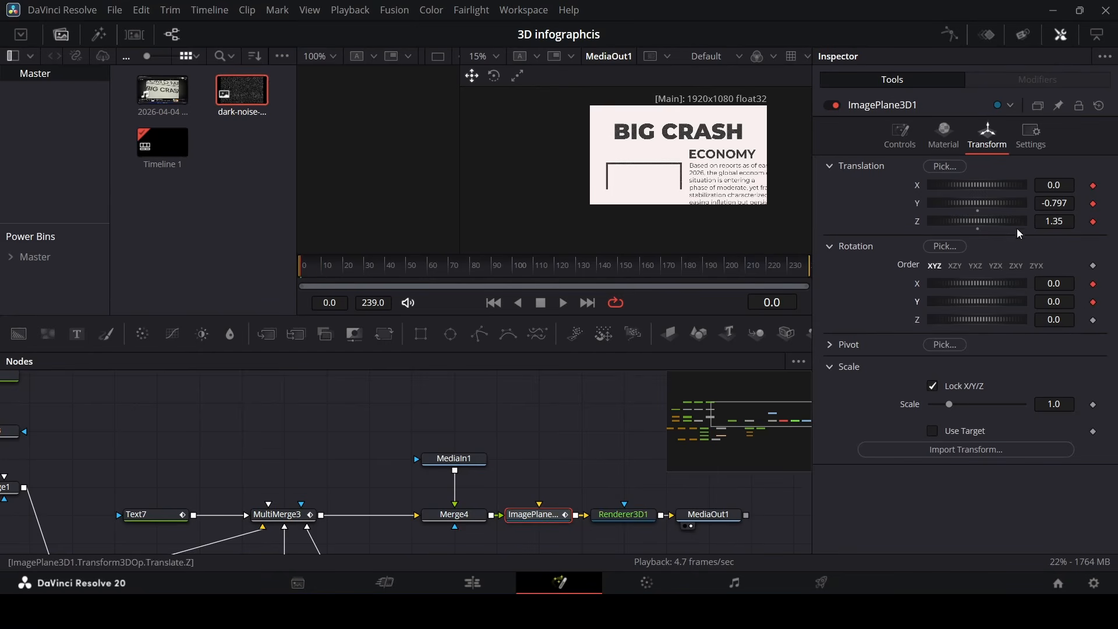
mouse_move(1054, 301)
left_mouse_down()
mouse_move(1080, 301)
mouse_move(1049, 284)
left_mouse_up()
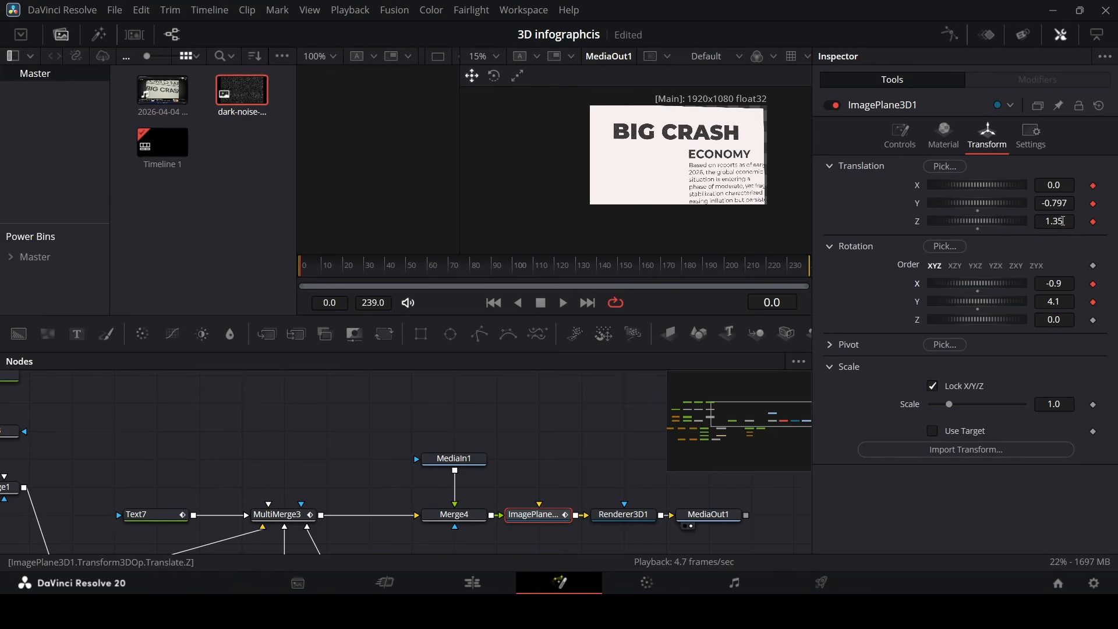
left_click_drag(1063, 221, 1066, 221)
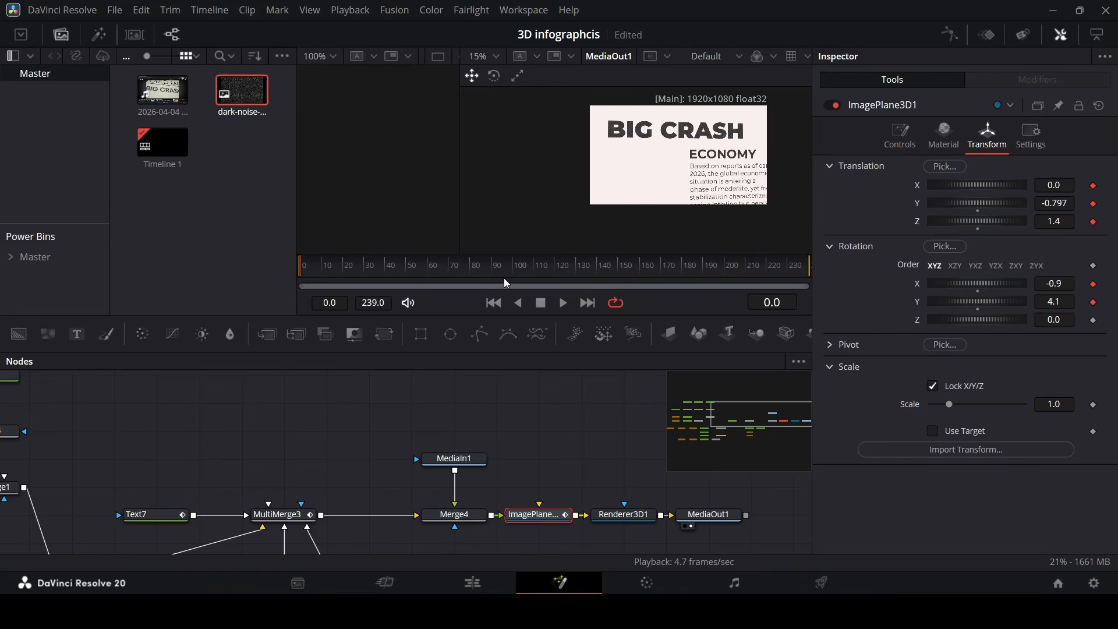
Step: At frame 239, set the image plane's Translation Y to 0.529 and Z to 1.34 to frame the currency panel
left_click_drag(350, 269, 831, 272)
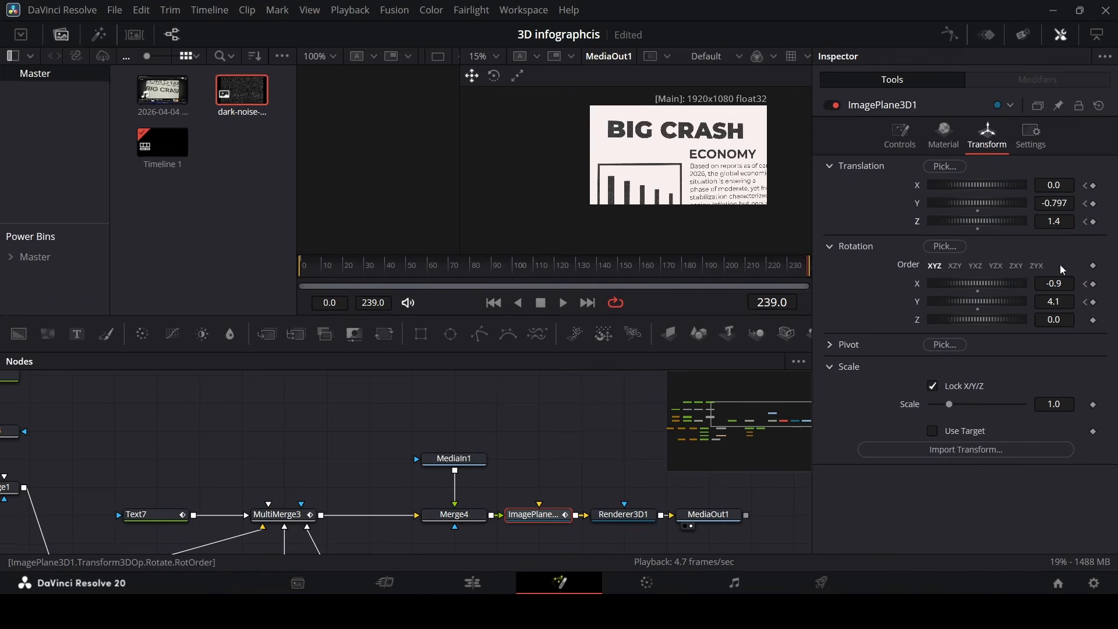
left_click_drag(1054, 203, 1117, 203)
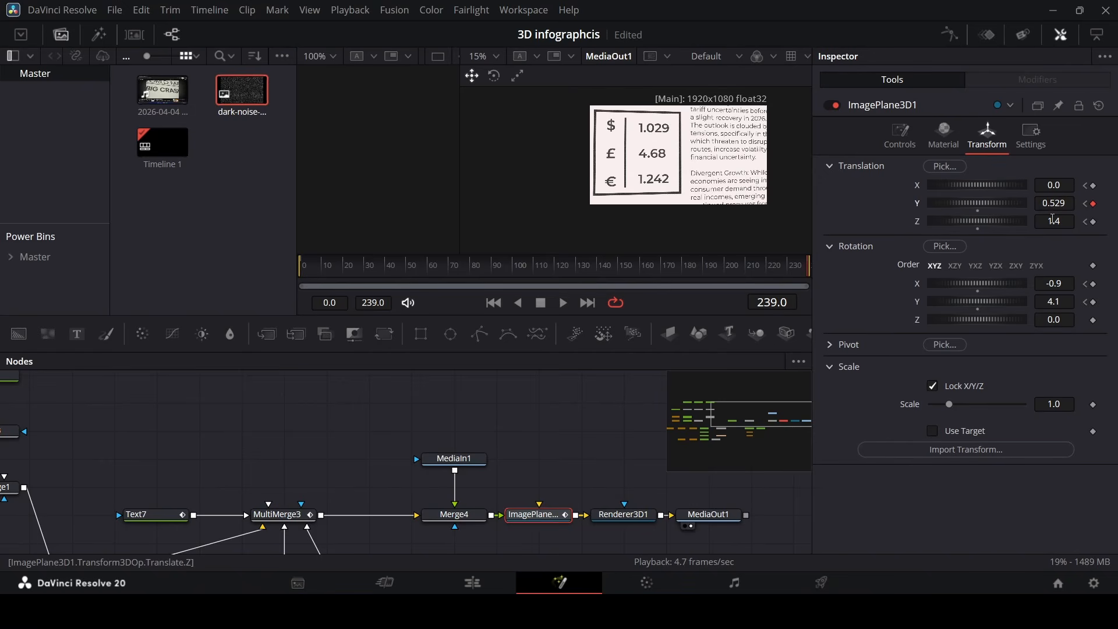
left_click_drag(1057, 222, 1054, 222)
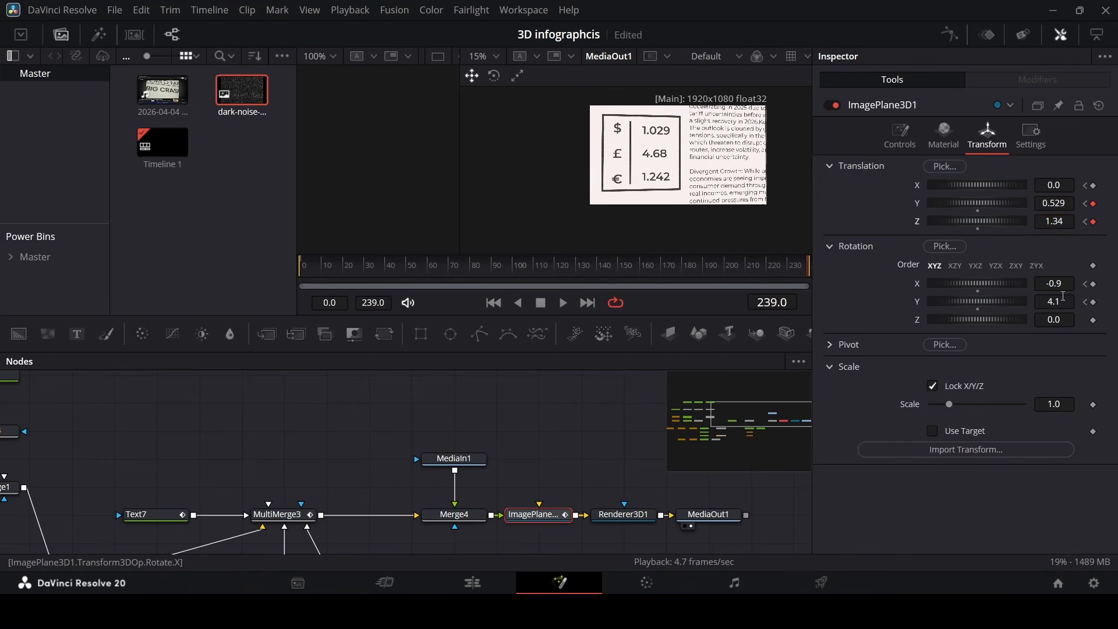
Step: At frame 239, set Rotation X to -3.2 and Y to 13.7, Translation X to 0.059 and Z to 1.37, and play the animation
left_click_drag(1064, 296, 1074, 296)
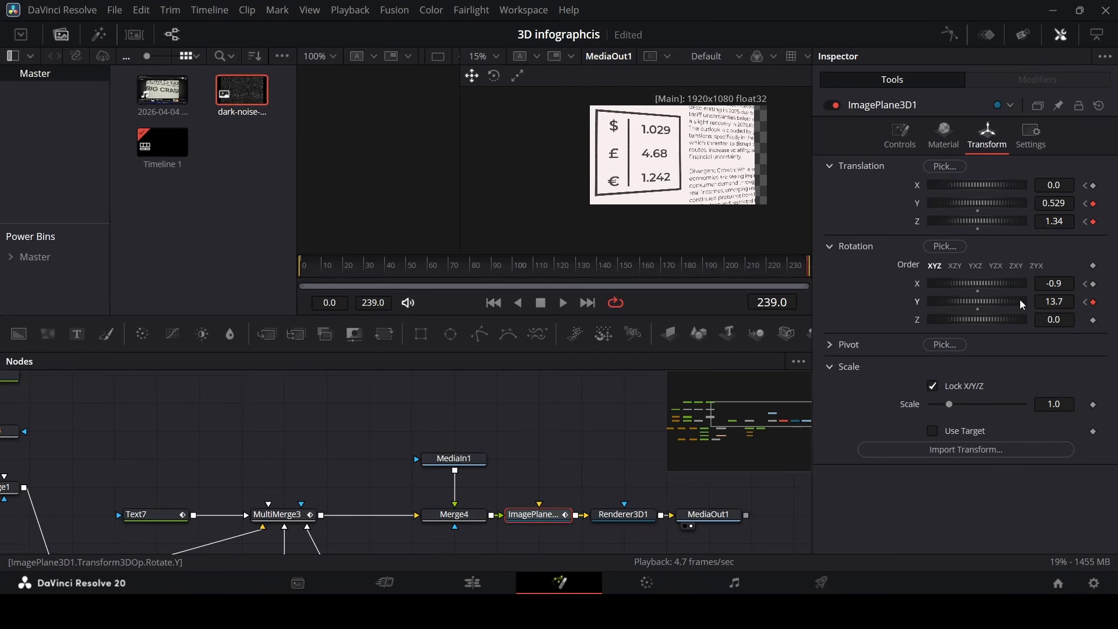
left_click_drag(1060, 182, 1067, 182)
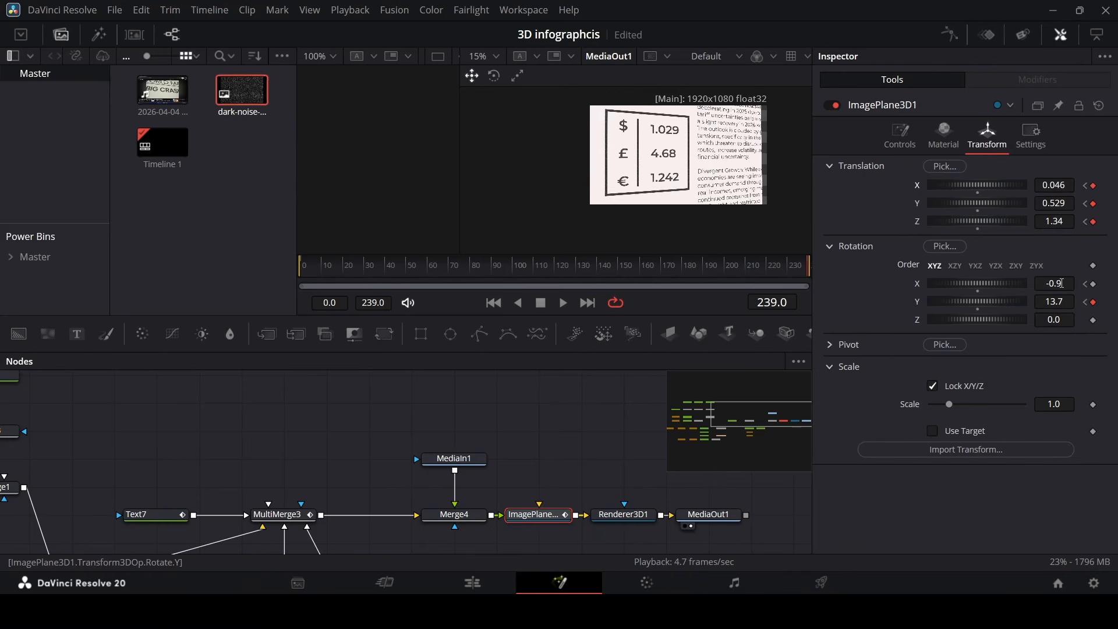
left_click_drag(1062, 284, 1058, 284)
left_click_drag(1054, 222, 1055, 222)
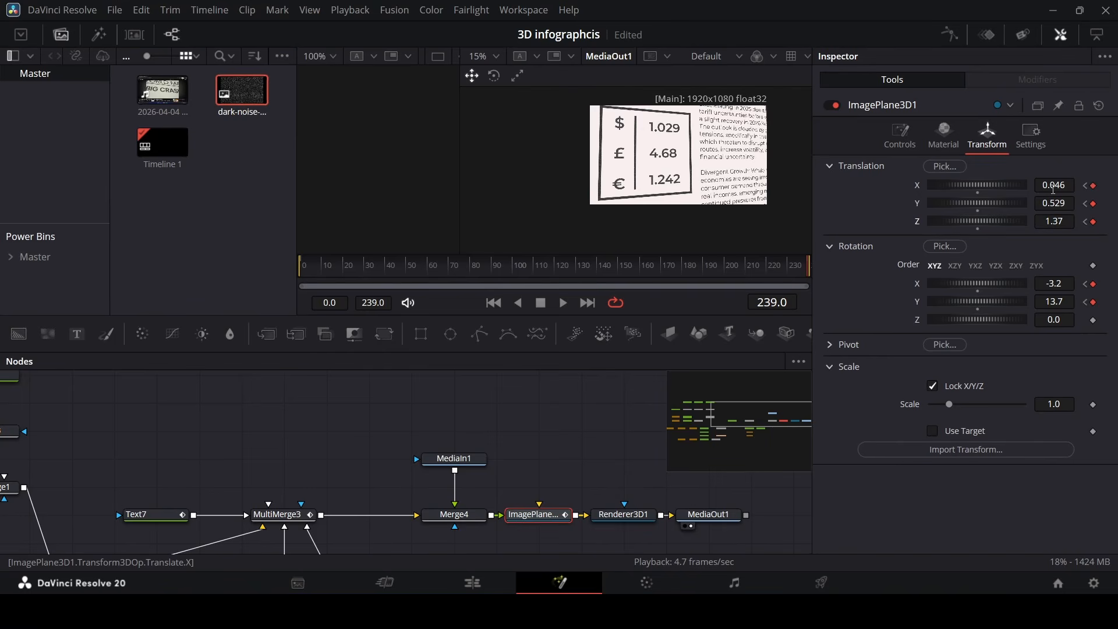
left_click_drag(1053, 190, 1054, 189)
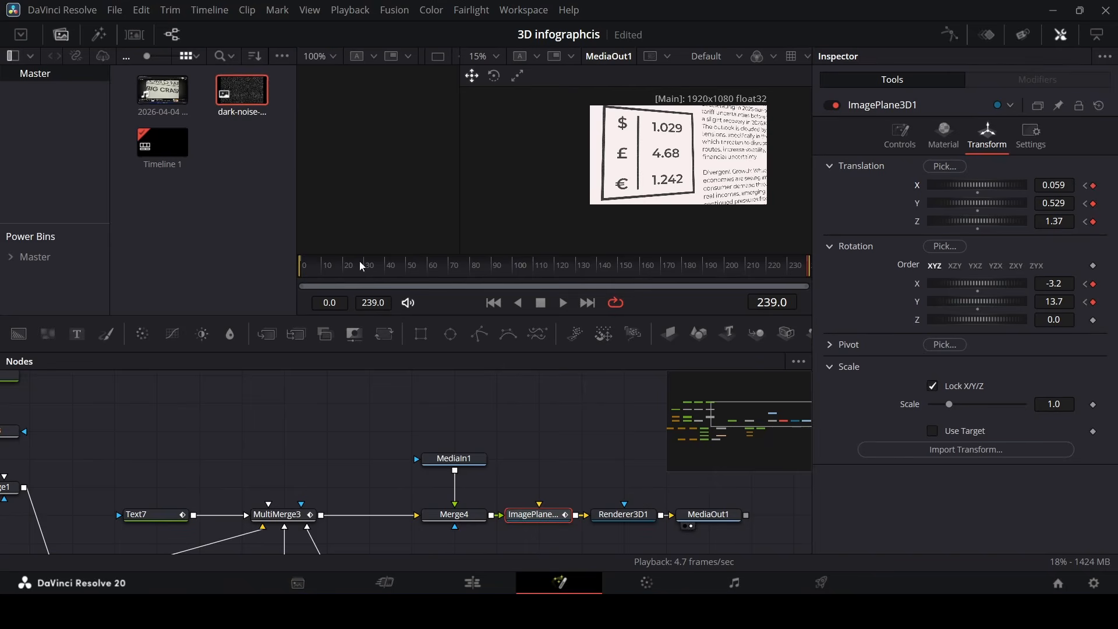
key("space")
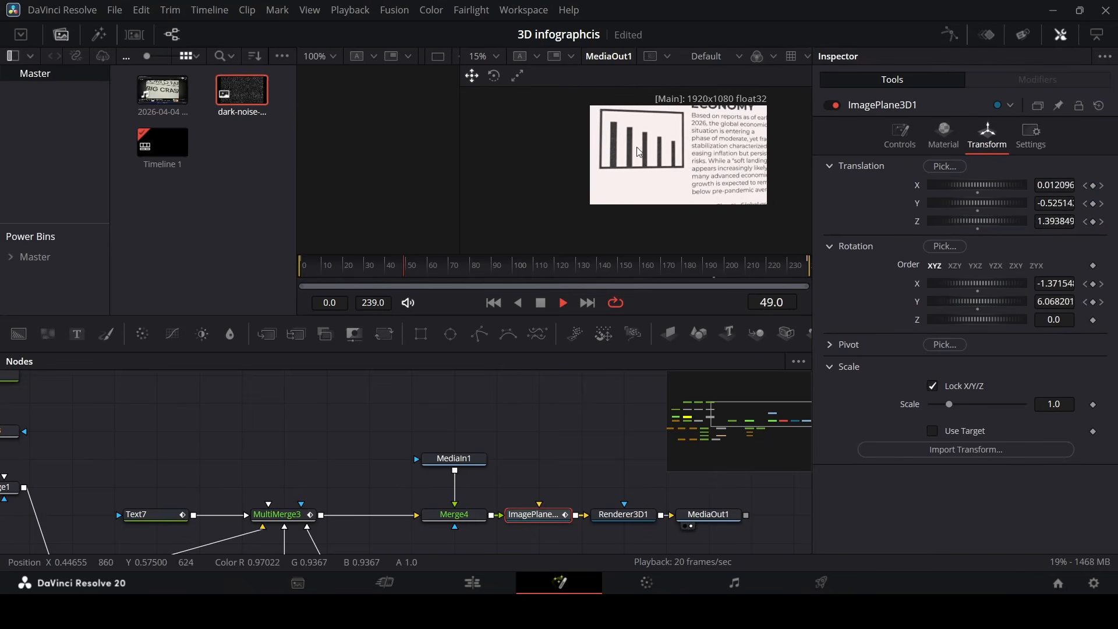